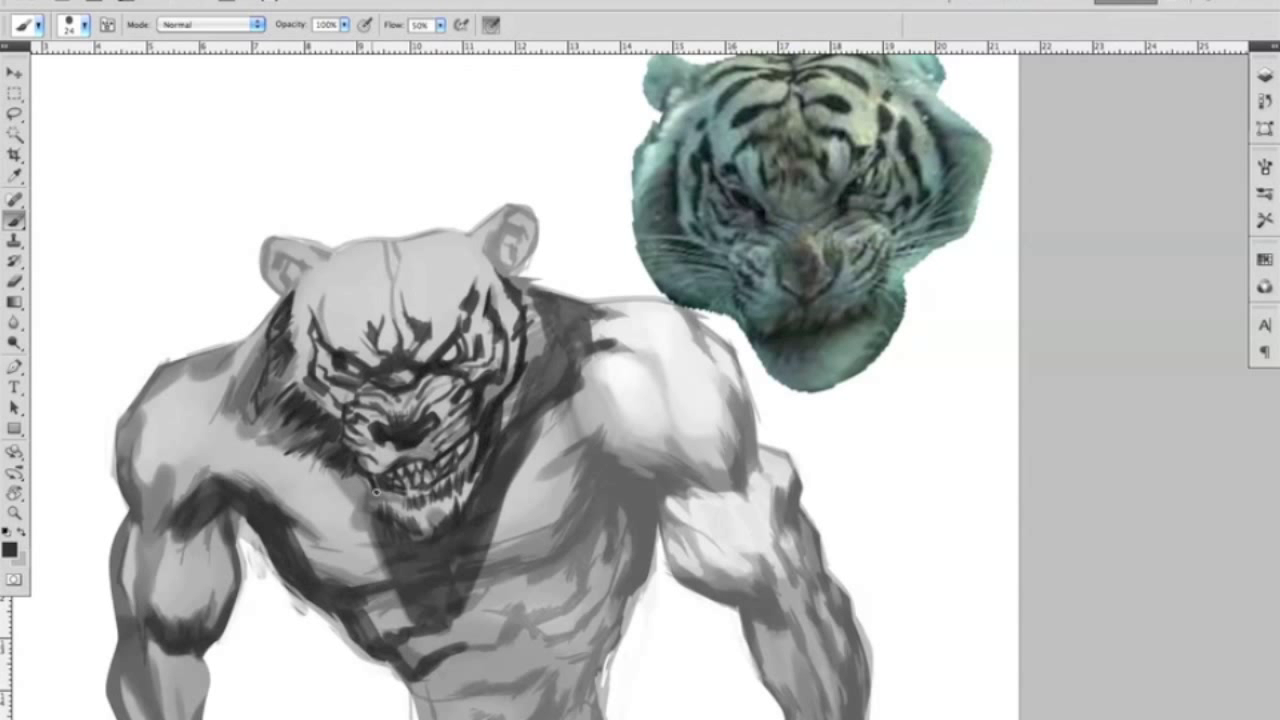
Step: Paint the head's top outline, dark forehead stripes and the right ear's contour, following the white tiger reference
{"action": "key", "text": "ctrl+space"}
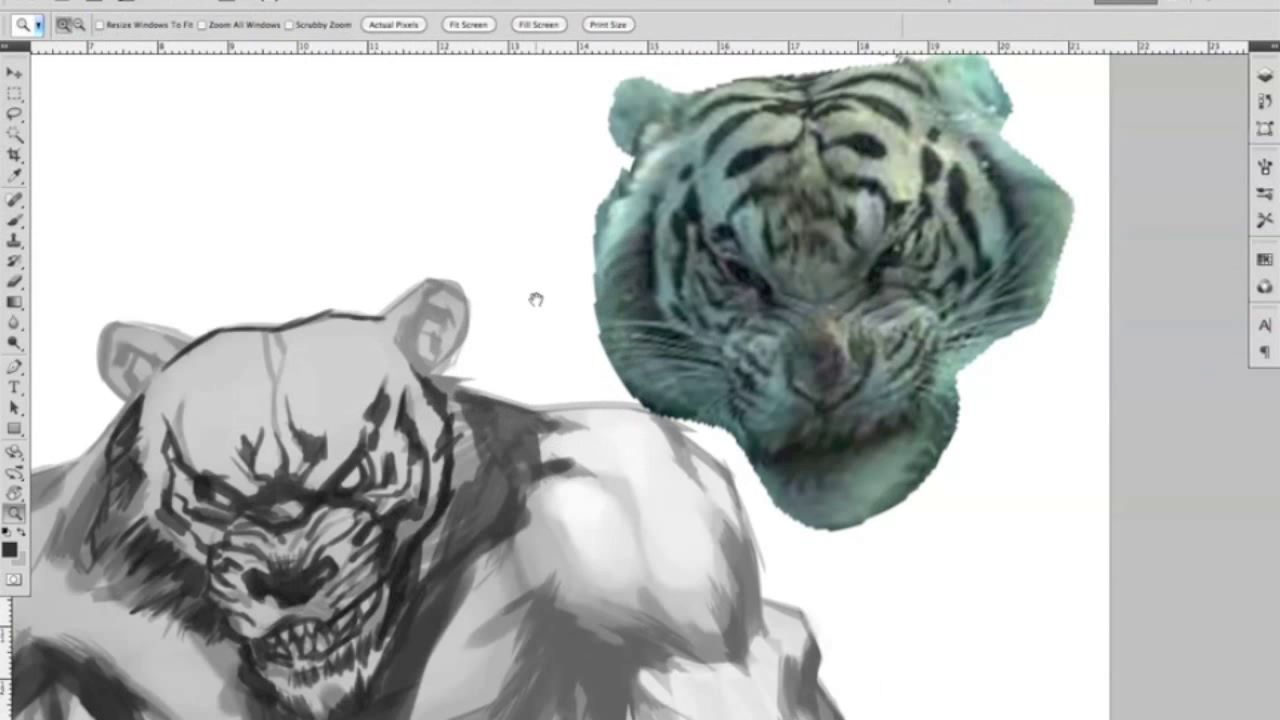
{"action": "left_click", "coordinate": [534, 294]}
{"action": "mouse_move", "coordinate": [467, 325]}
{"action": "left_mouse_down"}
{"action": "mouse_move", "coordinate": [514, 336]}
{"action": "mouse_move", "coordinate": [560, 316]}
{"action": "left_mouse_up"}
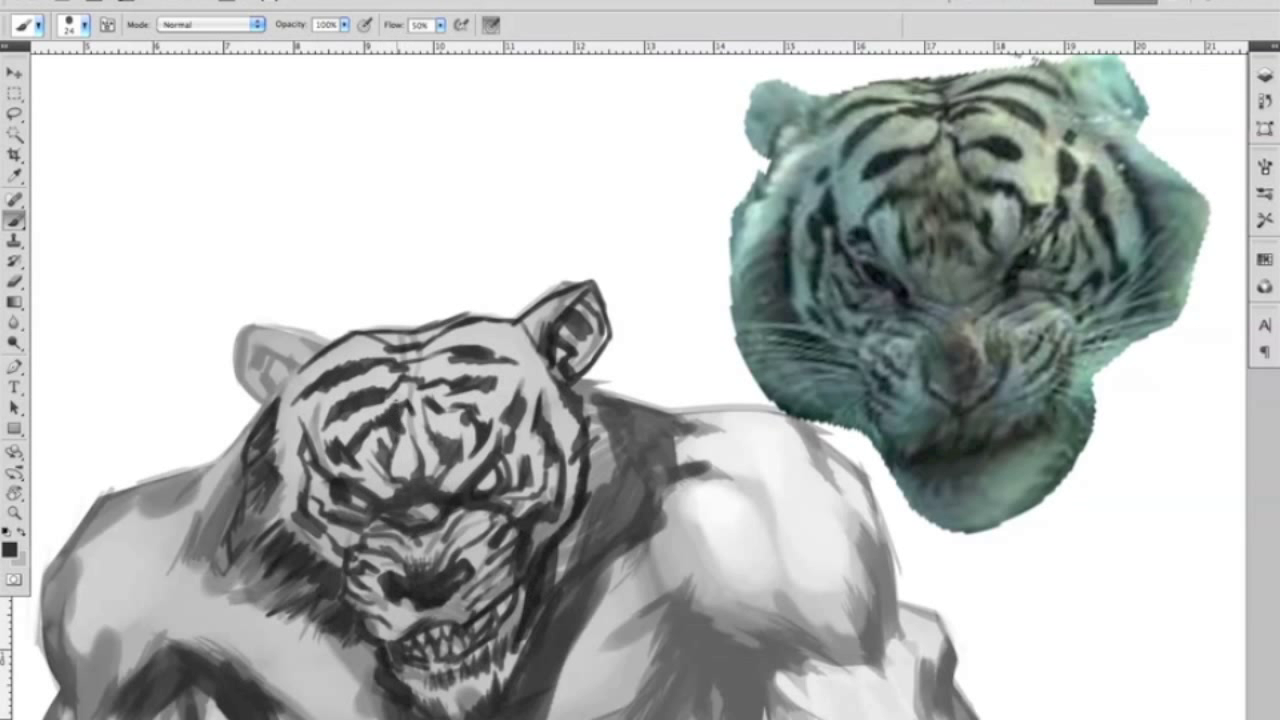
Step: Paint the tiger's eyes in a darker tone and outline the left ear with the Brush
{"action": "left_click", "coordinate": [10, 548]}
{"action": "left_click", "coordinate": [480, 490]}
{"action": "key", "text": "Return"}
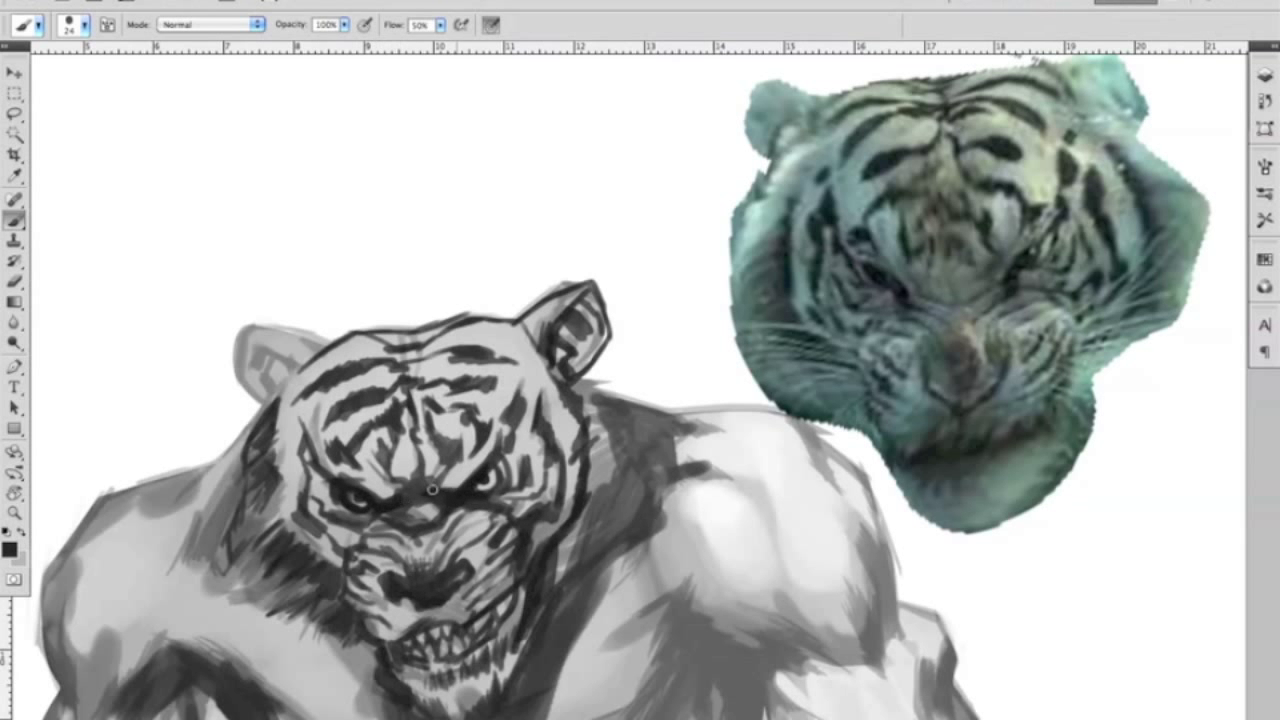
{"action": "mouse_move", "coordinate": [634, 277]}
{"action": "left_mouse_down"}
{"action": "mouse_move", "coordinate": [560, 280]}
{"action": "mouse_move", "coordinate": [640, 282]}
{"action": "left_mouse_up"}
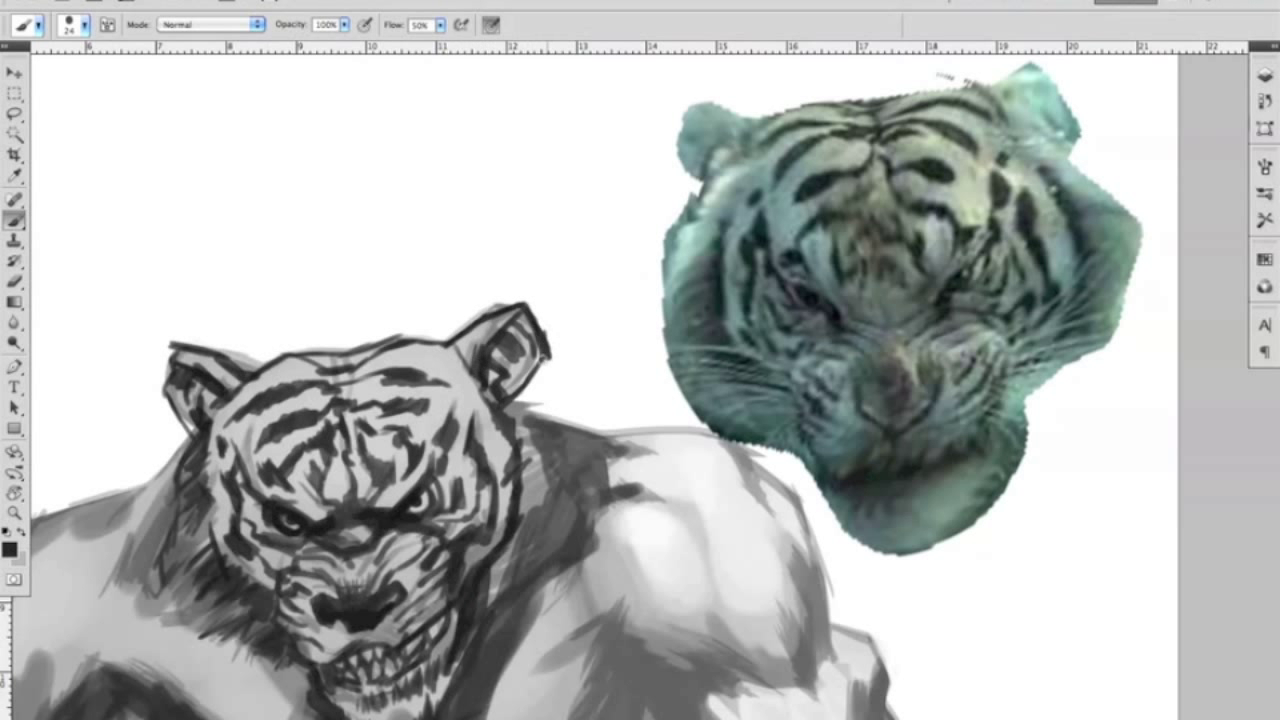
Step: Hide the Layer 1 tiger reference and load the Gises layer's contents as a selection
{"action": "key", "text": "z"}
{"action": "left_click_drag", "start_coordinate": [730, 277], "coordinate": [689, 280]}
{"action": "key", "text": "F7"}
{"action": "left_click", "coordinate": [1066, 281]}
{"action": "left_click", "coordinate": [1091, 177], "text": "ctrl"}
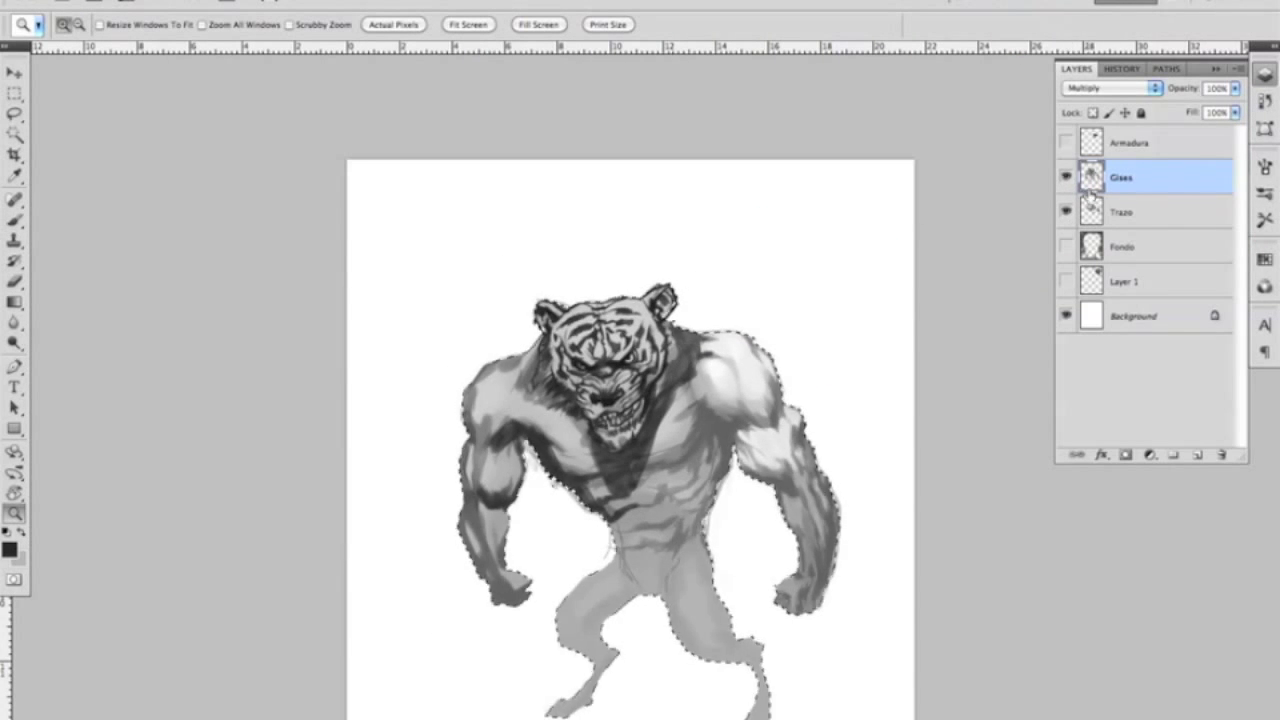
Step: Darken the body inside the selection using a much larger brush
{"action": "key", "text": "ctrl+plus"}
{"action": "key", "text": "b"}
{"action": "right_click", "coordinate": [733, 268]}
{"action": "left_click_drag", "start_coordinate": [733, 268], "coordinate": [752, 268]}
{"action": "key", "text": "Return"}
{"action": "mouse_move", "coordinate": [440, 330]}
{"action": "left_mouse_down"}
{"action": "mouse_move", "coordinate": [471, 466]}
{"action": "mouse_move", "coordinate": [357, 500]}
{"action": "mouse_move", "coordinate": [360, 300]}
{"action": "mouse_move", "coordinate": [600, 640]}
{"action": "left_mouse_up"}
Step: Shade the arms, torso and legs with the brush in Multiply mode at reduced opacity
{"action": "left_click", "coordinate": [210, 24]}
{"action": "left_click", "coordinate": [195, 87]}
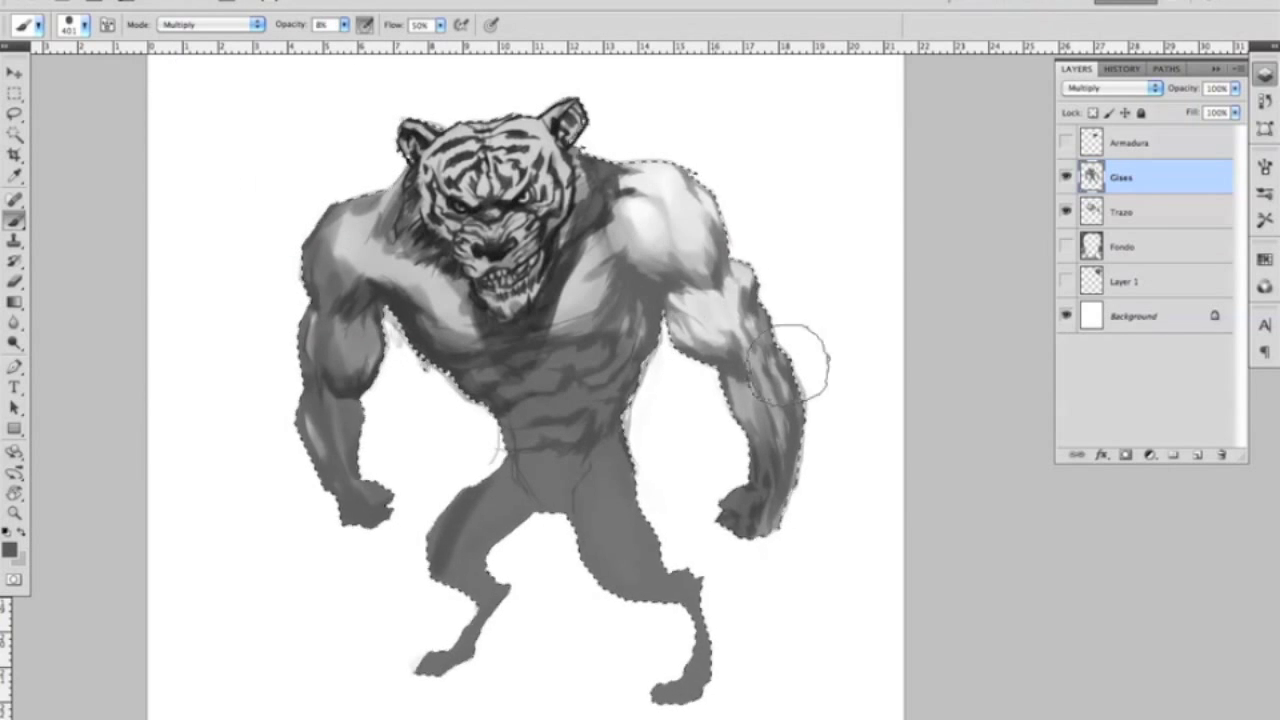
{"action": "left_click", "coordinate": [344, 24]}
{"action": "left_click_drag", "start_coordinate": [435, 45], "coordinate": [350, 45]}
{"action": "mouse_move", "coordinate": [706, 321]}
{"action": "left_mouse_down"}
{"action": "mouse_move", "coordinate": [470, 600]}
{"action": "mouse_move", "coordinate": [600, 300]}
{"action": "mouse_move", "coordinate": [440, 380]}
{"action": "left_mouse_up"}
{"action": "right_click", "coordinate": [666, 109]}
{"action": "key", "text": "Escape"}
{"action": "key", "text": "z"}
{"action": "left_click", "coordinate": [405, 330]}
{"action": "left_click_drag", "start_coordinate": [463, 291], "coordinate": [463, 291]}
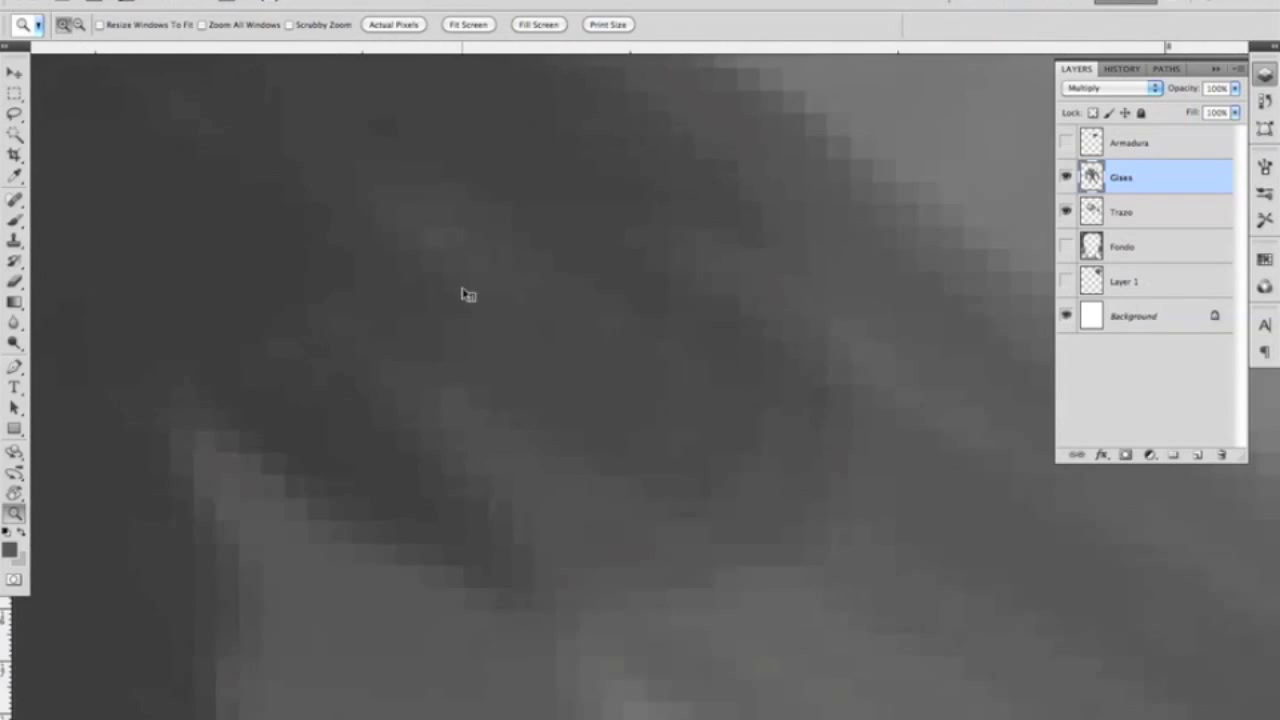
{"action": "left_click", "coordinate": [454, 294], "text": "alt"}
{"action": "key", "text": "super+0"}
{"action": "key", "text": "Escape"}
Step: Isolate the highlighted left arm and shoulder with the Lasso and warp them outward into a bulkier shape
{"action": "key", "text": "super+plus"}
{"action": "key", "text": "l"}
{"action": "left_click_drag", "start_coordinate": [400, 145], "coordinate": [395, 150]}
{"action": "key", "text": "super+t"}
{"action": "left_click_drag", "start_coordinate": [250, 560], "coordinate": [232, 562]}
{"action": "left_click_drag", "start_coordinate": [200, 420], "coordinate": [178, 418]}
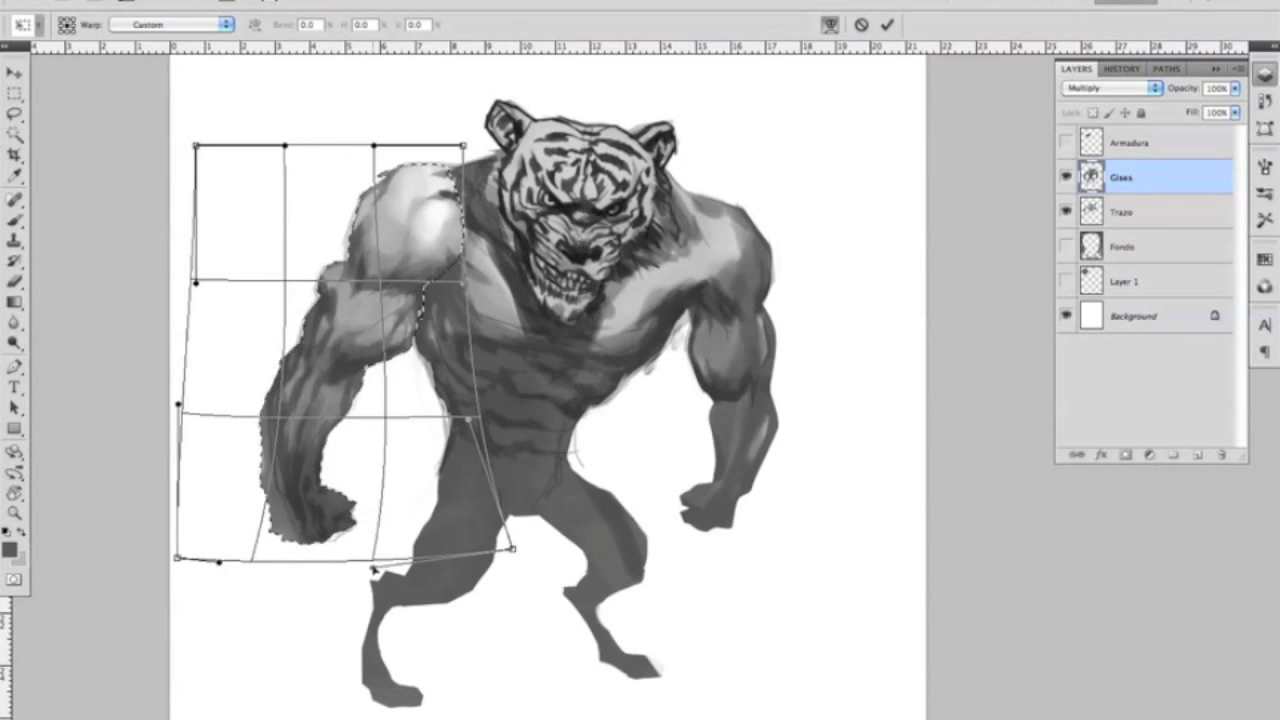
{"action": "left_click_drag", "start_coordinate": [300, 280], "coordinate": [282, 262]}
{"action": "key", "text": "Return"}
{"action": "key", "text": "super+d"}
Step: Select the right arm and shoulder with the Lasso, then move and transform them outward
{"action": "mouse_move", "coordinate": [688, 168]}
{"action": "left_mouse_down"}
{"action": "mouse_move", "coordinate": [657, 437]}
{"action": "mouse_move", "coordinate": [690, 165]}
{"action": "left_mouse_up"}
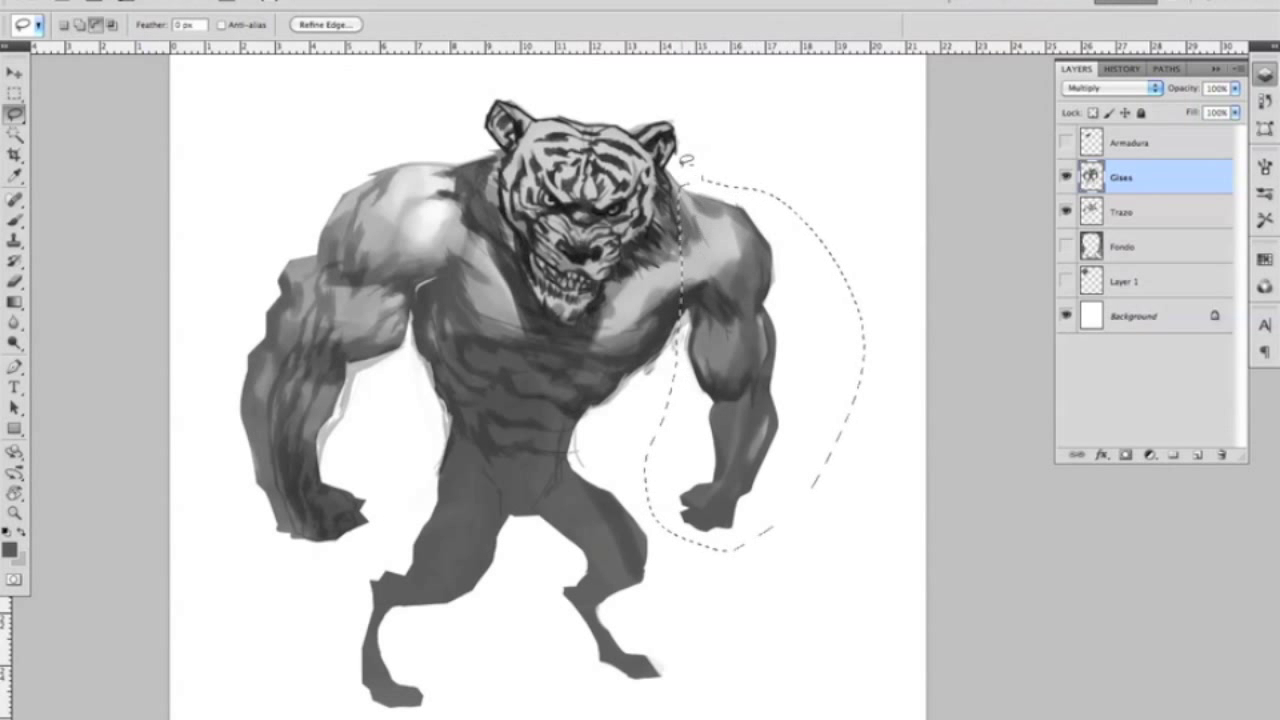
{"action": "key", "text": "v"}
{"action": "key", "text": "ctrl+j"}
{"action": "left_click_drag", "start_coordinate": [754, 258], "coordinate": [776, 258]}
{"action": "key", "text": "super+t"}
{"action": "left_click_drag", "start_coordinate": [795, 180], "coordinate": [815, 212]}
{"action": "key", "text": "Return"}
Step: Move the Gises layer beneath Trazo and warp the right forearm and hand into a larger shape
{"action": "left_click_drag", "start_coordinate": [1125, 177], "coordinate": [1130, 250]}
{"action": "key", "text": "super+t"}
{"action": "left_click", "coordinate": [830, 24]}
{"action": "left_click_drag", "start_coordinate": [740, 515], "coordinate": [748, 540]}
{"action": "key", "text": "Escape"}
{"action": "key", "text": "Delete"}
Step: Select the left lower leg with the Lasso, transform it outward and erase the leftover edge at the foot
{"action": "key", "text": "l"}
{"action": "mouse_move", "coordinate": [430, 480]}
{"action": "left_mouse_down"}
{"action": "mouse_move", "coordinate": [320, 620]}
{"action": "mouse_move", "coordinate": [430, 575]}
{"action": "left_mouse_up"}
{"action": "key", "text": "super+t"}
{"action": "mouse_move", "coordinate": [340, 643]}
{"action": "left_mouse_down"}
{"action": "mouse_move", "coordinate": [315, 655]}
{"action": "mouse_move", "coordinate": [330, 660]}
{"action": "left_mouse_up"}
{"action": "key", "text": "Return"}
{"action": "key", "text": "e"}
{"action": "left_click_drag", "start_coordinate": [400, 685], "coordinate": [410, 705]}
Step: Select the right leg with the Lasso, skew it and move it up against the hip
{"action": "key", "text": "l"}
{"action": "left_click_drag", "start_coordinate": [580, 445], "coordinate": [578, 450]}
{"action": "key", "text": "super+t"}
{"action": "left_click", "coordinate": [830, 24]}
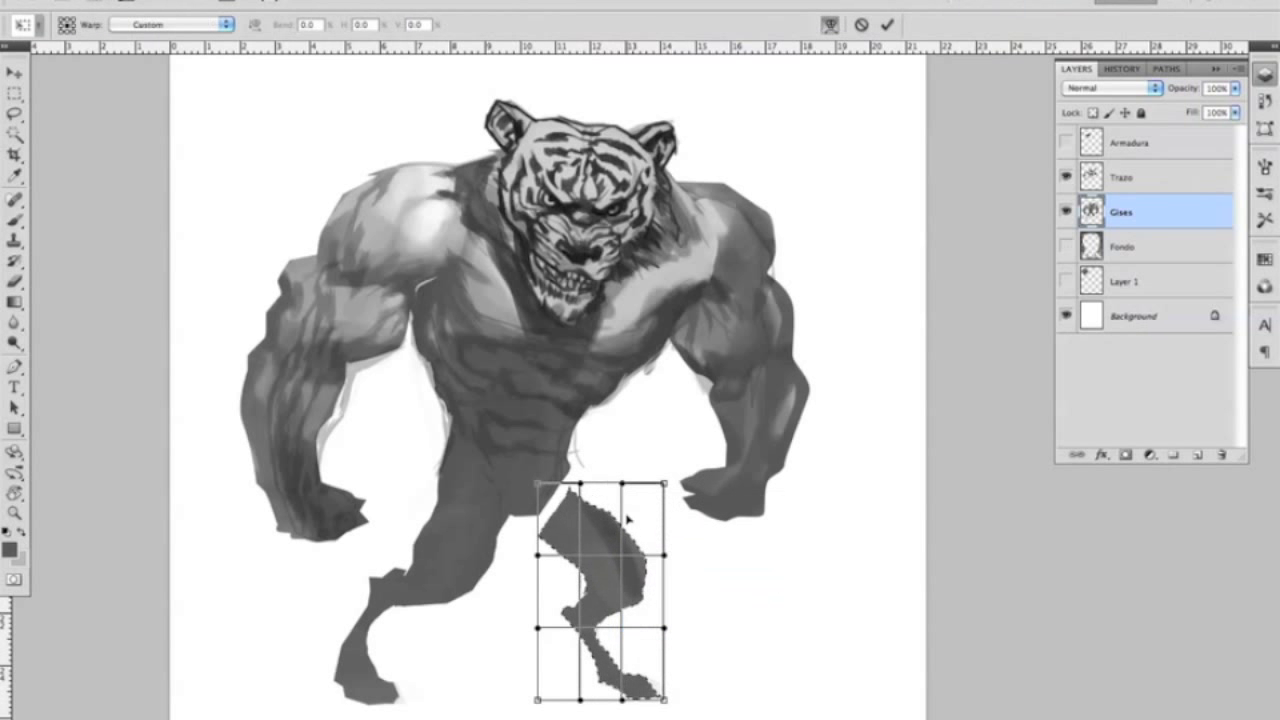
{"action": "mouse_move", "coordinate": [600, 560]}
{"action": "left_mouse_down"}
{"action": "mouse_move", "coordinate": [625, 540]}
{"action": "mouse_move", "coordinate": [618, 522]}
{"action": "left_mouse_up"}
{"action": "left_click", "coordinate": [830, 24]}
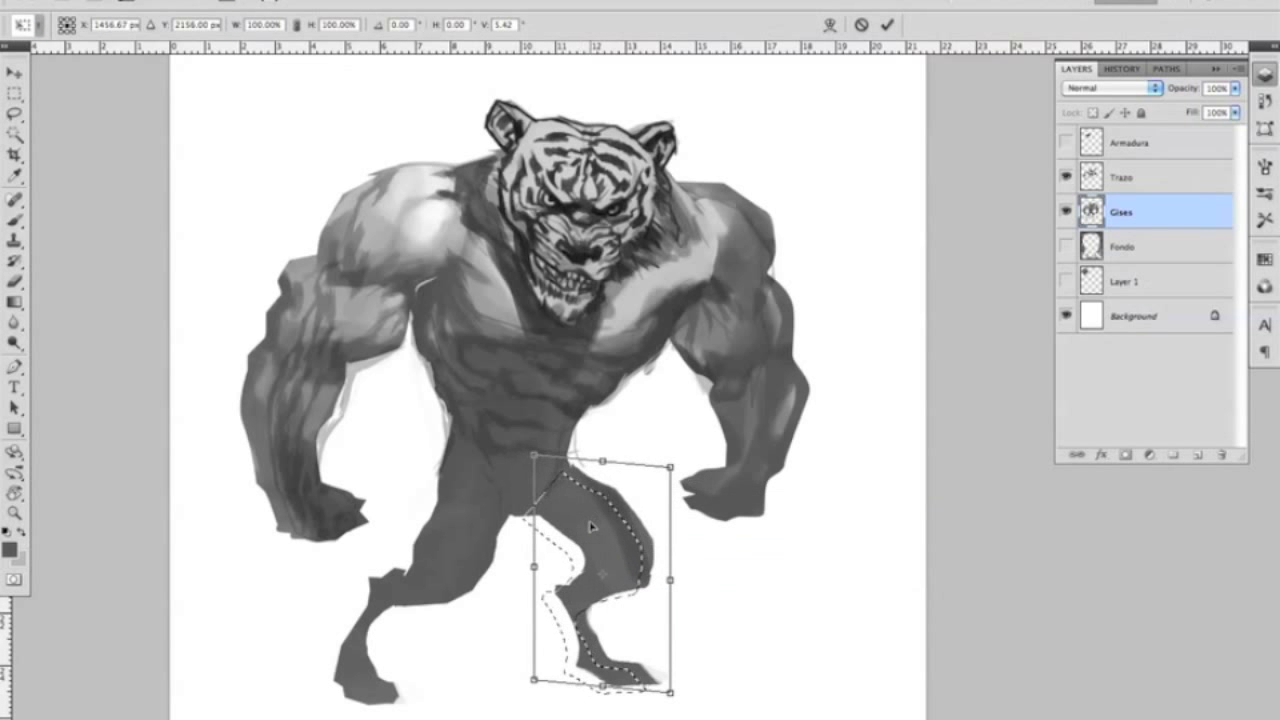
{"action": "key", "text": "Return"}
Step: Paint the waist and hip with the brush in Normal mode to join the right leg to the torso
{"action": "left_click_drag", "start_coordinate": [586, 402], "coordinate": [548, 505]}
{"action": "key", "text": "b"}
{"action": "key", "text": "x"}
{"action": "left_click", "coordinate": [210, 24]}
{"action": "left_click", "coordinate": [190, 10]}
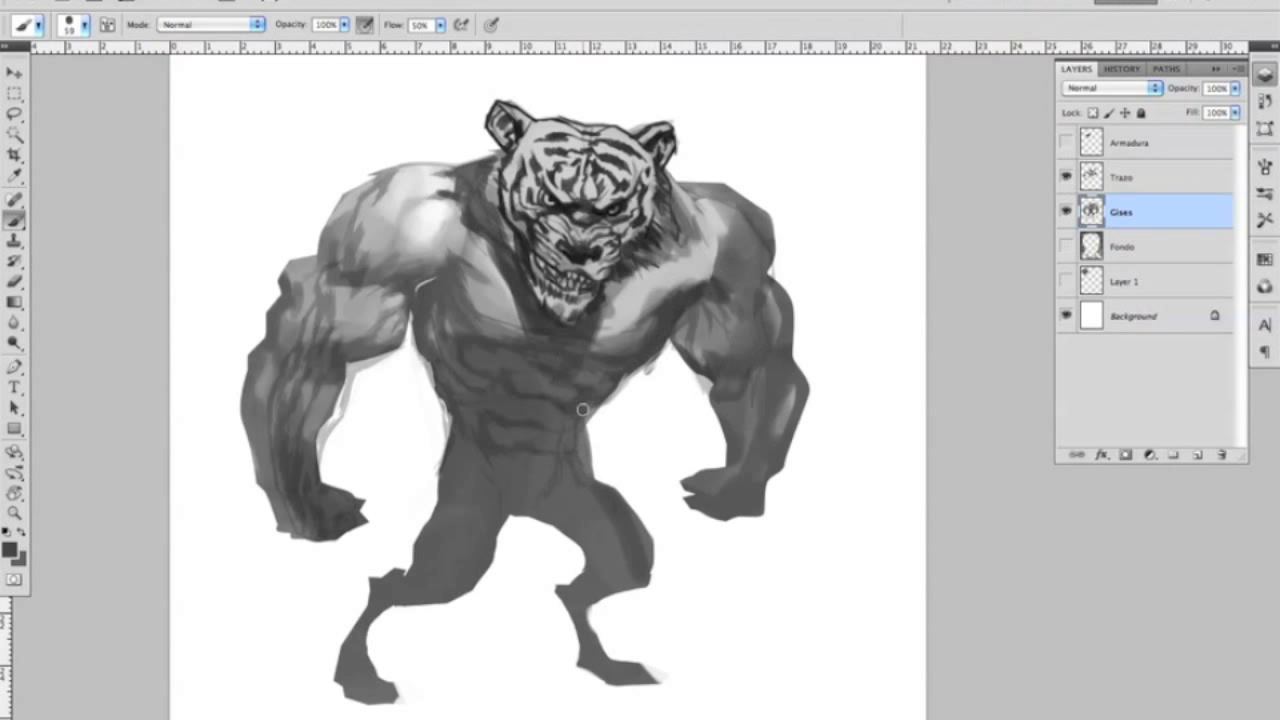
{"action": "left_click_drag", "start_coordinate": [560, 469], "coordinate": [505, 478]}
Step: Paint dark shadows under the chest and armpits with a 31 px brush and erase the right arm's outer edge
{"action": "right_click", "coordinate": [572, 228]}
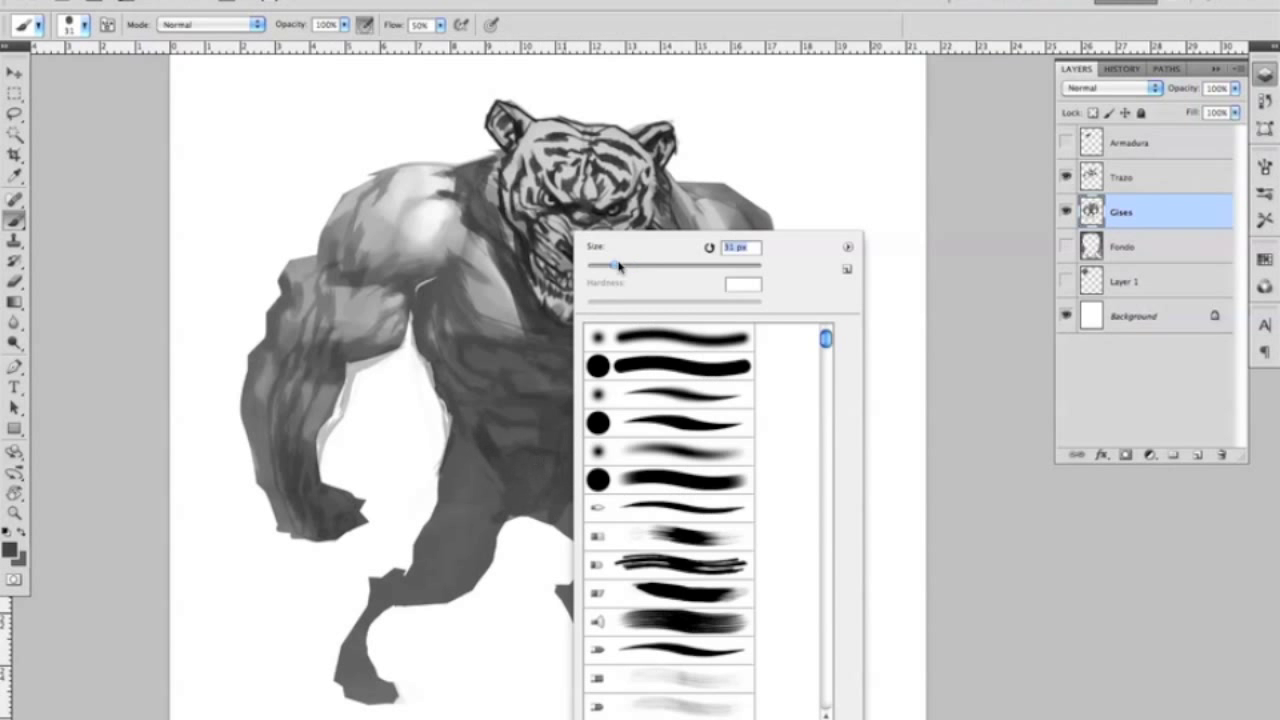
{"action": "key", "text": "Escape"}
{"action": "key", "text": "ctrl+plus"}
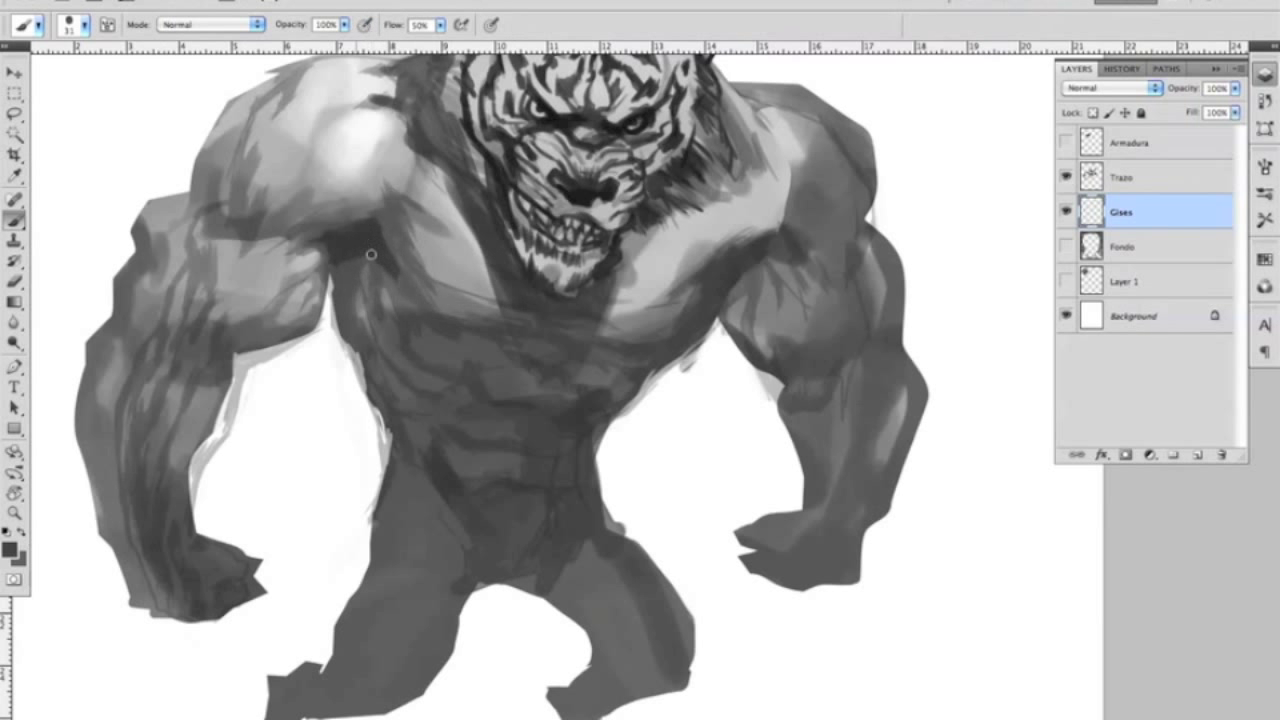
{"action": "mouse_move", "coordinate": [573, 345]}
{"action": "left_mouse_down"}
{"action": "mouse_move", "coordinate": [663, 352]}
{"action": "mouse_move", "coordinate": [755, 255]}
{"action": "left_mouse_up"}
{"action": "key", "text": "e"}
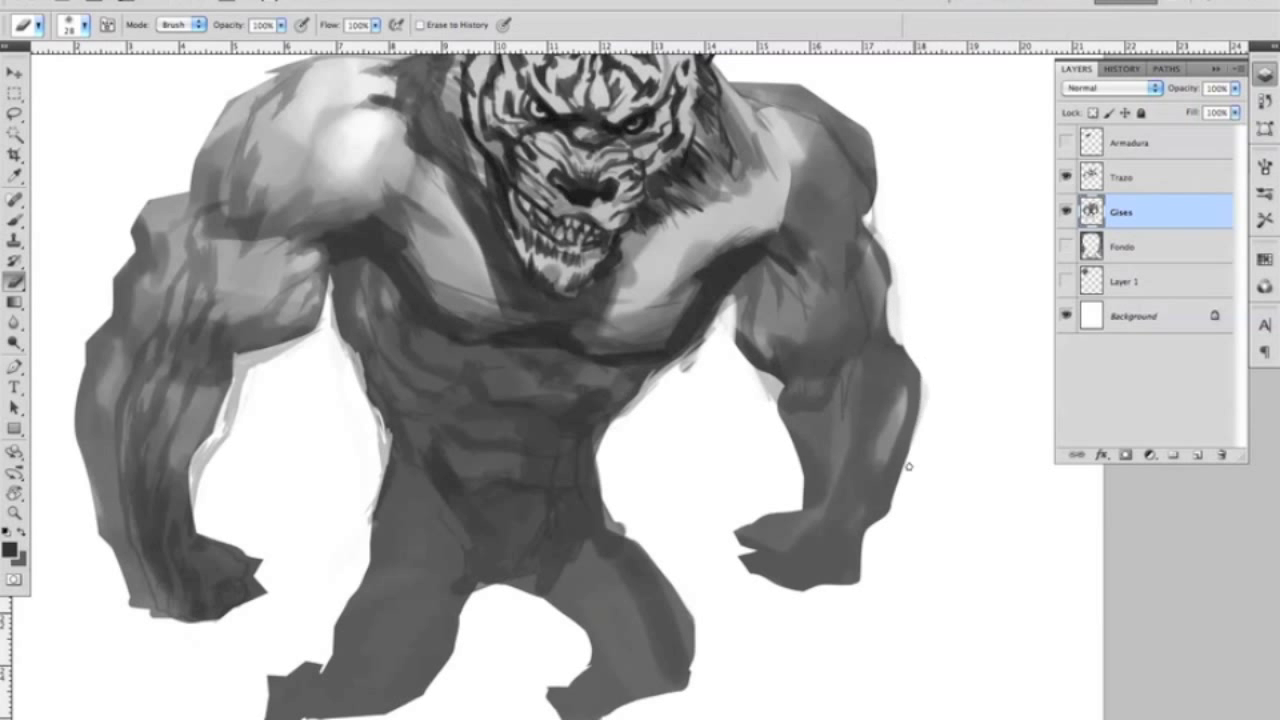
{"action": "key", "text": "b"}
Step: Paint dark shadows beneath both biceps and along the underside of the left shoulder
{"action": "scroll", "coordinate": [655, 244], "scroll_direction": "up", "scroll_amount": 3}
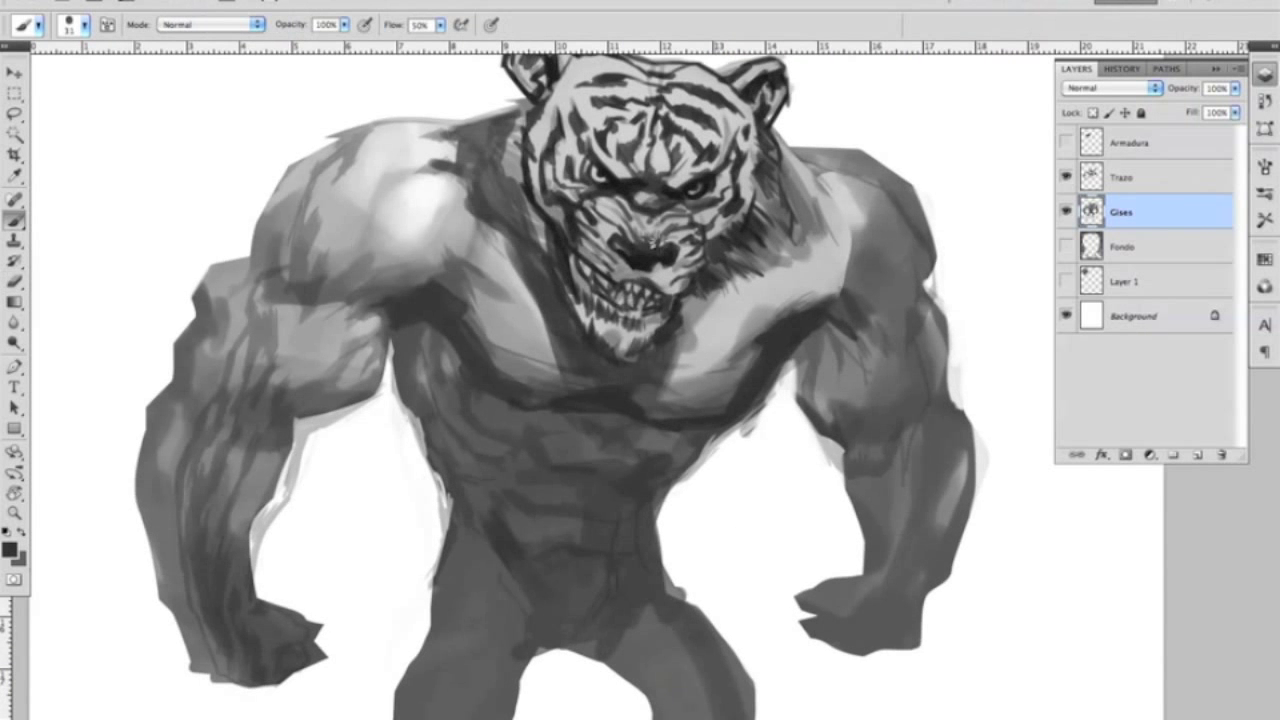
{"action": "scroll", "coordinate": [755, 350], "scroll_direction": "right", "scroll_amount": 4}
{"action": "scroll", "coordinate": [755, 350], "scroll_direction": "down", "scroll_amount": 2}
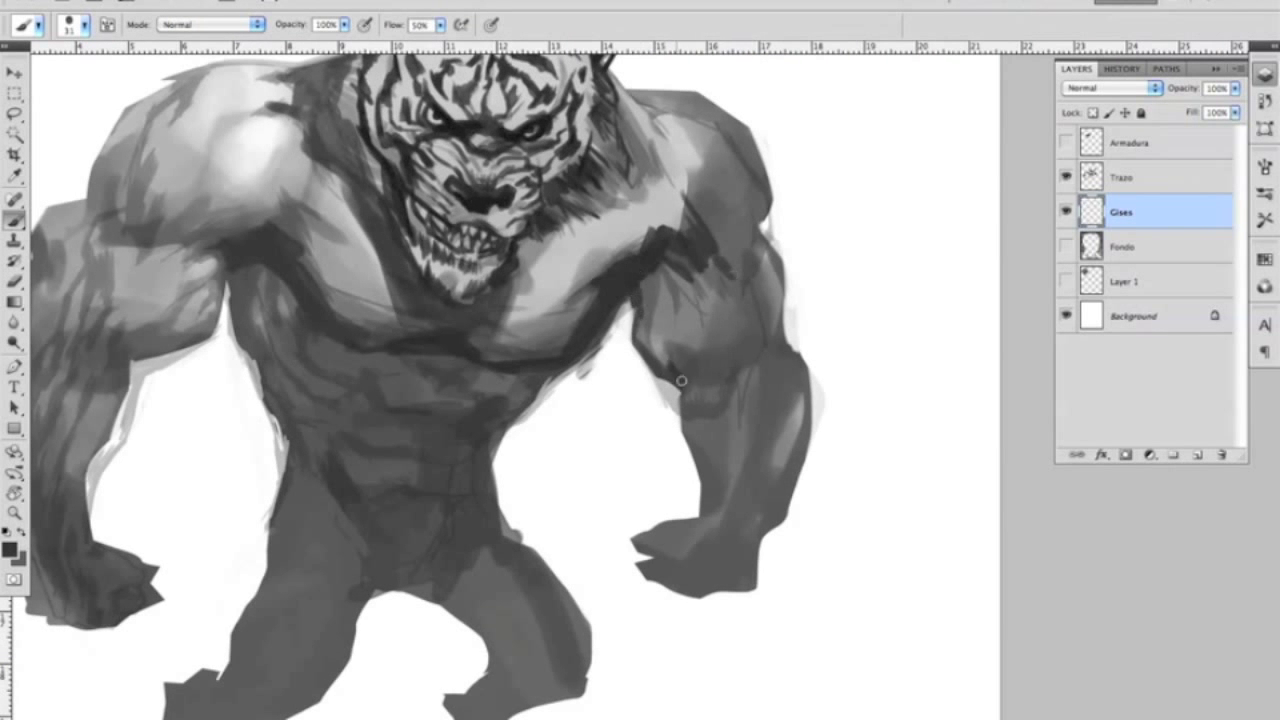
{"action": "scroll", "coordinate": [500, 380], "scroll_direction": "left", "scroll_amount": 3}
{"action": "left_click_drag", "start_coordinate": [210, 280], "coordinate": [225, 370]}
{"action": "left_click_drag", "start_coordinate": [310, 350], "coordinate": [217, 350]}
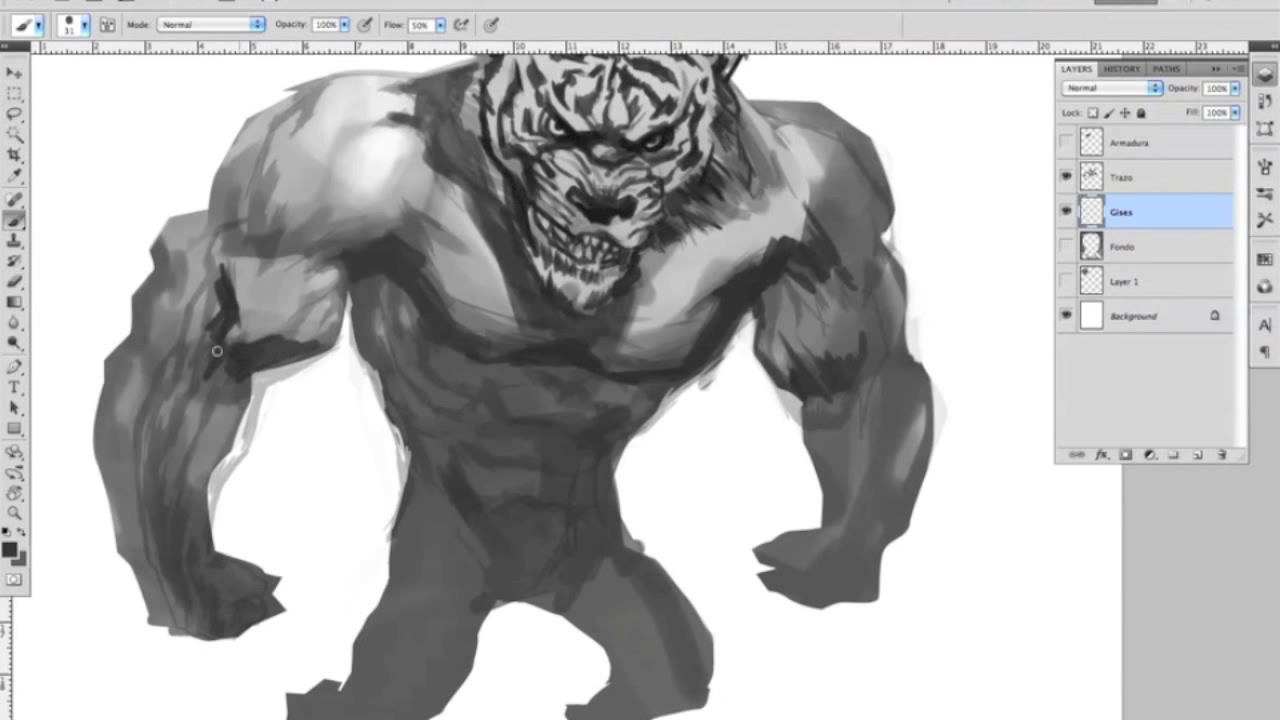
{"action": "mouse_move", "coordinate": [226, 244]}
{"action": "left_mouse_down"}
{"action": "mouse_move", "coordinate": [262, 230]}
{"action": "mouse_move", "coordinate": [310, 238]}
{"action": "left_mouse_up"}
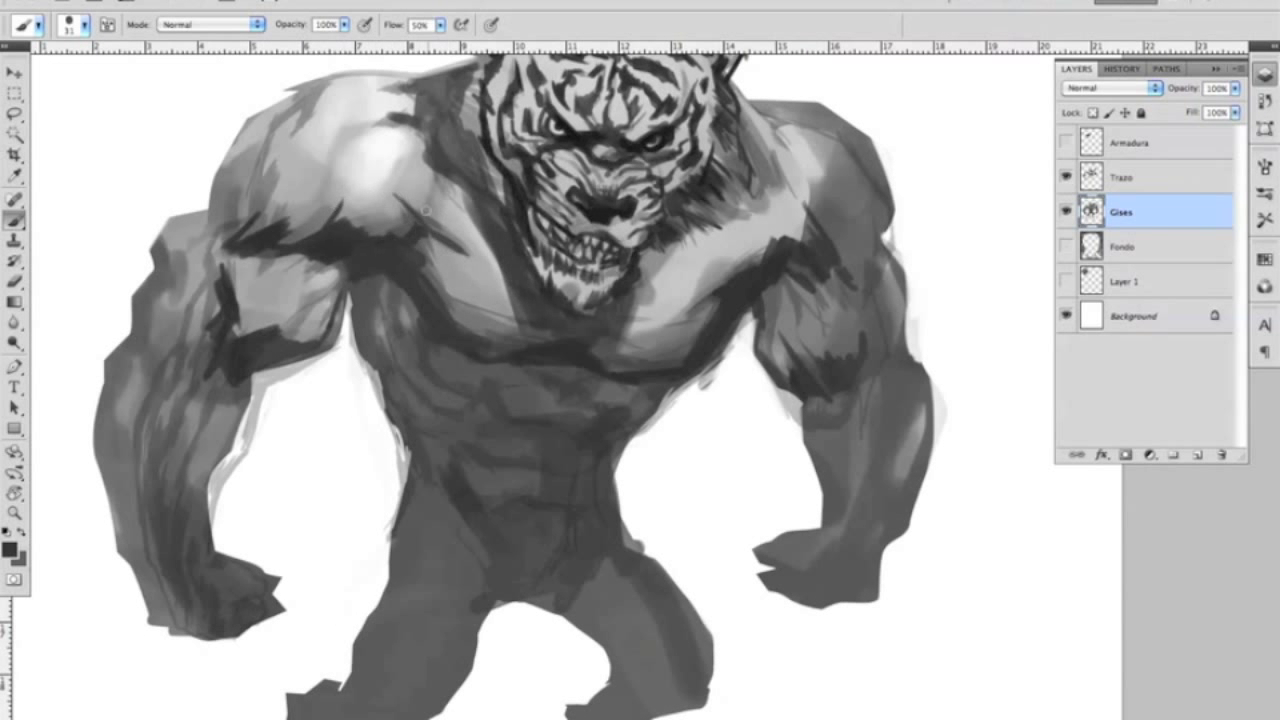
Step: Paint near-black shading down the centre of the chest, the ribs and the abdominal muscles
{"action": "mouse_move", "coordinate": [499, 196]}
{"action": "left_mouse_down"}
{"action": "mouse_move", "coordinate": [515, 300]}
{"action": "mouse_move", "coordinate": [570, 375]}
{"action": "mouse_move", "coordinate": [610, 330]}
{"action": "left_mouse_up"}
{"action": "mouse_move", "coordinate": [640, 285]}
{"action": "left_mouse_down"}
{"action": "mouse_move", "coordinate": [544, 360]}
{"action": "mouse_move", "coordinate": [402, 273]}
{"action": "mouse_move", "coordinate": [414, 267]}
{"action": "mouse_move", "coordinate": [445, 342]}
{"action": "mouse_move", "coordinate": [422, 397]}
{"action": "mouse_move", "coordinate": [363, 315]}
{"action": "left_mouse_up"}
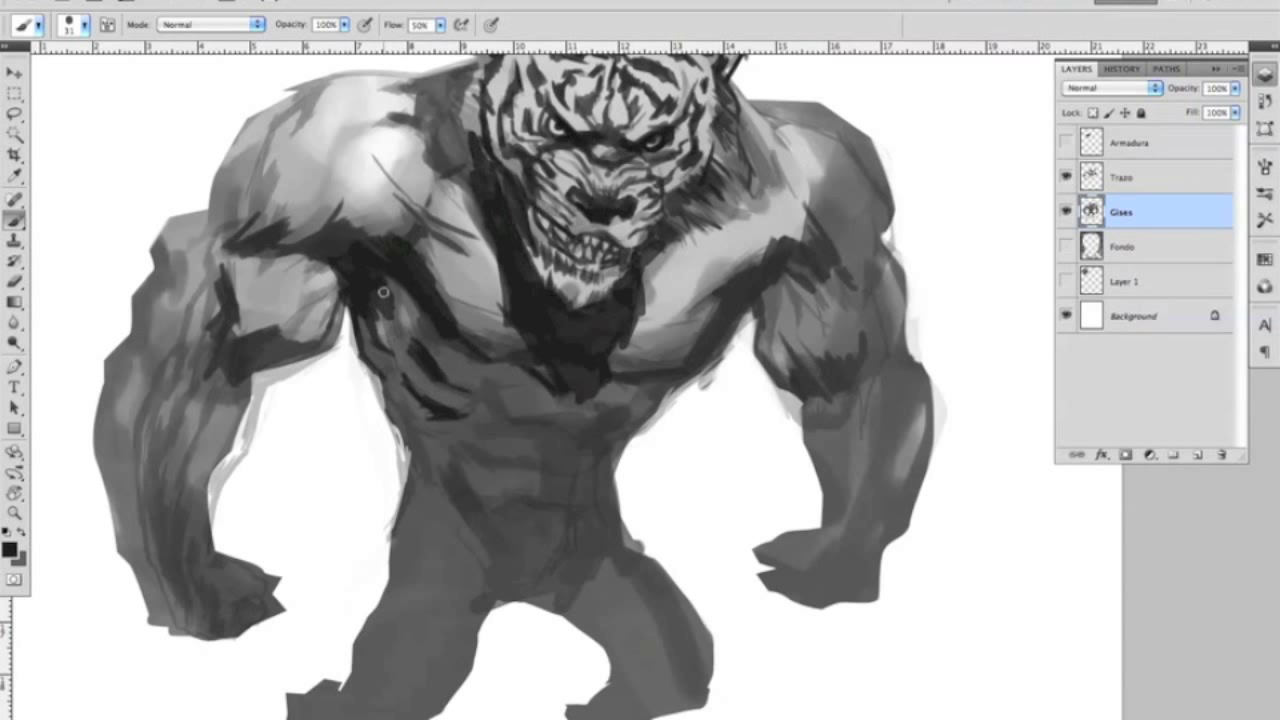
{"action": "mouse_move", "coordinate": [485, 406]}
{"action": "left_mouse_down"}
{"action": "mouse_move", "coordinate": [614, 432]}
{"action": "mouse_move", "coordinate": [659, 373]}
{"action": "left_mouse_up"}
{"action": "mouse_move", "coordinate": [572, 390]}
{"action": "left_mouse_down"}
{"action": "mouse_move", "coordinate": [580, 449]}
{"action": "mouse_move", "coordinate": [554, 491]}
{"action": "mouse_move", "coordinate": [465, 500]}
{"action": "mouse_move", "coordinate": [461, 424]}
{"action": "mouse_move", "coordinate": [540, 382]}
{"action": "mouse_move", "coordinate": [600, 445]}
{"action": "mouse_move", "coordinate": [560, 500]}
{"action": "left_mouse_up"}
{"action": "left_click_drag", "start_coordinate": [600, 450], "coordinate": [705, 545]}
Step: Deepen the shadows around the right armpit and outline the left shoulder's outer edge
{"action": "mouse_move", "coordinate": [805, 345]}
{"action": "left_mouse_down"}
{"action": "mouse_move", "coordinate": [878, 298]}
{"action": "mouse_move", "coordinate": [698, 343]}
{"action": "mouse_move", "coordinate": [790, 470]}
{"action": "mouse_move", "coordinate": [684, 281]}
{"action": "mouse_move", "coordinate": [731, 328]}
{"action": "left_mouse_up"}
{"action": "mouse_move", "coordinate": [806, 370]}
{"action": "left_mouse_down"}
{"action": "mouse_move", "coordinate": [824, 240]}
{"action": "mouse_move", "coordinate": [812, 380]}
{"action": "mouse_move", "coordinate": [1002, 380]}
{"action": "left_mouse_up"}
{"action": "mouse_move", "coordinate": [340, 330]}
{"action": "left_mouse_down"}
{"action": "mouse_move", "coordinate": [320, 300]}
{"action": "mouse_move", "coordinate": [363, 210]}
{"action": "left_mouse_up"}
{"action": "left_click_drag", "start_coordinate": [363, 210], "coordinate": [427, 178]}
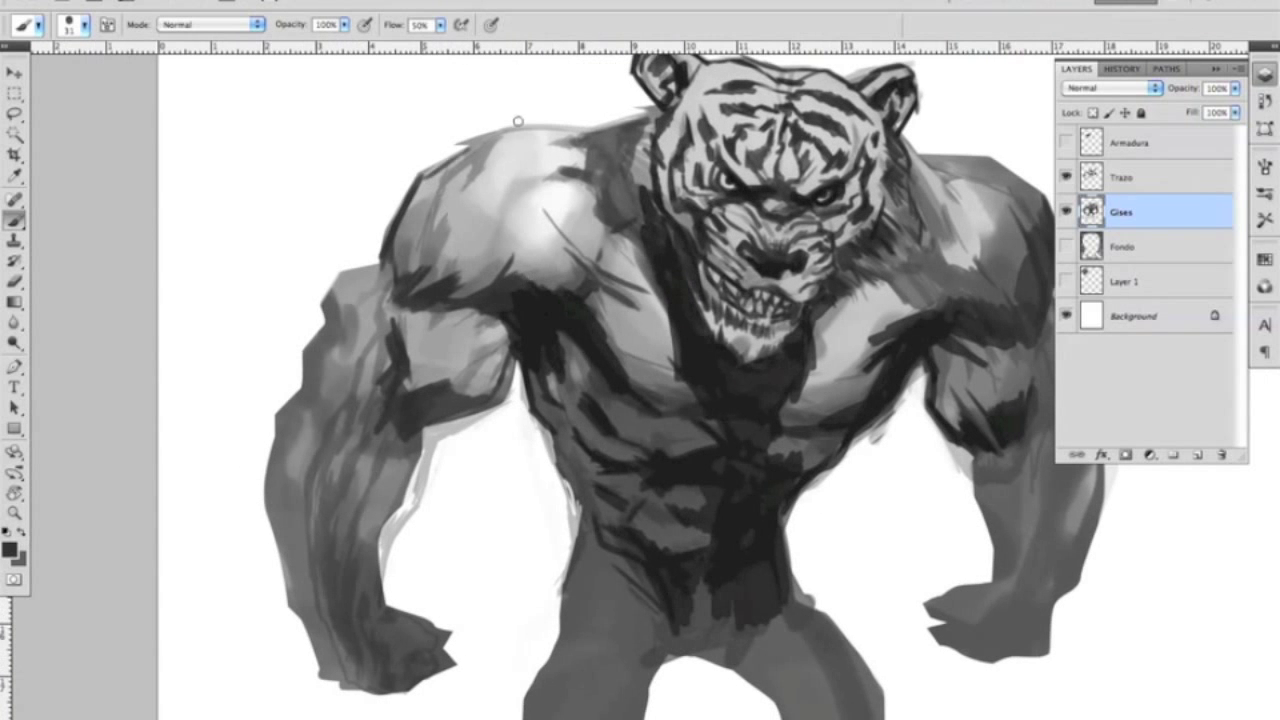
Step: Outline and shade the left forearm's muscles, and save Ejercicio 01.psd over the changed disk copy
{"action": "mouse_move", "coordinate": [331, 310]}
{"action": "left_mouse_down"}
{"action": "mouse_move", "coordinate": [363, 332]}
{"action": "mouse_move", "coordinate": [320, 360]}
{"action": "left_mouse_up"}
{"action": "left_click_drag", "start_coordinate": [278, 424], "coordinate": [282, 560]}
{"action": "mouse_move", "coordinate": [325, 520]}
{"action": "left_mouse_down"}
{"action": "mouse_move", "coordinate": [379, 384]}
{"action": "mouse_move", "coordinate": [425, 500]}
{"action": "left_mouse_up"}
{"action": "left_click_drag", "start_coordinate": [302, 577], "coordinate": [322, 487]}
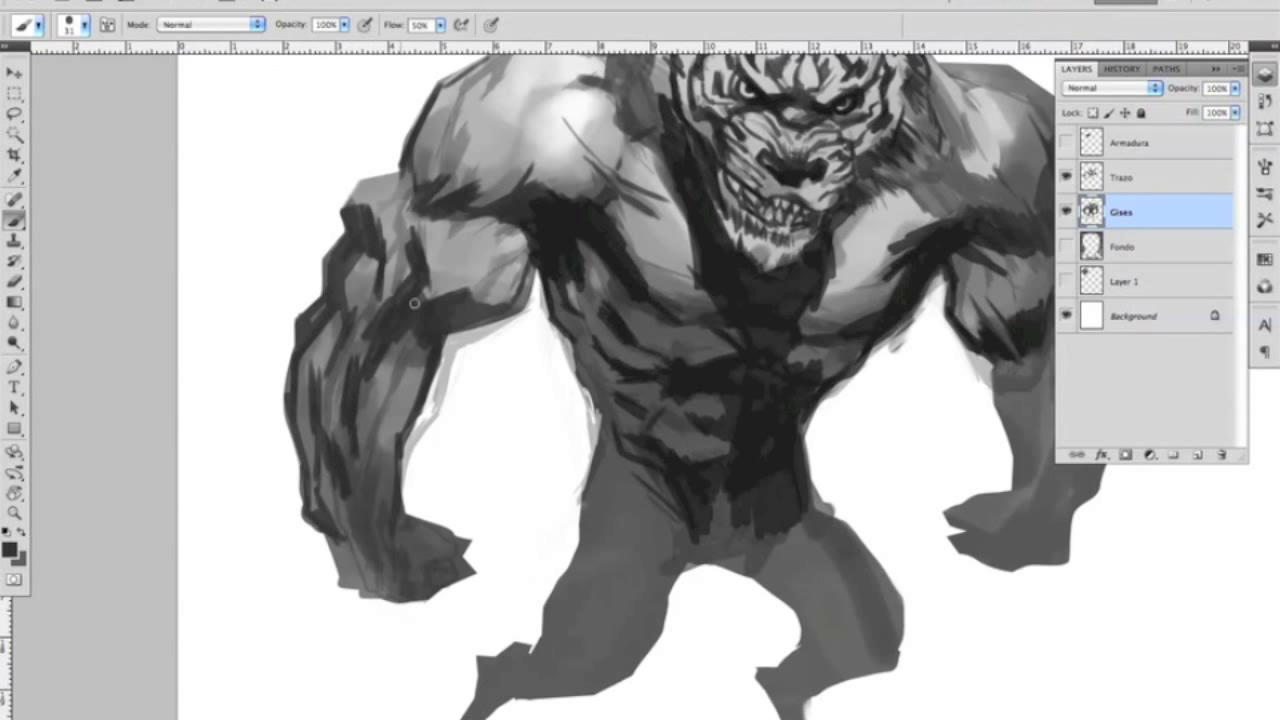
{"action": "mouse_move", "coordinate": [387, 412]}
{"action": "left_mouse_down"}
{"action": "mouse_move", "coordinate": [344, 484]}
{"action": "mouse_move", "coordinate": [361, 523]}
{"action": "mouse_move", "coordinate": [328, 390]}
{"action": "left_mouse_up"}
{"action": "key", "text": "ctrl+s"}
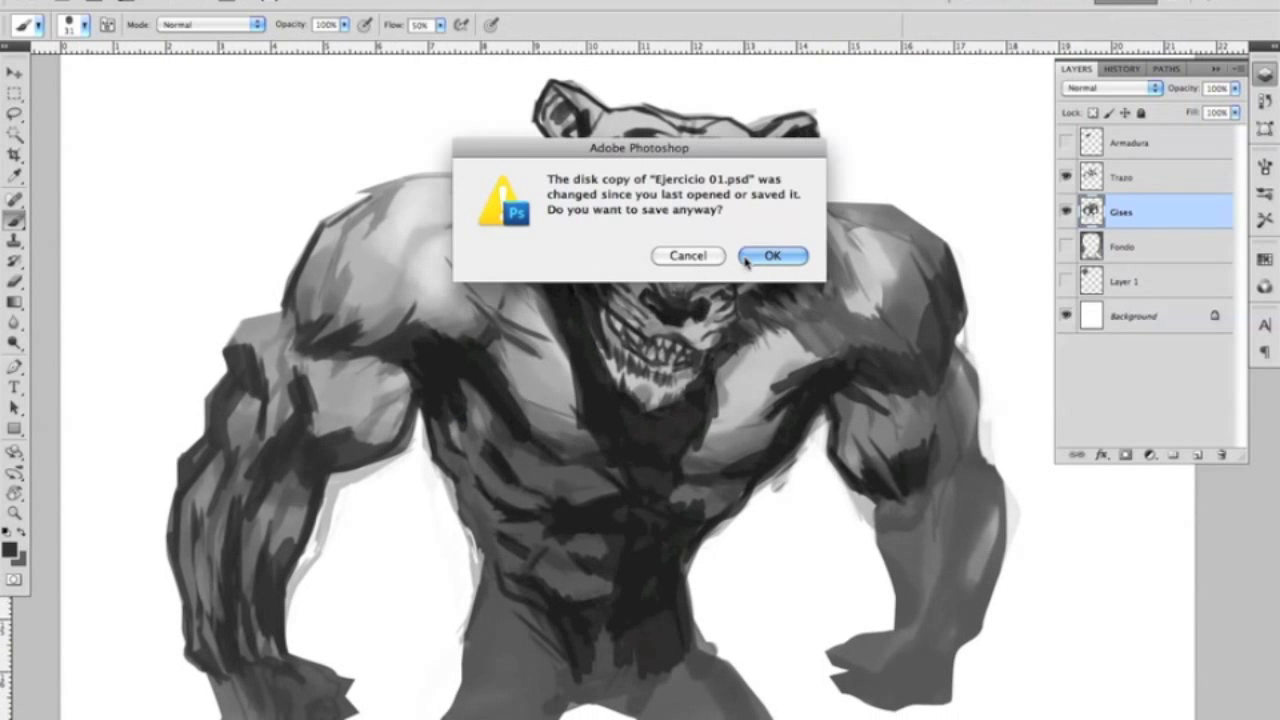
{"action": "key", "text": "Return"}
Step: Repaint the right eye with a 21 px brush and darken the areas around the jaw and beneath the beard
{"action": "scroll", "coordinate": [640, 283], "scroll_direction": "up", "scroll_amount": 3}
{"action": "left_click", "coordinate": [620, 255], "text": "alt"}
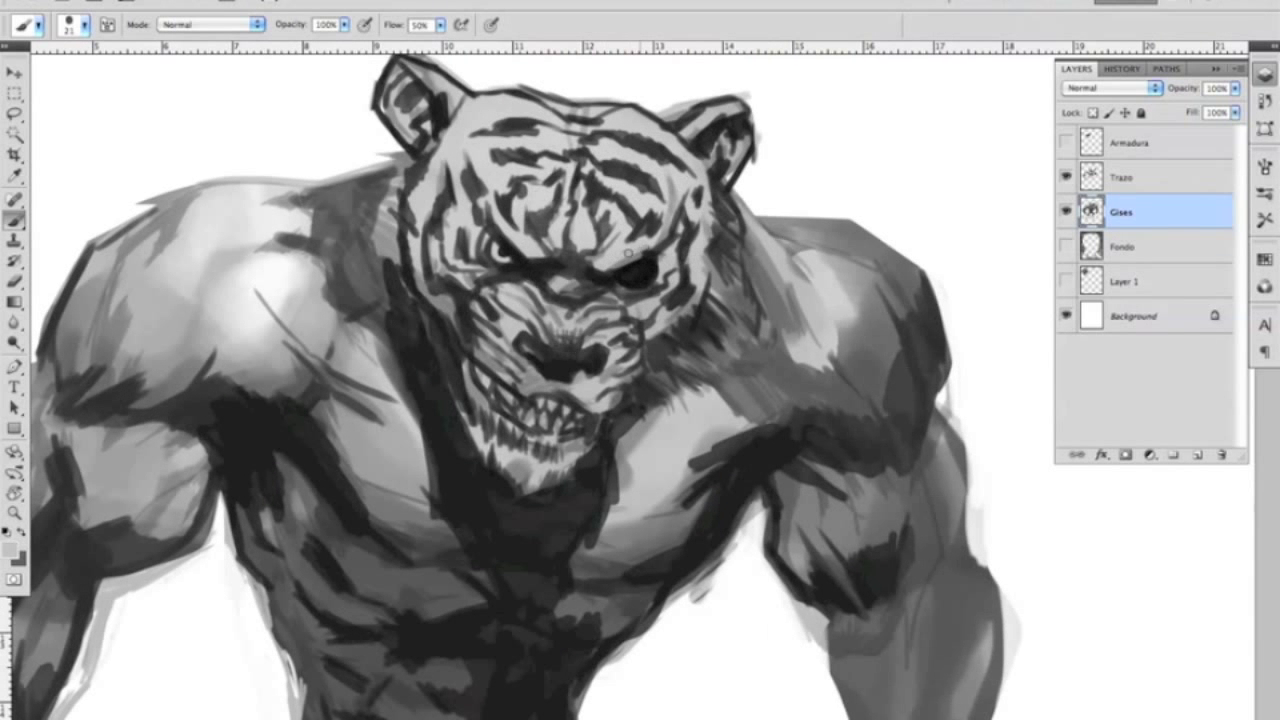
{"action": "scroll", "coordinate": [622, 277], "scroll_direction": "down", "scroll_amount": 2}
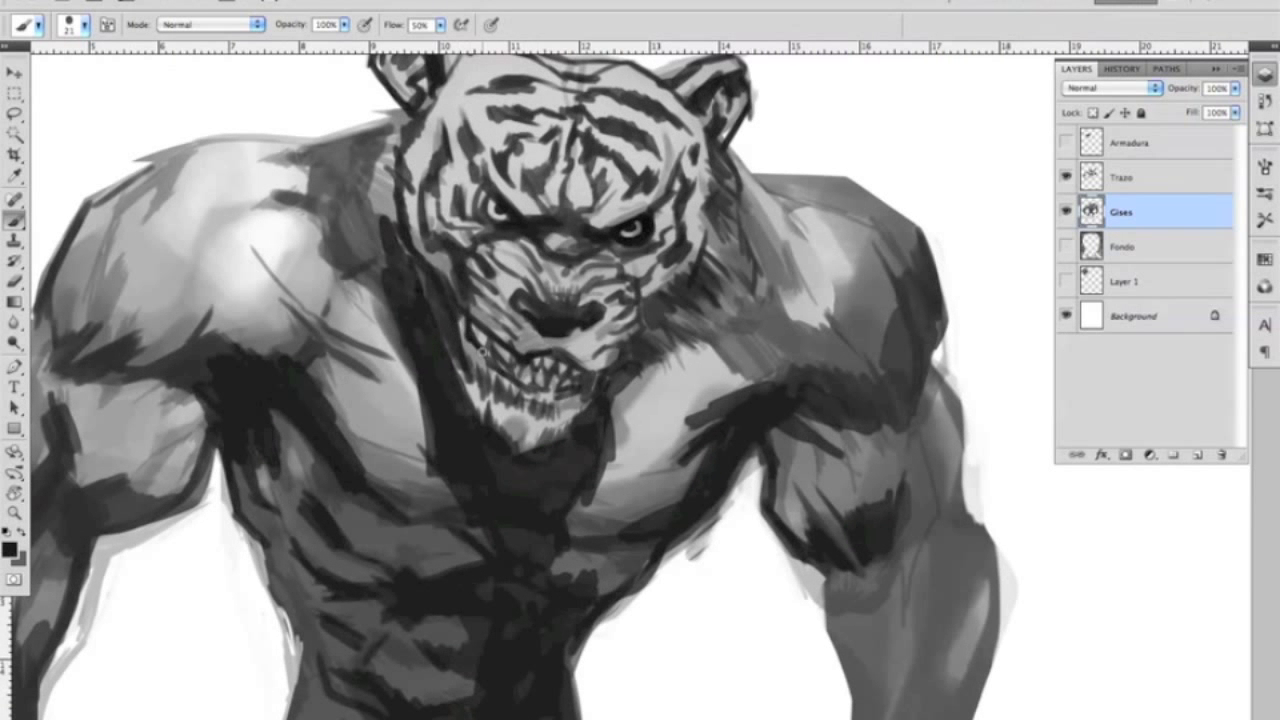
{"action": "left_click_drag", "start_coordinate": [606, 400], "coordinate": [695, 305]}
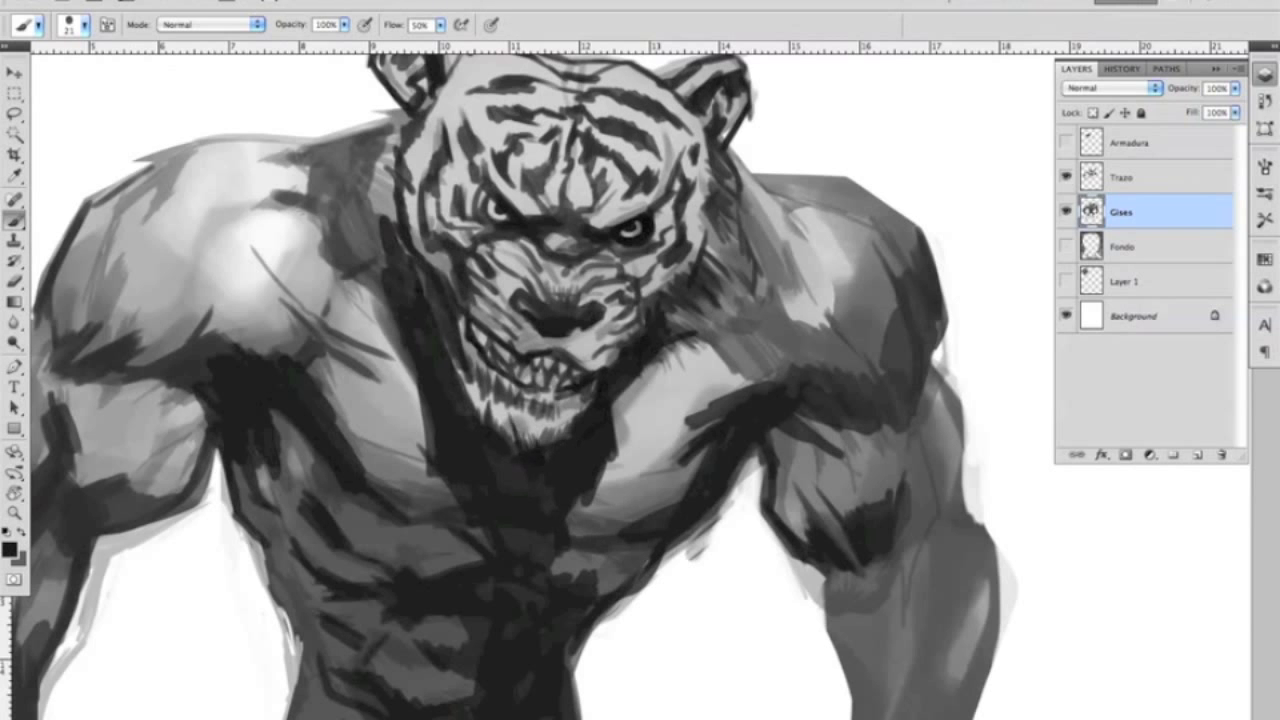
{"action": "mouse_move", "coordinate": [525, 466]}
{"action": "left_mouse_down"}
{"action": "mouse_move", "coordinate": [513, 556]}
{"action": "mouse_move", "coordinate": [409, 442]}
{"action": "mouse_move", "coordinate": [457, 510]}
{"action": "left_mouse_up"}
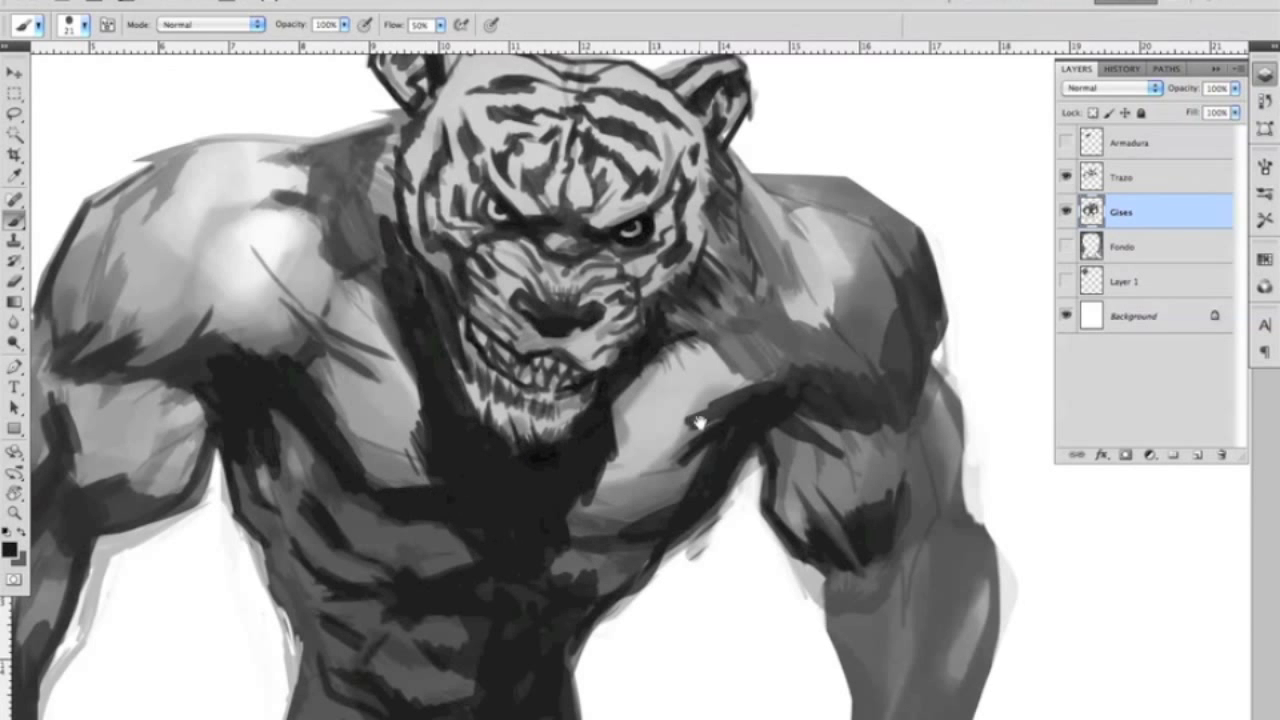
Step: Shade the groin, left thigh muscles and knee with dark strokes using a 46 px brush
{"action": "scroll", "coordinate": [697, 422], "scroll_direction": "down", "scroll_amount": 8}
{"action": "mouse_move", "coordinate": [836, 358]}
{"action": "left_mouse_down"}
{"action": "mouse_move", "coordinate": [900, 360]}
{"action": "mouse_move", "coordinate": [700, 360]}
{"action": "mouse_move", "coordinate": [760, 362]}
{"action": "left_mouse_up"}
{"action": "mouse_move", "coordinate": [452, 337]}
{"action": "left_mouse_down"}
{"action": "mouse_move", "coordinate": [502, 429]}
{"action": "mouse_move", "coordinate": [412, 537]}
{"action": "mouse_move", "coordinate": [413, 491]}
{"action": "mouse_move", "coordinate": [461, 407]}
{"action": "mouse_move", "coordinate": [409, 578]}
{"action": "mouse_move", "coordinate": [545, 447]}
{"action": "mouse_move", "coordinate": [612, 454]}
{"action": "mouse_move", "coordinate": [486, 474]}
{"action": "mouse_move", "coordinate": [498, 395]}
{"action": "mouse_move", "coordinate": [504, 445]}
{"action": "mouse_move", "coordinate": [363, 572]}
{"action": "left_mouse_up"}
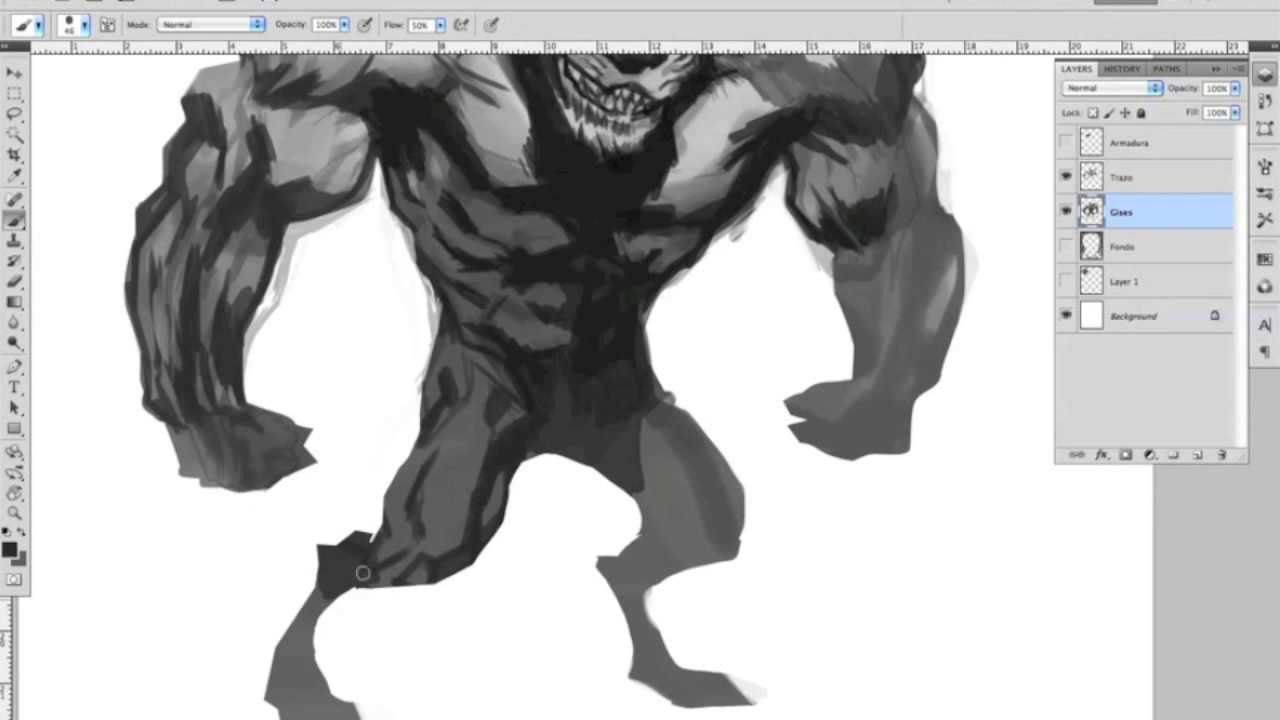
Step: Darken the left lower leg, the pelvis and the whole right leg with near-black strokes
{"action": "scroll", "coordinate": [422, 560], "scroll_direction": "down", "scroll_amount": 5}
{"action": "mouse_move", "coordinate": [290, 540]}
{"action": "left_mouse_down"}
{"action": "mouse_move", "coordinate": [320, 615]}
{"action": "mouse_move", "coordinate": [646, 414]}
{"action": "mouse_move", "coordinate": [634, 354]}
{"action": "mouse_move", "coordinate": [683, 537]}
{"action": "mouse_move", "coordinate": [700, 423]}
{"action": "mouse_move", "coordinate": [728, 403]}
{"action": "mouse_move", "coordinate": [589, 273]}
{"action": "left_mouse_up"}
{"action": "mouse_move", "coordinate": [641, 197]}
{"action": "left_mouse_down"}
{"action": "mouse_move", "coordinate": [589, 349]}
{"action": "mouse_move", "coordinate": [511, 338]}
{"action": "left_mouse_up"}
{"action": "mouse_move", "coordinate": [636, 272]}
{"action": "left_mouse_down"}
{"action": "mouse_move", "coordinate": [617, 343]}
{"action": "mouse_move", "coordinate": [715, 445]}
{"action": "left_mouse_up"}
Step: Reshape the right knee, lower leg and foot by erasing the edges and filling in a rounder paw
{"action": "key", "text": "e"}
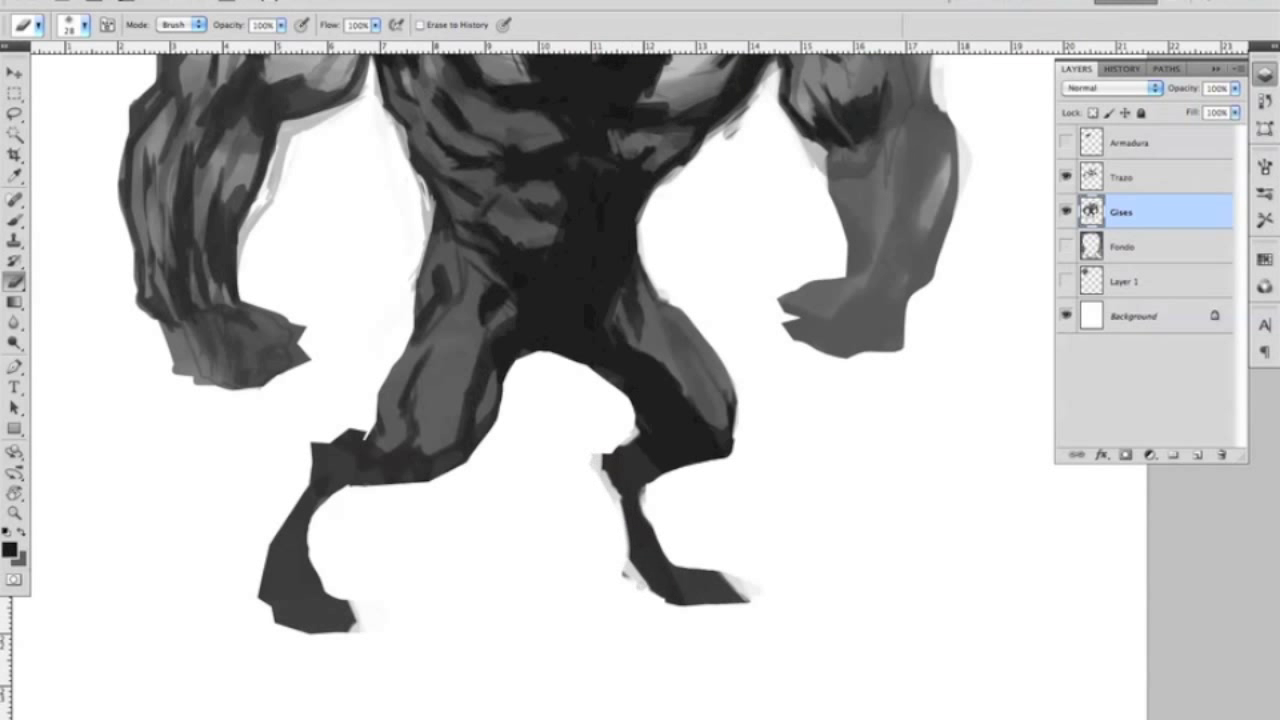
{"action": "left_click_drag", "start_coordinate": [608, 450], "coordinate": [606, 482]}
{"action": "key", "text": "l"}
{"action": "mouse_move", "coordinate": [655, 565]}
{"action": "left_mouse_down"}
{"action": "mouse_move", "coordinate": [735, 615]}
{"action": "mouse_move", "coordinate": [668, 603]}
{"action": "left_mouse_up"}
{"action": "key", "text": "b"}
{"action": "key", "text": "e"}
{"action": "left_click_drag", "start_coordinate": [673, 558], "coordinate": [741, 578]}
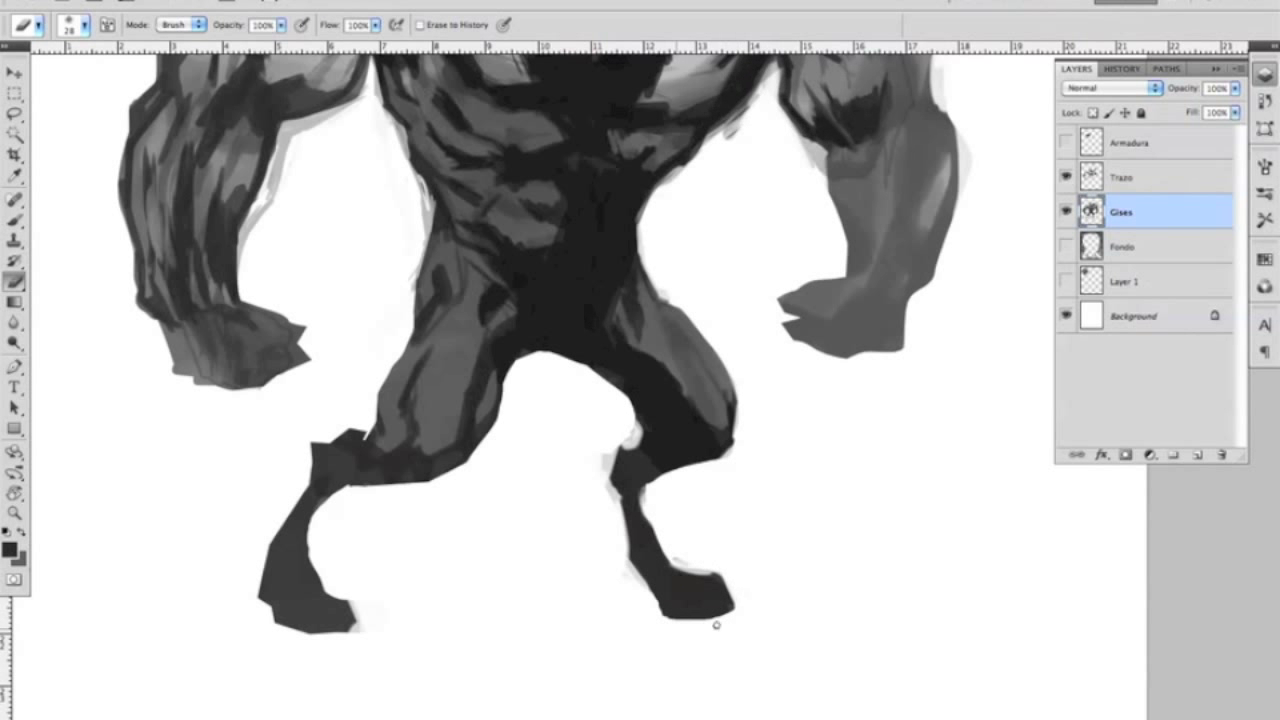
{"action": "left_click_drag", "start_coordinate": [631, 252], "coordinate": [609, 258]}
Step: Select and transform the right lower leg, then thicken the calf and paint the paw's toes
{"action": "key", "text": "l"}
{"action": "mouse_move", "coordinate": [571, 434]}
{"action": "left_mouse_down"}
{"action": "mouse_move", "coordinate": [763, 560]}
{"action": "mouse_move", "coordinate": [615, 538]}
{"action": "left_mouse_up"}
{"action": "key", "text": "ctrl+t"}
{"action": "right_click", "coordinate": [672, 493]}
{"action": "left_click", "coordinate": [690, 563]}
{"action": "key", "text": "Return"}
{"action": "key", "text": "e"}
{"action": "key", "text": "b"}
{"action": "left_click_drag", "start_coordinate": [622, 488], "coordinate": [643, 606]}
{"action": "key", "text": "e"}
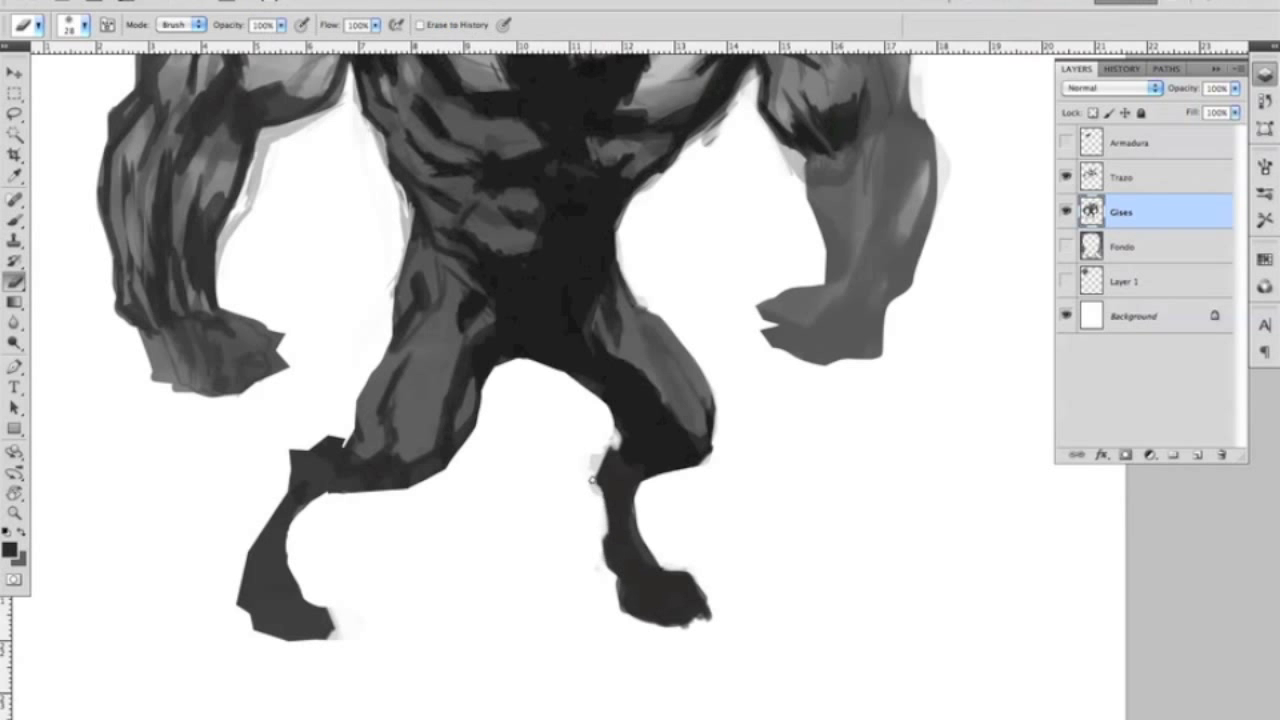
Step: Cover the right arm and hand with dark shadow and erase the hand's edges into a fist shape
{"action": "scroll", "coordinate": [592, 482], "scroll_direction": "up", "scroll_amount": 5}
{"action": "key", "text": "z"}
{"action": "key", "text": "ctrl+0"}
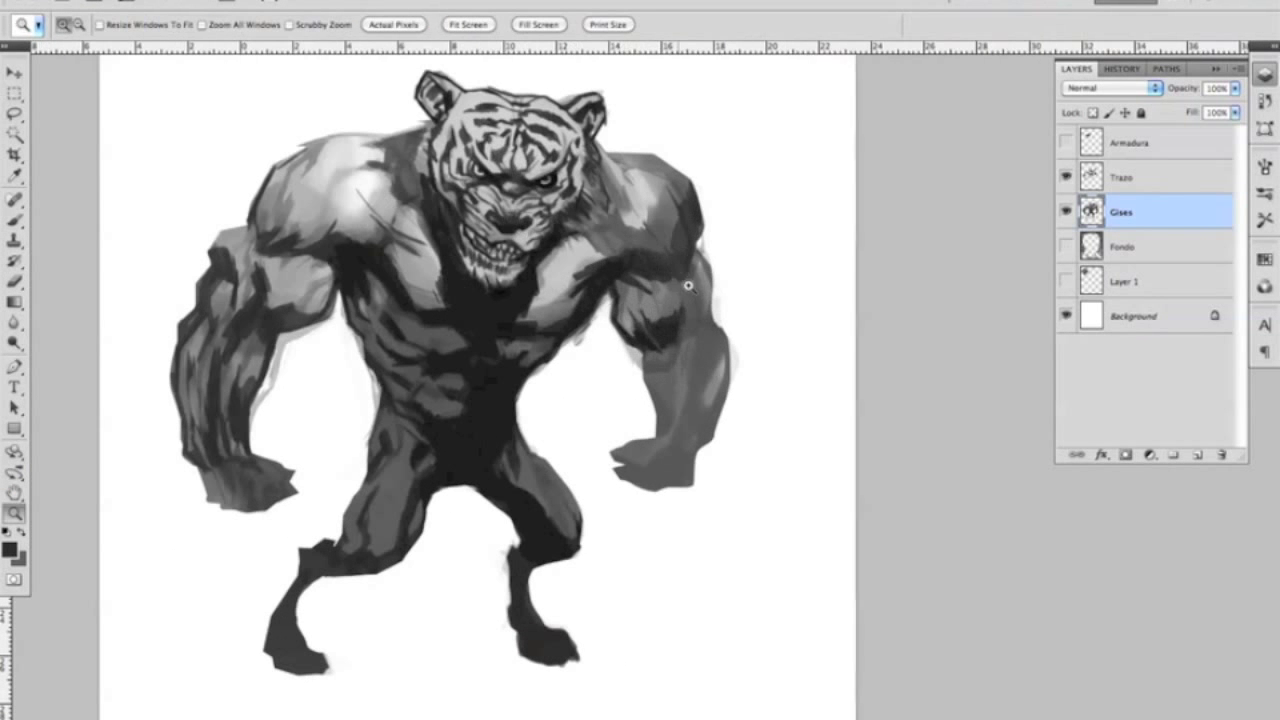
{"action": "key", "text": "b"}
{"action": "mouse_move", "coordinate": [700, 250]}
{"action": "left_mouse_down"}
{"action": "mouse_move", "coordinate": [663, 449]}
{"action": "mouse_move", "coordinate": [641, 329]}
{"action": "mouse_move", "coordinate": [655, 465]}
{"action": "left_mouse_up"}
{"action": "key", "text": "e"}
{"action": "right_click", "coordinate": [663, 443]}
{"action": "key", "text": "Escape"}
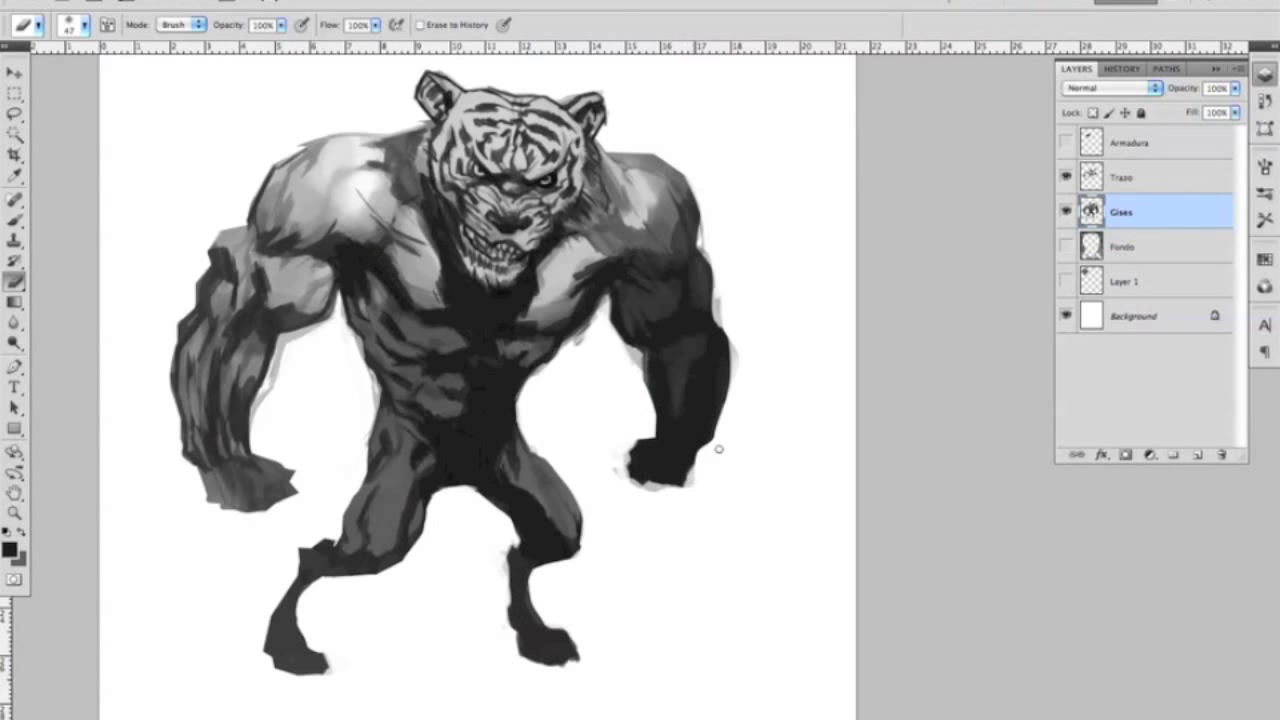
Step: Outline a knuckled fist at the end of the darker arm with a freehand selection and fill it in near-black
{"action": "key", "text": "z"}
{"action": "left_click", "coordinate": [665, 366]}
{"action": "key", "text": "r"}
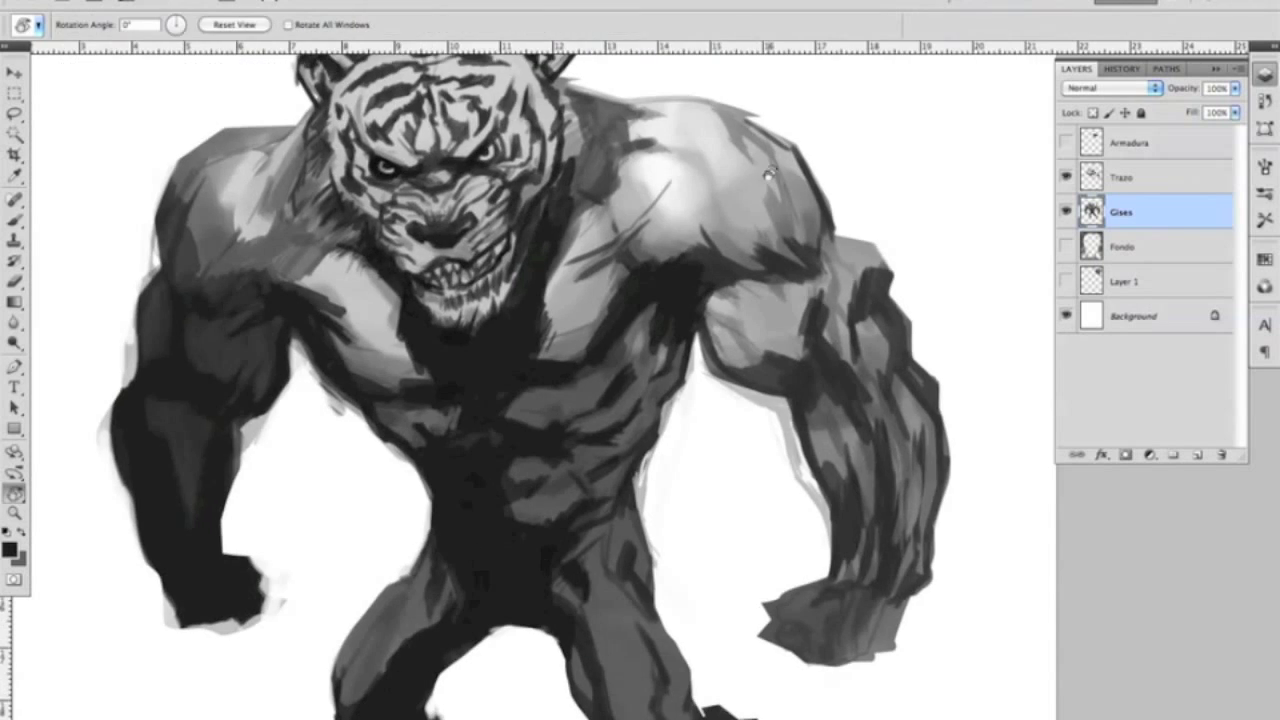
{"action": "left_click_drag", "start_coordinate": [665, 366], "coordinate": [631, 270]}
{"action": "left_click", "coordinate": [631, 270]}
{"action": "left_click", "coordinate": [631, 270]}
{"action": "key", "text": "l"}
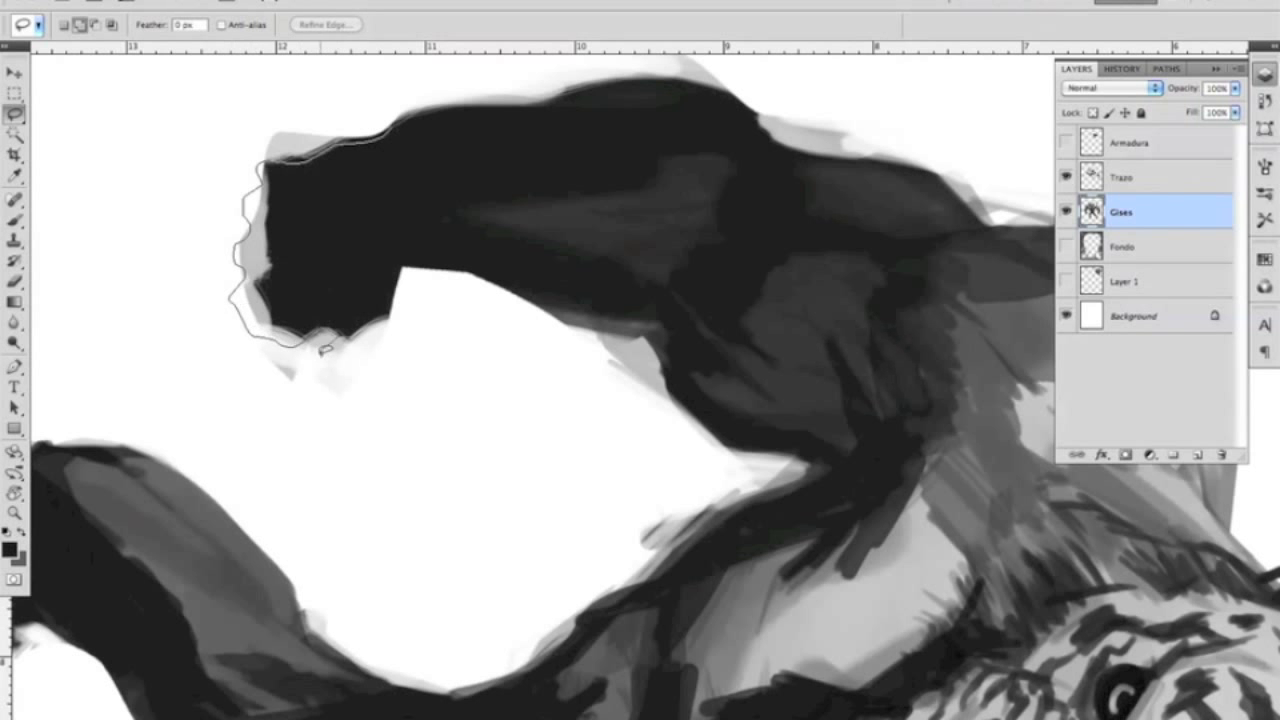
{"action": "left_click_drag", "start_coordinate": [398, 248], "coordinate": [585, 190]}
{"action": "key", "text": "b"}
{"action": "right_click", "coordinate": [388, 196]}
{"action": "key", "text": "Escape"}
Step: Paint finger folds on the dark fist and add a thumb ending in a pointed claw
{"action": "left_click_drag", "start_coordinate": [340, 320], "coordinate": [300, 408]}
{"action": "mouse_move", "coordinate": [245, 180]}
{"action": "left_mouse_down"}
{"action": "mouse_move", "coordinate": [260, 330]}
{"action": "mouse_move", "coordinate": [220, 314]}
{"action": "mouse_move", "coordinate": [329, 257]}
{"action": "mouse_move", "coordinate": [369, 143]}
{"action": "mouse_move", "coordinate": [386, 203]}
{"action": "mouse_move", "coordinate": [412, 212]}
{"action": "mouse_move", "coordinate": [358, 345]}
{"action": "left_mouse_up"}
{"action": "key", "text": "l"}
{"action": "key", "text": "b"}
{"action": "right_click", "coordinate": [750, 174]}
{"action": "key", "text": "Escape"}
{"action": "key", "text": "ctrl+d"}
{"action": "key", "text": "l"}
{"action": "key", "text": "b"}
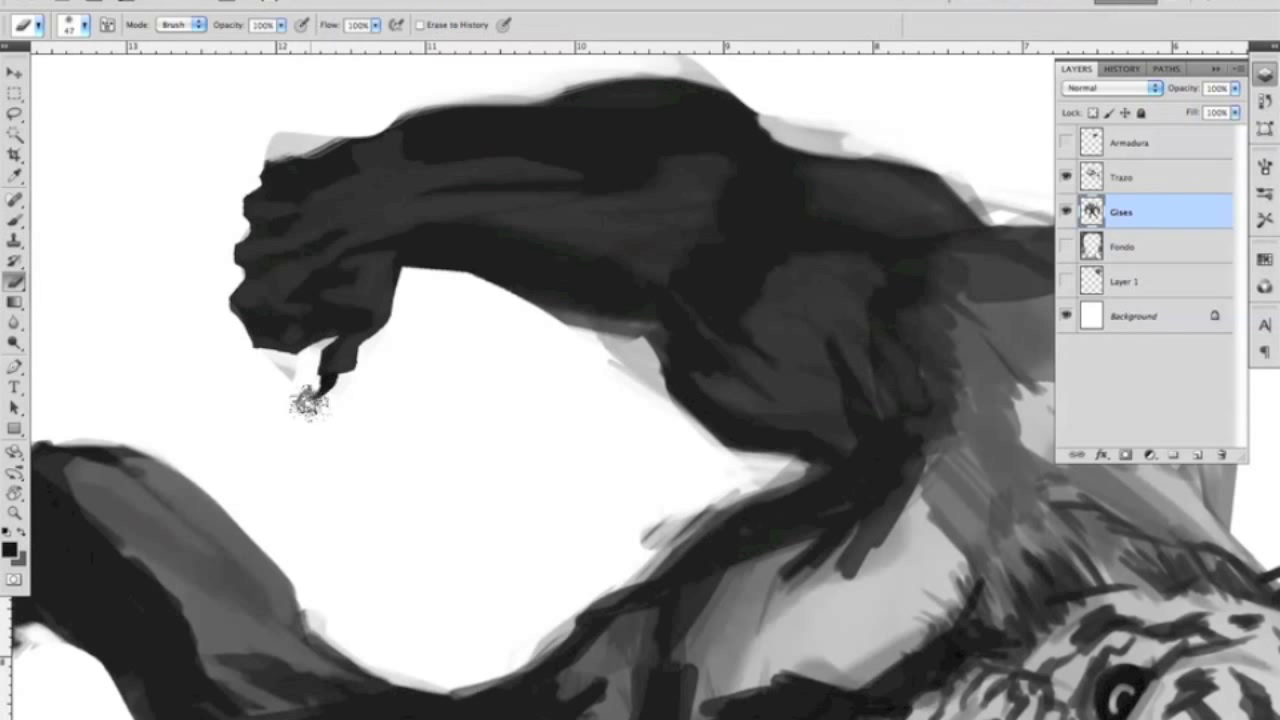
Step: Select the clawed thumb of the dark fist and remove its claw
{"action": "key", "text": "h"}
{"action": "key", "text": "ctrl+0"}
{"action": "key", "text": "r"}
{"action": "key", "text": "Escape"}
{"action": "key", "text": "z"}
{"action": "left_click", "coordinate": [437, 343]}
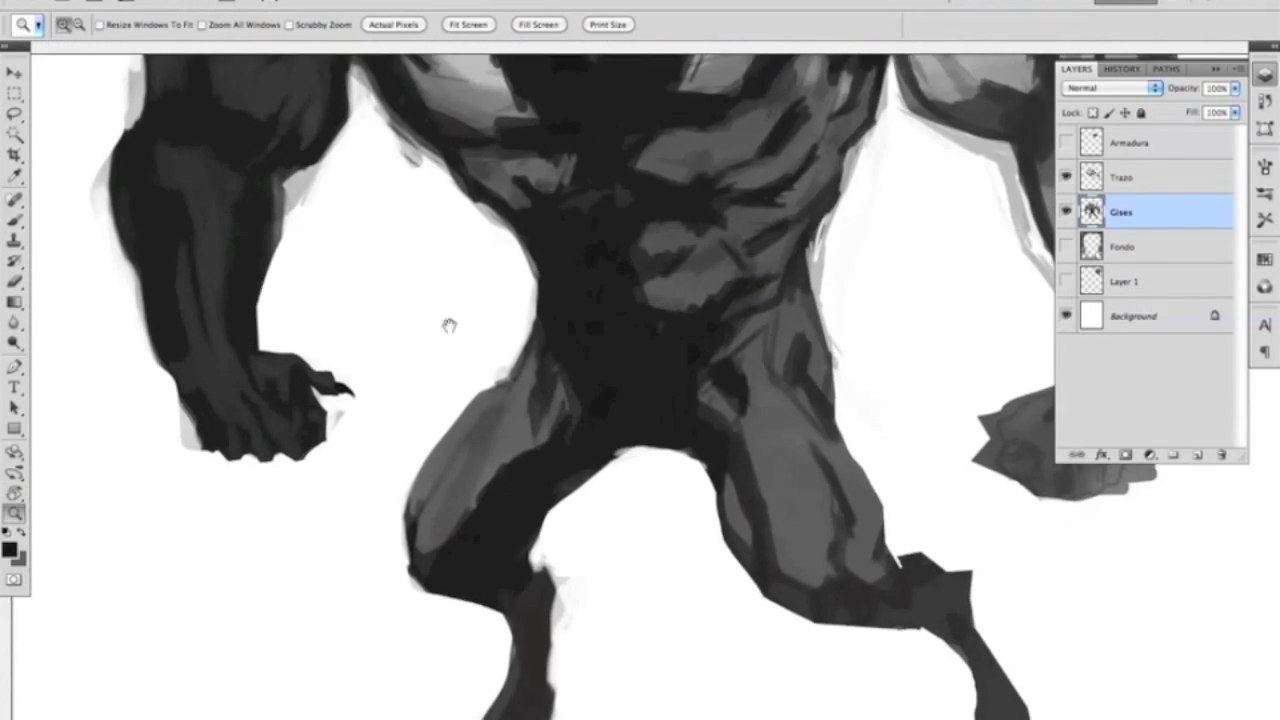
{"action": "key", "text": "l"}
{"action": "left_click_drag", "start_coordinate": [400, 290], "coordinate": [391, 217]}
{"action": "mouse_move", "coordinate": [391, 330]}
{"action": "left_mouse_down"}
{"action": "mouse_move", "coordinate": [400, 420]}
{"action": "mouse_move", "coordinate": [388, 388]}
{"action": "left_mouse_up"}
{"action": "key", "text": "ctrl+0"}
{"action": "key", "text": "b"}
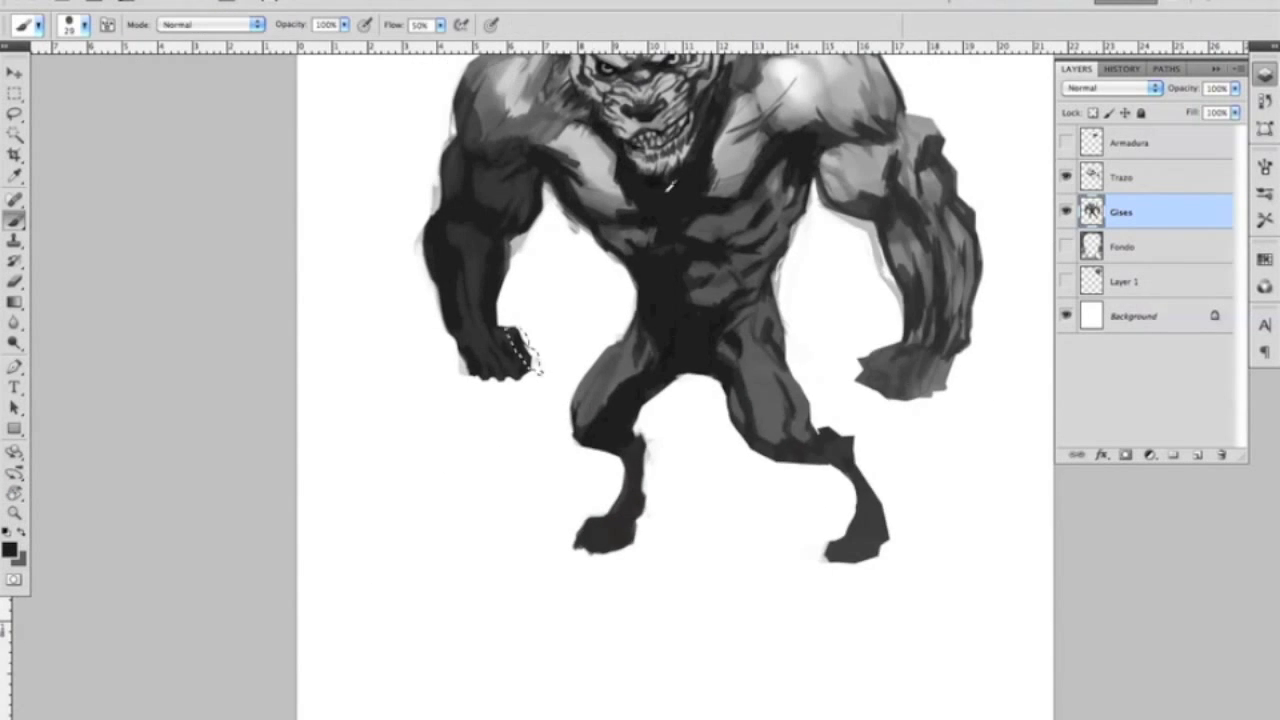
Step: Select the inner side of the dark fist and paint the curled fingers and a short, blunt thumb
{"action": "key", "text": "z"}
{"action": "left_click", "coordinate": [556, 320]}
{"action": "key", "text": "l"}
{"action": "mouse_move", "coordinate": [355, 252]}
{"action": "left_mouse_down"}
{"action": "mouse_move", "coordinate": [429, 257]}
{"action": "mouse_move", "coordinate": [390, 410]}
{"action": "left_mouse_up"}
{"action": "key", "text": "b"}
{"action": "mouse_move", "coordinate": [482, 252]}
{"action": "left_mouse_down"}
{"action": "mouse_move", "coordinate": [455, 380]}
{"action": "mouse_move", "coordinate": [420, 350]}
{"action": "mouse_move", "coordinate": [400, 300]}
{"action": "left_mouse_up"}
{"action": "key", "text": "ctrl+d"}
Step: Cut the jagged outer edges off the lighter arm's hand with freehand selections and deletions
{"action": "key", "text": "z"}
{"action": "key", "text": "ctrl+0"}
{"action": "left_click", "coordinate": [957, 286]}
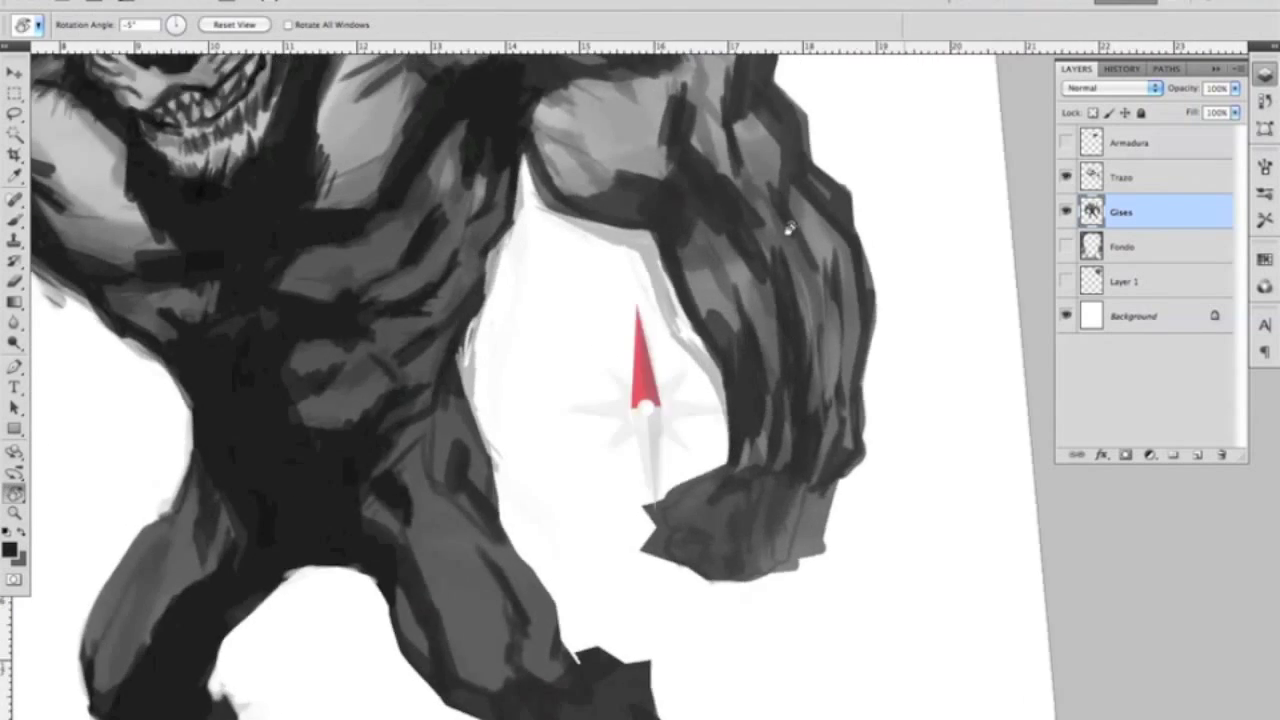
{"action": "key", "text": "l"}
{"action": "mouse_move", "coordinate": [500, 432]}
{"action": "left_mouse_down"}
{"action": "mouse_move", "coordinate": [628, 476]}
{"action": "mouse_move", "coordinate": [526, 571]}
{"action": "left_mouse_up"}
{"action": "key", "text": "Delete"}
{"action": "key", "text": "ctrl+d"}
{"action": "scroll", "coordinate": [957, 391], "scroll_direction": "up", "scroll_amount": 2}
{"action": "mouse_move", "coordinate": [471, 128]}
{"action": "left_mouse_down"}
{"action": "mouse_move", "coordinate": [251, 100]}
{"action": "mouse_move", "coordinate": [755, 178]}
{"action": "mouse_move", "coordinate": [862, 300]}
{"action": "left_mouse_up"}
{"action": "key", "text": "Delete"}
{"action": "key", "text": "ctrl+d"}
Step: Reshape the lighter arm's hand into a clenched fist, painting knuckles and finger folds in sampled dark greys
{"action": "mouse_move", "coordinate": [829, 252]}
{"action": "left_mouse_down"}
{"action": "mouse_move", "coordinate": [858, 300]}
{"action": "mouse_move", "coordinate": [750, 252]}
{"action": "mouse_move", "coordinate": [857, 486]}
{"action": "mouse_move", "coordinate": [800, 515]}
{"action": "left_mouse_up"}
{"action": "key", "text": "b"}
{"action": "key", "text": "ctrl+d"}
{"action": "mouse_move", "coordinate": [720, 135]}
{"action": "left_mouse_down"}
{"action": "mouse_move", "coordinate": [524, 165]}
{"action": "mouse_move", "coordinate": [494, 237]}
{"action": "mouse_move", "coordinate": [877, 271]}
{"action": "left_mouse_up"}
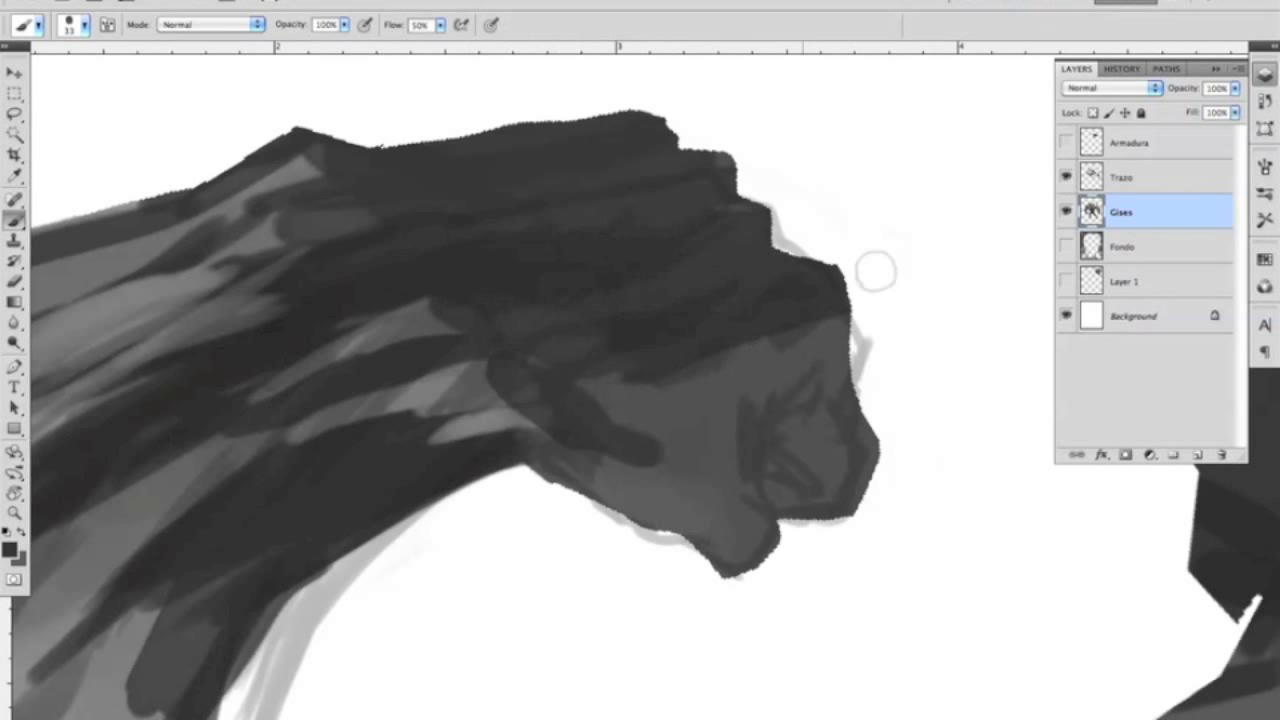
{"action": "mouse_move", "coordinate": [840, 330]}
{"action": "left_mouse_down"}
{"action": "mouse_move", "coordinate": [732, 370]}
{"action": "mouse_move", "coordinate": [837, 329]}
{"action": "mouse_move", "coordinate": [780, 431]}
{"action": "mouse_move", "coordinate": [686, 363]}
{"action": "mouse_move", "coordinate": [670, 246]}
{"action": "left_mouse_up"}
{"action": "left_click", "coordinate": [651, 486], "text": "alt"}
{"action": "mouse_move", "coordinate": [651, 486]}
{"action": "left_mouse_down"}
{"action": "mouse_move", "coordinate": [569, 409]}
{"action": "mouse_move", "coordinate": [477, 243]}
{"action": "left_mouse_up"}
{"action": "left_click", "coordinate": [477, 243], "text": "alt"}
{"action": "mouse_move", "coordinate": [674, 174]}
{"action": "left_mouse_down"}
{"action": "mouse_move", "coordinate": [700, 430]}
{"action": "mouse_move", "coordinate": [765, 400]}
{"action": "left_mouse_up"}
{"action": "key", "text": "r"}
{"action": "key", "text": "Escape"}
{"action": "key", "text": "b"}
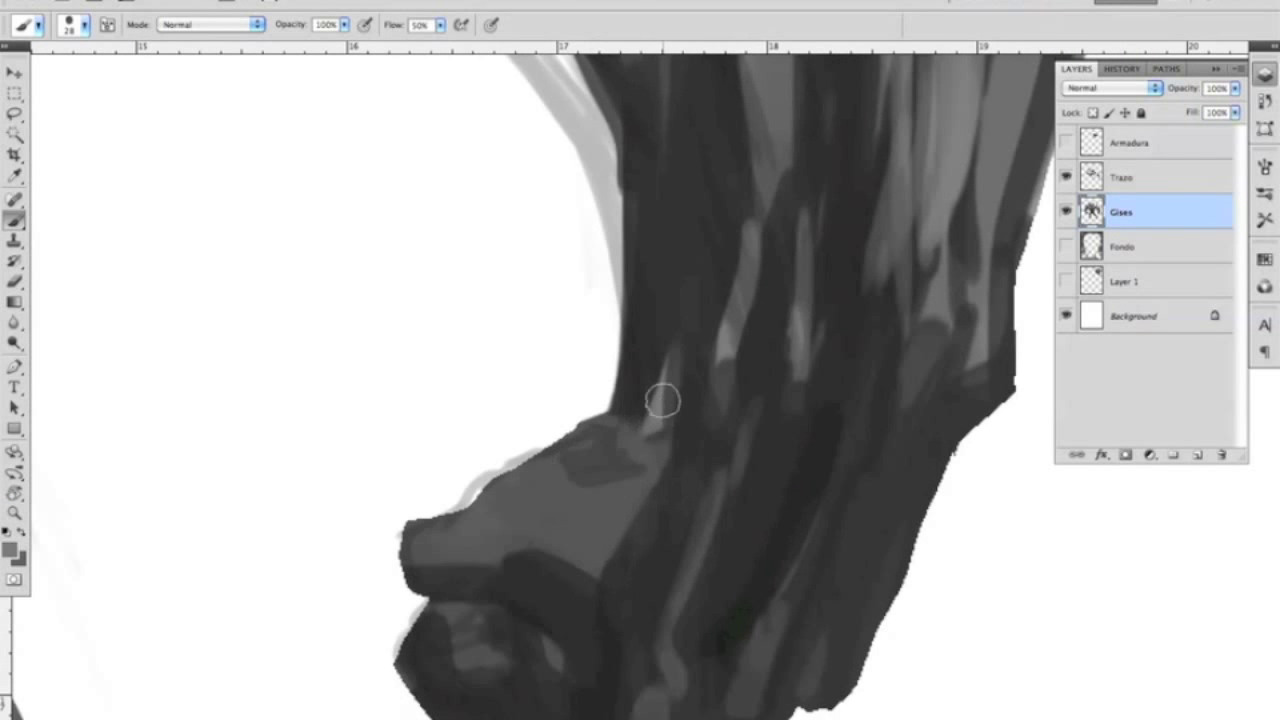
Step: Select the thumb area of the lighter arm's fist and repaint the thumb thicker with a dark outline
{"action": "key", "text": "z"}
{"action": "left_click", "coordinate": [650, 438], "text": "alt"}
{"action": "left_click", "coordinate": [650, 438]}
{"action": "left_click", "coordinate": [650, 438]}
{"action": "key", "text": "l"}
{"action": "left_click_drag", "start_coordinate": [693, 256], "coordinate": [433, 506]}
{"action": "key", "text": "b"}
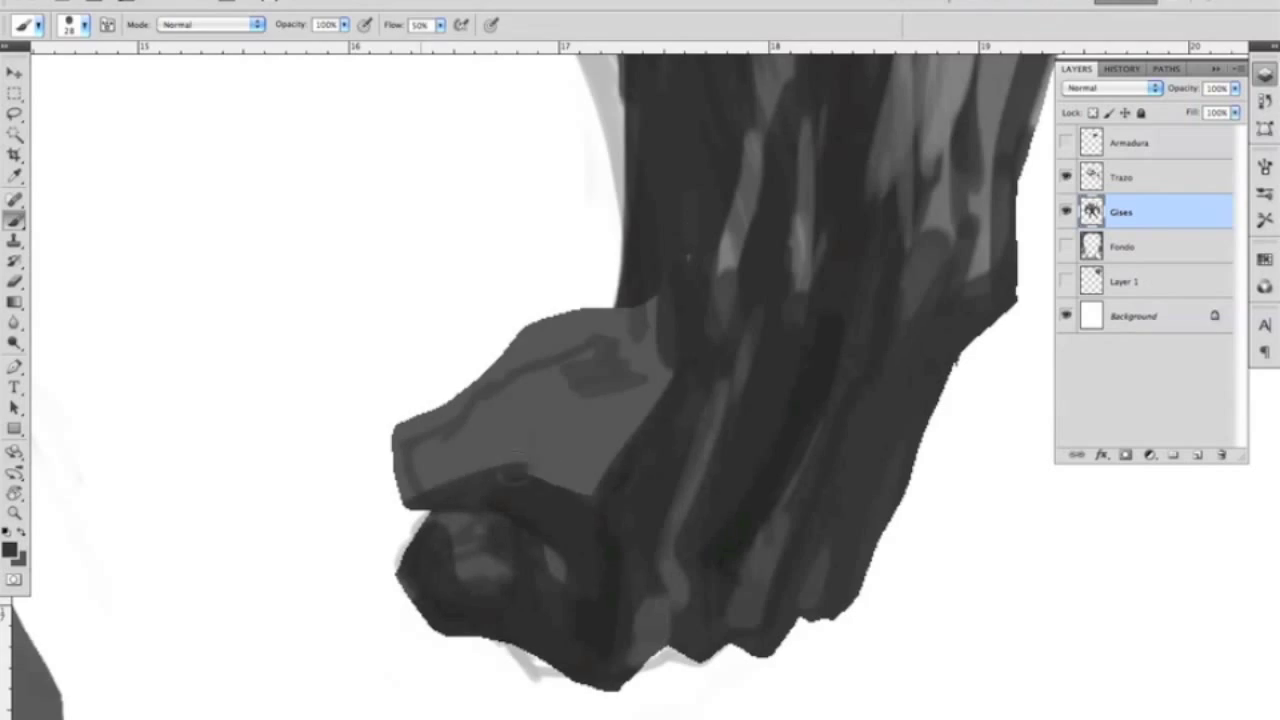
Step: Show the Armadura layer and make it the active layer
{"action": "key", "text": "z"}
{"action": "left_click", "coordinate": [735, 290], "text": "alt"}
{"action": "left_click", "coordinate": [735, 290], "text": "alt"}
{"action": "left_click", "coordinate": [1066, 143]}
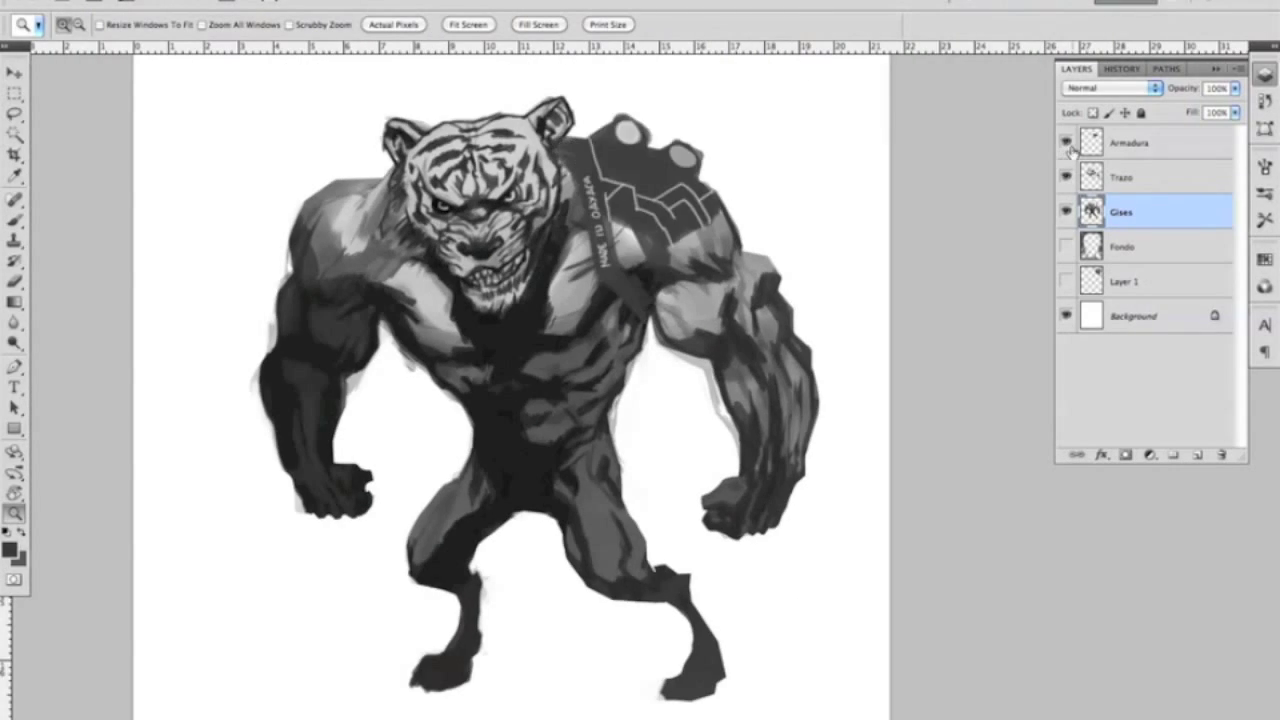
{"action": "left_click", "coordinate": [1130, 143]}
{"action": "left_click", "coordinate": [648, 130]}
Step: Outline a shoulder plate with a chest buckle and strap on the Armadura layer and fill it near-black
{"action": "key", "text": "l"}
{"action": "mouse_move", "coordinate": [395, 170]}
{"action": "left_mouse_down"}
{"action": "mouse_move", "coordinate": [466, 477]}
{"action": "mouse_move", "coordinate": [666, 237]}
{"action": "mouse_move", "coordinate": [714, 400]}
{"action": "mouse_move", "coordinate": [463, 470]}
{"action": "mouse_move", "coordinate": [505, 440]}
{"action": "mouse_move", "coordinate": [510, 455]}
{"action": "left_mouse_up"}
{"action": "key", "text": "ctrl+minus"}
{"action": "key", "text": "z"}
{"action": "scroll", "coordinate": [660, 283], "scroll_direction": "up", "scroll_amount": 3}
{"action": "left_click", "coordinate": [660, 283]}
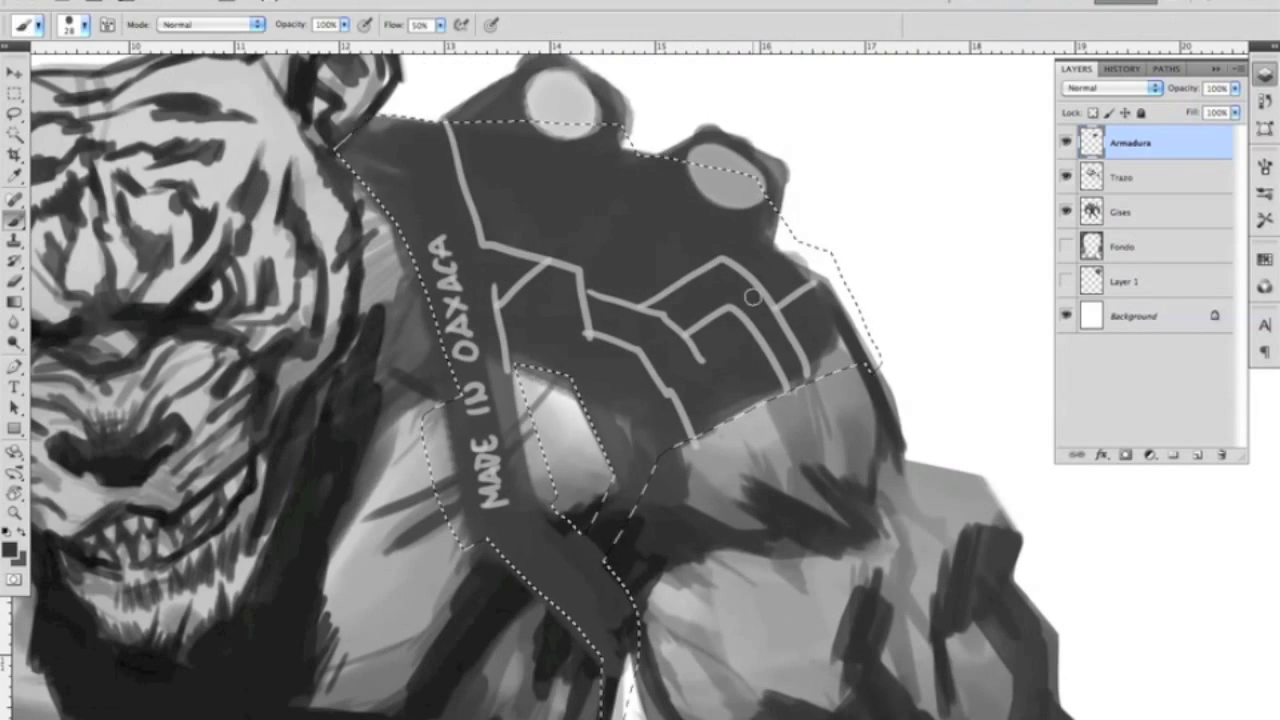
{"action": "key", "text": "g"}
{"action": "left_click", "coordinate": [660, 283]}
{"action": "key", "text": "ctrl+d"}
Step: Add blunt raised studs along the upper edge of the shoulder plate and fill them near-black
{"action": "key", "text": "z"}
{"action": "key", "text": "ctrl+minus"}
{"action": "left_click", "coordinate": [683, 326]}
{"action": "key", "text": "l"}
{"action": "left_click_drag", "start_coordinate": [565, 236], "coordinate": [657, 262]}
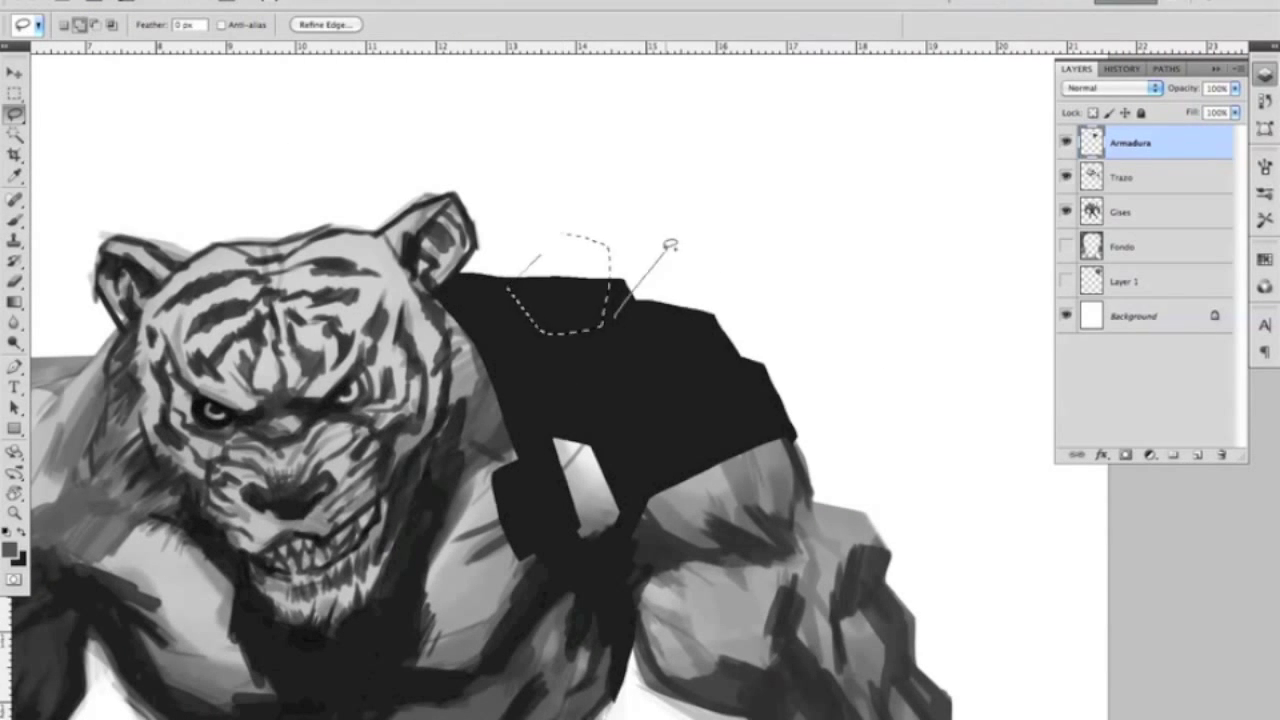
{"action": "mouse_move", "coordinate": [806, 352]}
{"action": "left_mouse_down"}
{"action": "mouse_move", "coordinate": [720, 251]}
{"action": "mouse_move", "coordinate": [694, 363]}
{"action": "mouse_move", "coordinate": [688, 350]}
{"action": "mouse_move", "coordinate": [752, 128]}
{"action": "left_mouse_up"}
{"action": "key", "text": "alt+BackSpace"}
{"action": "key", "text": "ctrl+d"}
Step: Extend the armour with a near-black strap running diagonally across the chest
{"action": "key", "text": "ctrl+plus"}
{"action": "mouse_move", "coordinate": [818, 290]}
{"action": "left_mouse_down"}
{"action": "mouse_move", "coordinate": [486, 471]}
{"action": "mouse_move", "coordinate": [470, 505]}
{"action": "mouse_move", "coordinate": [818, 290]}
{"action": "left_mouse_up"}
{"action": "key", "text": "alt+BackSpace"}
{"action": "key", "text": "ctrl+d"}
Step: Outline a pointed forearm guard over the lighter arm and fill it near-black
{"action": "scroll", "coordinate": [623, 343], "scroll_direction": "right", "scroll_amount": 10}
{"action": "left_click_drag", "start_coordinate": [605, 395], "coordinate": [708, 358]}
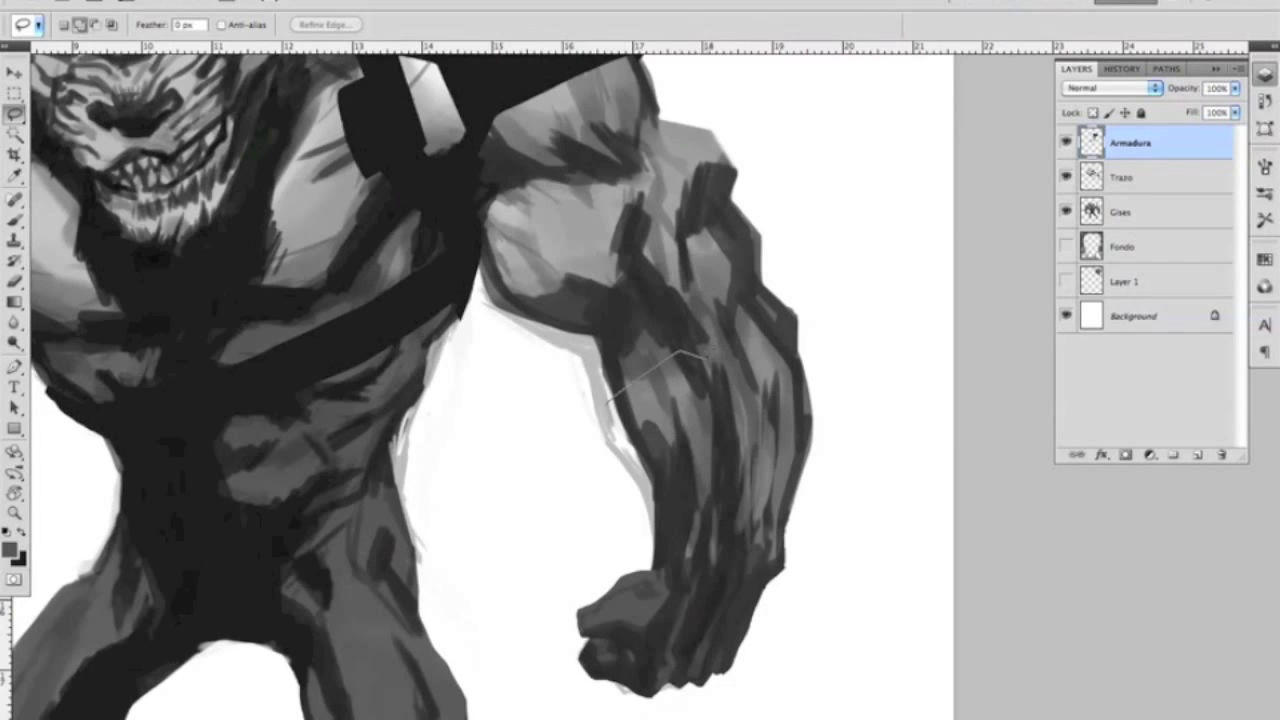
{"action": "mouse_move", "coordinate": [795, 242]}
{"action": "left_mouse_down"}
{"action": "mouse_move", "coordinate": [745, 645]}
{"action": "mouse_move", "coordinate": [610, 400]}
{"action": "left_mouse_up"}
{"action": "scroll", "coordinate": [615, 400], "scroll_direction": "down", "scroll_amount": 3}
{"action": "key", "text": "alt+BackSpace"}
{"action": "key", "text": "ctrl+d"}
Step: Add a matching near-black forearm guard over the darker arm
{"action": "mouse_move", "coordinate": [376, 258]}
{"action": "left_mouse_down"}
{"action": "mouse_move", "coordinate": [706, 455]}
{"action": "mouse_move", "coordinate": [918, 345]}
{"action": "left_mouse_up"}
{"action": "mouse_move", "coordinate": [208, 240]}
{"action": "left_mouse_down"}
{"action": "mouse_move", "coordinate": [288, 515]}
{"action": "mouse_move", "coordinate": [340, 540]}
{"action": "mouse_move", "coordinate": [400, 380]}
{"action": "mouse_move", "coordinate": [392, 345]}
{"action": "left_mouse_up"}
{"action": "key", "text": "alt+BackSpace"}
{"action": "key", "text": "ctrl+d"}
Step: Outline jagged guards around both knees and fill them near-black
{"action": "scroll", "coordinate": [640, 400], "scroll_direction": "down", "scroll_amount": 3}
{"action": "scroll", "coordinate": [638, 400], "scroll_direction": "up", "scroll_amount": 3}
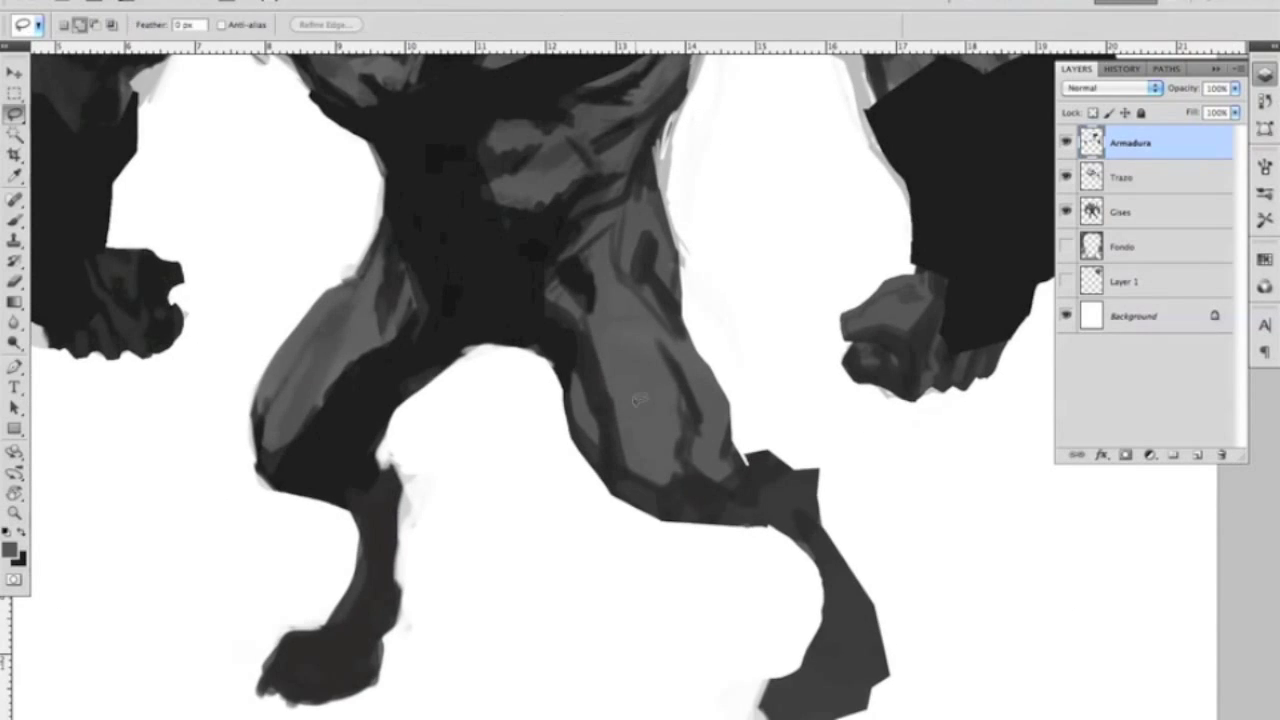
{"action": "mouse_move", "coordinate": [362, 485]}
{"action": "left_mouse_down"}
{"action": "mouse_move", "coordinate": [402, 475]}
{"action": "mouse_move", "coordinate": [285, 492]}
{"action": "left_mouse_up"}
{"action": "mouse_move", "coordinate": [652, 515]}
{"action": "left_mouse_down"}
{"action": "mouse_move", "coordinate": [740, 470]}
{"action": "mouse_move", "coordinate": [829, 509]}
{"action": "mouse_move", "coordinate": [652, 520]}
{"action": "left_mouse_up"}
{"action": "scroll", "coordinate": [533, 527], "scroll_direction": "down", "scroll_amount": 5}
{"action": "key", "text": "alt+BackSpace"}
{"action": "key", "text": "ctrl+d"}
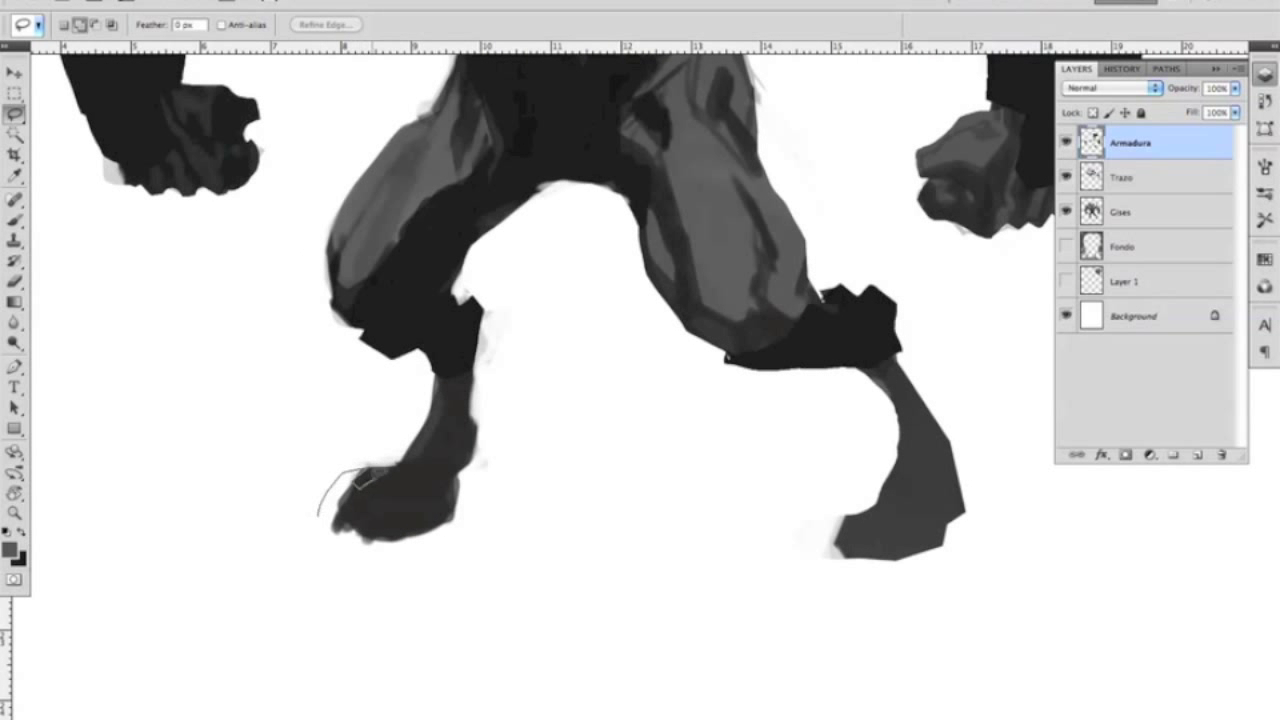
Step: Outline armoured boots over both feet and heels and fill them near-black
{"action": "mouse_move", "coordinate": [487, 440]}
{"action": "left_mouse_down"}
{"action": "mouse_move", "coordinate": [418, 537]}
{"action": "mouse_move", "coordinate": [318, 515]}
{"action": "left_mouse_up"}
{"action": "scroll", "coordinate": [716, 478], "scroll_direction": "down", "scroll_amount": 2}
{"action": "left_click_drag", "start_coordinate": [716, 478], "coordinate": [780, 445]}
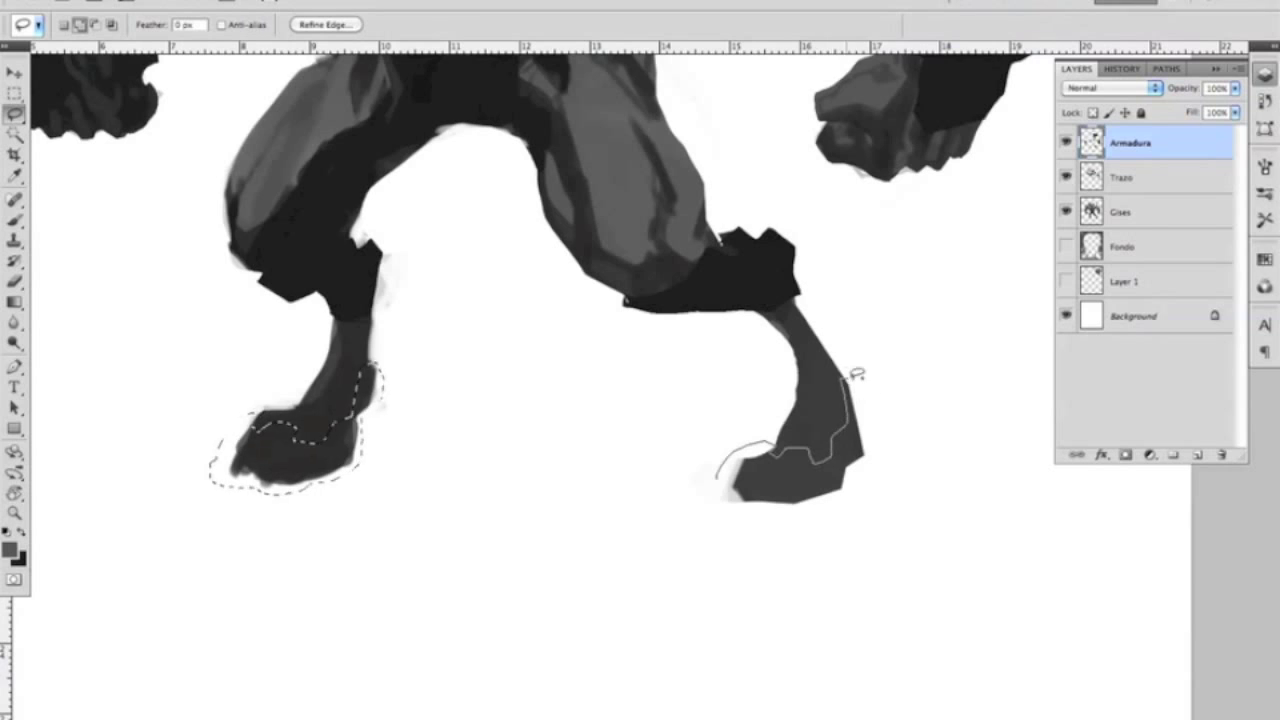
{"action": "left_click_drag", "start_coordinate": [735, 508], "coordinate": [740, 510]}
{"action": "key", "text": "alt+BackSpace"}
{"action": "key", "text": "ctrl+d"}
Step: Darken the whole Armadura layer with a Hue/Saturation adjustment
{"action": "key", "text": "z"}
{"action": "key", "text": "ctrl+minus"}
{"action": "key", "text": "ctrl+minus"}
{"action": "key", "text": "ctrl+minus"}
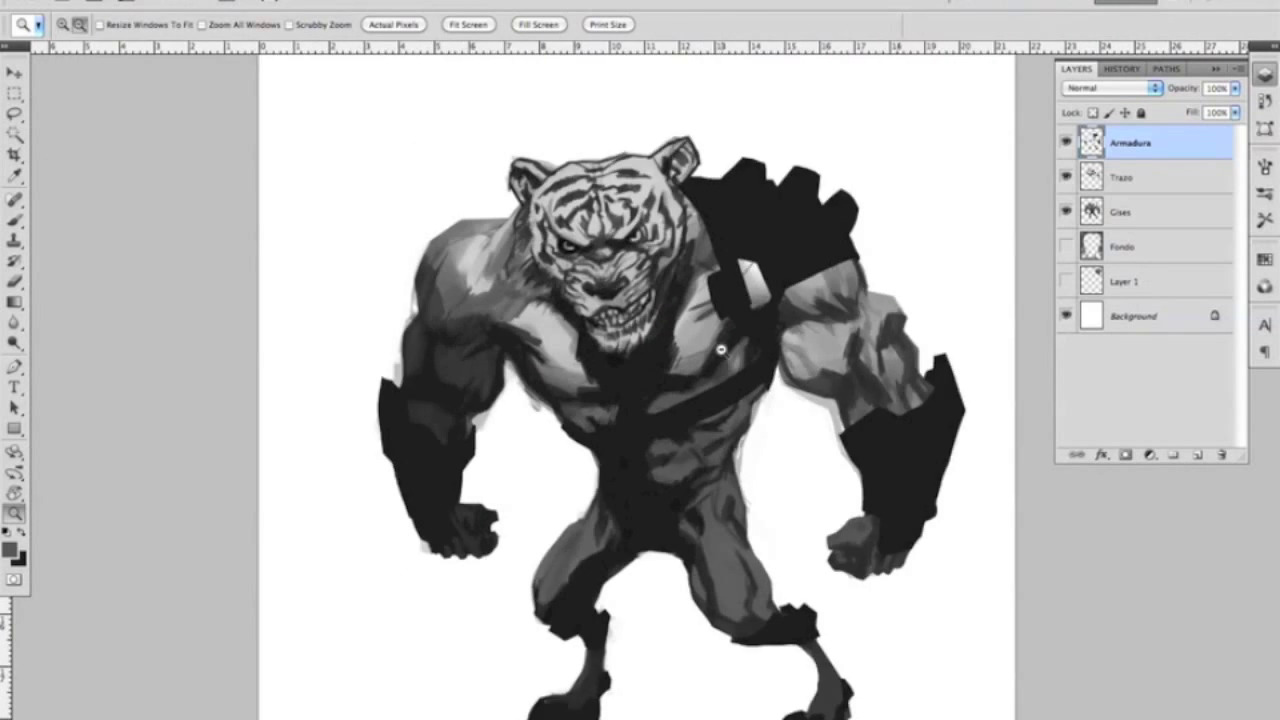
{"action": "key", "text": "ctrl+u"}
{"action": "left_click_drag", "start_coordinate": [893, 375], "coordinate": [870, 385]}
{"action": "key", "text": "Return"}
Step: Merge the Trazo layer into Gises and sharpen the tiger's eyes and teeth with a 17 px black brush
{"action": "left_click", "coordinate": [795, 330]}
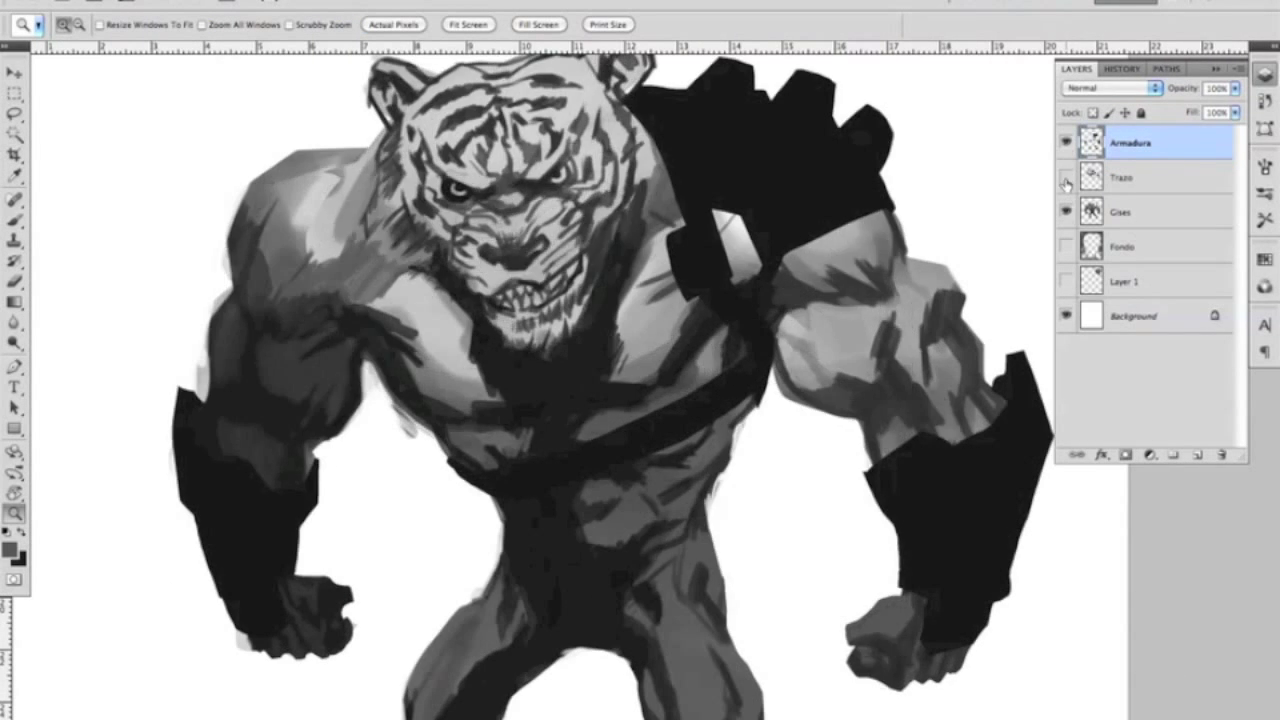
{"action": "key", "text": "ctrl+e"}
{"action": "key", "text": "ctrl+minus"}
{"action": "left_click", "coordinate": [715, 315]}
{"action": "key", "text": "ctrl+plus"}
{"action": "key", "text": "alt+bracketleft"}
{"action": "key", "text": "b"}
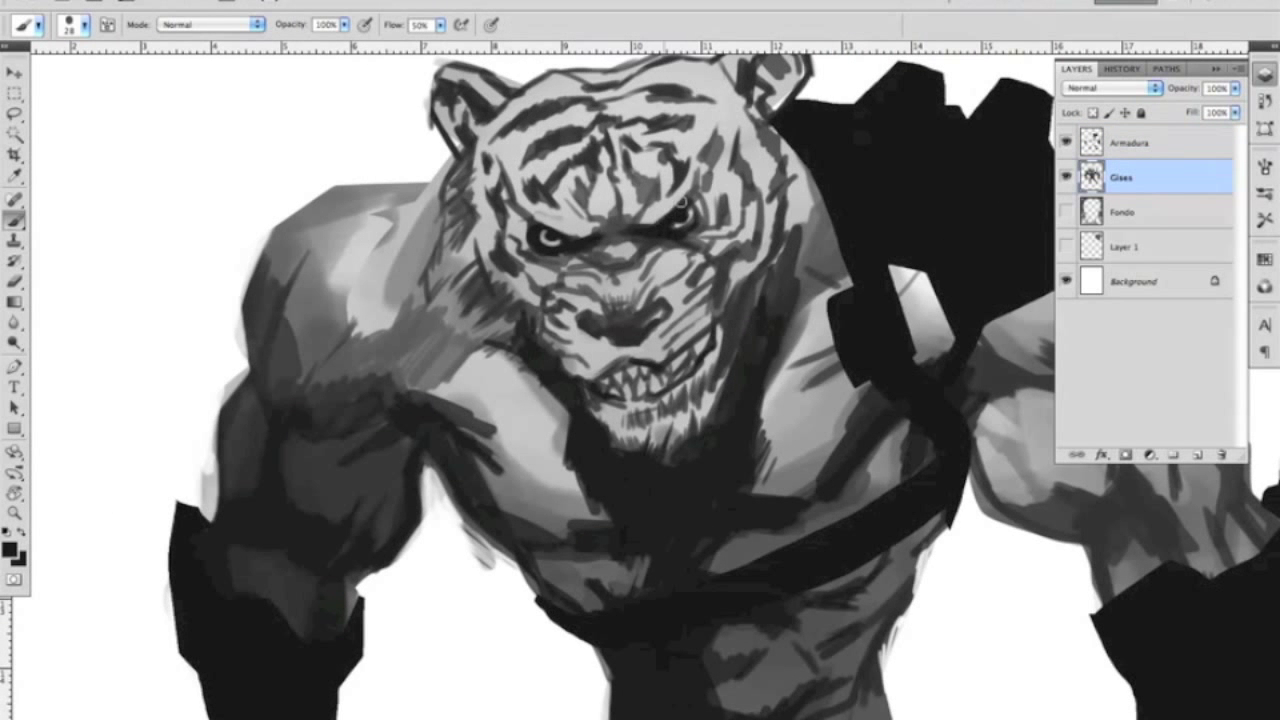
{"action": "key", "text": "bracketleft"}
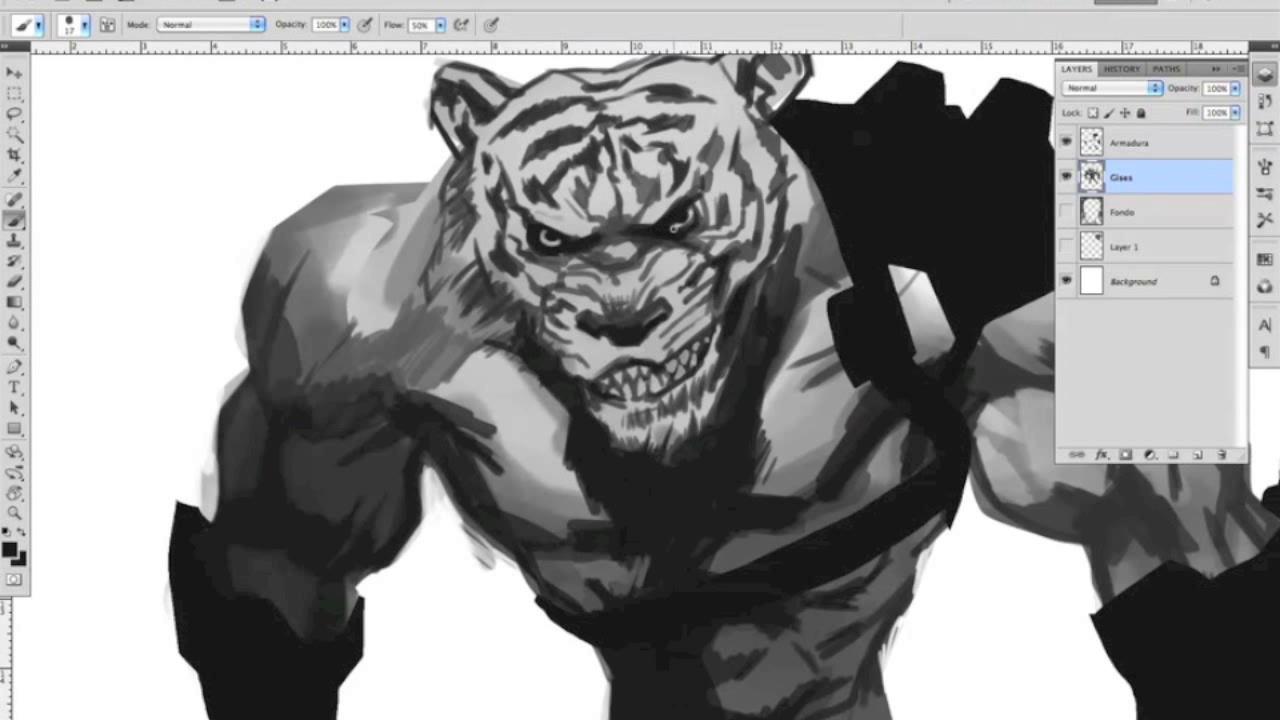
Step: Switch to the Armadura layer and paint thin edge lines along the shoulder plate, strap and chest buckle
{"action": "key", "text": "ctrl+minus"}
{"action": "left_click", "coordinate": [730, 232], "text": "ctrl"}
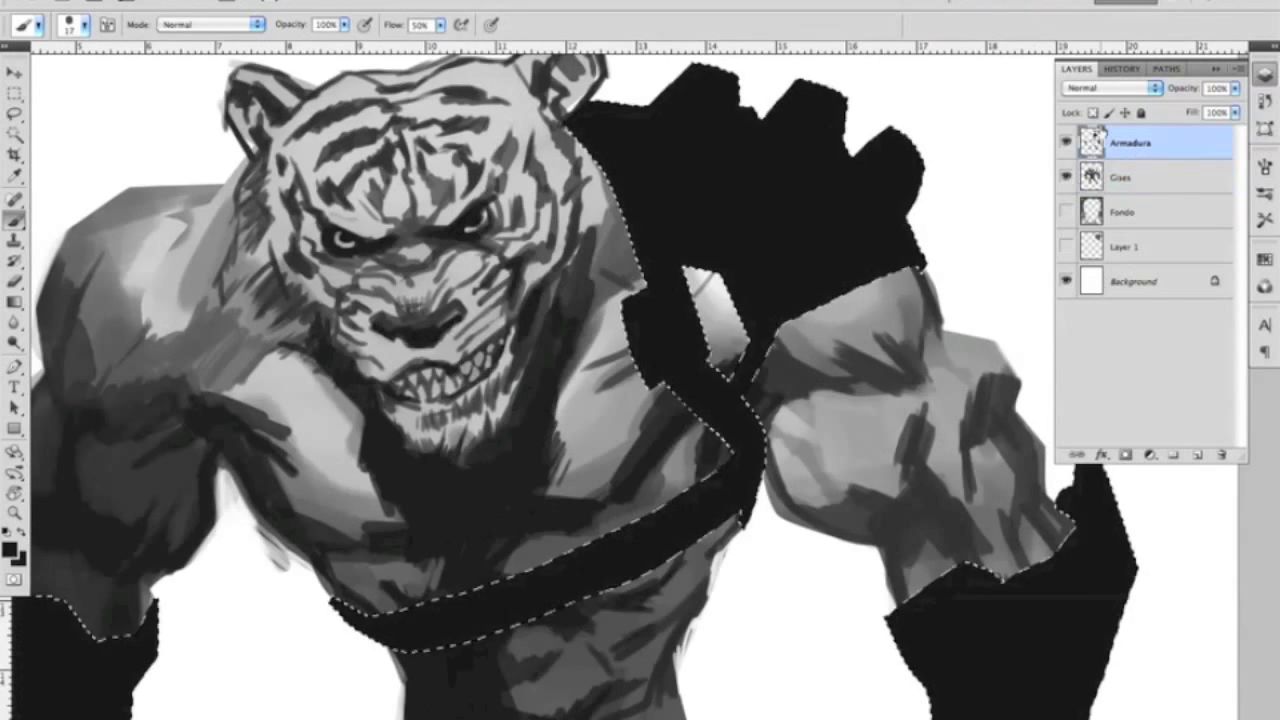
{"action": "key", "text": "bracketleft"}
{"action": "key", "text": "bracketleft"}
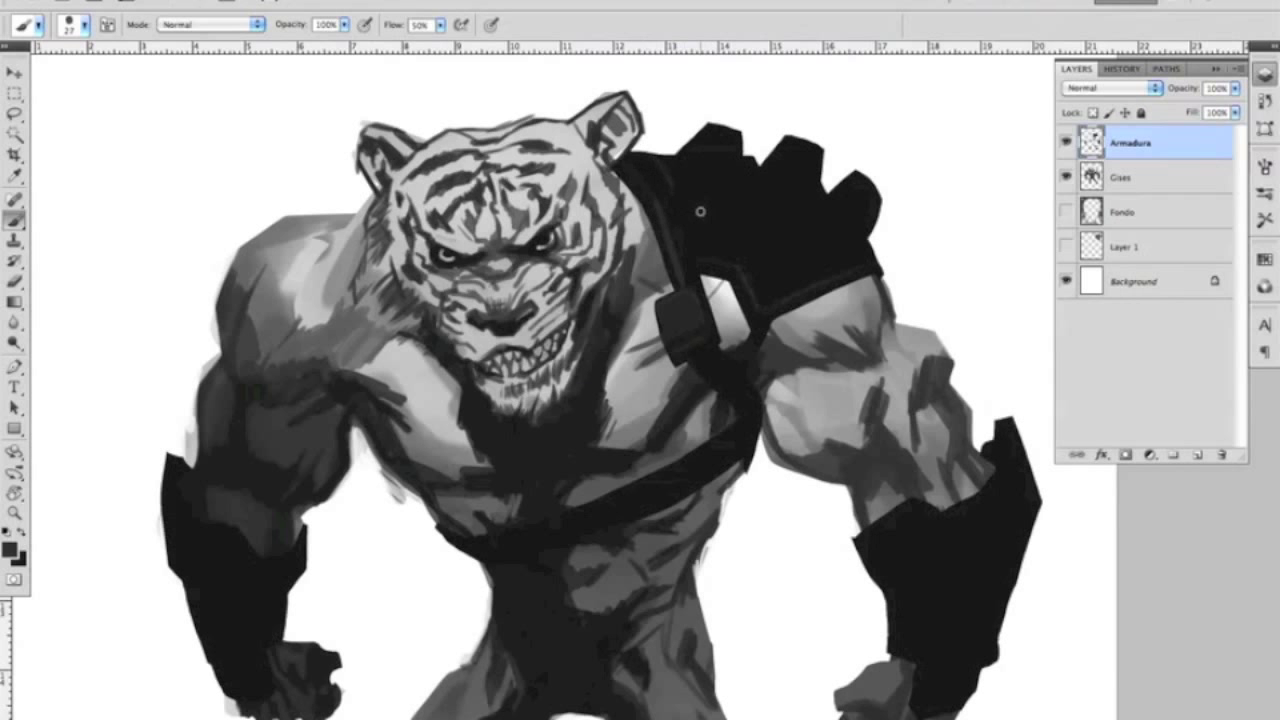
Step: Lock the Armadura layer's transparent pixels, select the shoulder plate's inner area and shade it dark grey with a large brush
{"action": "key", "text": "l"}
{"action": "key", "text": "slash"}
{"action": "mouse_move", "coordinate": [648, 152]}
{"action": "left_mouse_down"}
{"action": "mouse_move", "coordinate": [790, 135]}
{"action": "mouse_move", "coordinate": [800, 290]}
{"action": "mouse_move", "coordinate": [650, 158]}
{"action": "left_mouse_up"}
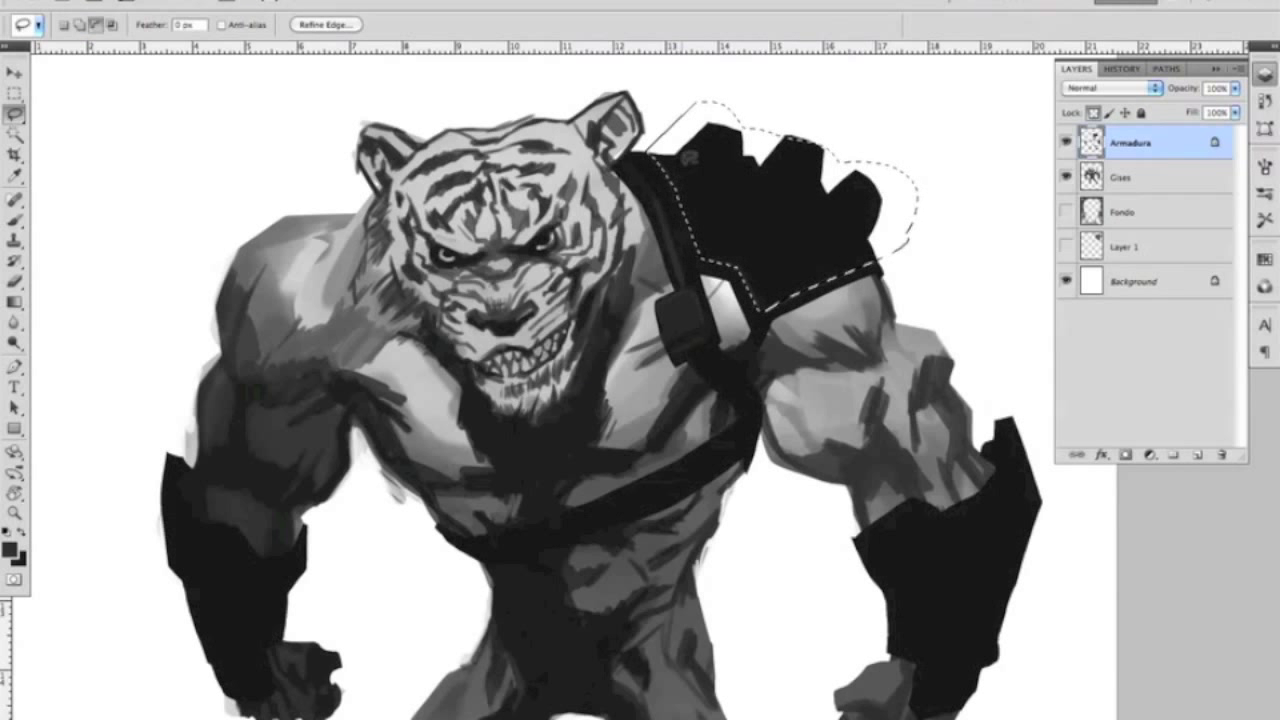
{"action": "key", "text": "super+d"}
{"action": "key", "text": "b"}
{"action": "right_click", "coordinate": [751, 294]}
{"action": "key", "text": "Return"}
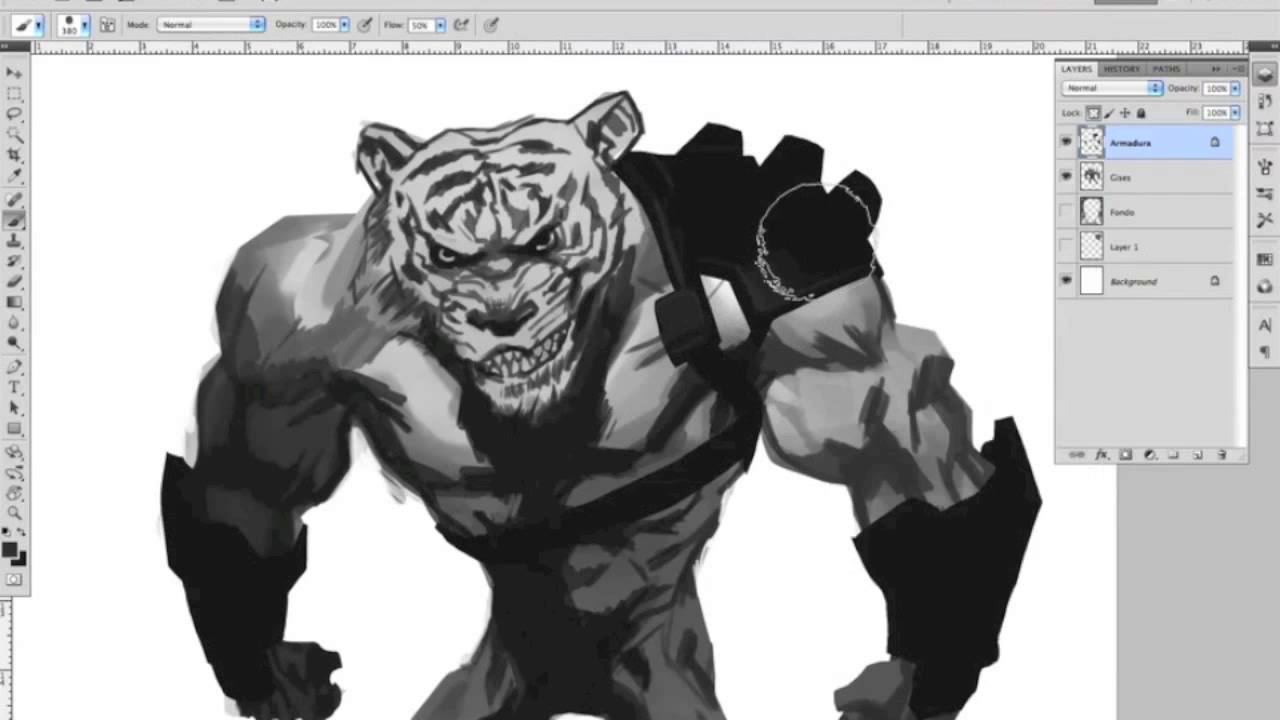
{"action": "mouse_move", "coordinate": [900, 165]}
{"action": "left_mouse_down"}
{"action": "mouse_move", "coordinate": [808, 286]}
{"action": "mouse_move", "coordinate": [708, 143]}
{"action": "left_mouse_up"}
Step: Reduce the brush to 30 px and refine the shoulder plate's edges and the strap below the buckle
{"action": "key", "text": "bracketleft"}
{"action": "key", "text": "bracketleft"}
{"action": "key", "text": "bracketleft"}
{"action": "key", "text": "bracketleft"}
{"action": "key", "text": "bracketleft"}
{"action": "key", "text": "bracketleft"}
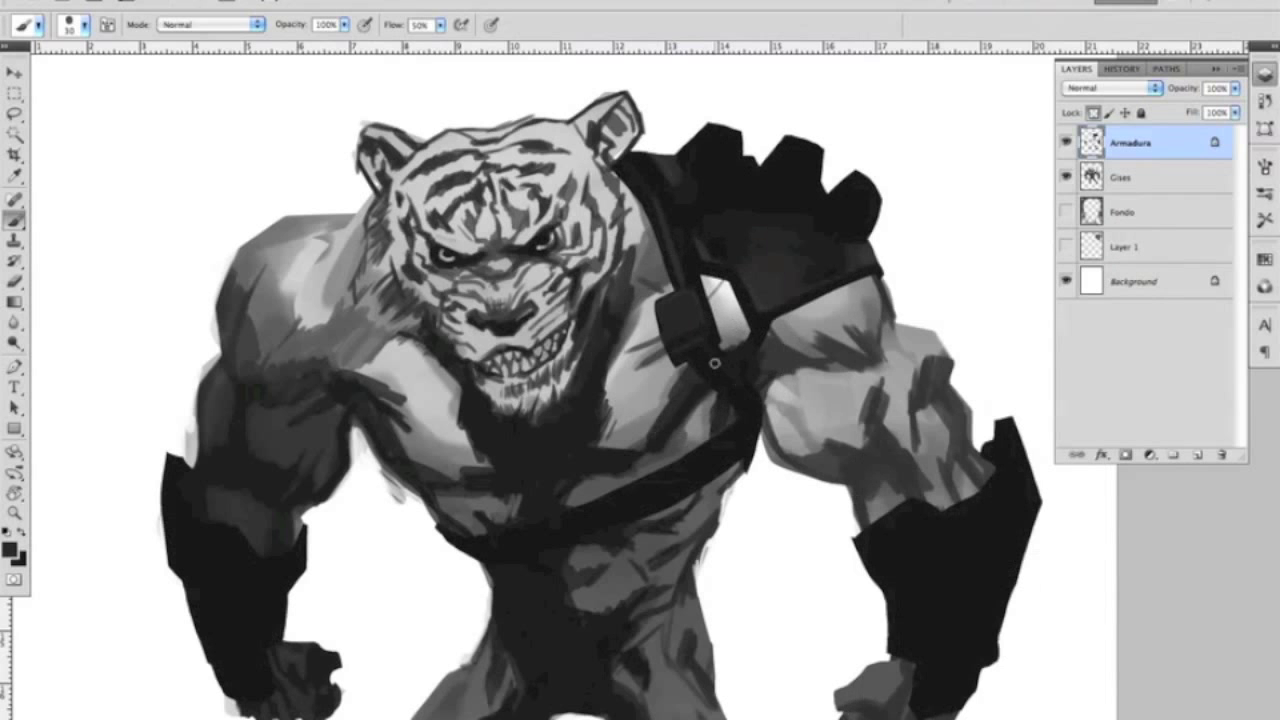
Step: Shade the front faces of the raised-shoulder side's forearm guard in dark grey with a large brush
{"action": "scroll", "coordinate": [800, 305], "scroll_direction": "down", "scroll_amount": 5}
{"action": "scroll", "coordinate": [840, 325], "scroll_direction": "right", "scroll_amount": 5}
{"action": "right_click", "coordinate": [1029, 277]}
{"action": "left_click", "coordinate": [892, 370]}
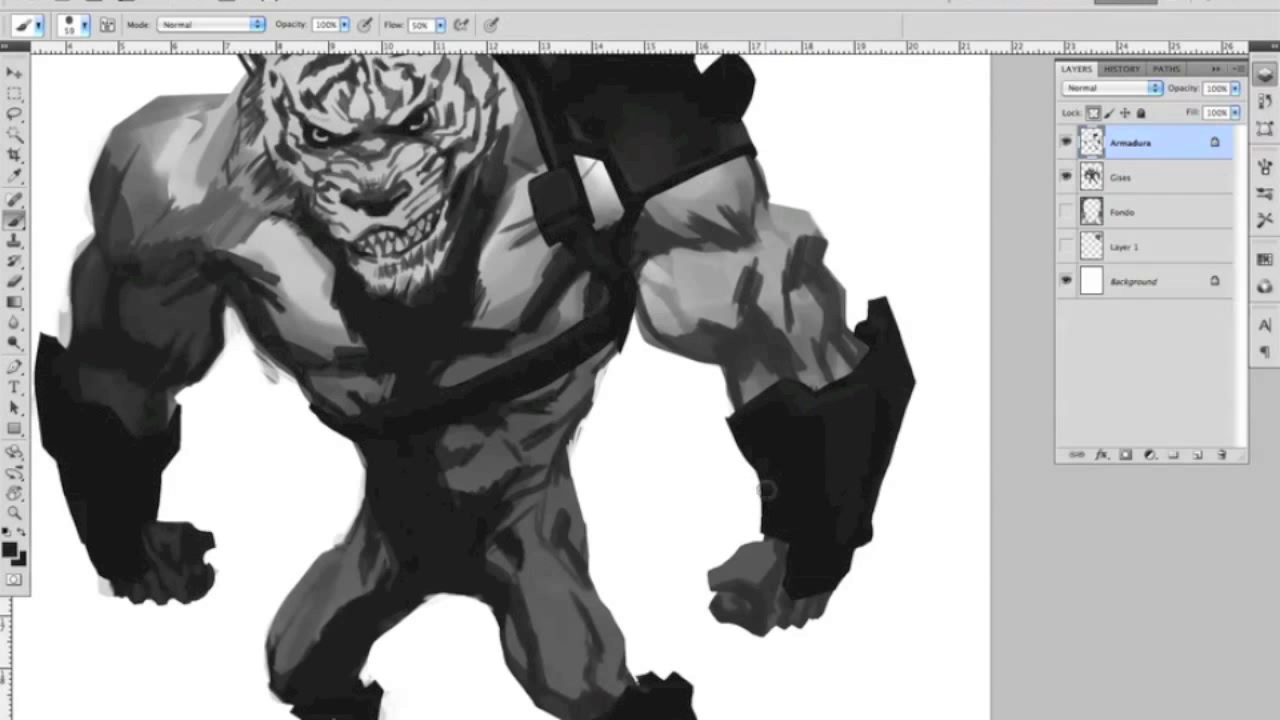
{"action": "right_click", "coordinate": [912, 400]}
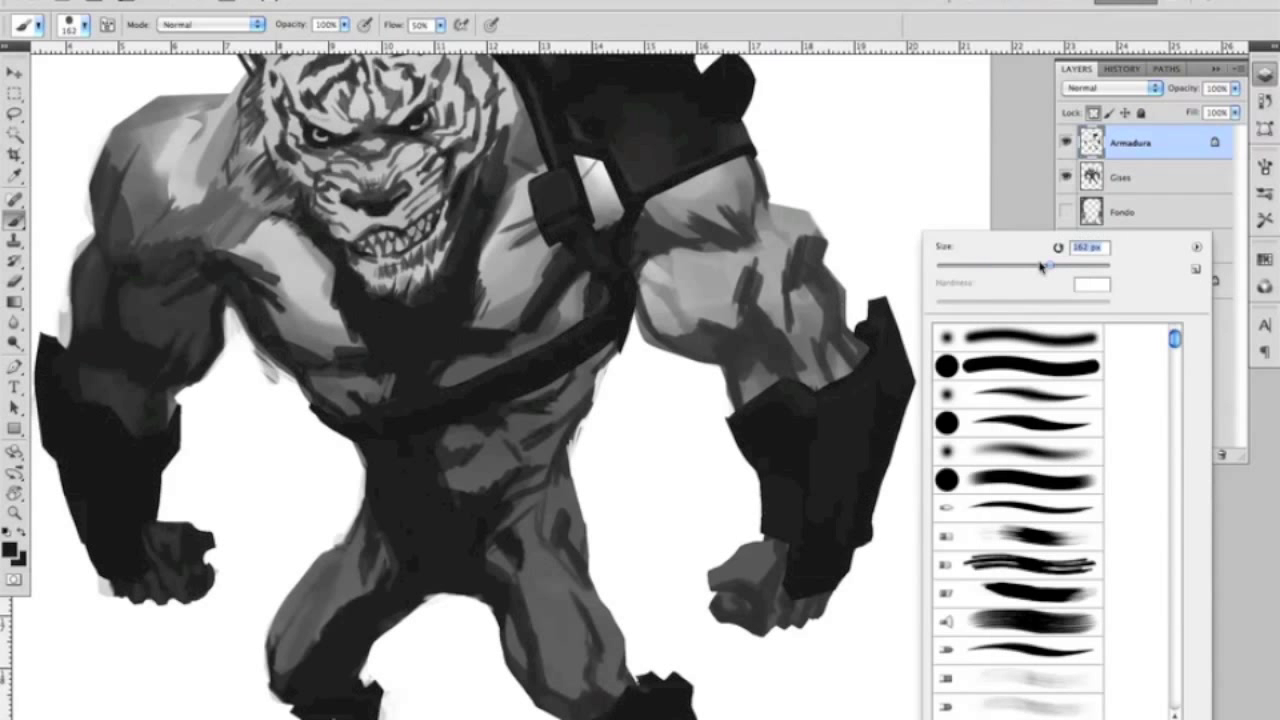
{"action": "left_click_drag", "start_coordinate": [1057, 249], "coordinate": [960, 249]}
{"action": "left_click", "coordinate": [900, 360]}
Step: Define the same forearm guard's pointed outer plate and lower edge with a 17 px brush
{"action": "right_click", "coordinate": [915, 345]}
{"action": "left_click", "coordinate": [918, 366]}
{"action": "right_click", "coordinate": [905, 395]}
{"action": "left_click", "coordinate": [898, 405]}
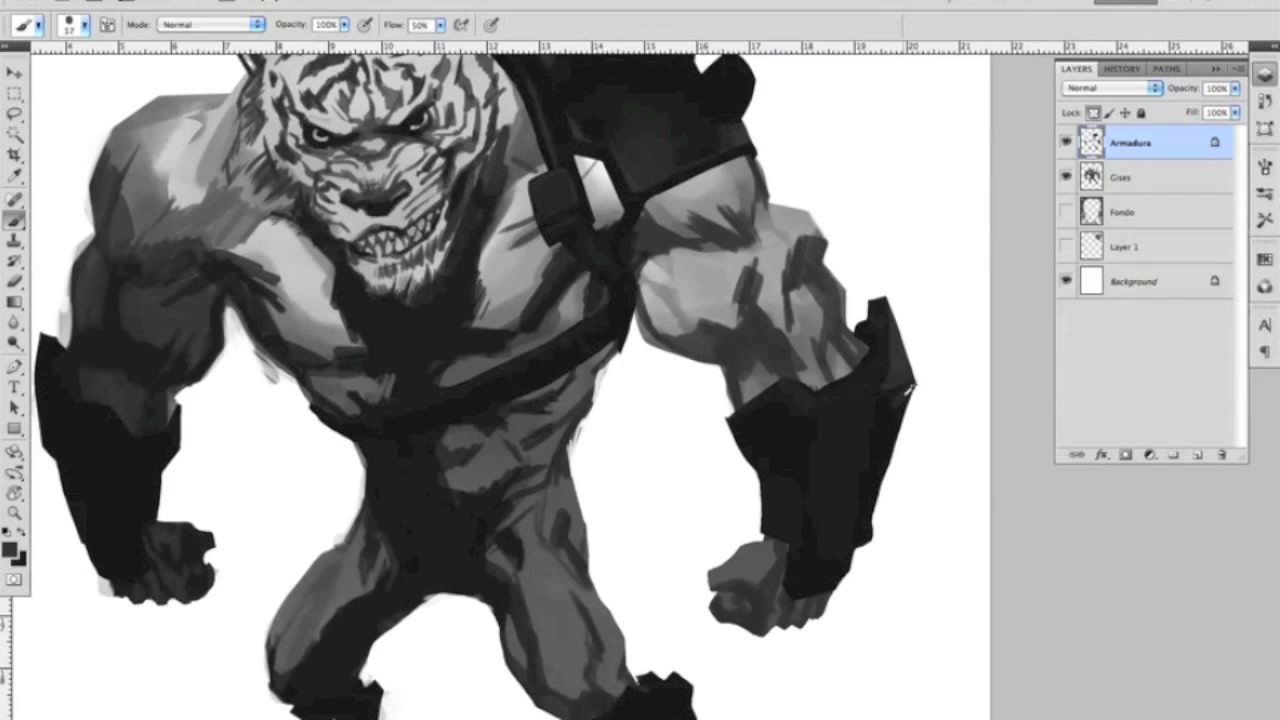
{"action": "right_click", "coordinate": [873, 546]}
{"action": "left_click", "coordinate": [831, 547]}
Step: Shade the opposite forearm guard, the knee guards and the feet in dark greys with a 31 px brush
{"action": "scroll", "coordinate": [831, 547], "scroll_direction": "down", "scroll_amount": 3}
{"action": "scroll", "coordinate": [831, 547], "scroll_direction": "left", "scroll_amount": 4}
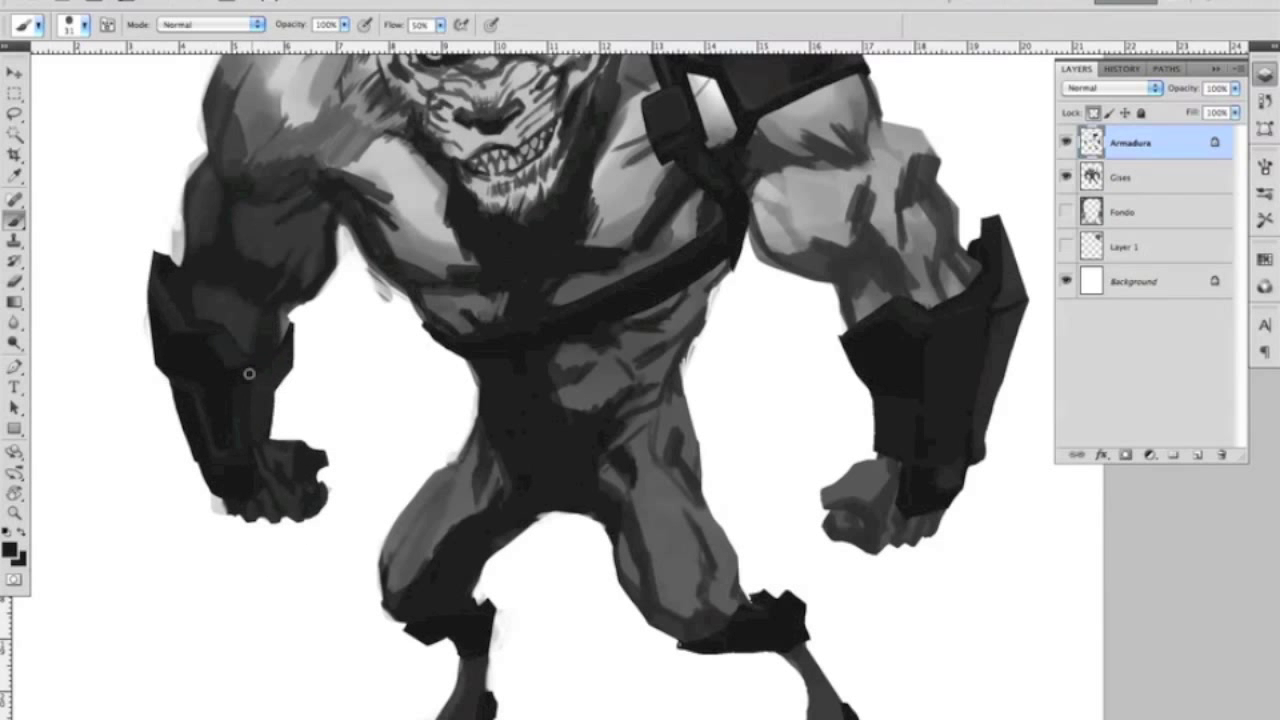
{"action": "scroll", "coordinate": [246, 436], "scroll_direction": "down", "scroll_amount": 1}
{"action": "scroll", "coordinate": [680, 160], "scroll_direction": "down", "scroll_amount": 3}
{"action": "scroll", "coordinate": [680, 160], "scroll_direction": "right", "scroll_amount": 3}
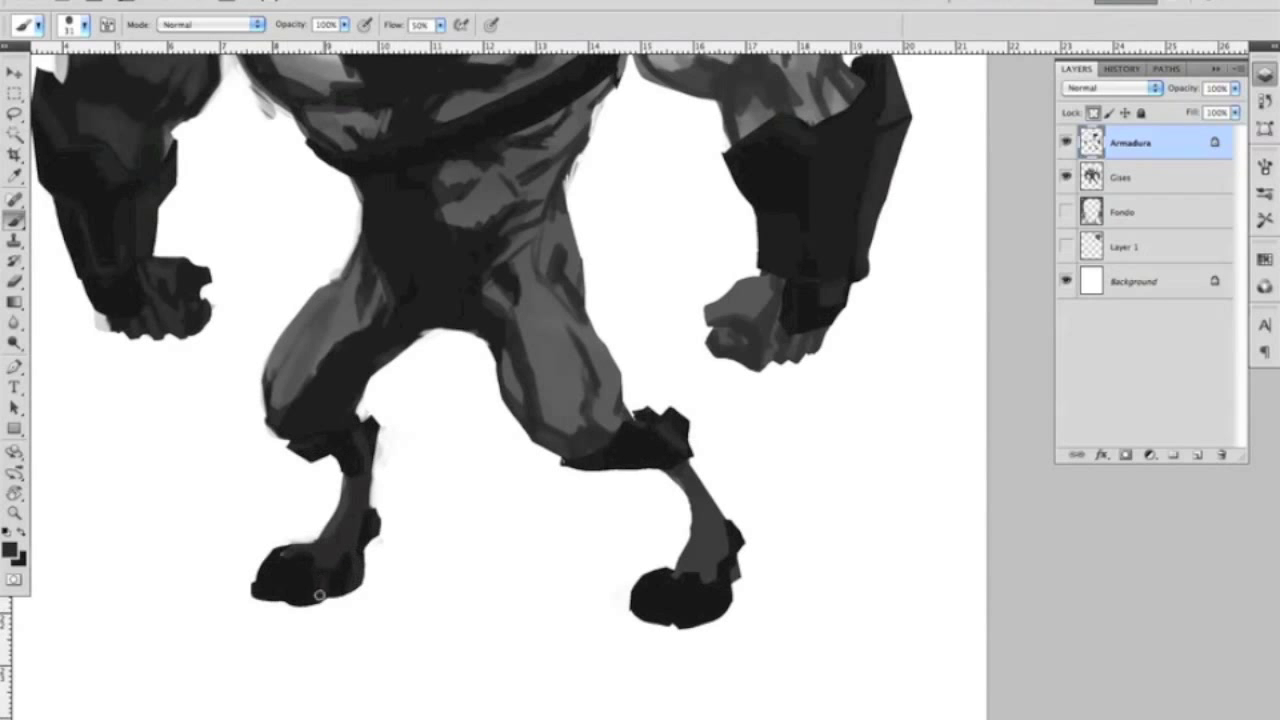
Step: Show the tiger reference photo beside the head and switch to the Gises layer with a 17 px brush
{"action": "key", "text": "super+minus"}
{"action": "key", "text": "z"}
{"action": "left_click", "coordinate": [430, 200]}
{"action": "key", "text": "f"}
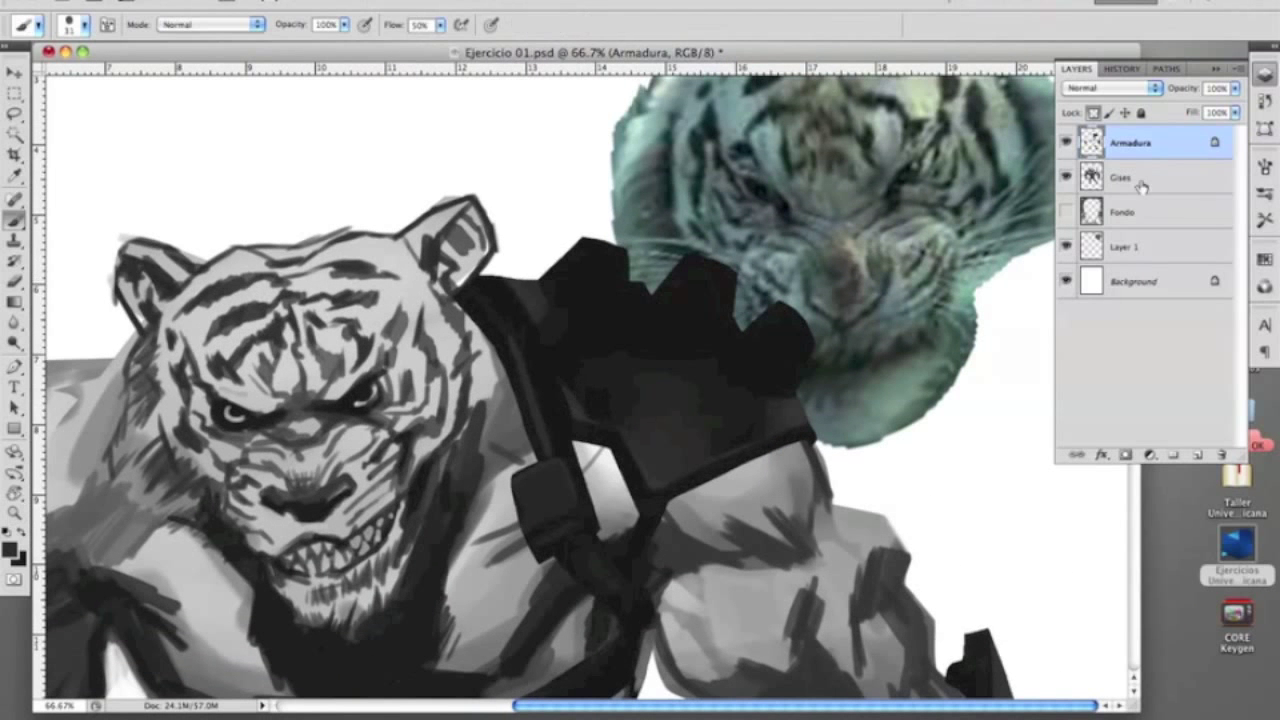
{"action": "left_click", "coordinate": [1125, 178]}
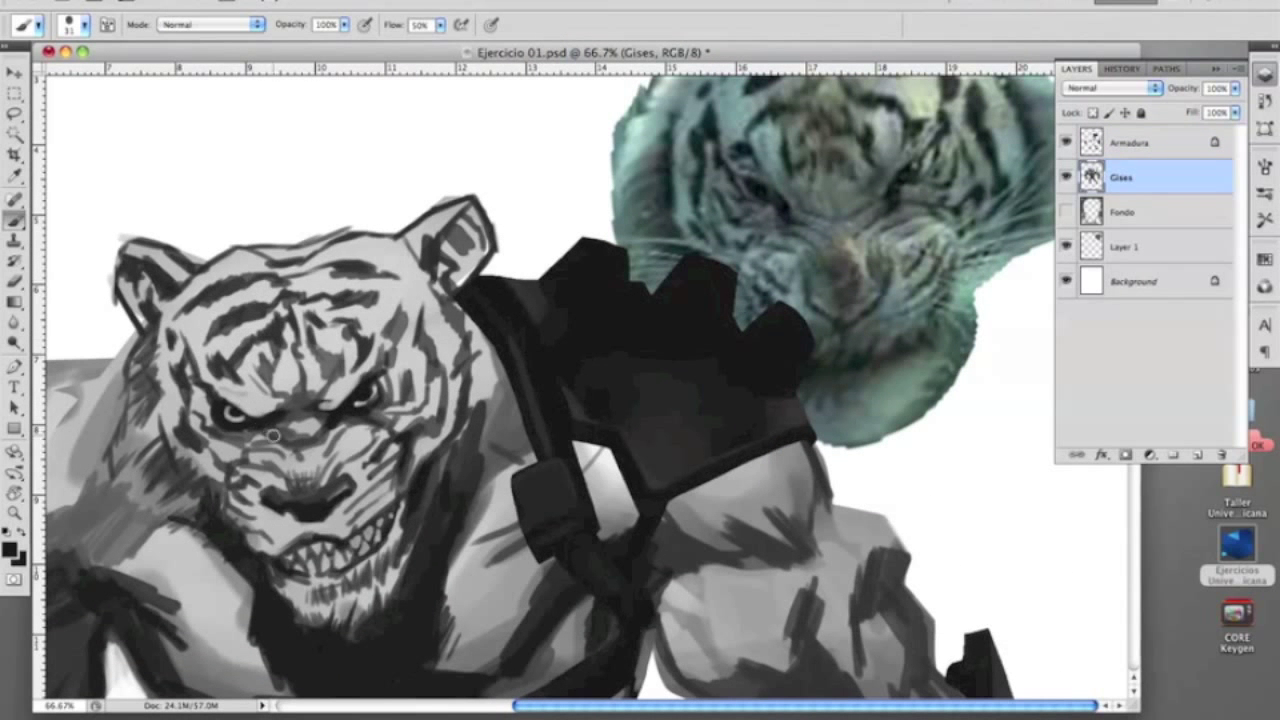
{"action": "key", "text": "bracketleft"}
{"action": "key", "text": "bracketleft"}
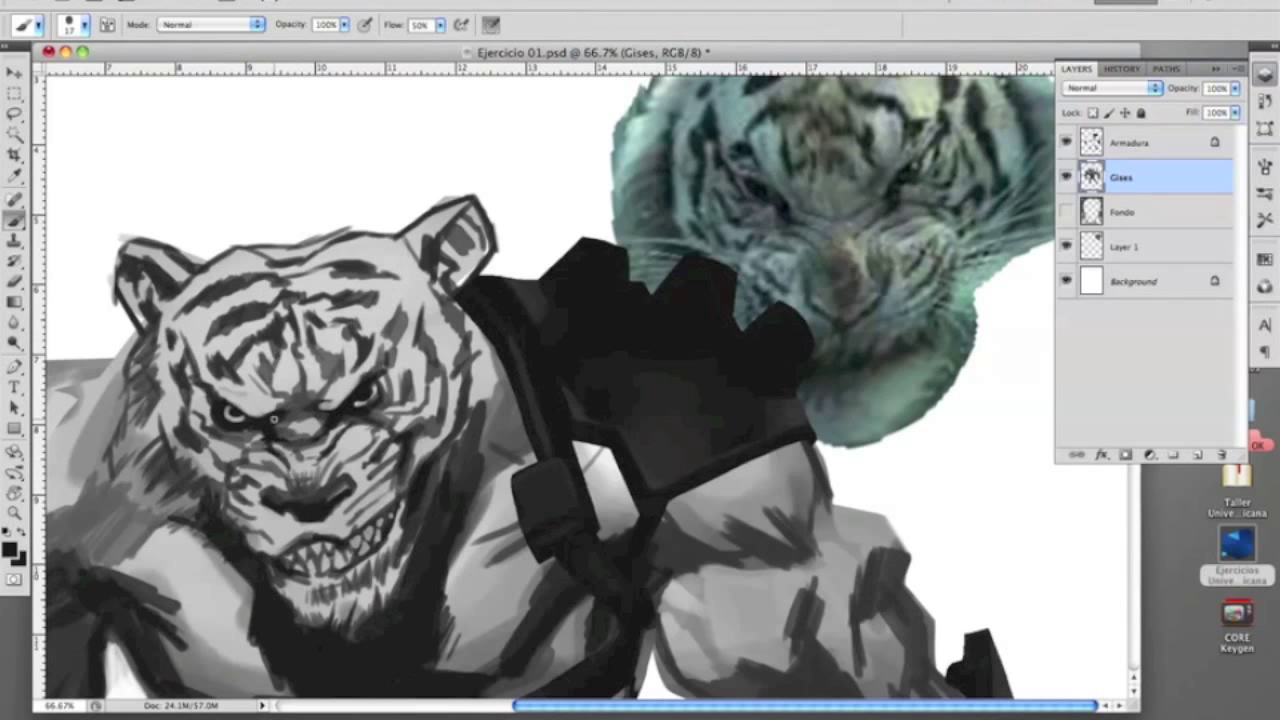
Step: Paint light grey fur strokes along the tiger's jaw, cheek and chin using tones sampled from the face
{"action": "scroll", "coordinate": [303, 411], "scroll_direction": "down", "scroll_amount": 2}
{"action": "left_click", "coordinate": [442, 451], "text": "alt"}
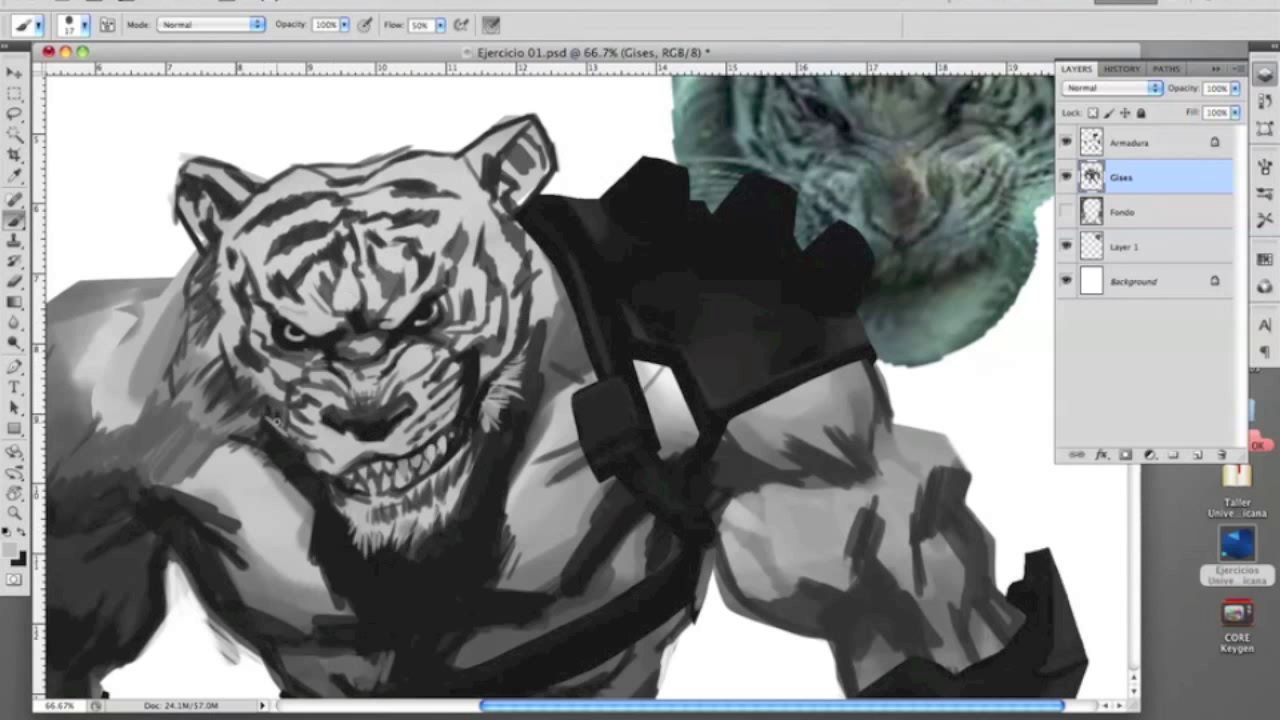
{"action": "mouse_move", "coordinate": [285, 455]}
{"action": "left_mouse_down"}
{"action": "mouse_move", "coordinate": [200, 395]}
{"action": "mouse_move", "coordinate": [195, 320]}
{"action": "mouse_move", "coordinate": [168, 385]}
{"action": "left_mouse_up"}
{"action": "left_click", "coordinate": [168, 390], "text": "alt"}
Step: Hide the tiger reference and paint white ends on the shoulder plate's studs on the Armadura layer
{"action": "key", "text": "z"}
{"action": "left_click", "coordinate": [780, 385], "text": "alt"}
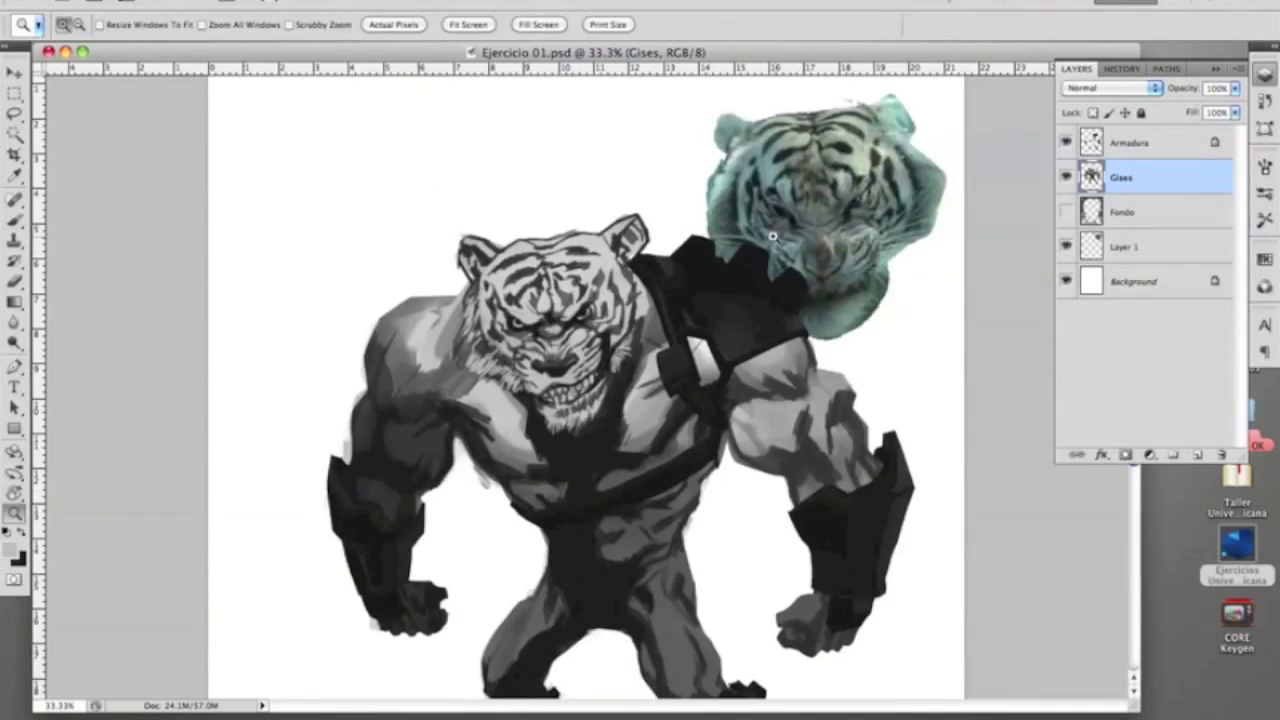
{"action": "left_click", "coordinate": [815, 380]}
{"action": "key", "text": "alt+]"}
{"action": "key", "text": "b"}
{"action": "left_click", "coordinate": [1066, 246]}
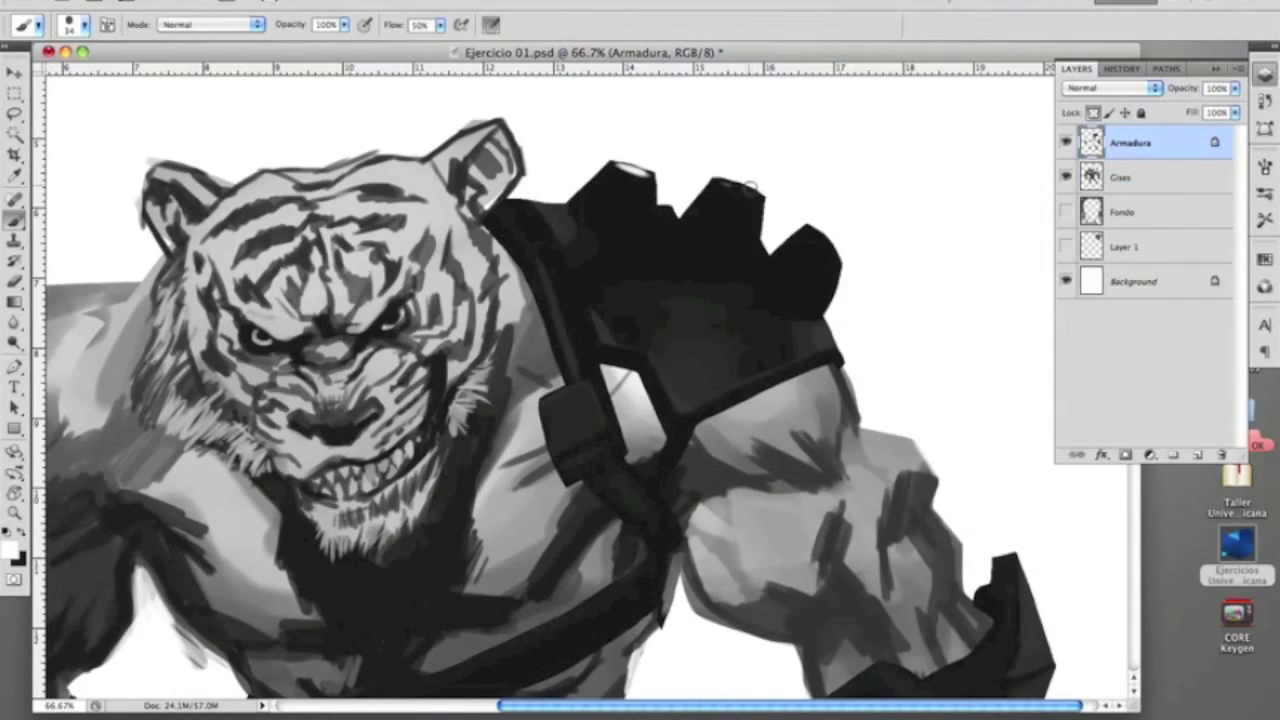
Step: Refine the rims around the shoulder studs' white ends with an 11 px brush
{"action": "key", "text": "f"}
{"action": "key", "text": "z"}
{"action": "left_click", "coordinate": [700, 150]}
{"action": "key", "text": "b"}
{"action": "key", "text": "bracketleft"}
{"action": "key", "text": "bracketleft"}
{"action": "key", "text": "bracketleft"}
{"action": "left_click_drag", "start_coordinate": [496, 208], "coordinate": [520, 222]}
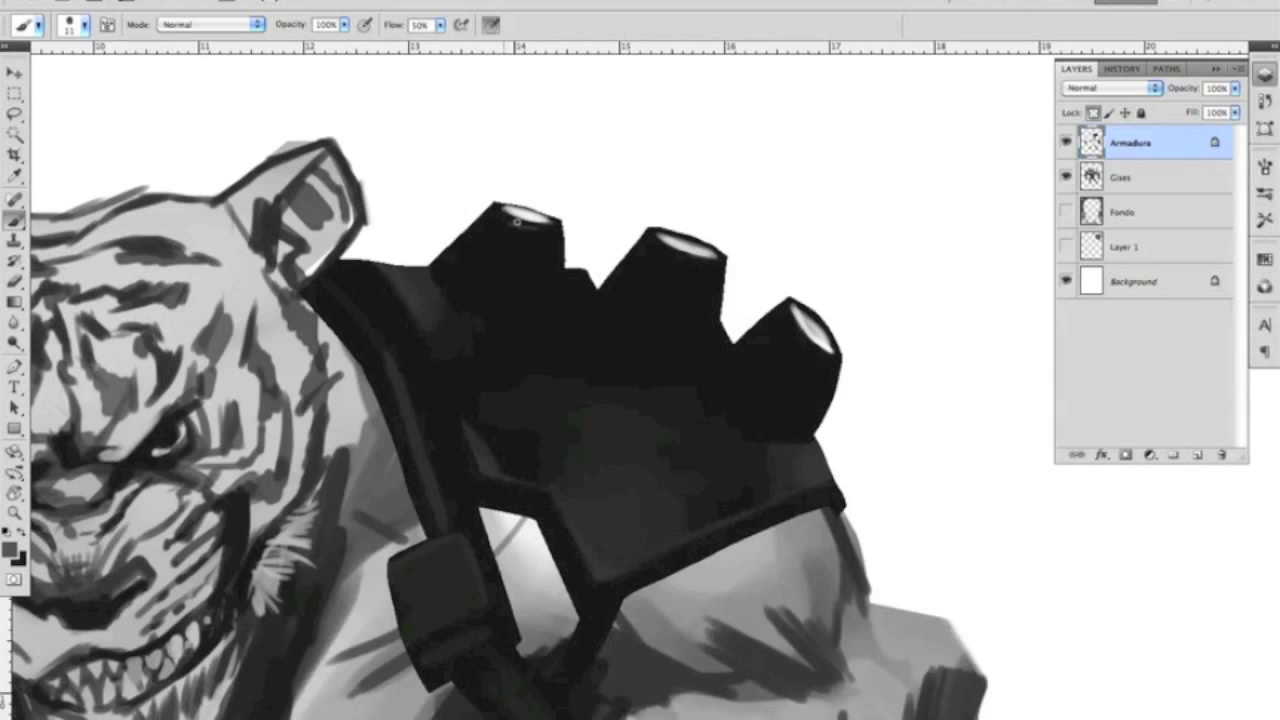
Step: Erase the outer shoulder stud's tip, then paste a copied stud on a new layer and transform it into place
{"action": "key", "text": "e"}
{"action": "key", "text": "slash"}
{"action": "mouse_move", "coordinate": [820, 320]}
{"action": "left_mouse_down"}
{"action": "mouse_move", "coordinate": [860, 380]}
{"action": "mouse_move", "coordinate": [791, 349]}
{"action": "mouse_move", "coordinate": [853, 270]}
{"action": "mouse_move", "coordinate": [797, 394]}
{"action": "left_mouse_up"}
{"action": "key", "text": "ctrl+v"}
{"action": "key", "text": "v"}
{"action": "key", "text": "ctrl+t"}
{"action": "key", "text": "Return"}
{"action": "key", "text": "ctrl+t"}
{"action": "left_click_drag", "start_coordinate": [840, 276], "coordinate": [897, 328]}
{"action": "key", "text": "Return"}
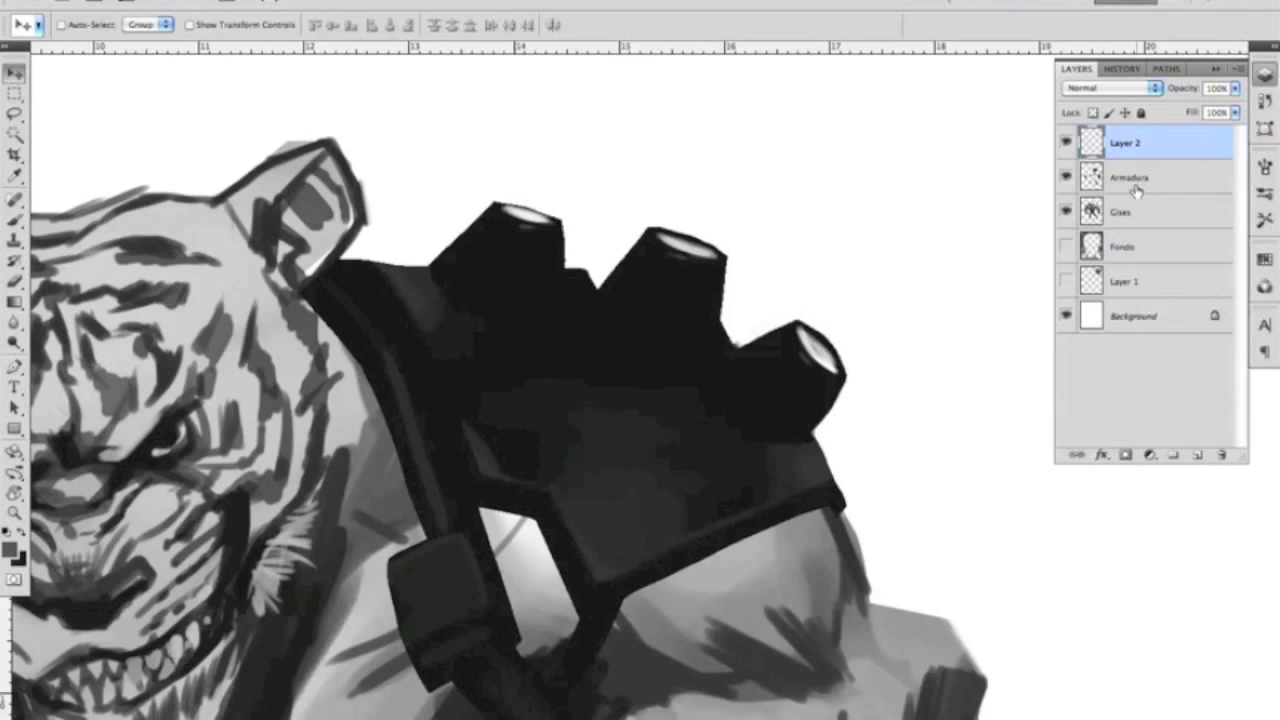
Step: Duplicate the stud layer and fit the copies onto the forearm guard and knee guard on the shoulder-plate side
{"action": "key", "text": "ctrl+minus"}
{"action": "key", "text": "ctrl+plus"}
{"action": "key", "text": "ctrl+j"}
{"action": "key", "text": "ctrl+t"}
{"action": "key", "text": "Return"}
{"action": "key", "text": "ctrl+j"}
{"action": "key", "text": "ctrl+plus"}
{"action": "key", "text": "ctrl+j"}
{"action": "key", "text": "ctrl+minus"}
{"action": "key", "text": "ctrl+plus"}
Step: Transform a stud copy onto the opposite knee guard, then duplicate the stud again and adjust its orientation
{"action": "key", "text": "ctrl+t"}
{"action": "left_click_drag", "start_coordinate": [757, 366], "coordinate": [245, 428]}
{"action": "key", "text": "Return"}
{"action": "key", "text": "ctrl+j"}
{"action": "key", "text": "ctrl+t"}
{"action": "key", "text": "Return"}
{"action": "key", "text": "ctrl+t"}
{"action": "right_click", "coordinate": [656, 396]}
{"action": "left_click", "coordinate": [691, 450]}
{"action": "key", "text": "Return"}
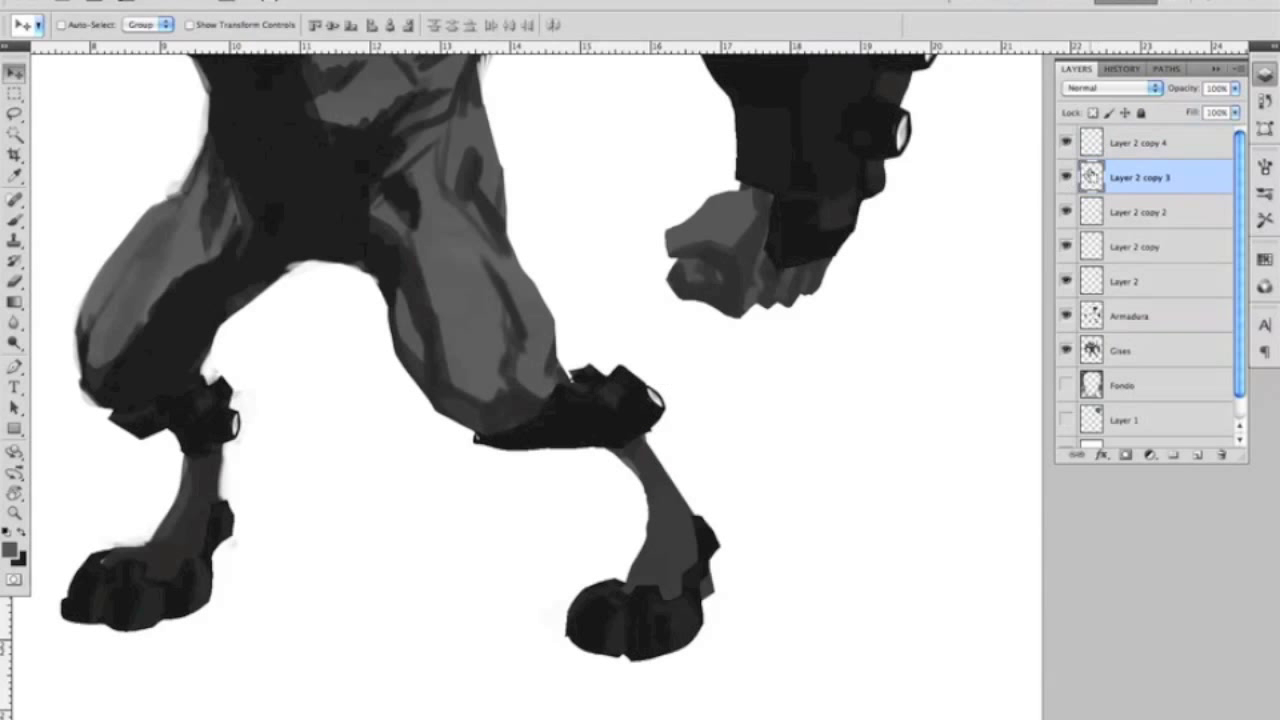
Step: Merge the stud copies with the armour layer and add dark studs to the opposite forearm guard's outer edge
{"action": "key", "text": "b"}
{"action": "left_click", "coordinate": [1133, 148]}
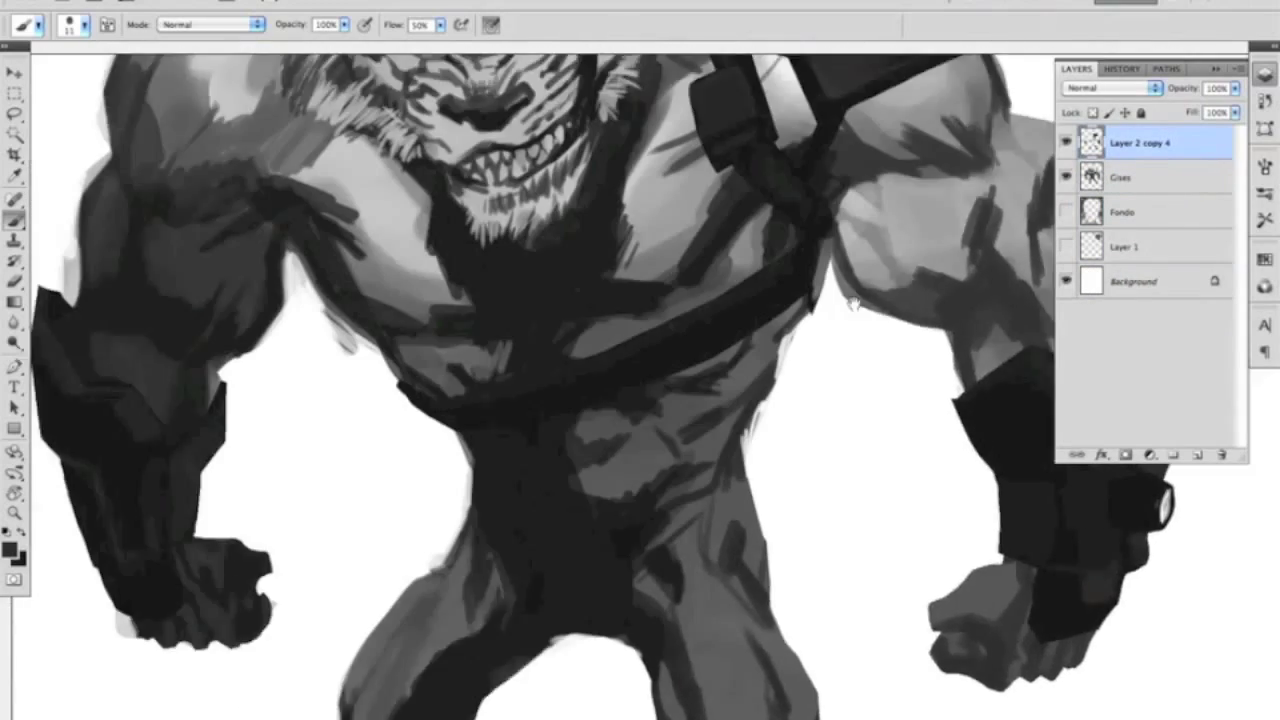
{"action": "key", "text": "l"}
{"action": "left_click_drag", "start_coordinate": [188, 416], "coordinate": [253, 463]}
{"action": "left_click_drag", "start_coordinate": [840, 448], "coordinate": [640, 260]}
{"action": "key", "text": "ctrl+d"}
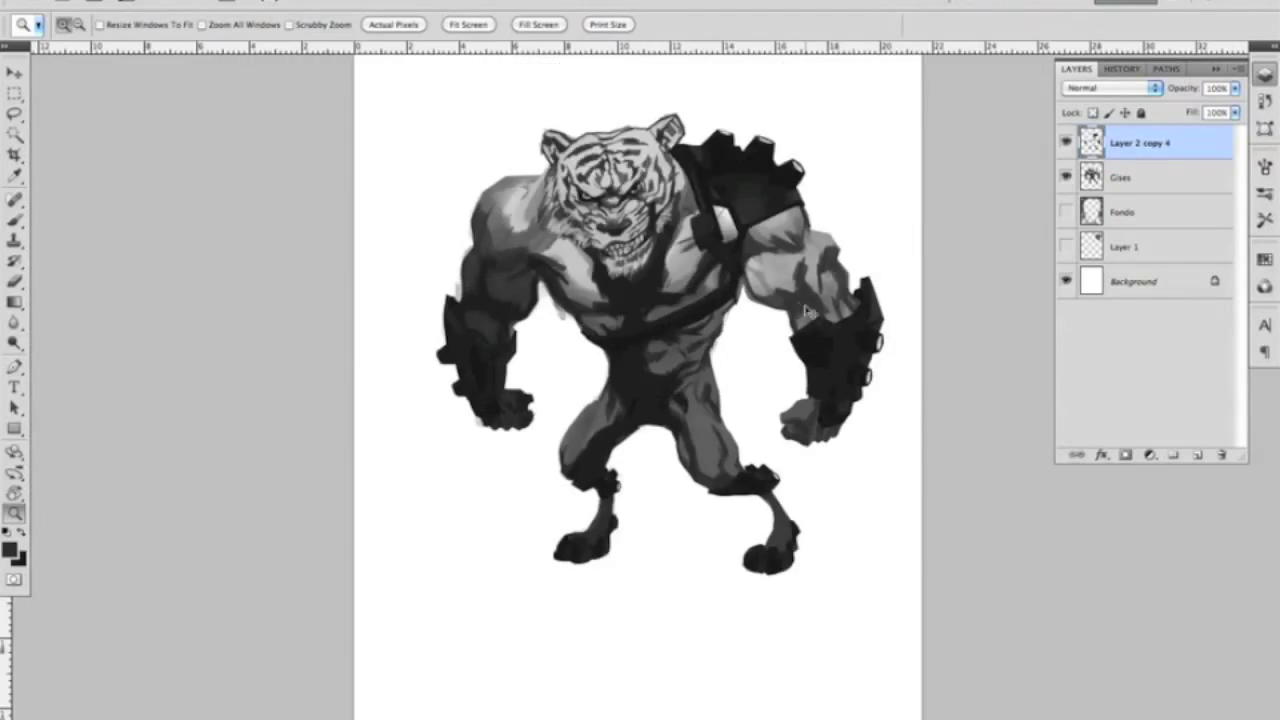
Step: Mirror the canvas view and refine the dark shading beside the tiger's mouth and cheek on the Gises layer
{"action": "key", "text": "b"}
{"action": "key", "text": "alt+bracketleft"}
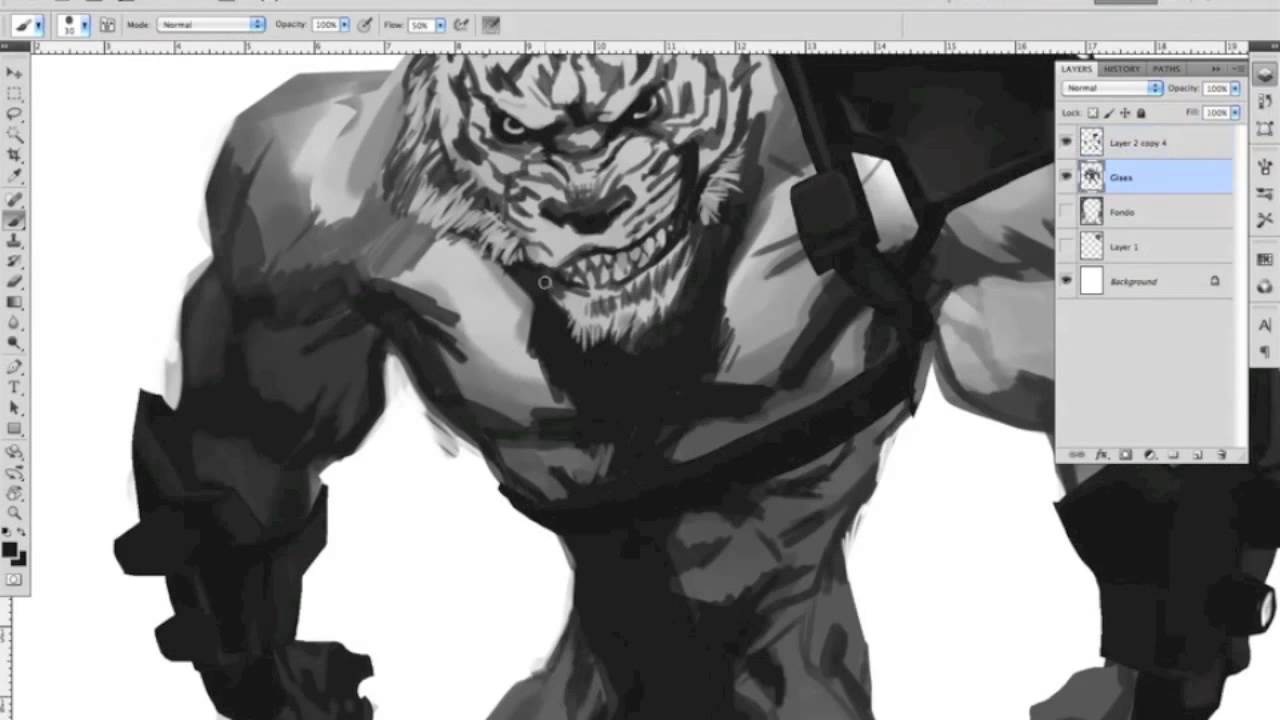
{"action": "key", "text": "z"}
{"action": "key", "text": "ctrl+0"}
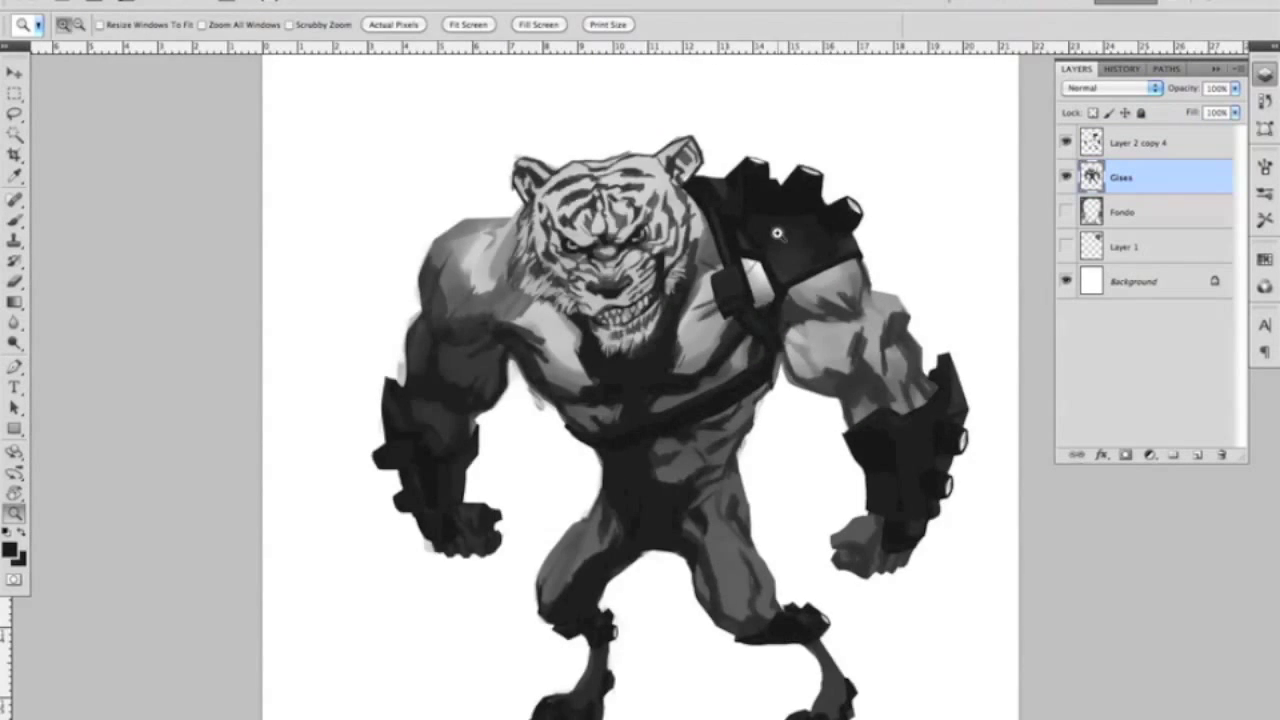
{"action": "left_click", "coordinate": [575, 263]}
{"action": "key", "text": "b"}
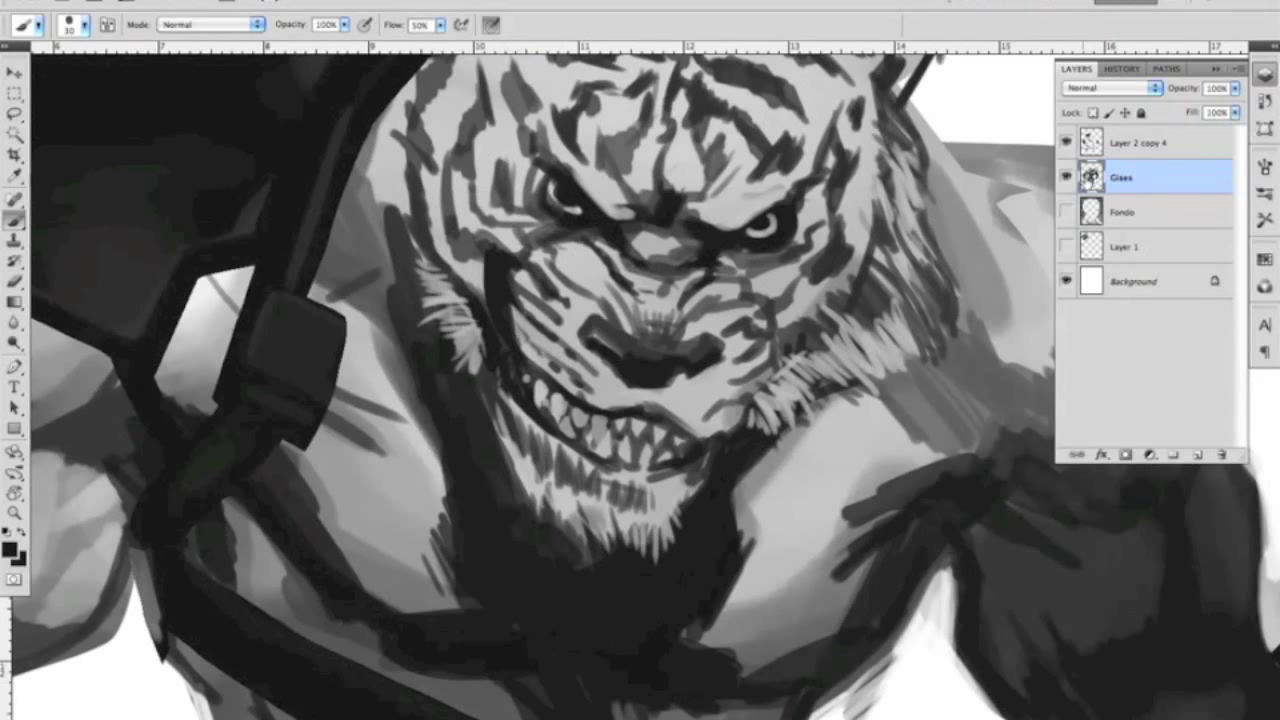
{"action": "left_click_drag", "start_coordinate": [520, 423], "coordinate": [508, 490]}
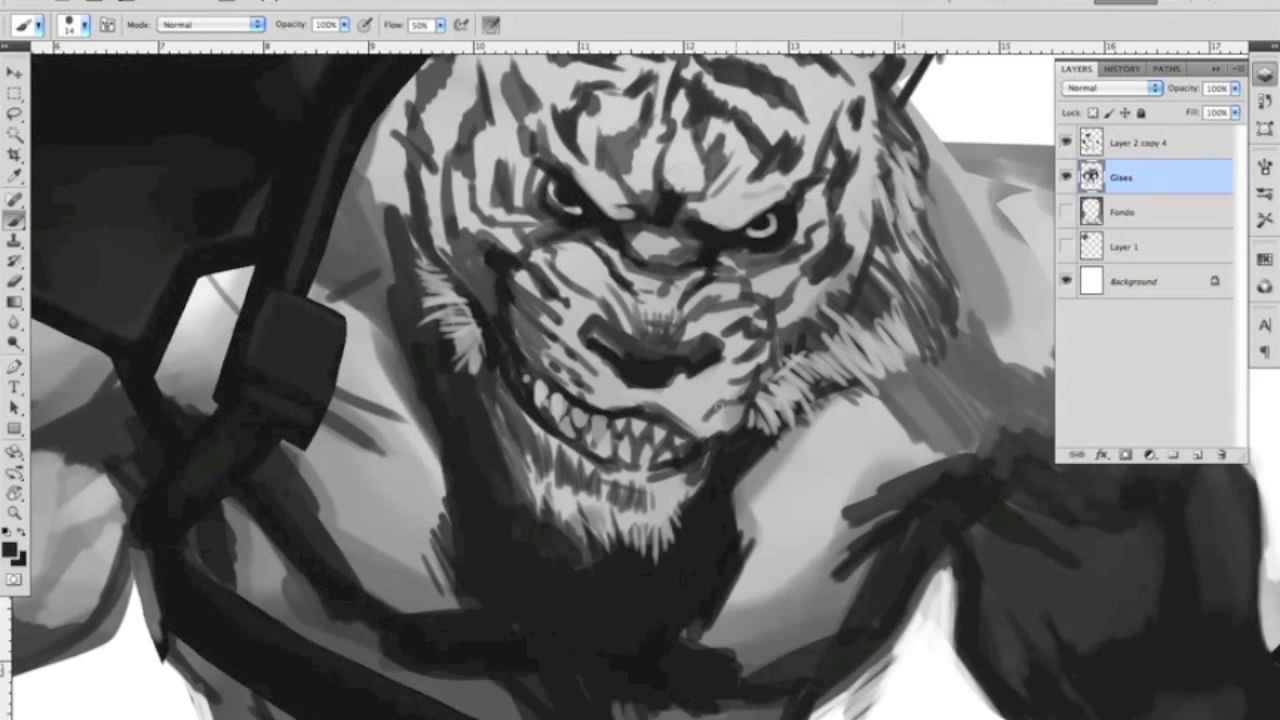
{"action": "left_click_drag", "start_coordinate": [792, 344], "coordinate": [786, 325]}
Step: Paint grey fur tufts from the cheek up to the ear beside the shoulder strap, and save the document
{"action": "left_click", "coordinate": [473, 437], "text": "alt"}
{"action": "scroll", "coordinate": [473, 437], "scroll_direction": "up", "scroll_amount": 3}
{"action": "left_click_drag", "start_coordinate": [410, 272], "coordinate": [431, 395]}
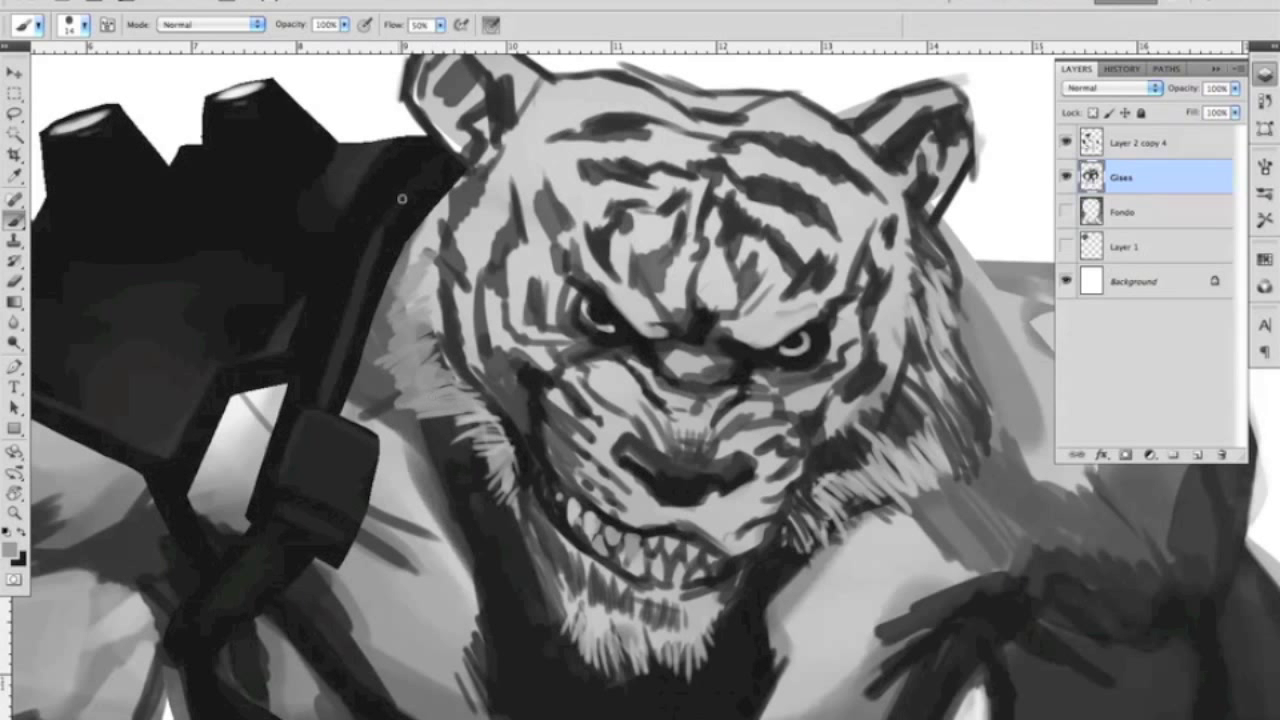
{"action": "mouse_move", "coordinate": [469, 179]}
{"action": "left_mouse_down"}
{"action": "mouse_move", "coordinate": [406, 240]}
{"action": "mouse_move", "coordinate": [405, 326]}
{"action": "mouse_move", "coordinate": [438, 349]}
{"action": "mouse_move", "coordinate": [414, 293]}
{"action": "left_mouse_up"}
{"action": "left_click", "coordinate": [414, 293], "text": "alt"}
{"action": "mouse_move", "coordinate": [425, 420]}
{"action": "left_mouse_down"}
{"action": "mouse_move", "coordinate": [370, 345]}
{"action": "mouse_move", "coordinate": [430, 330]}
{"action": "mouse_move", "coordinate": [486, 360]}
{"action": "mouse_move", "coordinate": [421, 304]}
{"action": "left_mouse_up"}
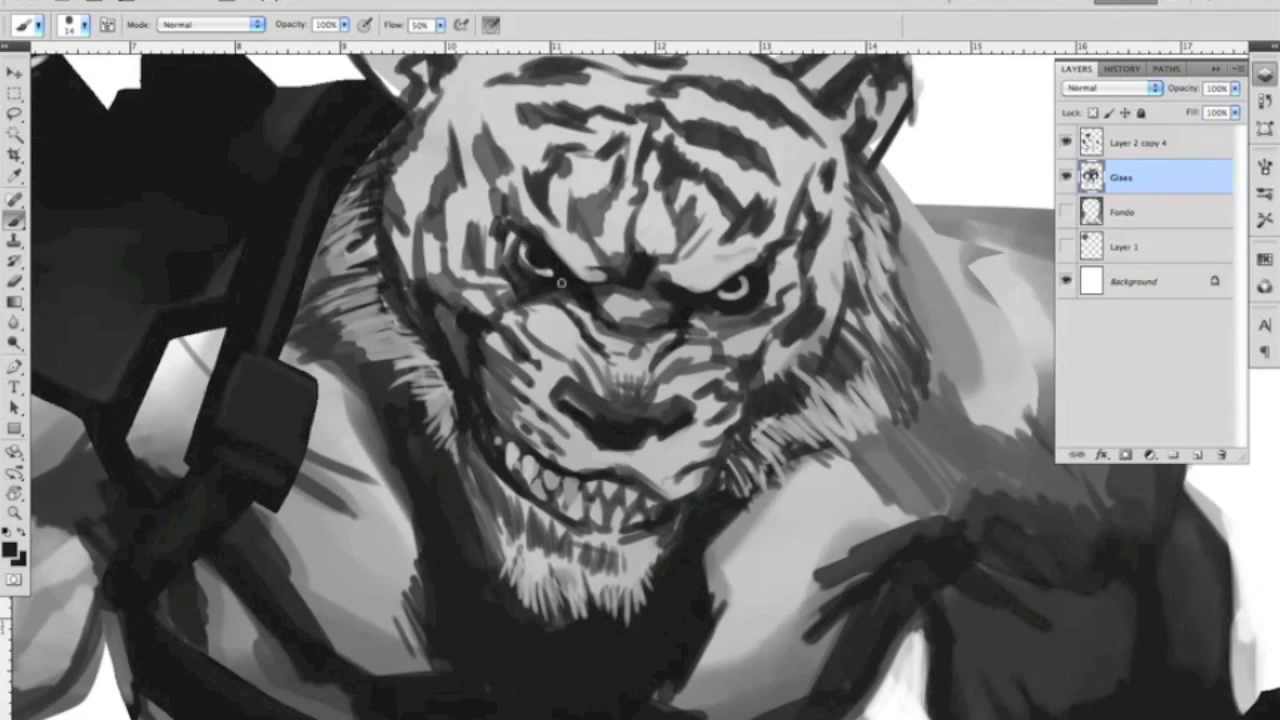
{"action": "scroll", "coordinate": [548, 286], "scroll_direction": "down", "scroll_amount": 3}
{"action": "key", "text": "ctrl+s"}
{"action": "key", "text": "Return"}
{"action": "scroll", "coordinate": [684, 320], "scroll_direction": "up", "scroll_amount": 3}
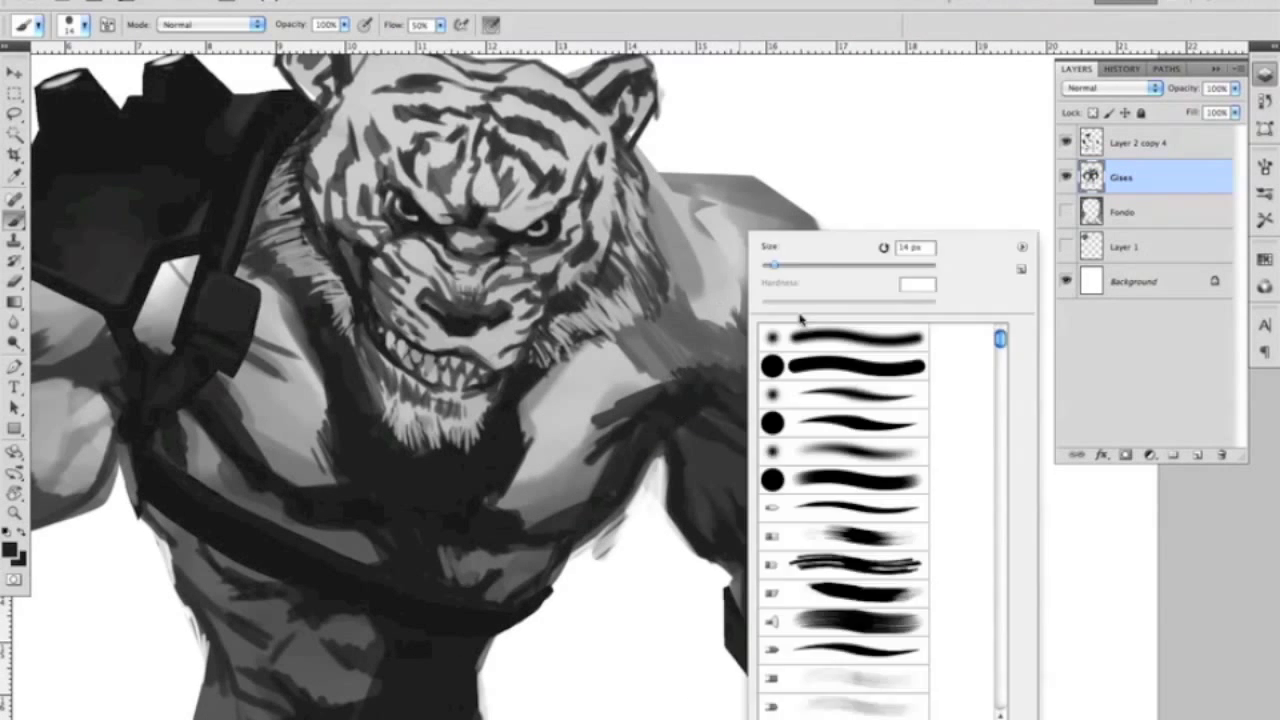
Step: Model the bare shoulder's muscle planes with a larger brush, using greys sampled from the painting
{"action": "mouse_move", "coordinate": [790, 360]}
{"action": "left_mouse_down"}
{"action": "mouse_move", "coordinate": [750, 300]}
{"action": "mouse_move", "coordinate": [772, 276]}
{"action": "mouse_move", "coordinate": [754, 276]}
{"action": "left_mouse_up"}
{"action": "left_click", "coordinate": [771, 278], "text": "alt"}
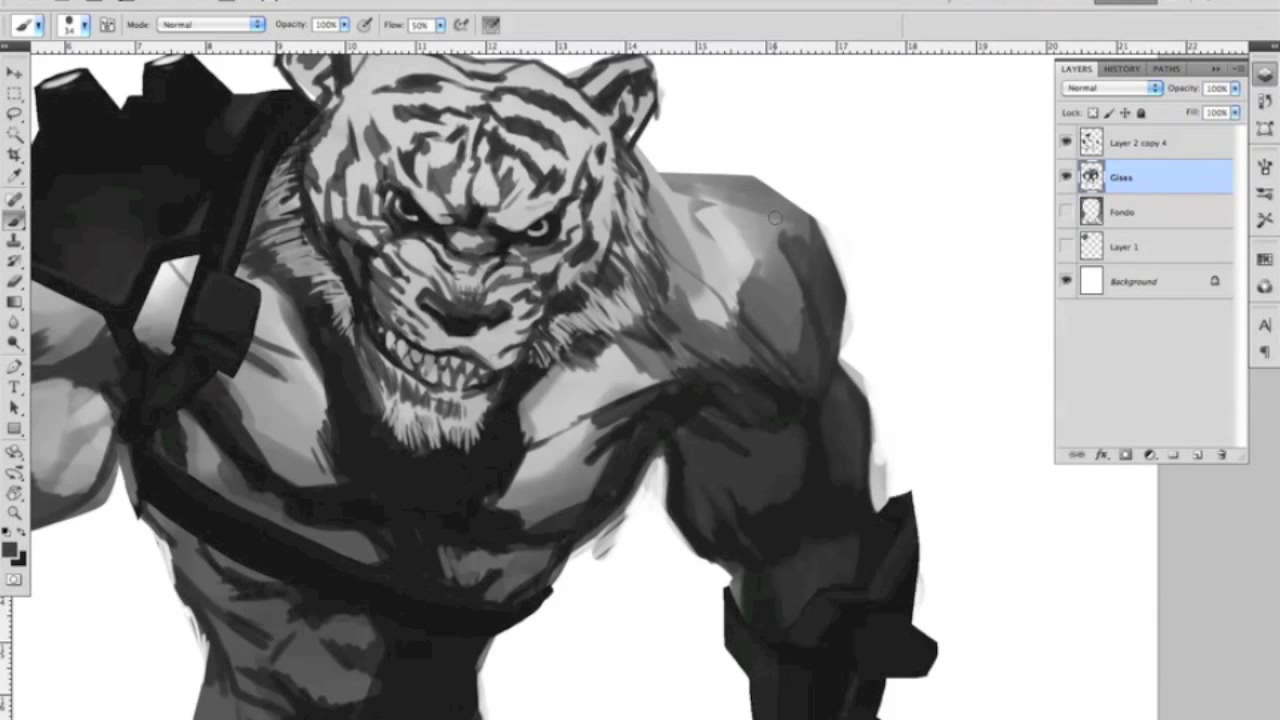
{"action": "left_click", "coordinate": [803, 245], "text": "alt"}
{"action": "mouse_move", "coordinate": [690, 160]}
{"action": "left_mouse_down"}
{"action": "mouse_move", "coordinate": [660, 240]}
{"action": "mouse_move", "coordinate": [690, 270]}
{"action": "left_mouse_up"}
{"action": "left_click_drag", "start_coordinate": [655, 200], "coordinate": [725, 160]}
{"action": "left_click", "coordinate": [708, 294], "text": "alt"}
Step: Paint mid-grey muscle highlights and dark creases on the upper arm below the bare shoulder
{"action": "scroll", "coordinate": [766, 330], "scroll_direction": "down", "scroll_amount": 3}
{"action": "left_click", "coordinate": [781, 333], "text": "alt"}
{"action": "scroll", "coordinate": [700, 300], "scroll_direction": "right", "scroll_amount": 2}
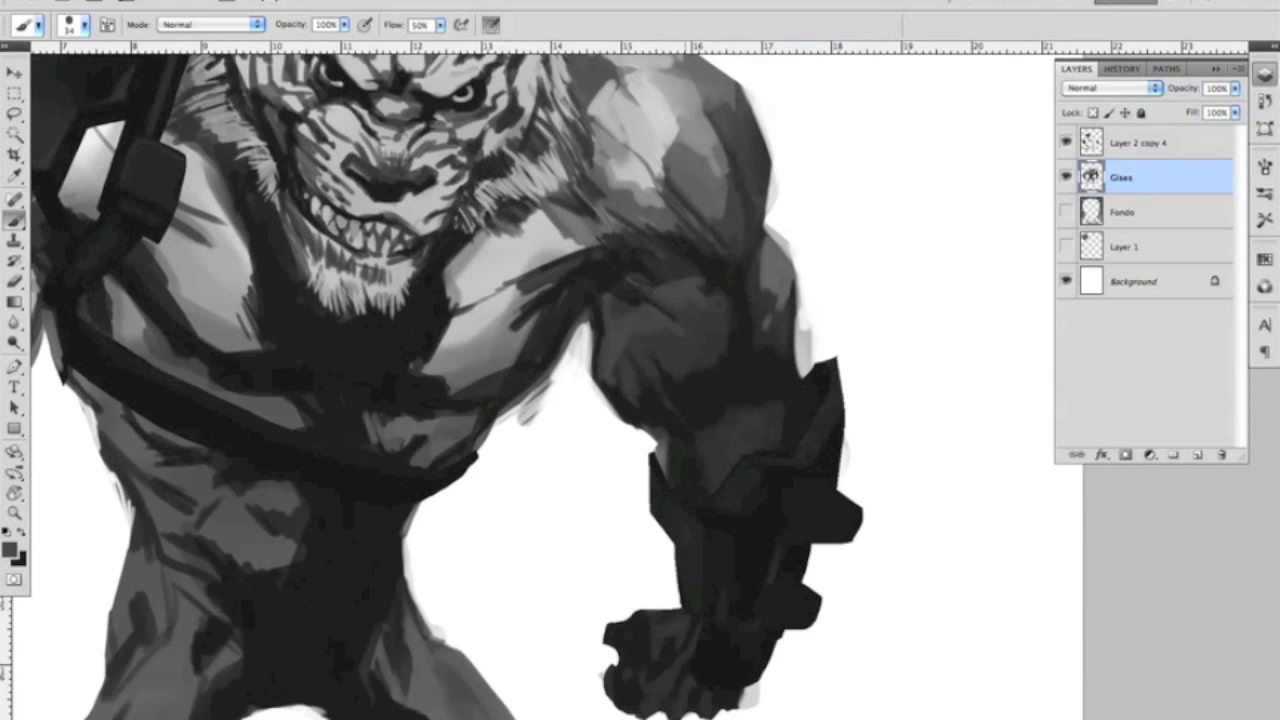
{"action": "left_click_drag", "start_coordinate": [641, 358], "coordinate": [714, 383]}
{"action": "scroll", "coordinate": [790, 320], "scroll_direction": "left", "scroll_amount": 3}
{"action": "scroll", "coordinate": [810, 280], "scroll_direction": "up", "scroll_amount": 1}
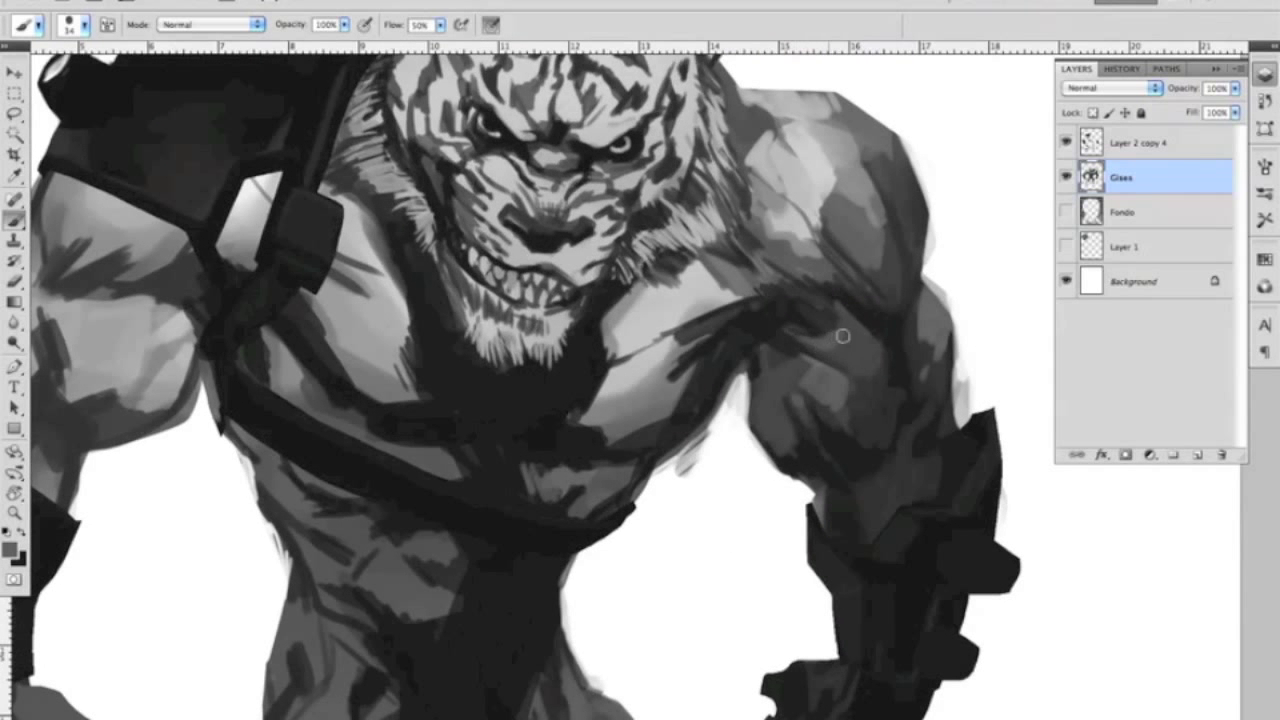
{"action": "scroll", "coordinate": [941, 380], "scroll_direction": "left", "scroll_amount": 4}
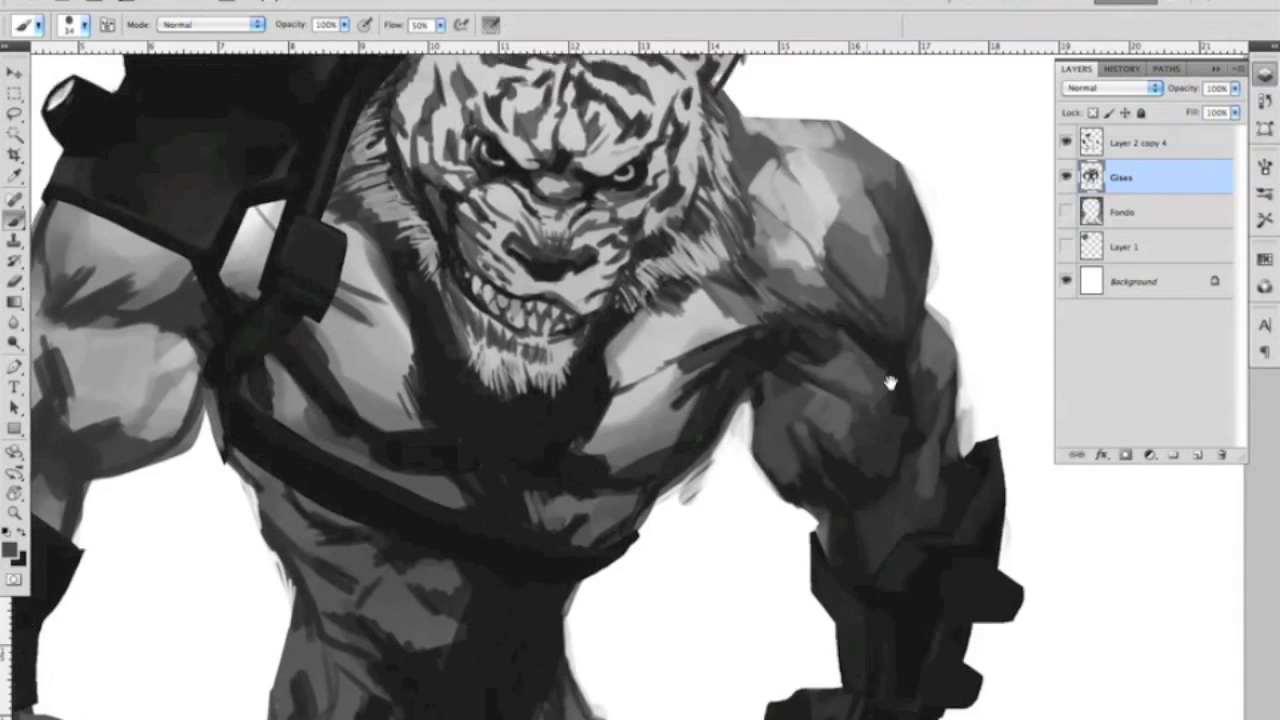
Step: Shade the muscles of the arm beneath the shoulder plate with grey strokes down to the forearm guard
{"action": "mouse_move", "coordinate": [350, 248]}
{"action": "left_mouse_down"}
{"action": "mouse_move", "coordinate": [250, 180]}
{"action": "mouse_move", "coordinate": [330, 225]}
{"action": "left_mouse_up"}
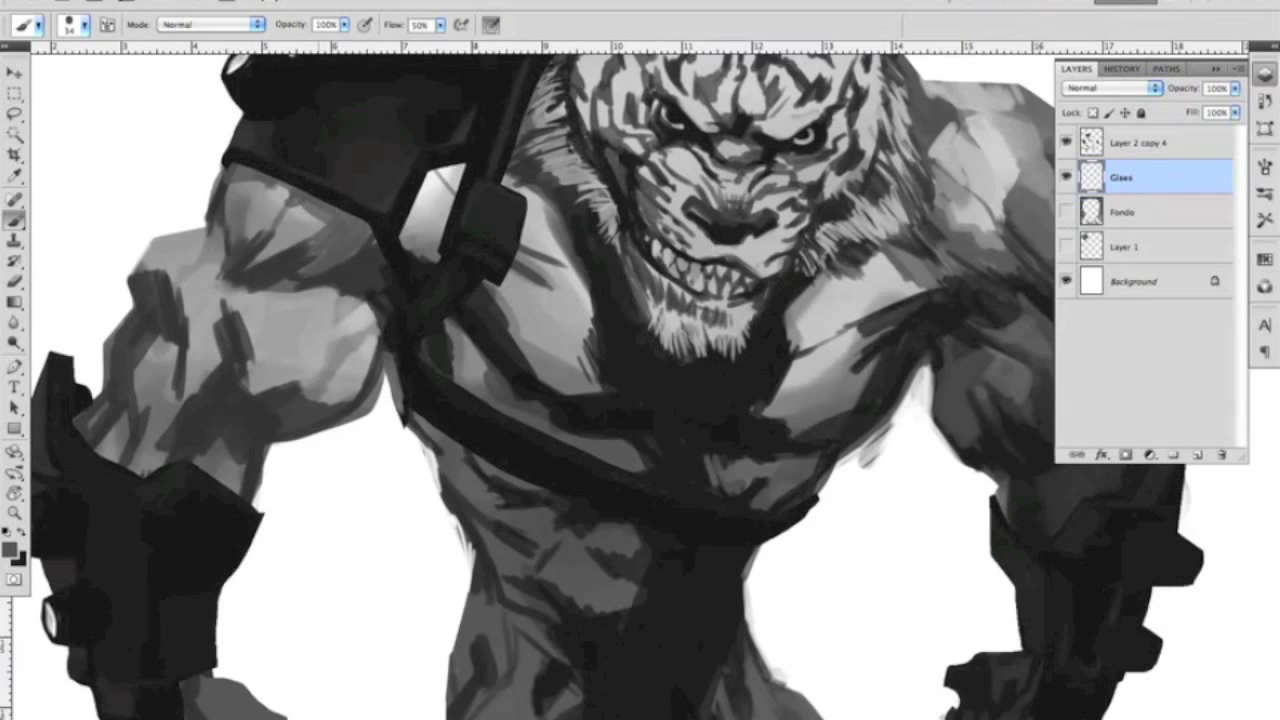
{"action": "mouse_move", "coordinate": [385, 318]}
{"action": "left_mouse_down"}
{"action": "mouse_move", "coordinate": [320, 395]}
{"action": "mouse_move", "coordinate": [340, 330]}
{"action": "left_mouse_up"}
{"action": "mouse_move", "coordinate": [180, 330]}
{"action": "left_mouse_down"}
{"action": "mouse_move", "coordinate": [215, 285]}
{"action": "mouse_move", "coordinate": [196, 283]}
{"action": "mouse_move", "coordinate": [303, 213]}
{"action": "left_mouse_up"}
{"action": "mouse_move", "coordinate": [330, 245]}
{"action": "left_mouse_down"}
{"action": "mouse_move", "coordinate": [300, 300]}
{"action": "mouse_move", "coordinate": [238, 305]}
{"action": "mouse_move", "coordinate": [204, 363]}
{"action": "left_mouse_up"}
{"action": "mouse_move", "coordinate": [439, 346]}
{"action": "left_mouse_down"}
{"action": "mouse_move", "coordinate": [350, 370]}
{"action": "mouse_move", "coordinate": [337, 331]}
{"action": "mouse_move", "coordinate": [455, 285]}
{"action": "mouse_move", "coordinate": [516, 217]}
{"action": "left_mouse_up"}
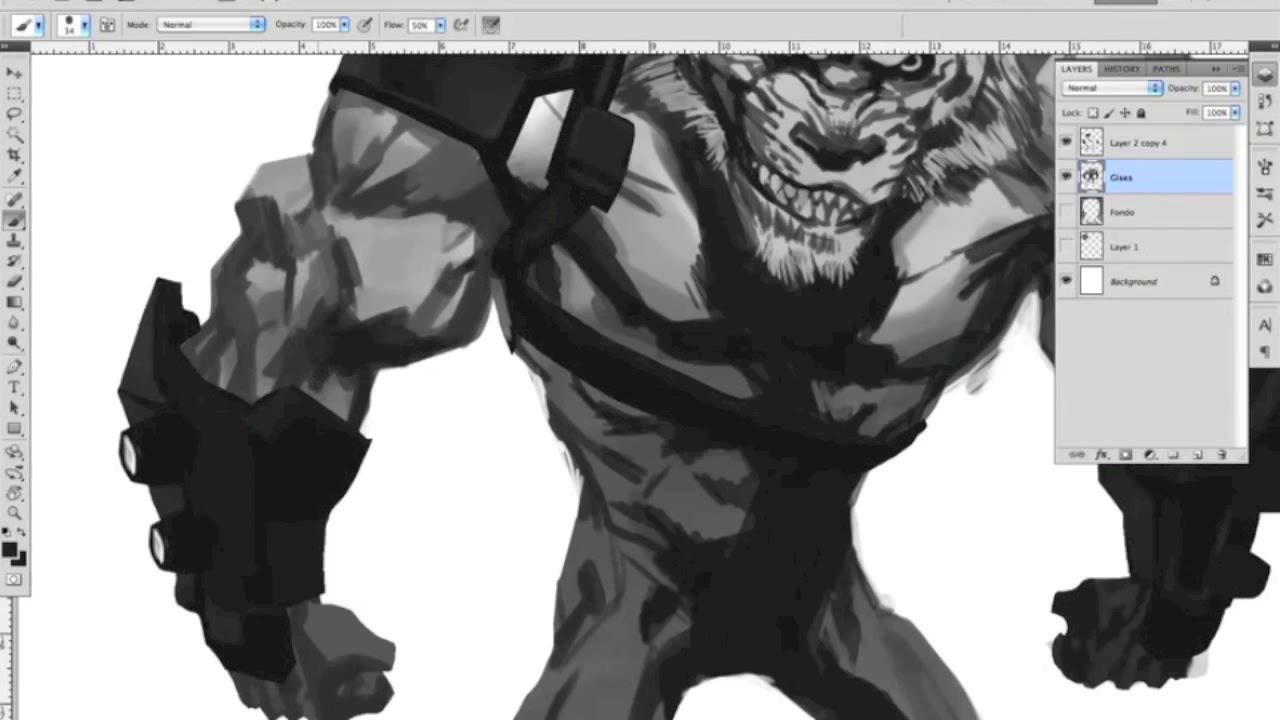
Step: Shade the gap behind the buckle and add muscle striations across both sides of the chest with a 22 px brush
{"action": "mouse_move", "coordinate": [299, 360]}
{"action": "left_mouse_down"}
{"action": "mouse_move", "coordinate": [320, 255]}
{"action": "mouse_move", "coordinate": [160, 335]}
{"action": "left_mouse_up"}
{"action": "mouse_move", "coordinate": [490, 380]}
{"action": "left_mouse_down"}
{"action": "mouse_move", "coordinate": [450, 327]}
{"action": "mouse_move", "coordinate": [549, 374]}
{"action": "mouse_move", "coordinate": [455, 190]}
{"action": "mouse_move", "coordinate": [380, 171]}
{"action": "mouse_move", "coordinate": [350, 235]}
{"action": "left_mouse_up"}
{"action": "mouse_move", "coordinate": [558, 355]}
{"action": "left_mouse_down"}
{"action": "mouse_move", "coordinate": [503, 323]}
{"action": "mouse_move", "coordinate": [470, 330]}
{"action": "mouse_move", "coordinate": [441, 288]}
{"action": "left_mouse_up"}
{"action": "left_click", "coordinate": [458, 290], "text": "alt"}
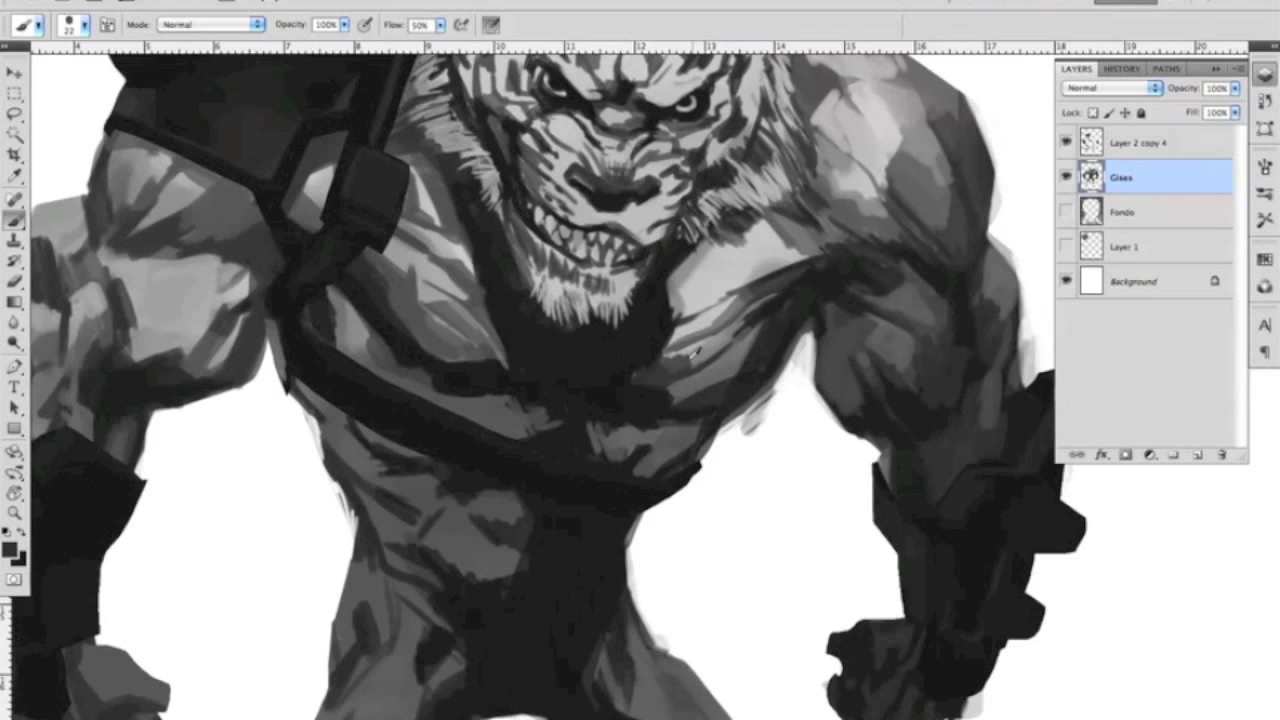
{"action": "left_click_drag", "start_coordinate": [680, 445], "coordinate": [645, 468]}
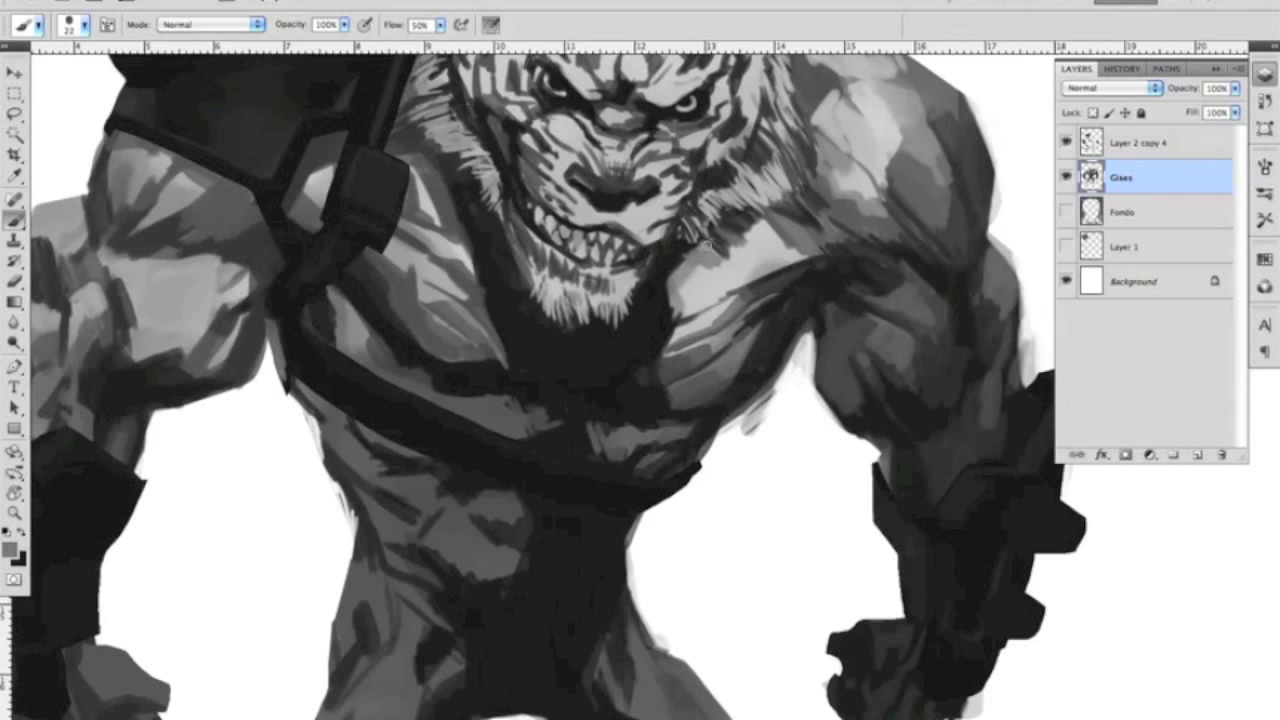
{"action": "mouse_move", "coordinate": [674, 291]}
{"action": "left_mouse_down"}
{"action": "mouse_move", "coordinate": [696, 313]}
{"action": "mouse_move", "coordinate": [805, 252]}
{"action": "left_mouse_up"}
Step: Clean the stray paint outside the bare shoulder and arm outline with a 27 px eraser
{"action": "key", "text": "h"}
{"action": "left_click_drag", "start_coordinate": [885, 170], "coordinate": [780, 132]}
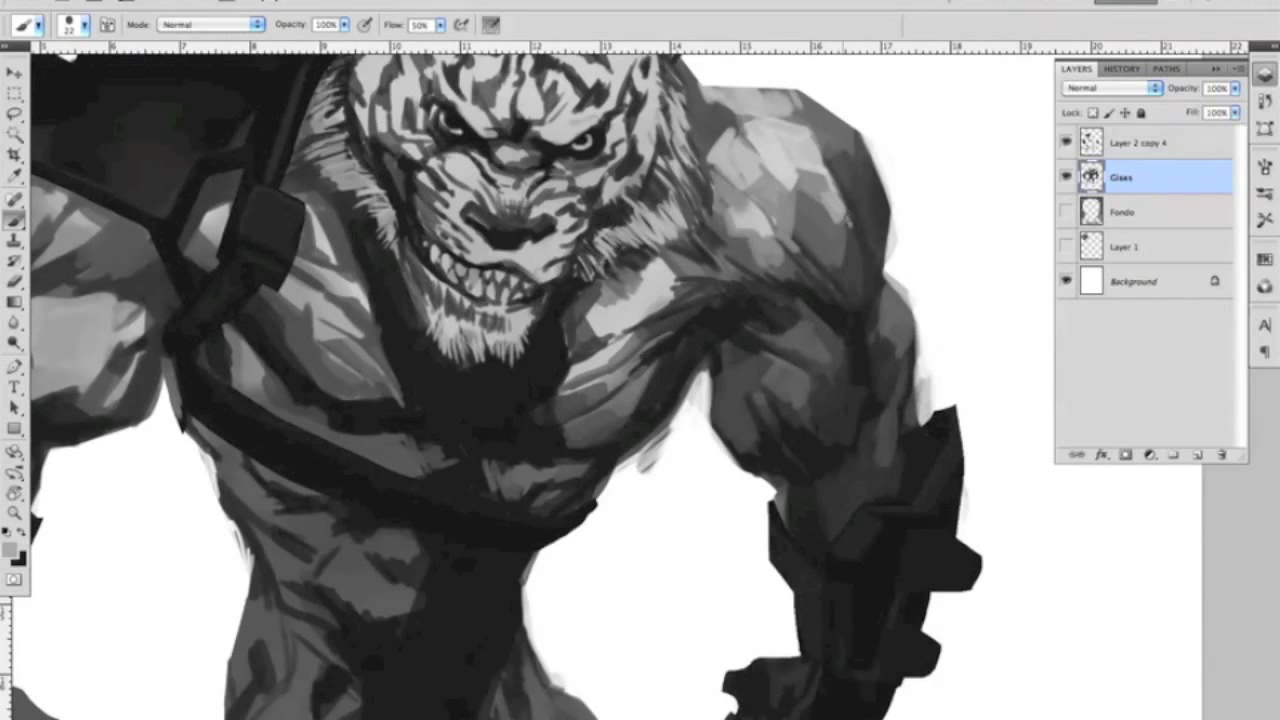
{"action": "key", "text": "e"}
{"action": "left_click", "coordinate": [851, 251], "text": "ctrl"}
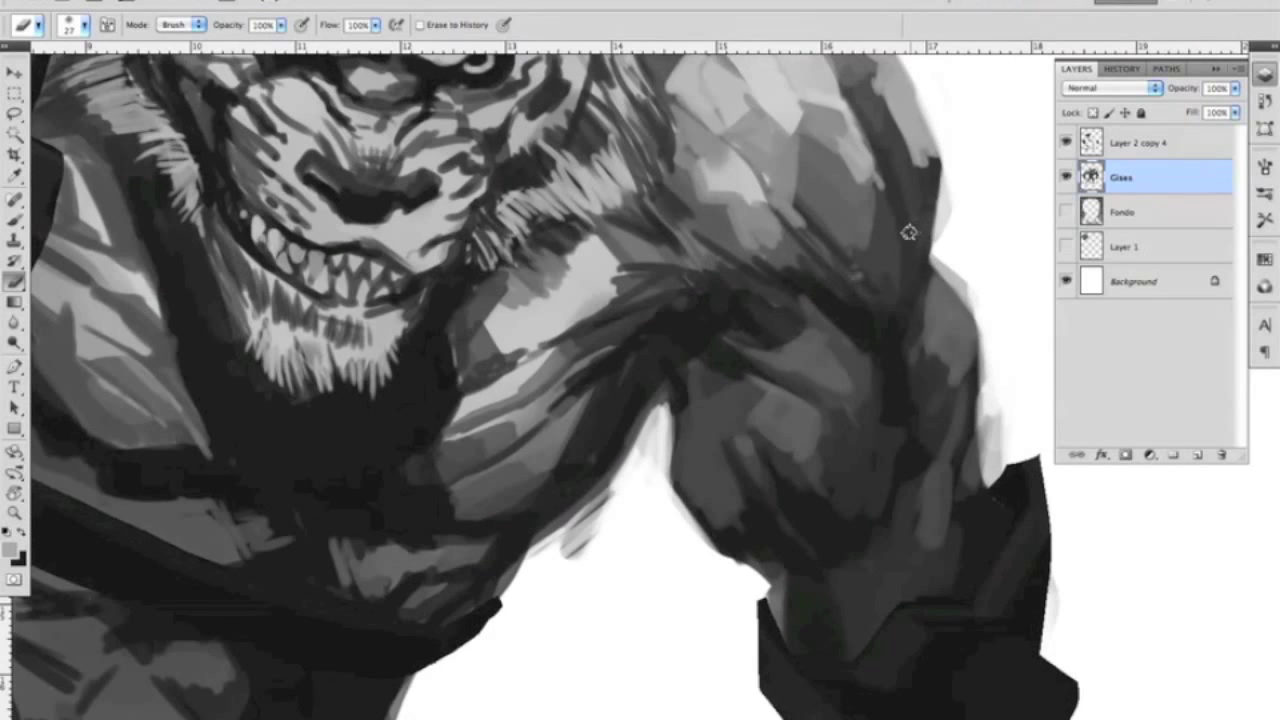
{"action": "left_click", "coordinate": [910, 228], "text": "ctrl+alt"}
Step: Outline a waist belt with a hanging side pouch on Layer 2 copy 4 and fill it with dark grey
{"action": "scroll", "coordinate": [820, 320], "scroll_direction": "down", "scroll_amount": 5}
{"action": "key", "text": "alt+]"}
{"action": "key", "text": "l"}
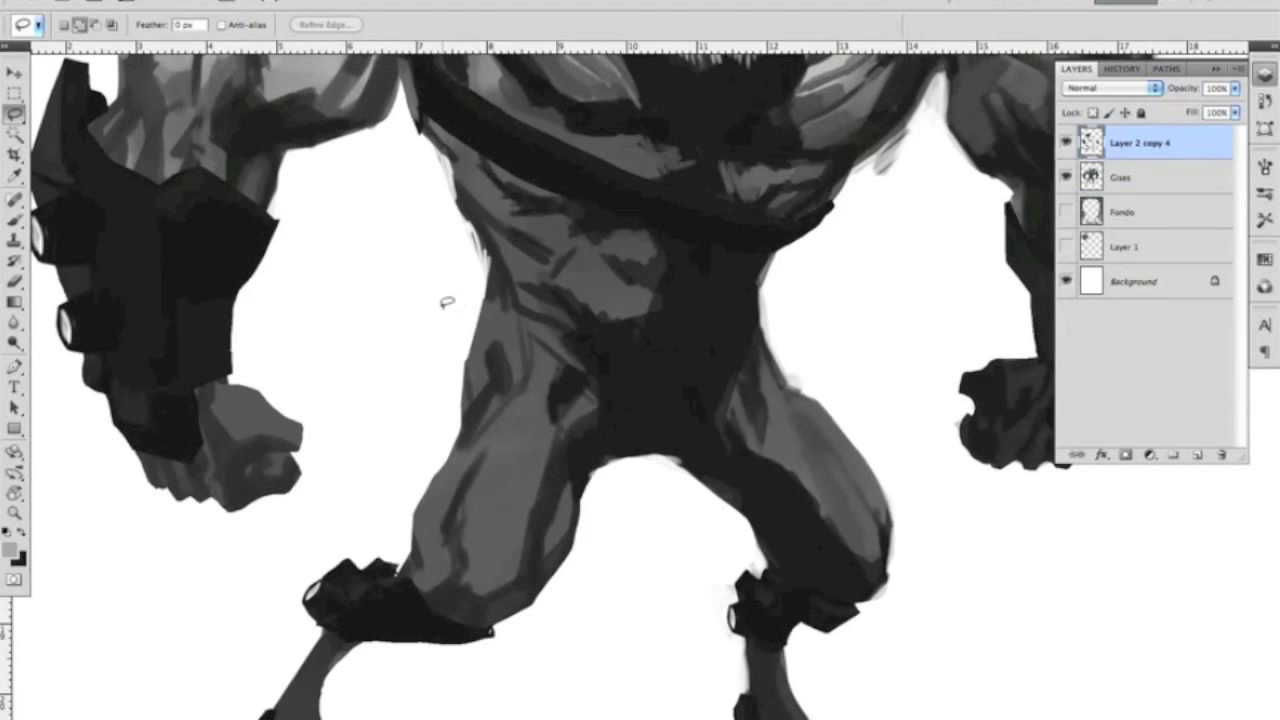
{"action": "left_click", "coordinate": [440, 296]}
{"action": "left_click", "coordinate": [488, 334], "text": "shift"}
{"action": "left_click", "coordinate": [768, 290]}
{"action": "left_click", "coordinate": [760, 336]}
{"action": "left_click", "coordinate": [495, 380]}
{"action": "left_click", "coordinate": [488, 334]}
{"action": "key", "text": "b"}
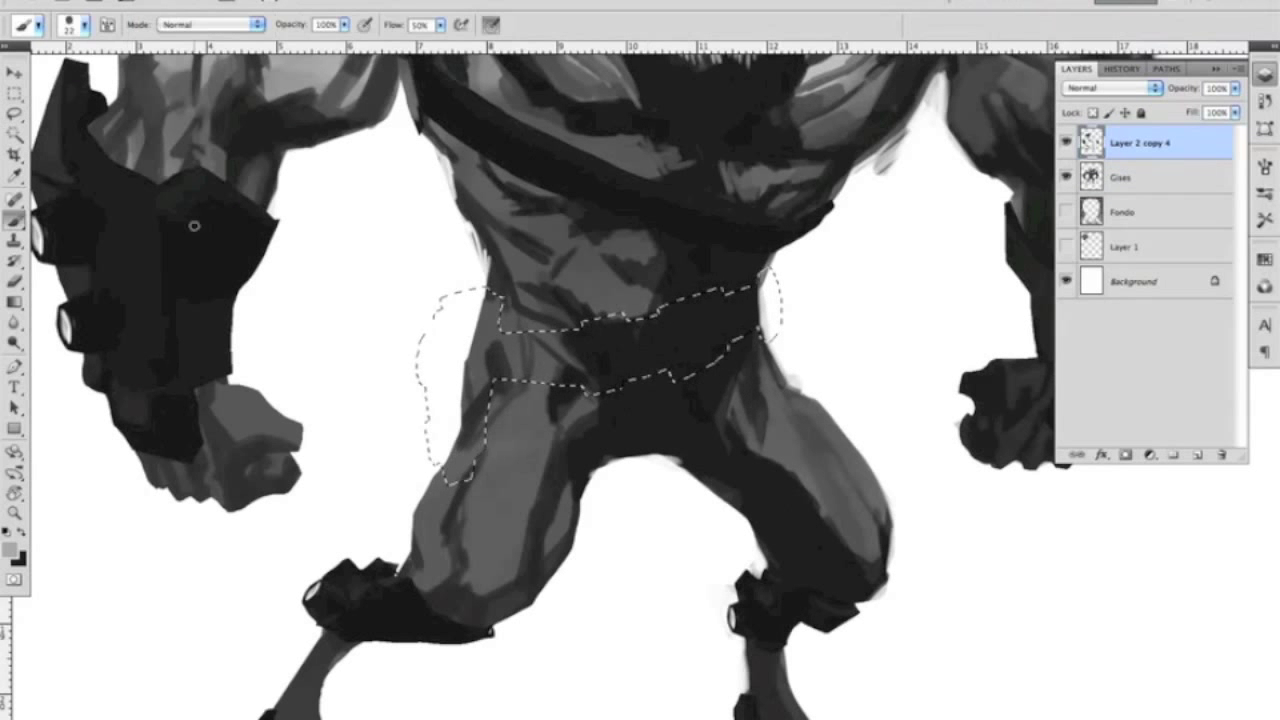
{"action": "key", "text": "alt+BackSpace"}
{"action": "key", "text": "ctrl+d"}
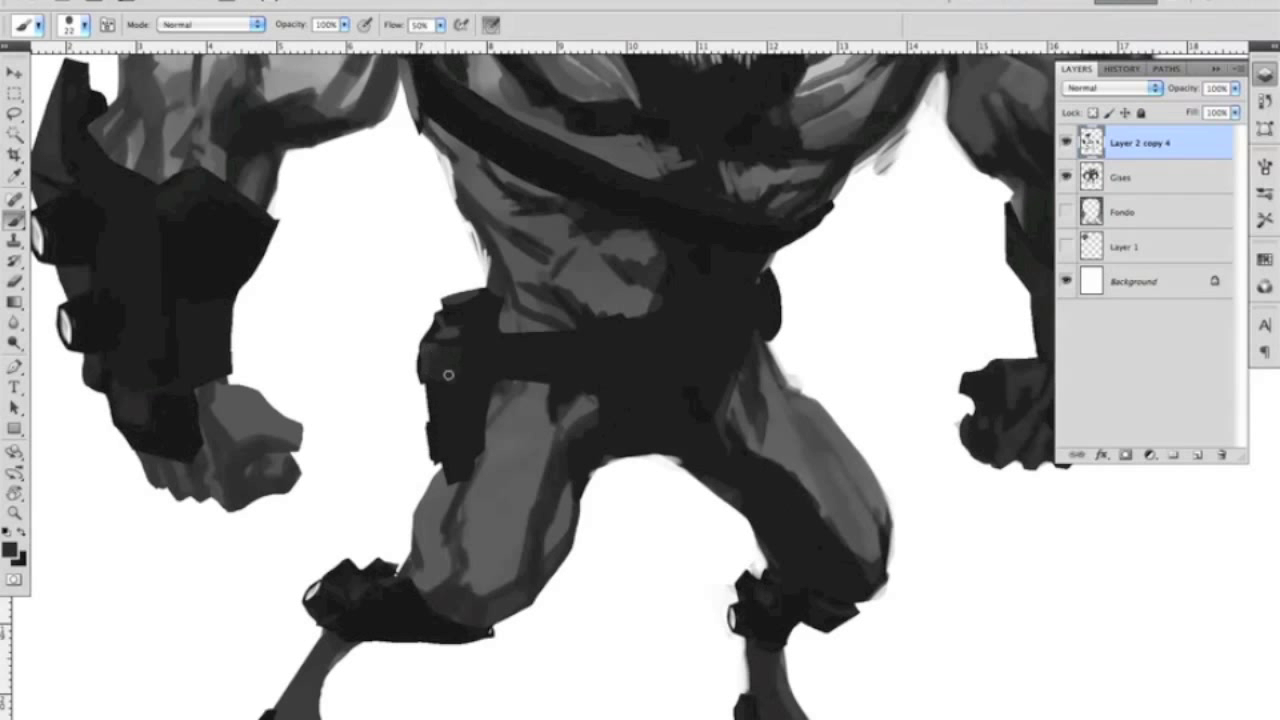
Step: Shade the belt's straps, buckle and loops in near-black, reducing the brush from 80 px to 27 px and 21 px
{"action": "right_click", "coordinate": [749, 263]}
{"action": "left_click", "coordinate": [733, 289]}
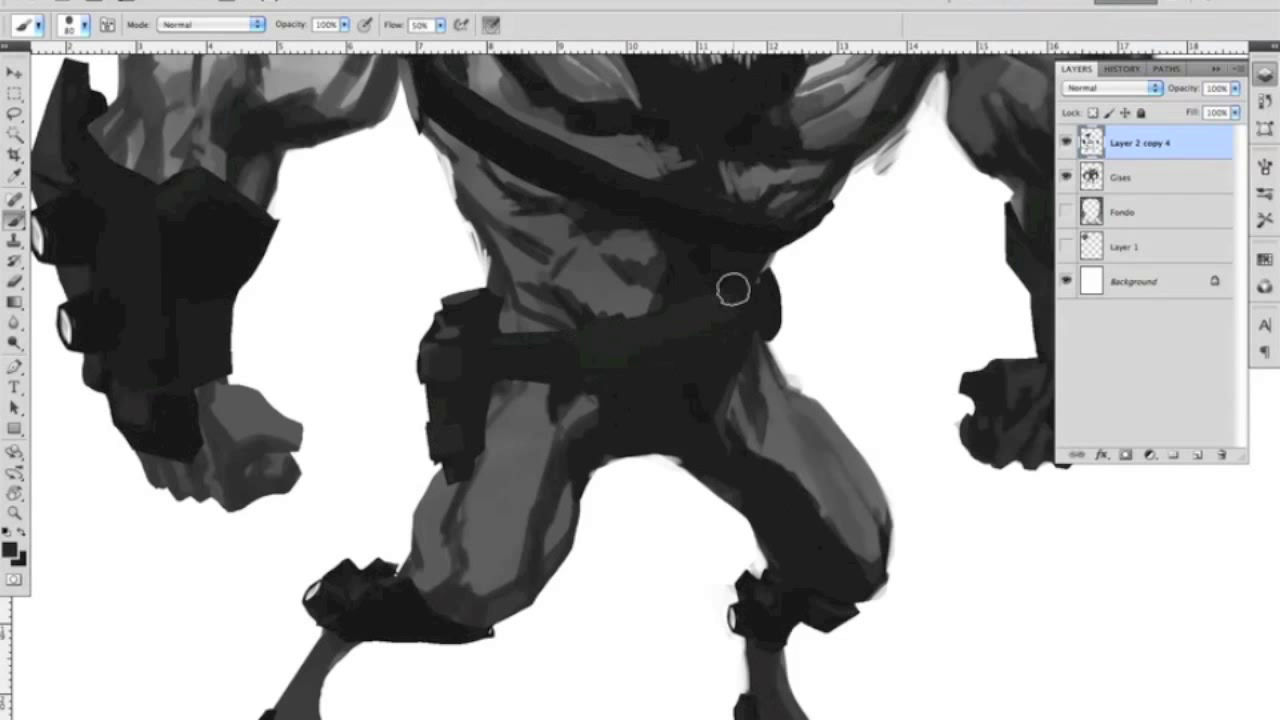
{"action": "left_click", "coordinate": [10, 547]}
{"action": "left_click", "coordinate": [651, 553]}
{"action": "left_click", "coordinate": [1063, 417]}
{"action": "mouse_move", "coordinate": [610, 345]}
{"action": "left_mouse_down"}
{"action": "mouse_move", "coordinate": [746, 351]}
{"action": "mouse_move", "coordinate": [562, 355]}
{"action": "left_mouse_up"}
{"action": "right_click", "coordinate": [562, 347]}
{"action": "key", "text": "Escape"}
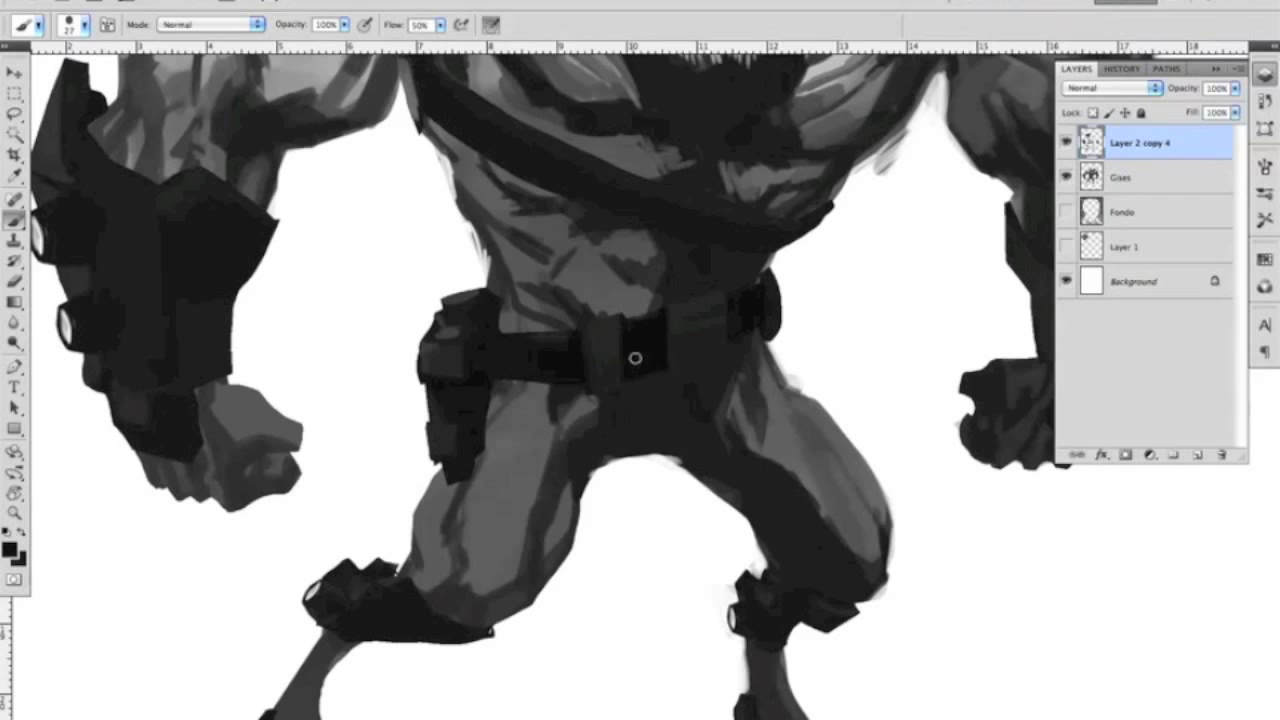
{"action": "right_click", "coordinate": [812, 232]}
{"action": "key", "text": "Escape"}
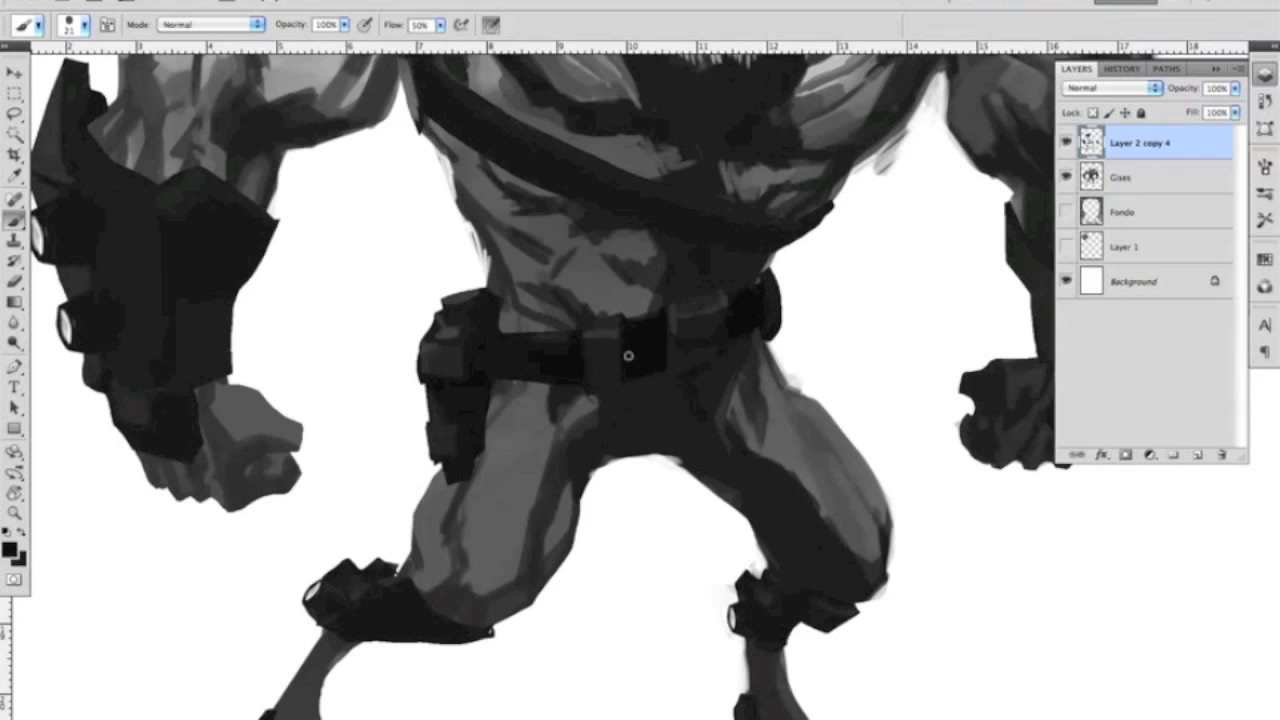
Step: Show the Fondo layer and select the angular background frame above and on both sides of the creature
{"action": "key", "text": "z"}
{"action": "left_click_drag", "start_coordinate": [466, 327], "coordinate": [650, 285]}
{"action": "key", "text": "super+0"}
{"action": "left_click", "coordinate": [1066, 212]}
{"action": "key", "text": "l"}
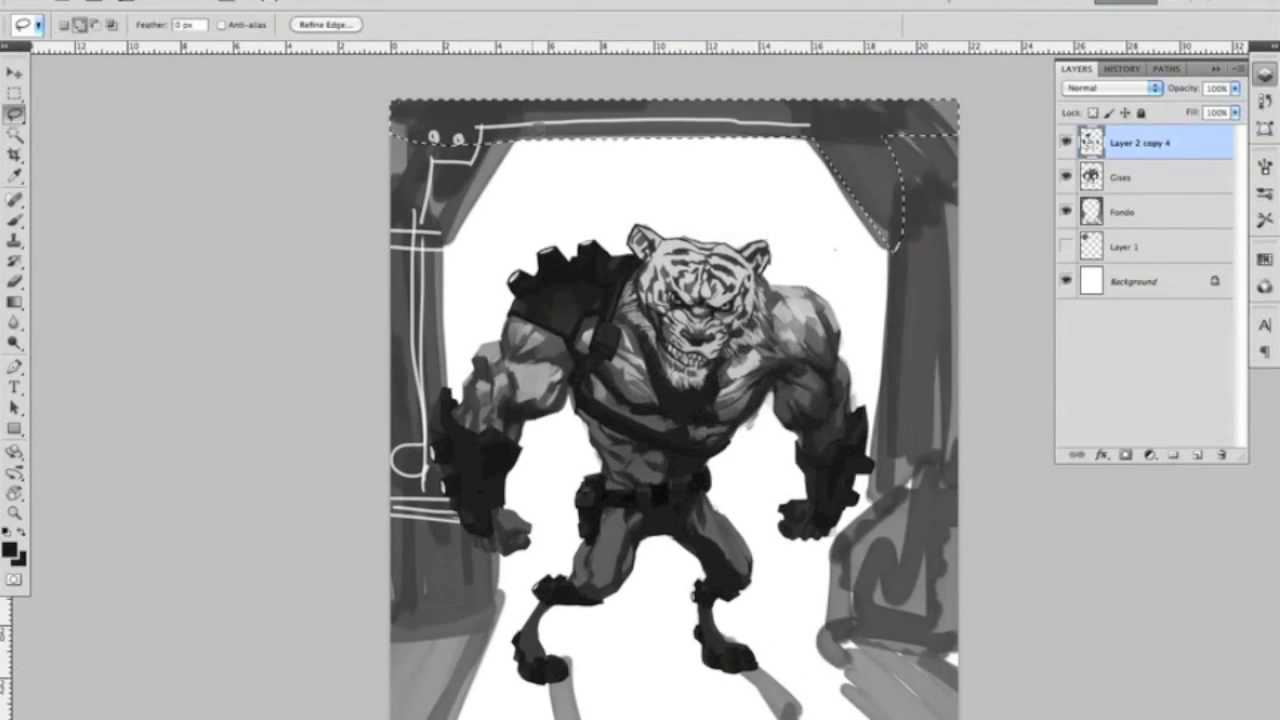
{"action": "scroll", "coordinate": [535, 224], "scroll_direction": "down", "scroll_amount": 5}
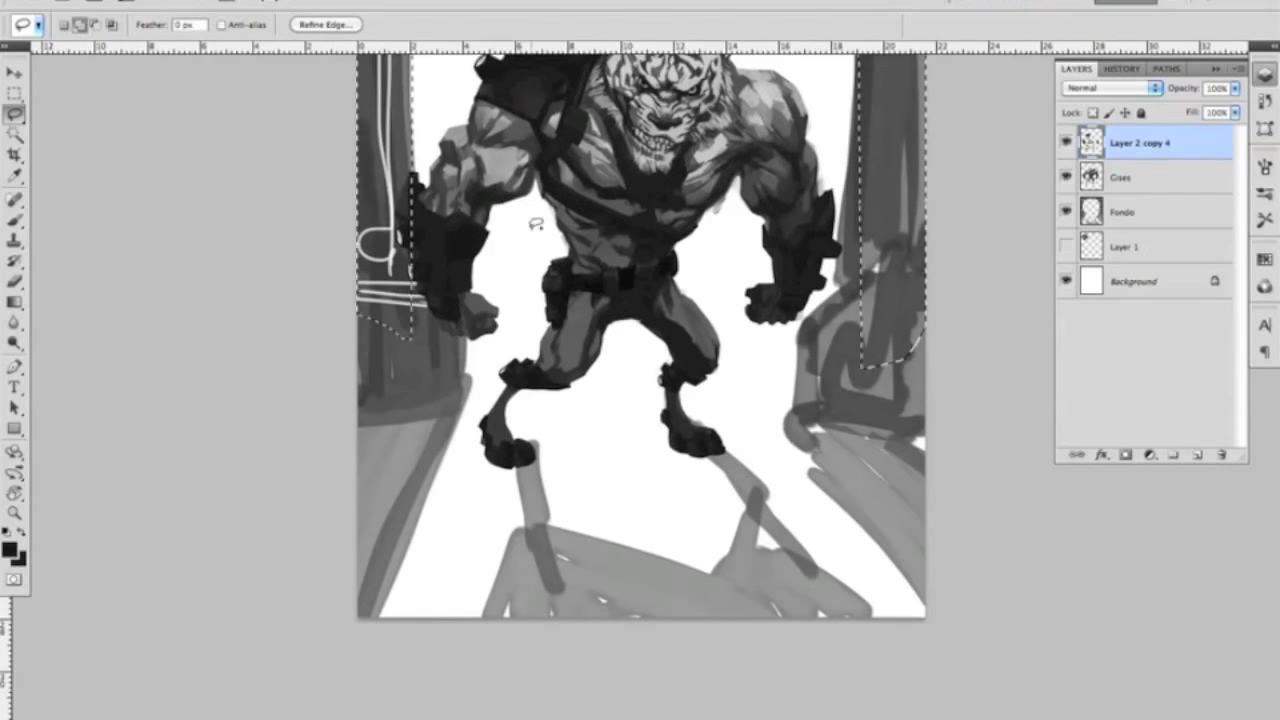
{"action": "left_click_drag", "start_coordinate": [535, 224], "coordinate": [466, 403]}
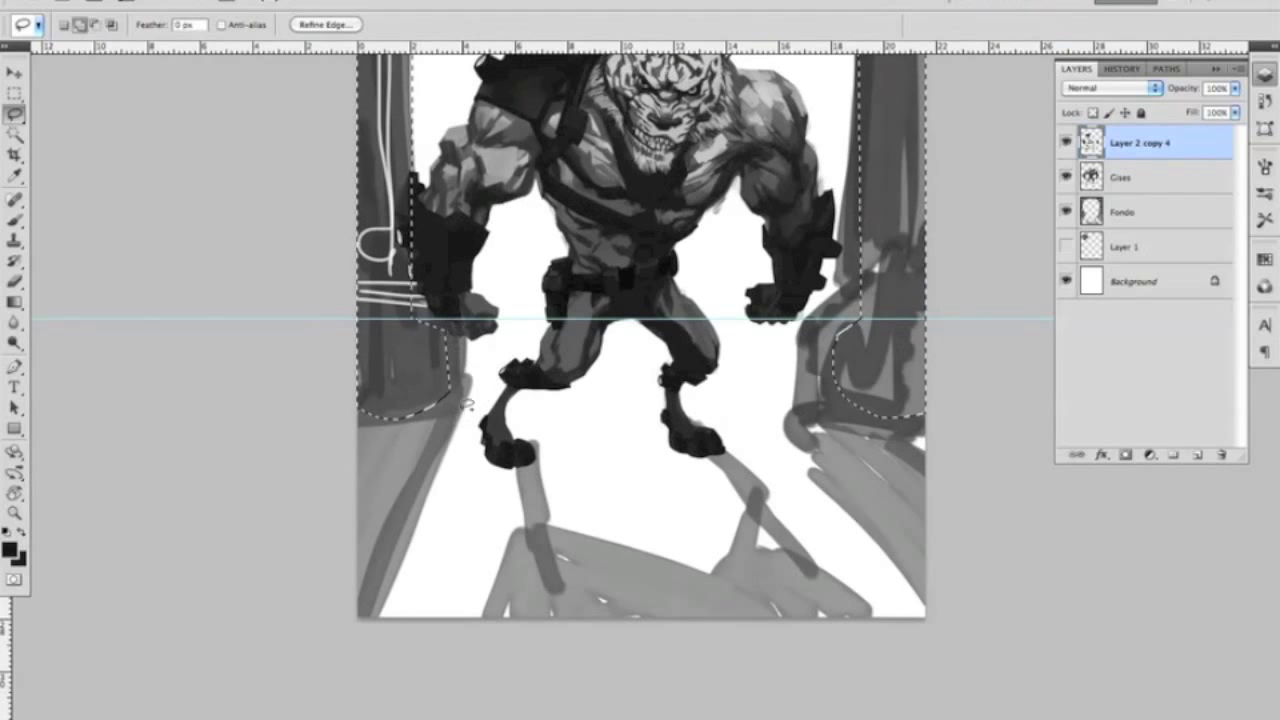
Step: Add a horizontal guide at shin height and square off the lower ends of the frame selection along it
{"action": "left_click_drag", "start_coordinate": [658, 46], "coordinate": [766, 409]}
{"action": "key", "text": "m"}
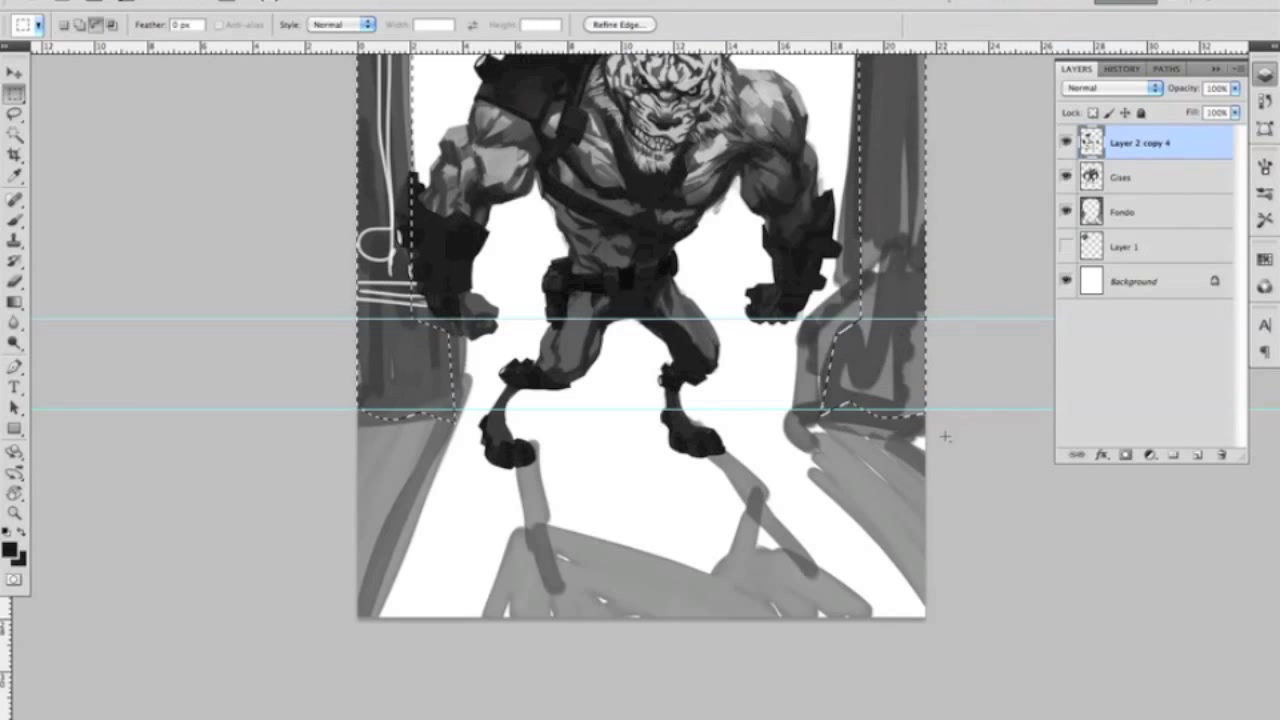
{"action": "left_click_drag", "start_coordinate": [926, 398], "coordinate": [826, 412]}
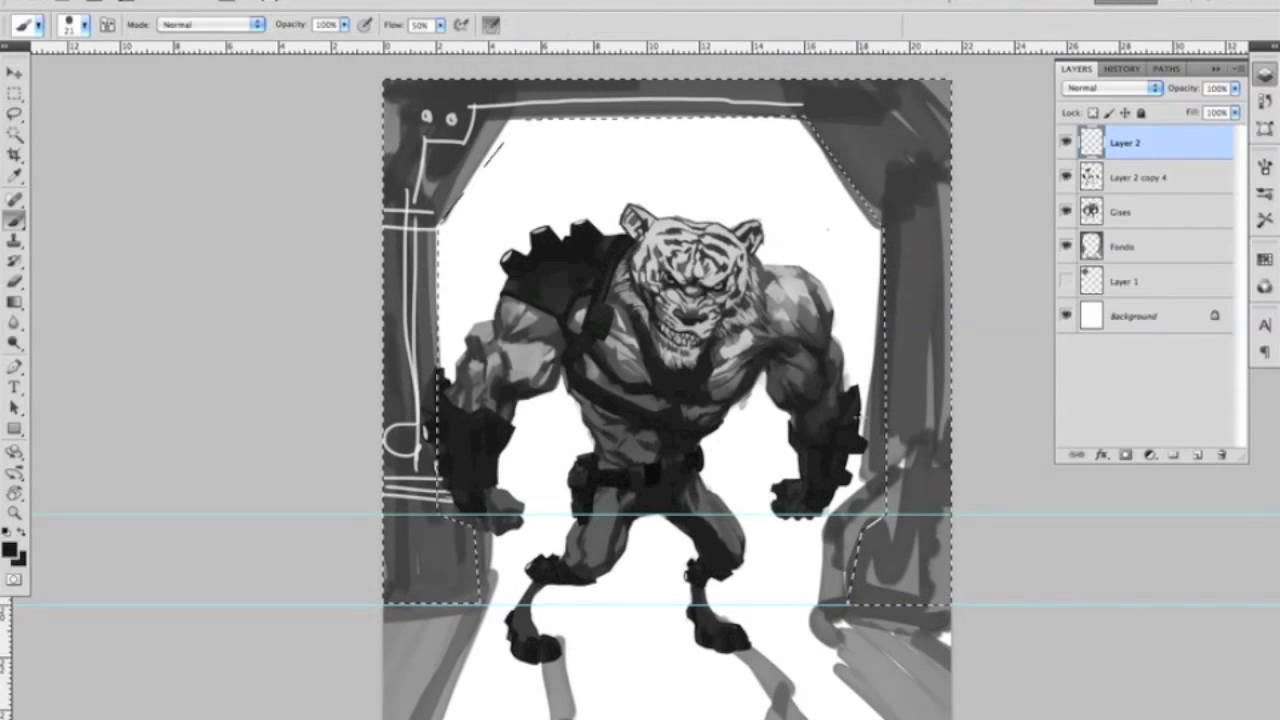
Step: Fill the frame selection with near-black on Layer 2, move the layer below Gises and deselect
{"action": "key", "text": "alt+BackSpace"}
{"action": "key", "text": "ctrl+bracketleft"}
{"action": "key", "text": "ctrl+bracketleft"}
{"action": "key", "text": "ctrl+d"}
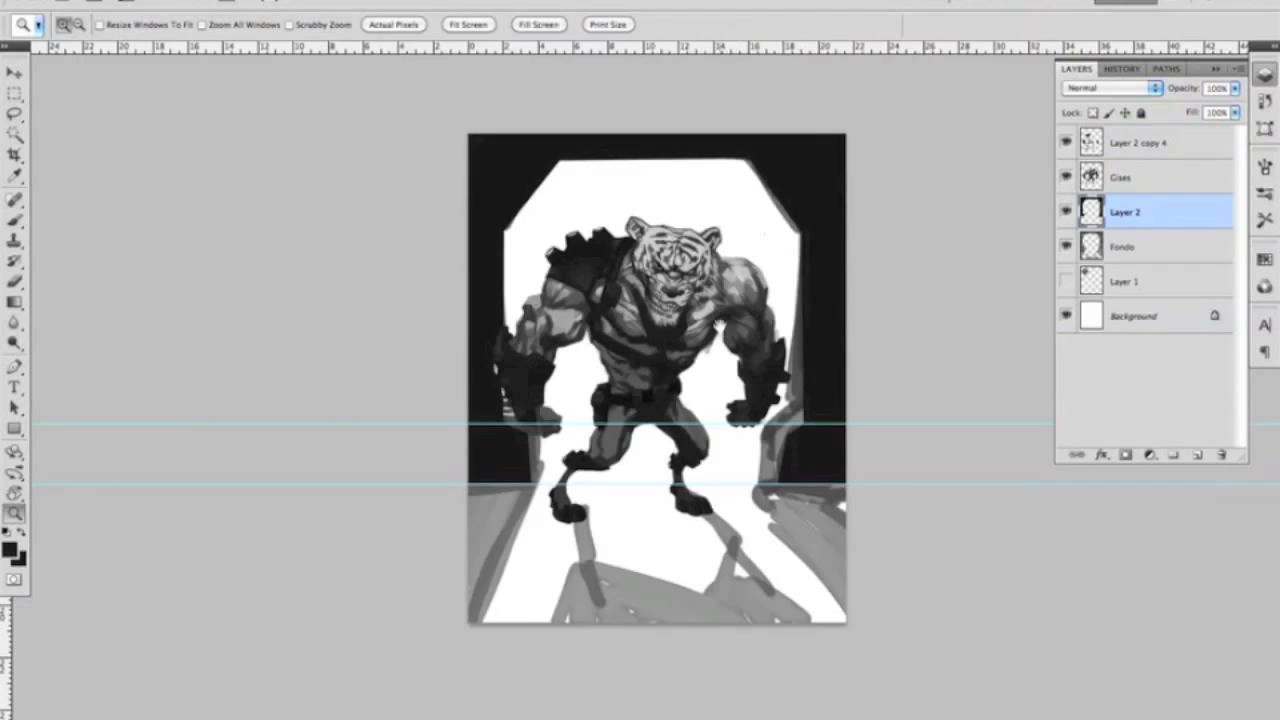
Step: Extend the dark frame down both sides of the floor with slanted edges and clear the rough background sketch
{"action": "key", "text": "l"}
{"action": "mouse_move", "coordinate": [522, 450]}
{"action": "left_mouse_down"}
{"action": "mouse_move", "coordinate": [985, 661]}
{"action": "mouse_move", "coordinate": [1000, 628]}
{"action": "left_mouse_up"}
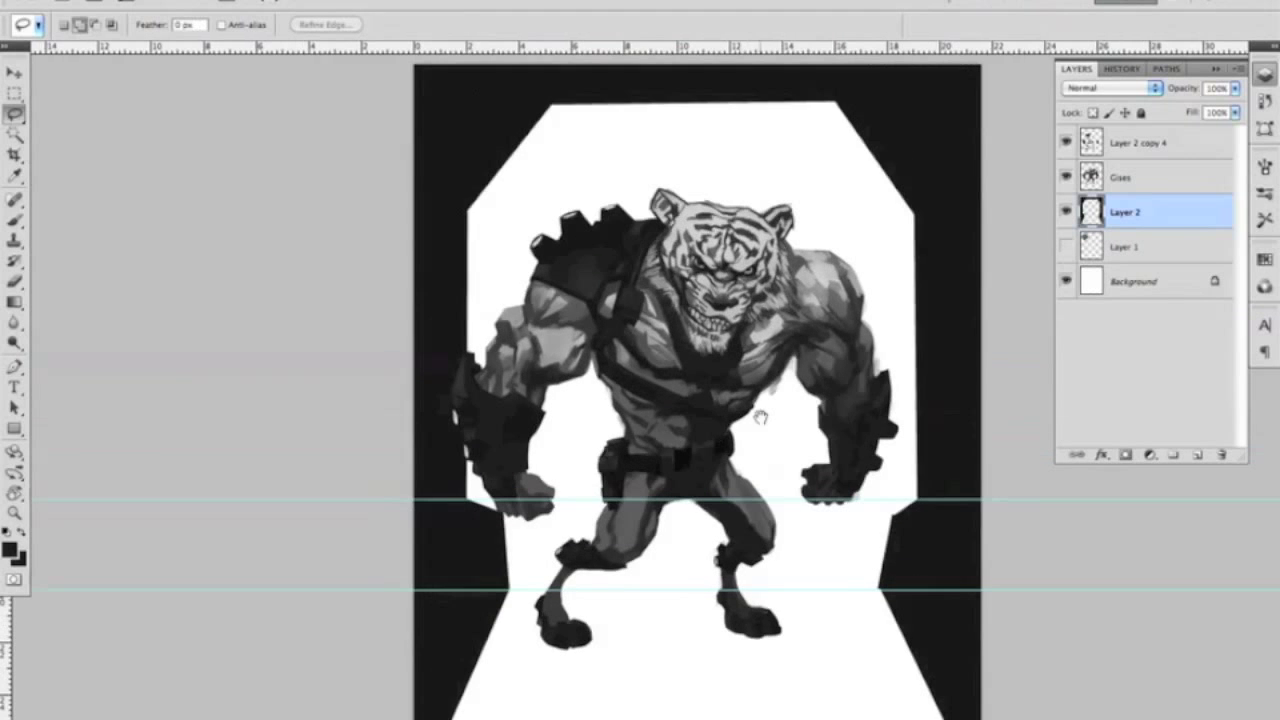
Step: Select the inner shadow areas of the creature's arms, torso, legs and feet, leaving the outer edges unselected
{"action": "key", "text": "ctrl+plus"}
{"action": "mouse_move", "coordinate": [370, 420]}
{"action": "left_mouse_down"}
{"action": "mouse_move", "coordinate": [552, 408]}
{"action": "mouse_move", "coordinate": [482, 226]}
{"action": "left_mouse_up"}
{"action": "mouse_move", "coordinate": [650, 250]}
{"action": "left_mouse_down"}
{"action": "mouse_move", "coordinate": [680, 586]}
{"action": "mouse_move", "coordinate": [700, 440]}
{"action": "mouse_move", "coordinate": [770, 330]}
{"action": "mouse_move", "coordinate": [733, 285]}
{"action": "mouse_move", "coordinate": [700, 380]}
{"action": "mouse_move", "coordinate": [700, 470]}
{"action": "mouse_move", "coordinate": [720, 510]}
{"action": "mouse_move", "coordinate": [600, 315]}
{"action": "mouse_move", "coordinate": [340, 590]}
{"action": "mouse_move", "coordinate": [715, 545]}
{"action": "mouse_move", "coordinate": [780, 570]}
{"action": "left_mouse_up"}
{"action": "scroll", "coordinate": [680, 586], "scroll_direction": "up", "scroll_amount": 5}
{"action": "scroll", "coordinate": [760, 320], "scroll_direction": "down", "scroll_amount": 5}
{"action": "scroll", "coordinate": [733, 285], "scroll_direction": "left", "scroll_amount": 2}
{"action": "scroll", "coordinate": [720, 510], "scroll_direction": "down", "scroll_amount": 5}
{"action": "key", "text": "z"}
{"action": "key", "text": "ctrl+0"}
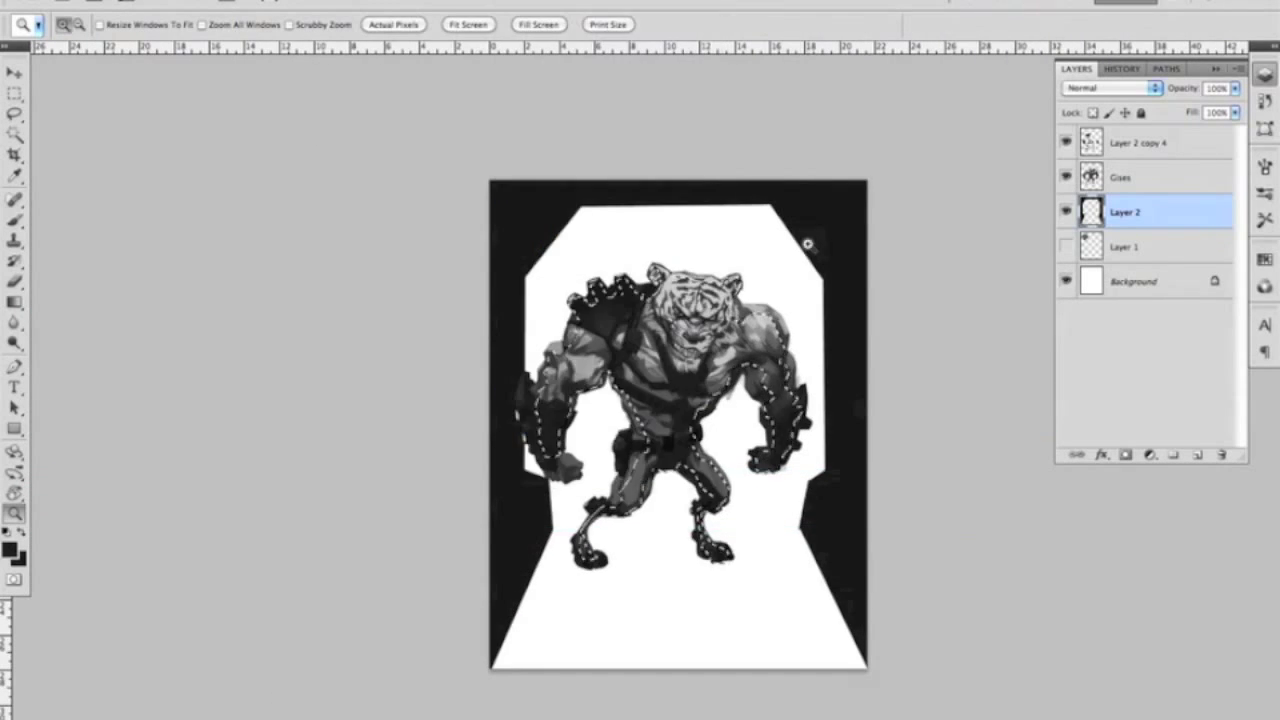
Step: Darken the selected shadow areas on Gises and Layer 2 copy 4 with Hue/Saturation, using Lightness -37 on Layer 2 copy 4
{"action": "key", "text": "ctrl+plus"}
{"action": "key", "text": "ctrl+u"}
{"action": "left_click_drag", "start_coordinate": [893, 378], "coordinate": [838, 385]}
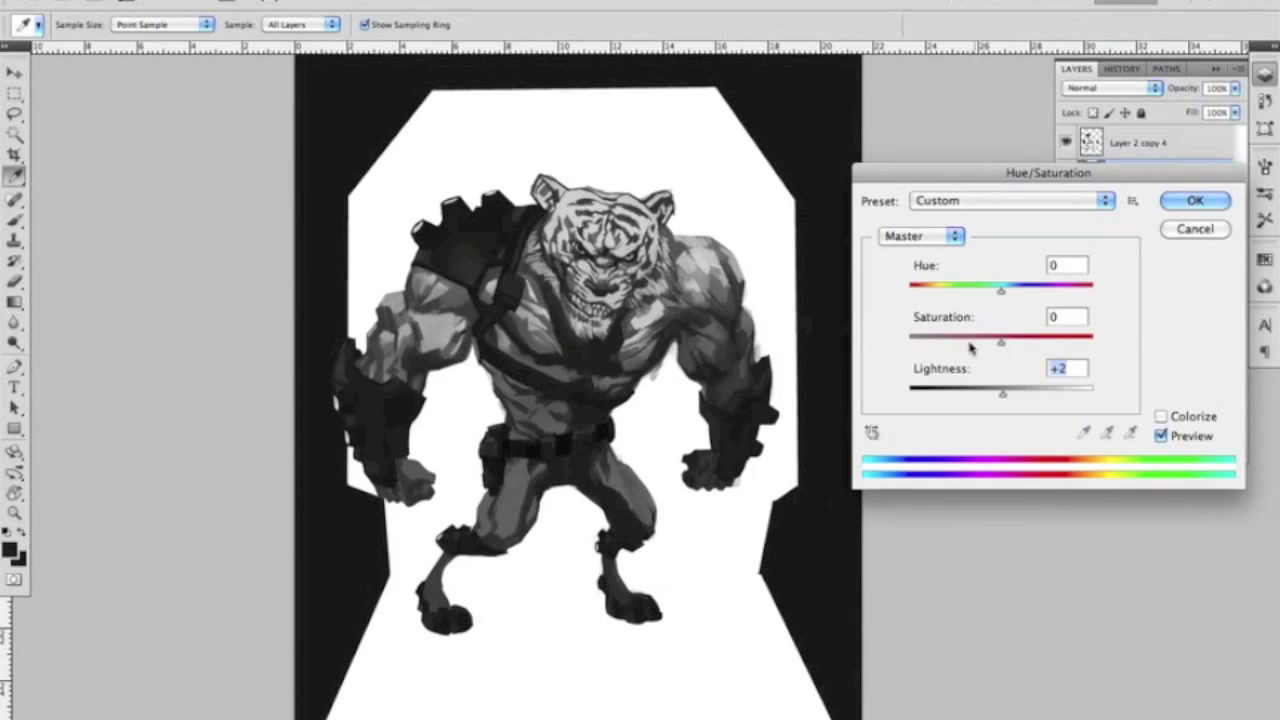
{"action": "left_click_drag", "start_coordinate": [990, 392], "coordinate": [943, 392]}
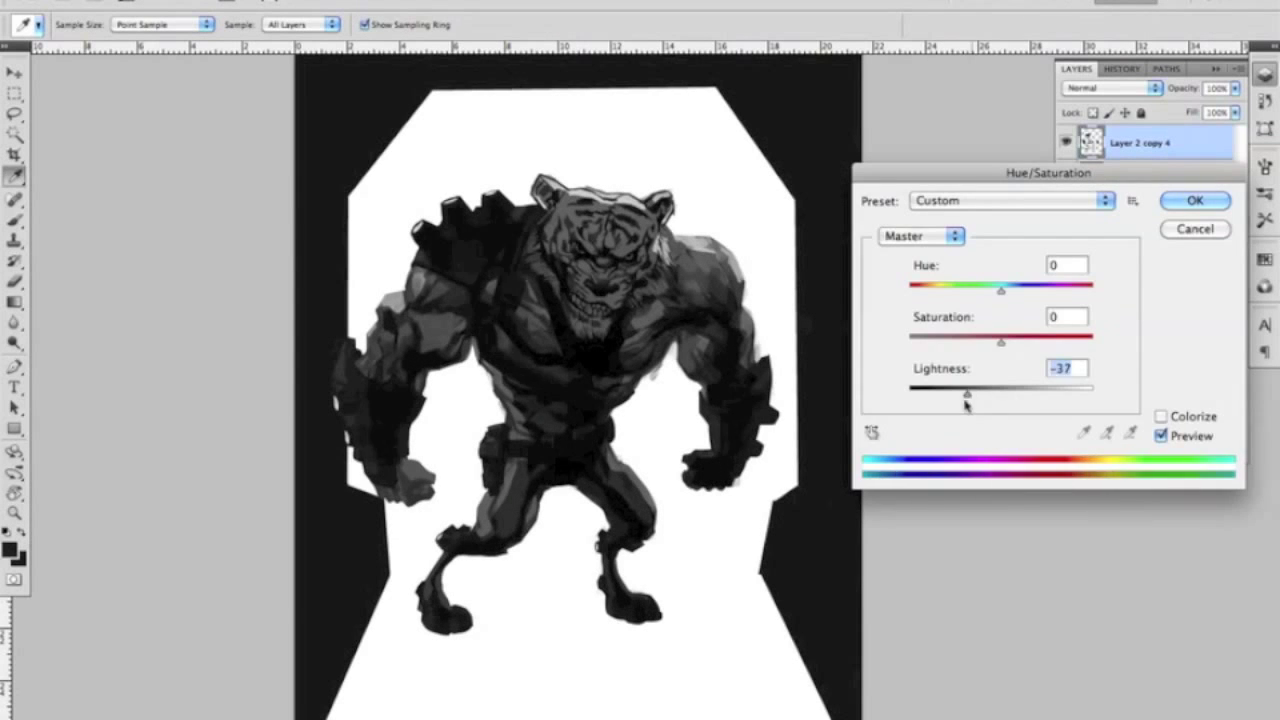
{"action": "key", "text": "Return"}
Step: Select the deeper shadow shapes across the tiger's face, brow and muzzle and over the bare shoulder
{"action": "key", "text": "z"}
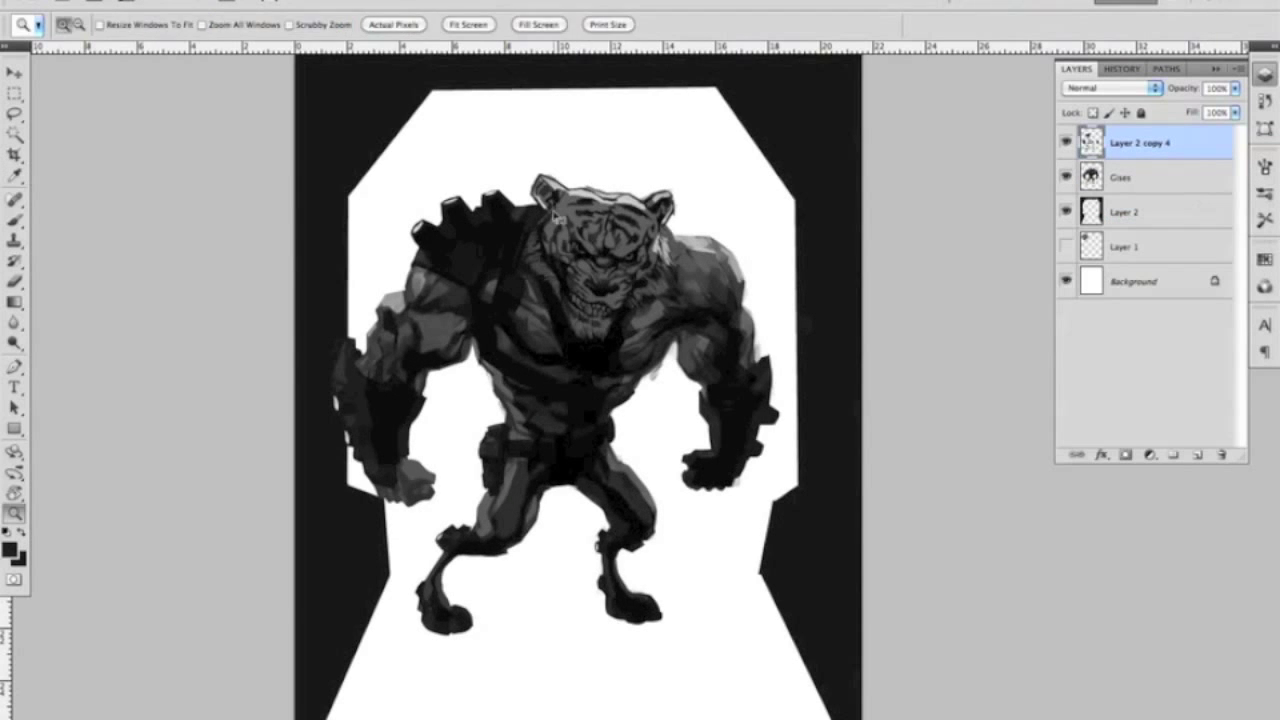
{"action": "left_click", "coordinate": [600, 280]}
{"action": "left_click", "coordinate": [600, 280]}
{"action": "key", "text": "l"}
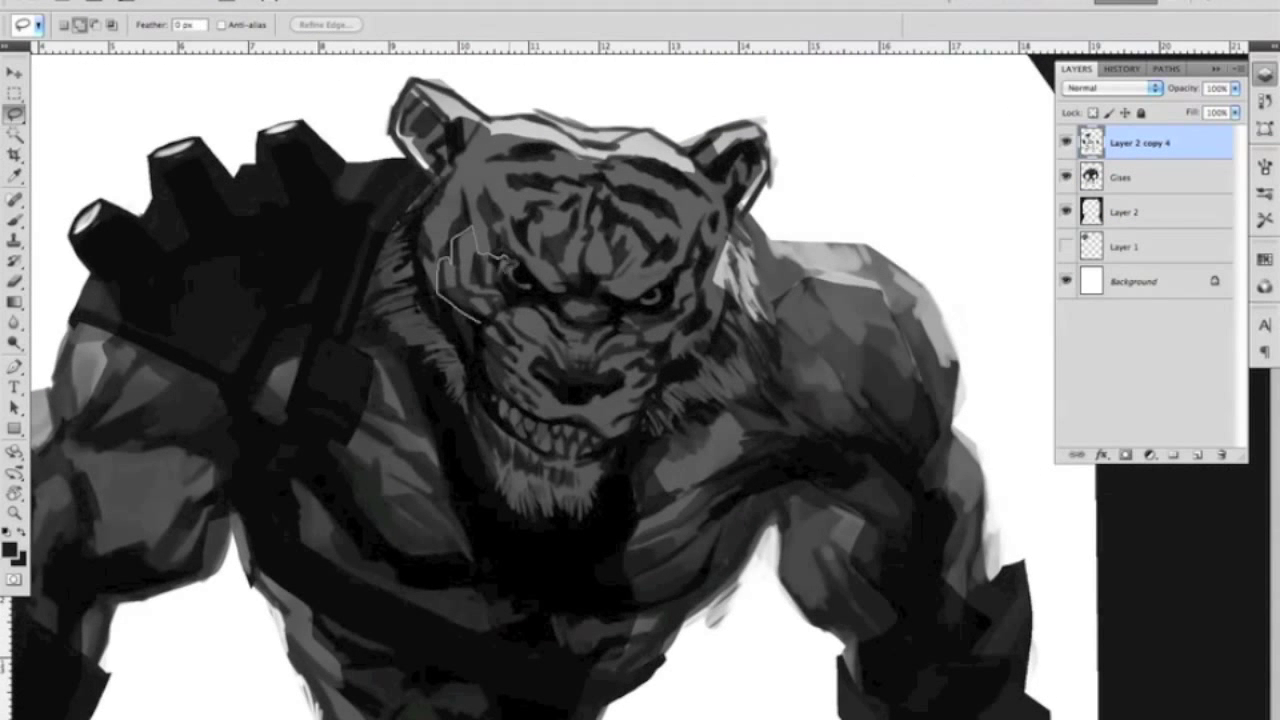
{"action": "left_click_drag", "start_coordinate": [610, 434], "coordinate": [525, 180]}
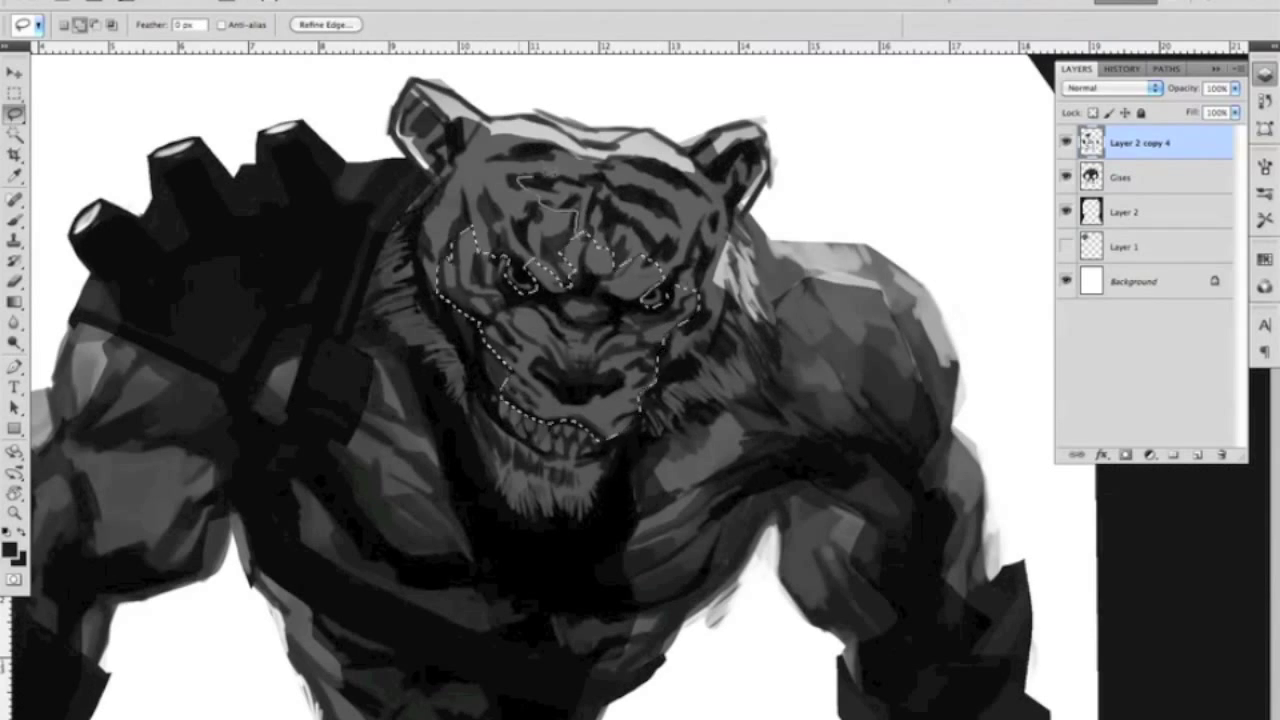
{"action": "key", "text": "ctrl+minus"}
{"action": "left_click_drag", "start_coordinate": [614, 171], "coordinate": [771, 60]}
{"action": "mouse_move", "coordinate": [643, 129]}
{"action": "left_mouse_down"}
{"action": "mouse_move", "coordinate": [857, 371]}
{"action": "mouse_move", "coordinate": [700, 430]}
{"action": "left_mouse_up"}
{"action": "key", "text": "ctrl+plus"}
{"action": "key", "text": "ctrl+minus"}
{"action": "scroll", "coordinate": [640, 360], "scroll_direction": "up", "scroll_amount": 3}
{"action": "key", "text": "ctrl+plus"}
Step: Darken the face and shoulder shadow shapes by lowering Lightness in Hue/Saturation
{"action": "key", "text": "ctrl+d"}
{"action": "key", "text": "ctrl+u"}
{"action": "left_click_drag", "start_coordinate": [1006, 383], "coordinate": [949, 383]}
{"action": "key", "text": "Return"}
Step: Select the inner shadows of the arm, fist and legs on the Gises layer and darken them with Hue/Saturation
{"action": "left_click", "coordinate": [1120, 177]}
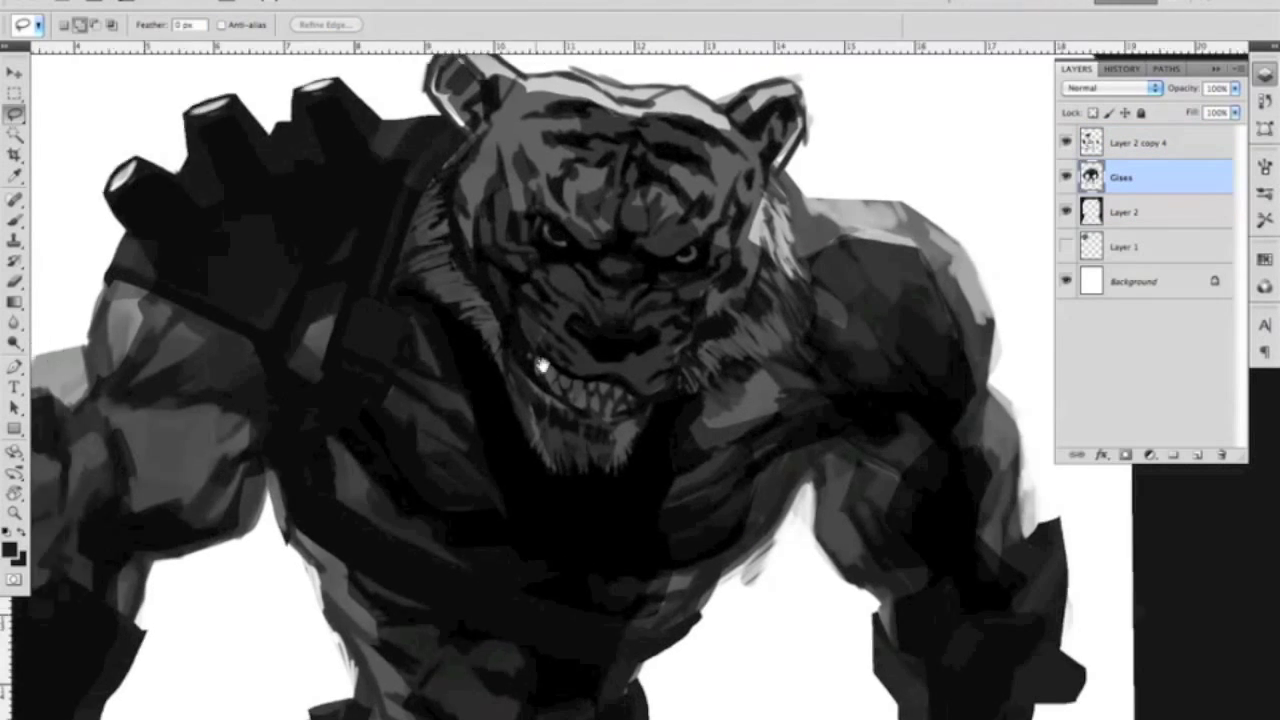
{"action": "scroll", "coordinate": [398, 257], "scroll_direction": "left", "scroll_amount": 5}
{"action": "mouse_move", "coordinate": [398, 257]}
{"action": "left_mouse_down"}
{"action": "mouse_move", "coordinate": [335, 375]}
{"action": "mouse_move", "coordinate": [490, 500]}
{"action": "mouse_move", "coordinate": [717, 360]}
{"action": "mouse_move", "coordinate": [651, 495]}
{"action": "left_mouse_up"}
{"action": "scroll", "coordinate": [651, 495], "scroll_direction": "down", "scroll_amount": 5}
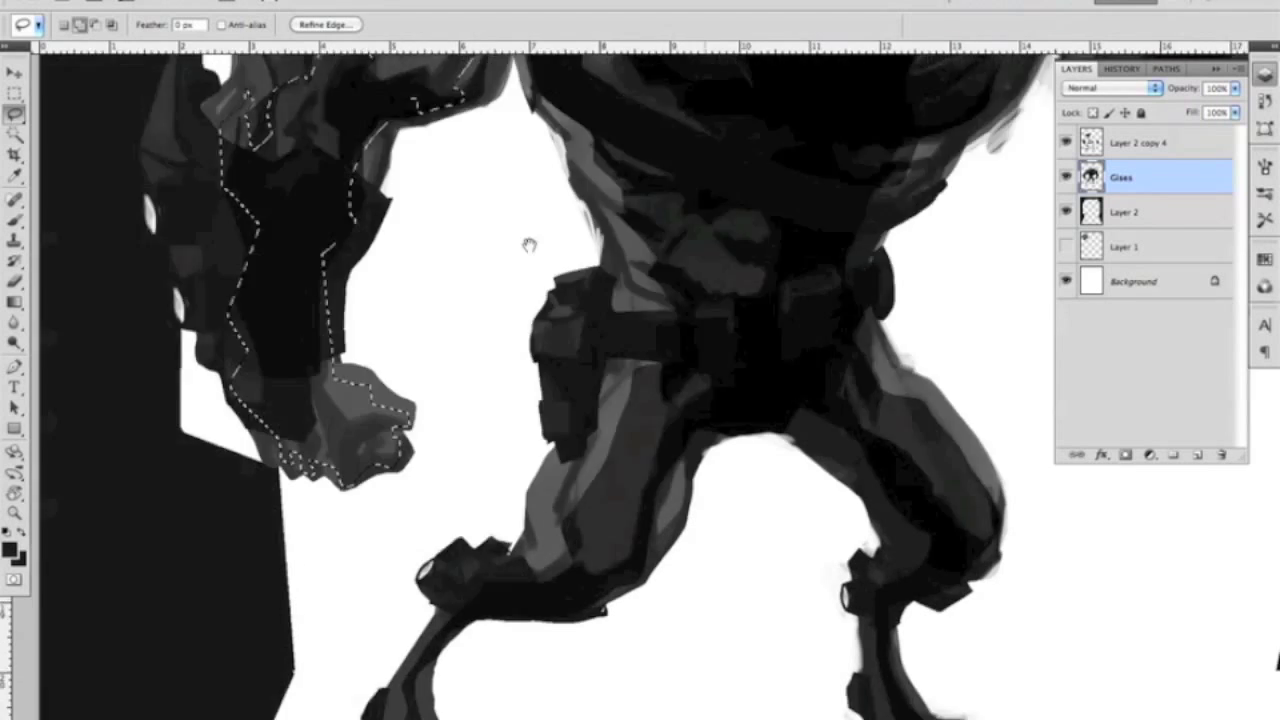
{"action": "scroll", "coordinate": [529, 243], "scroll_direction": "down", "scroll_amount": 3}
{"action": "mouse_move", "coordinate": [348, 318]}
{"action": "left_mouse_down"}
{"action": "mouse_move", "coordinate": [500, 314]}
{"action": "mouse_move", "coordinate": [348, 318]}
{"action": "left_mouse_up"}
{"action": "mouse_move", "coordinate": [647, 455]}
{"action": "left_mouse_down"}
{"action": "mouse_move", "coordinate": [745, 445]}
{"action": "mouse_move", "coordinate": [647, 455]}
{"action": "left_mouse_up"}
{"action": "scroll", "coordinate": [530, 380], "scroll_direction": "up", "scroll_amount": 3}
{"action": "key", "text": "ctrl+u"}
{"action": "key", "text": "Return"}
Step: Brighten the light areas of the creature on the Gises layer with a Levels adjustment
{"action": "key", "text": "ctrl+0"}
{"action": "key", "text": "z"}
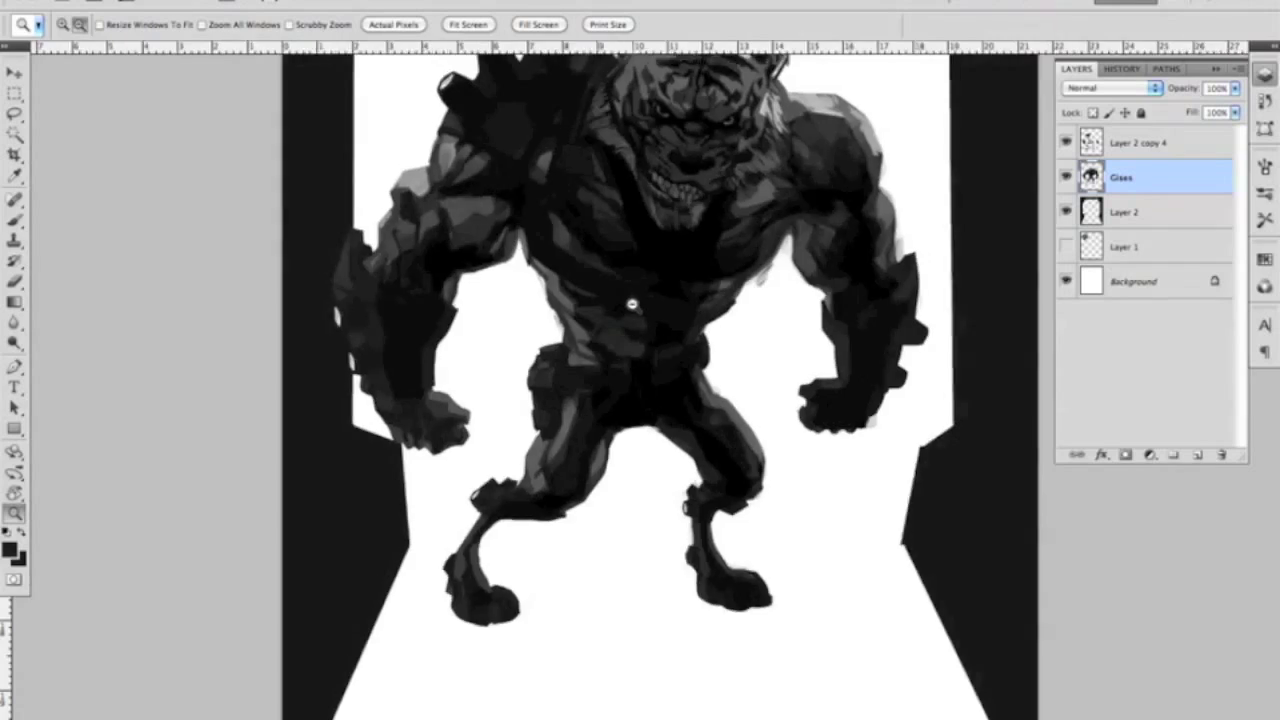
{"action": "left_click", "coordinate": [709, 288]}
{"action": "scroll", "coordinate": [709, 288], "scroll_direction": "up", "scroll_amount": 5}
{"action": "key", "text": "ctrl+0"}
{"action": "key", "text": "i"}
{"action": "key", "text": "ctrl+l"}
{"action": "left_click_drag", "start_coordinate": [766, 180], "coordinate": [930, 187]}
{"action": "left_click_drag", "start_coordinate": [997, 386], "coordinate": [947, 386]}
{"action": "left_click", "coordinate": [1065, 216]}
Step: Paint light rim highlights along the bare shoulder, both arms and the side of the waist with a 21 px brush
{"action": "key", "text": "z"}
{"action": "left_click", "coordinate": [632, 246]}
{"action": "key", "text": "b"}
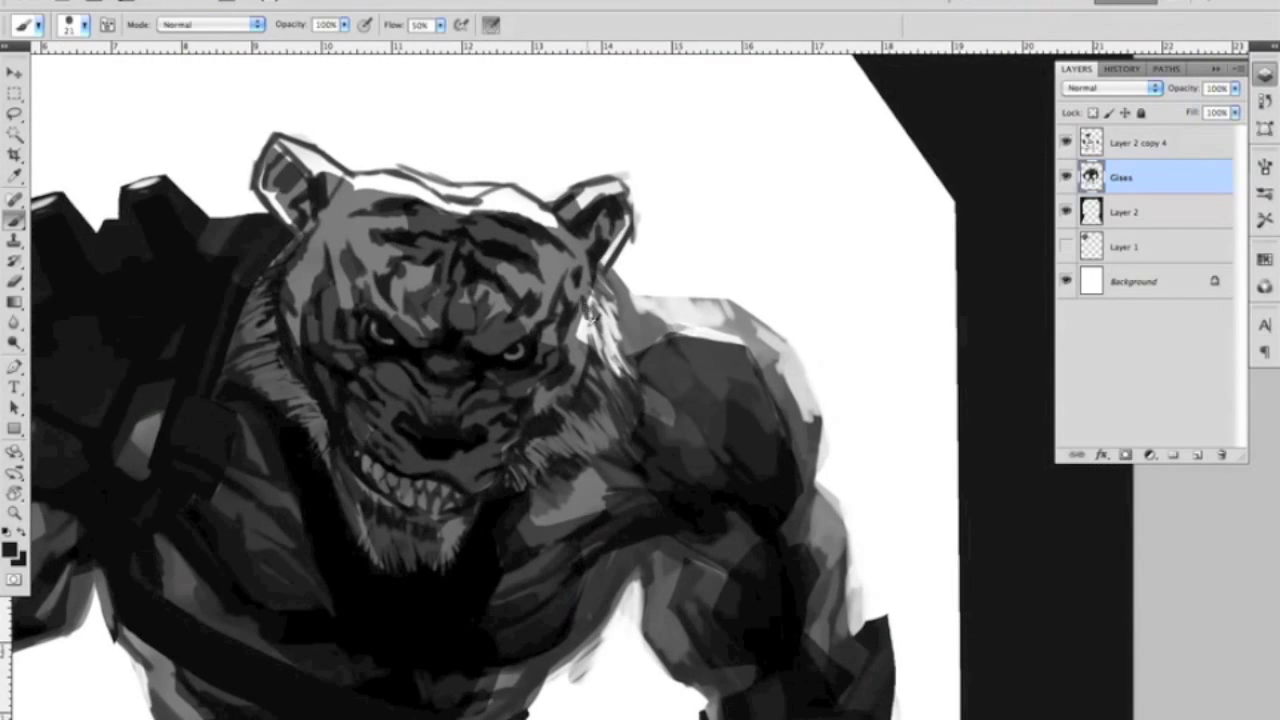
{"action": "left_click_drag", "start_coordinate": [824, 304], "coordinate": [669, 224]}
{"action": "mouse_move", "coordinate": [600, 250]}
{"action": "left_mouse_down"}
{"action": "mouse_move", "coordinate": [690, 465]}
{"action": "mouse_move", "coordinate": [514, 134]}
{"action": "left_mouse_up"}
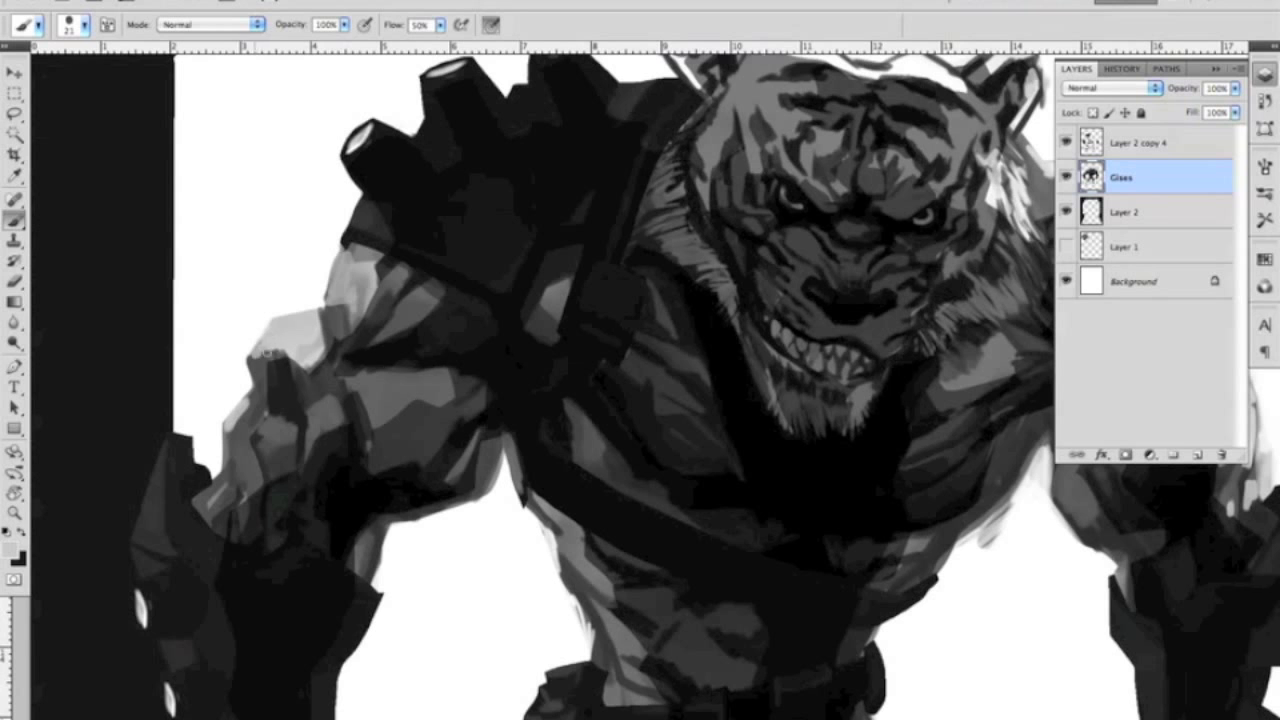
{"action": "left_click_drag", "start_coordinate": [571, 596], "coordinate": [456, 450]}
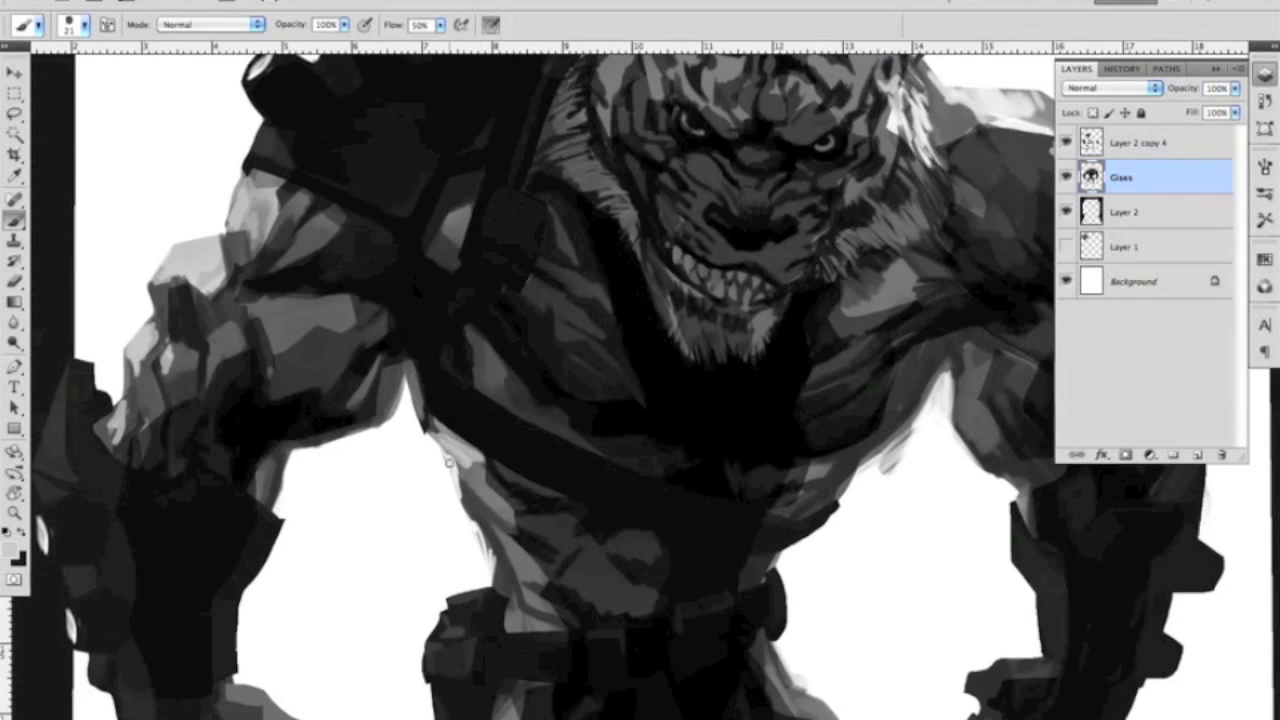
{"action": "left_click_drag", "start_coordinate": [487, 507], "coordinate": [492, 351]}
Step: Paint light edge highlights on the belt, its buckle loops and the side pouches on Layer 2 copy 4
{"action": "key", "text": "alt+bracketright"}
{"action": "key", "text": "ctrl+h"}
{"action": "key", "text": "ctrl+h"}
{"action": "left_click_drag", "start_coordinate": [818, 344], "coordinate": [628, 324]}
{"action": "left_click_drag", "start_coordinate": [560, 400], "coordinate": [914, 550]}
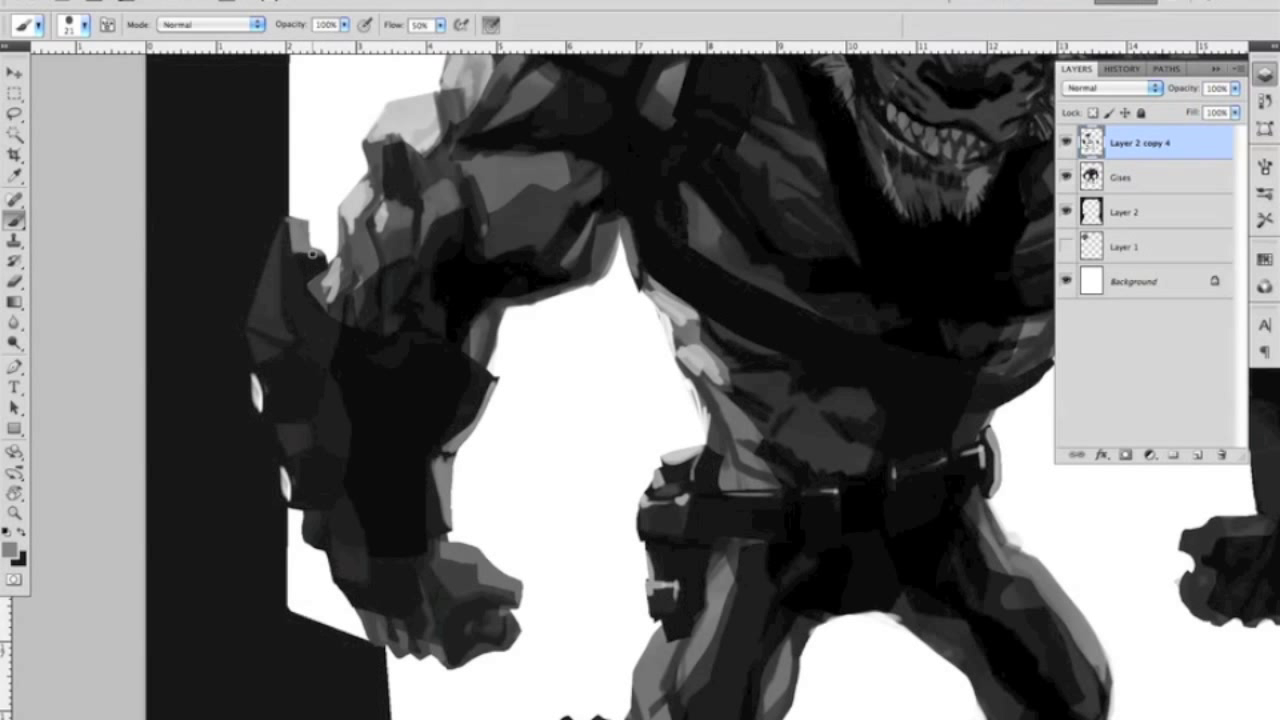
Step: Shade the forearm guard beside the pouch with grey facets and near-black recesses down to the wrist
{"action": "left_click_drag", "start_coordinate": [294, 303], "coordinate": [325, 345]}
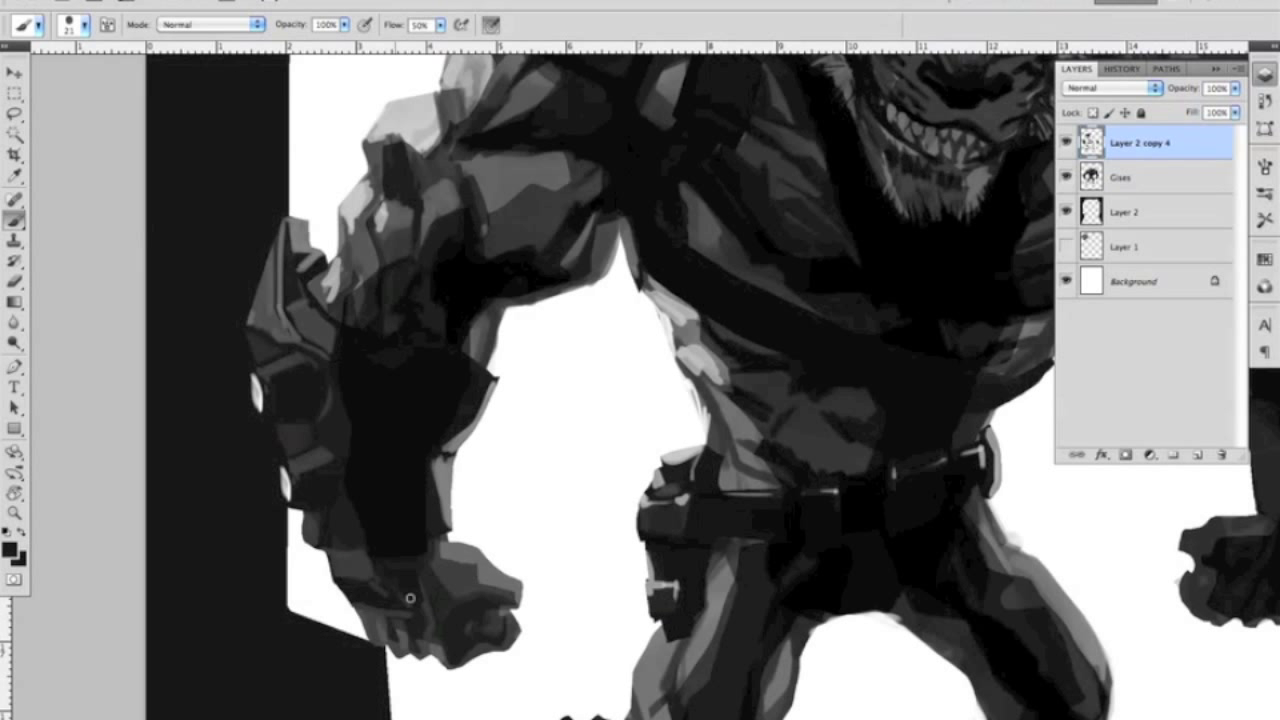
{"action": "left_click_drag", "start_coordinate": [410, 598], "coordinate": [372, 568]}
{"action": "mouse_move", "coordinate": [323, 488]}
{"action": "left_mouse_down"}
{"action": "mouse_move", "coordinate": [386, 519]}
{"action": "mouse_move", "coordinate": [354, 406]}
{"action": "mouse_move", "coordinate": [272, 390]}
{"action": "mouse_move", "coordinate": [330, 403]}
{"action": "mouse_move", "coordinate": [283, 398]}
{"action": "mouse_move", "coordinate": [322, 413]}
{"action": "mouse_move", "coordinate": [349, 495]}
{"action": "mouse_move", "coordinate": [344, 476]}
{"action": "mouse_move", "coordinate": [378, 533]}
{"action": "left_mouse_up"}
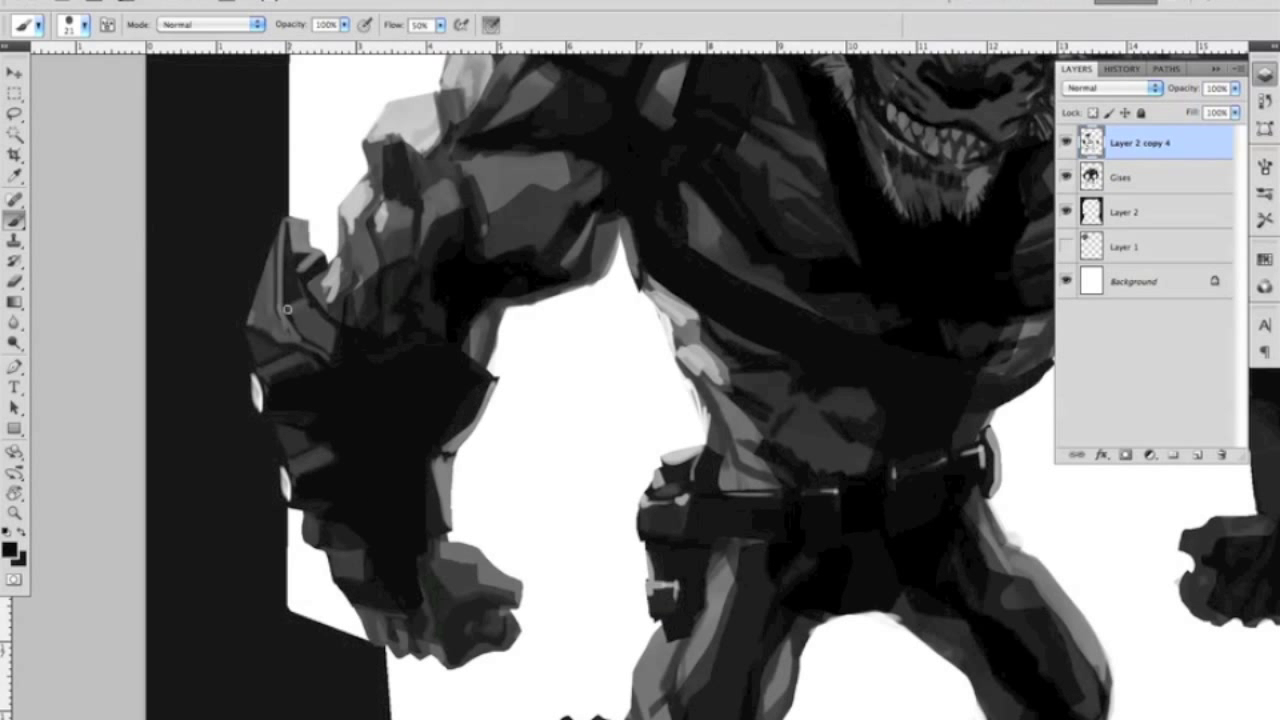
Step: Paint grey edge highlights and dark shading on the shoulder armour's spikes, collar edge and lower plate
{"action": "left_click_drag", "start_coordinate": [300, 267], "coordinate": [152, 567]}
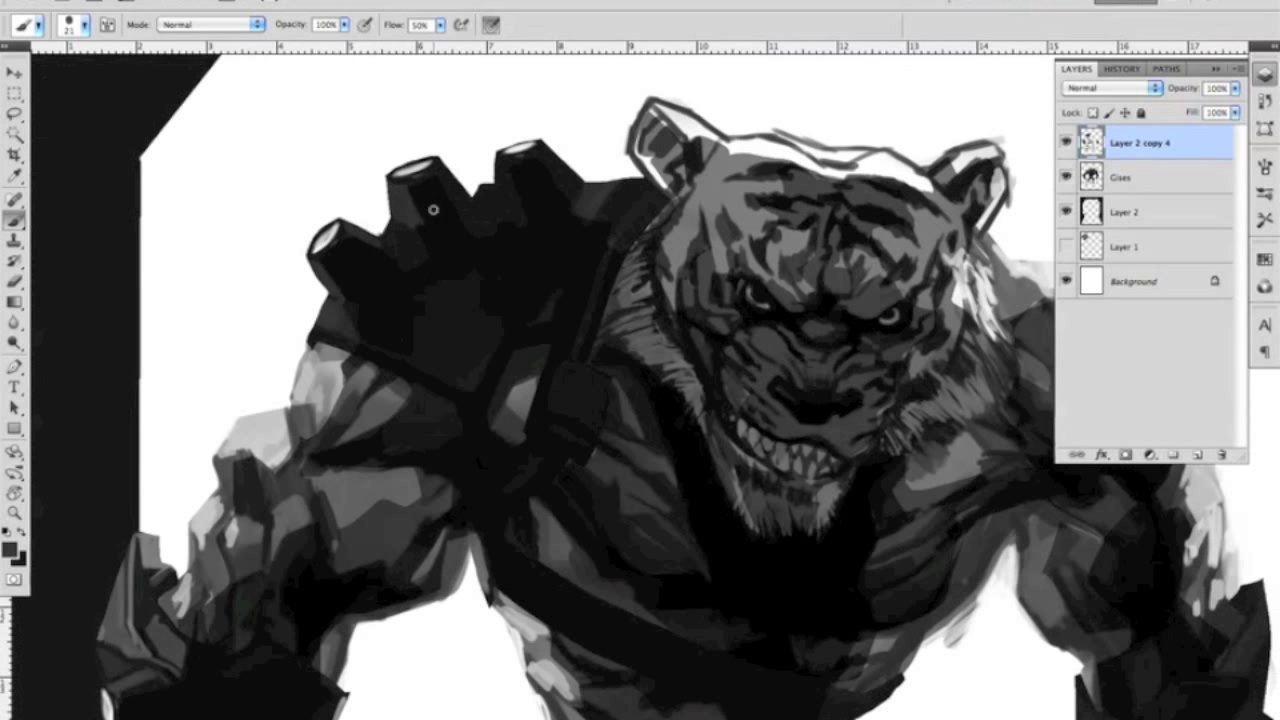
{"action": "left_click", "coordinate": [600, 195], "text": "alt"}
{"action": "left_click_drag", "start_coordinate": [590, 185], "coordinate": [630, 215]}
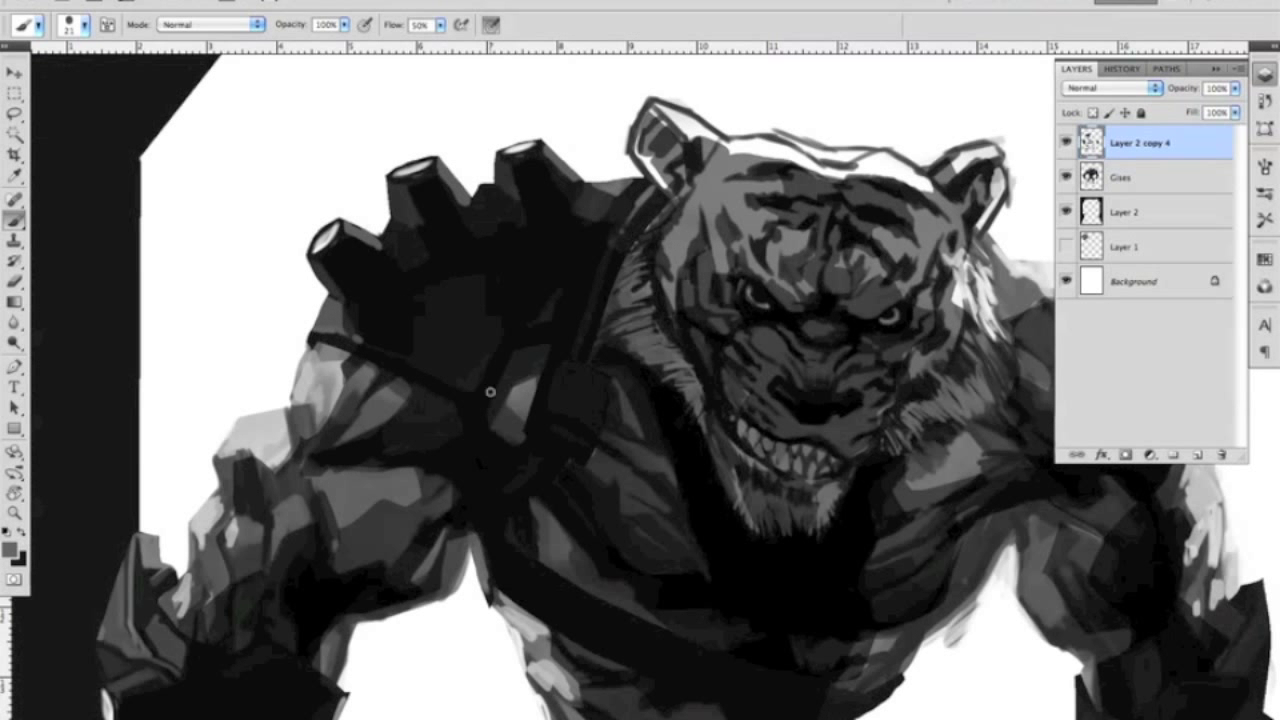
{"action": "scroll", "coordinate": [490, 392], "scroll_direction": "down", "scroll_amount": 3}
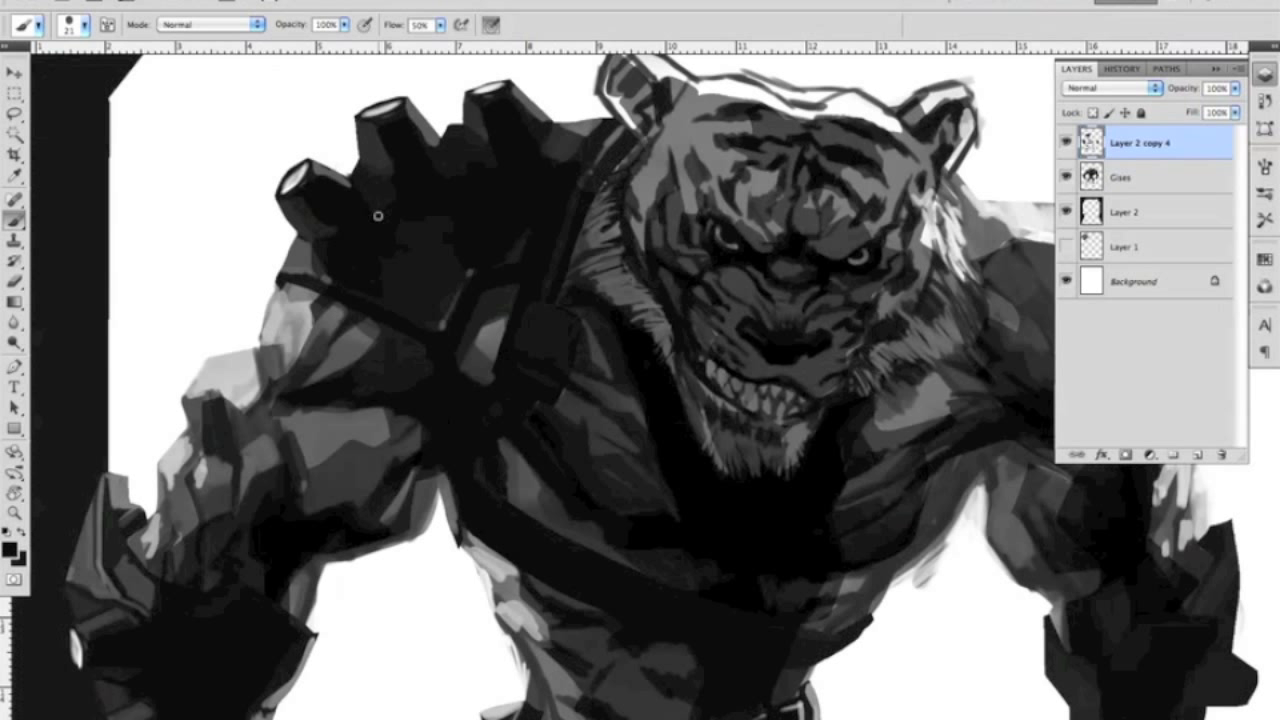
{"action": "left_click_drag", "start_coordinate": [455, 236], "coordinate": [386, 262]}
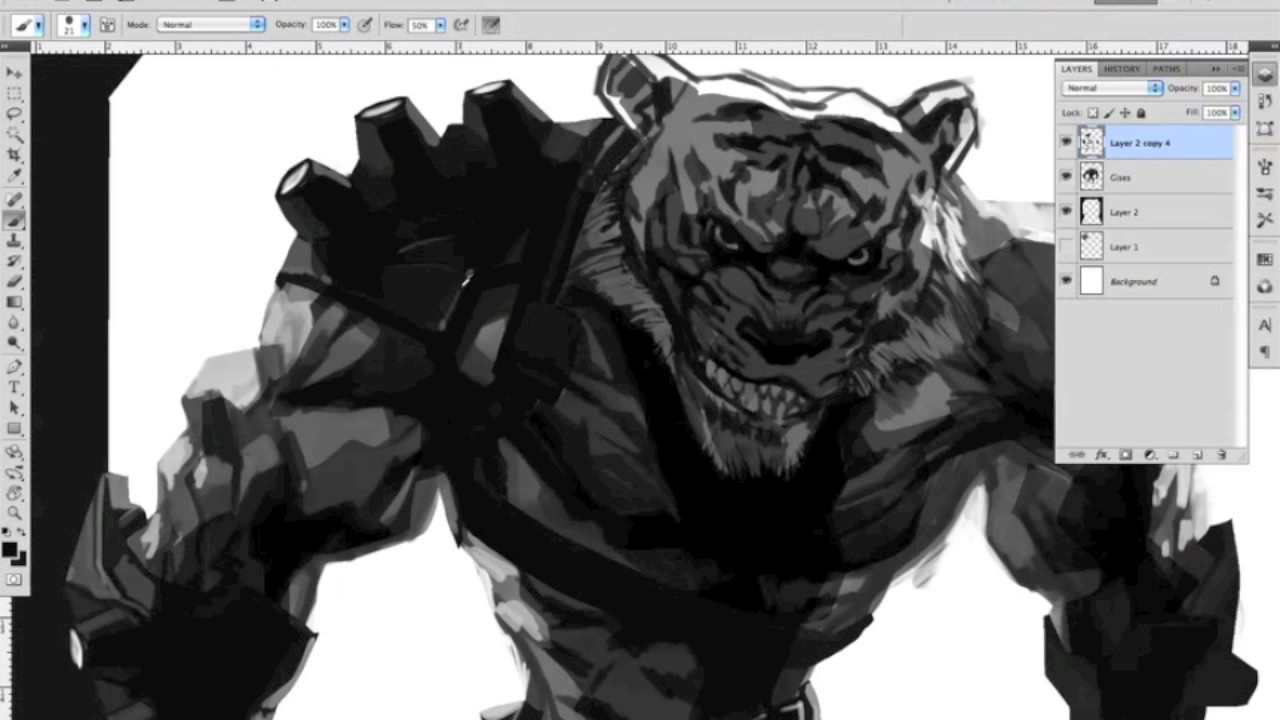
Step: Dot small light rivets along the chest strap and its buckle, and brighten the edge of the forearm guard's spike
{"action": "scroll", "coordinate": [395, 198], "scroll_direction": "right", "scroll_amount": 5}
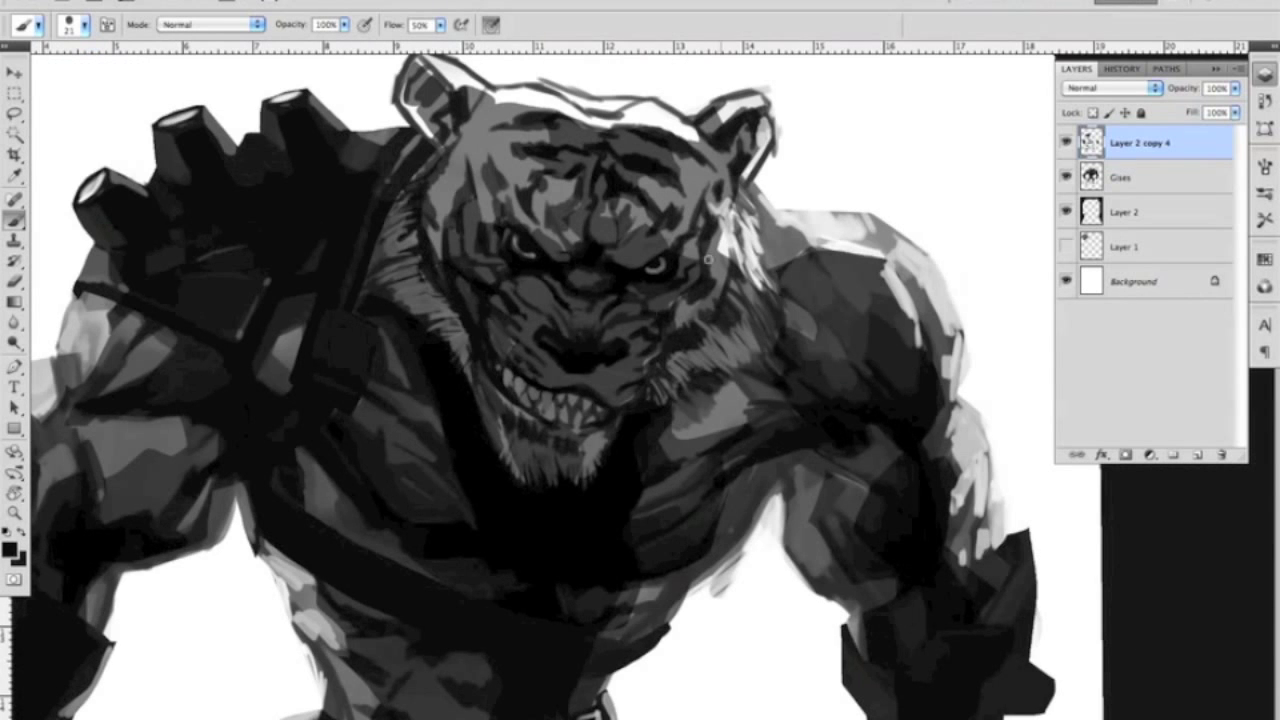
{"action": "scroll", "coordinate": [345, 335], "scroll_direction": "down", "scroll_amount": 2}
{"action": "scroll", "coordinate": [345, 335], "scroll_direction": "left", "scroll_amount": 1}
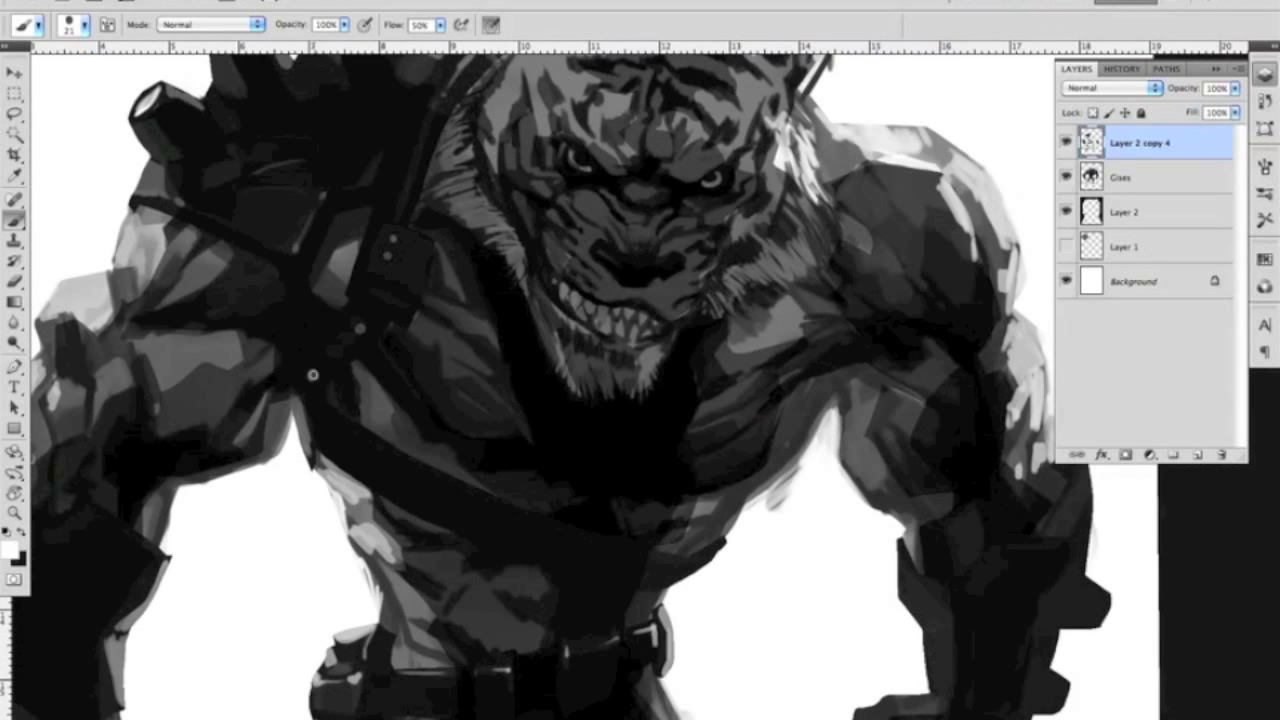
{"action": "scroll", "coordinate": [571, 309], "scroll_direction": "down", "scroll_amount": 5}
{"action": "scroll", "coordinate": [571, 309], "scroll_direction": "left", "scroll_amount": 5}
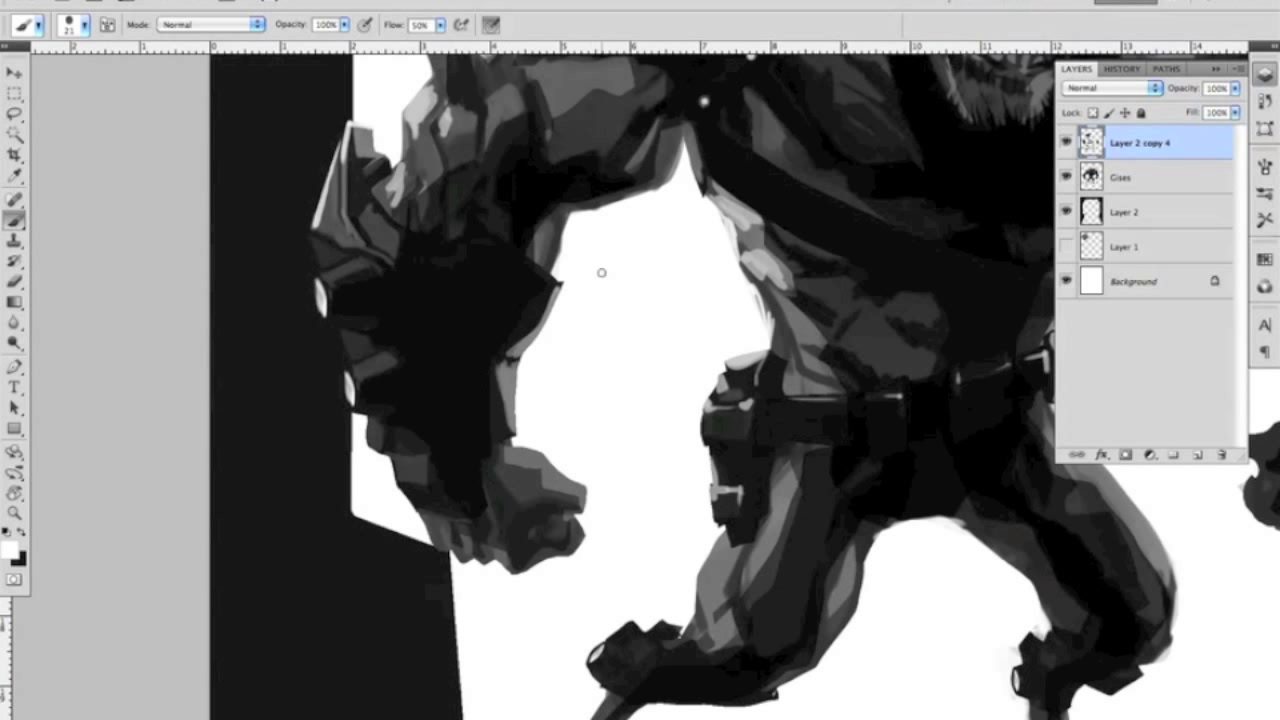
Step: Dot small light rivets on the other forearm guard's two studs and paint light highlights on their ends and the guard's edge
{"action": "scroll", "coordinate": [365, 300], "scroll_direction": "right", "scroll_amount": 15}
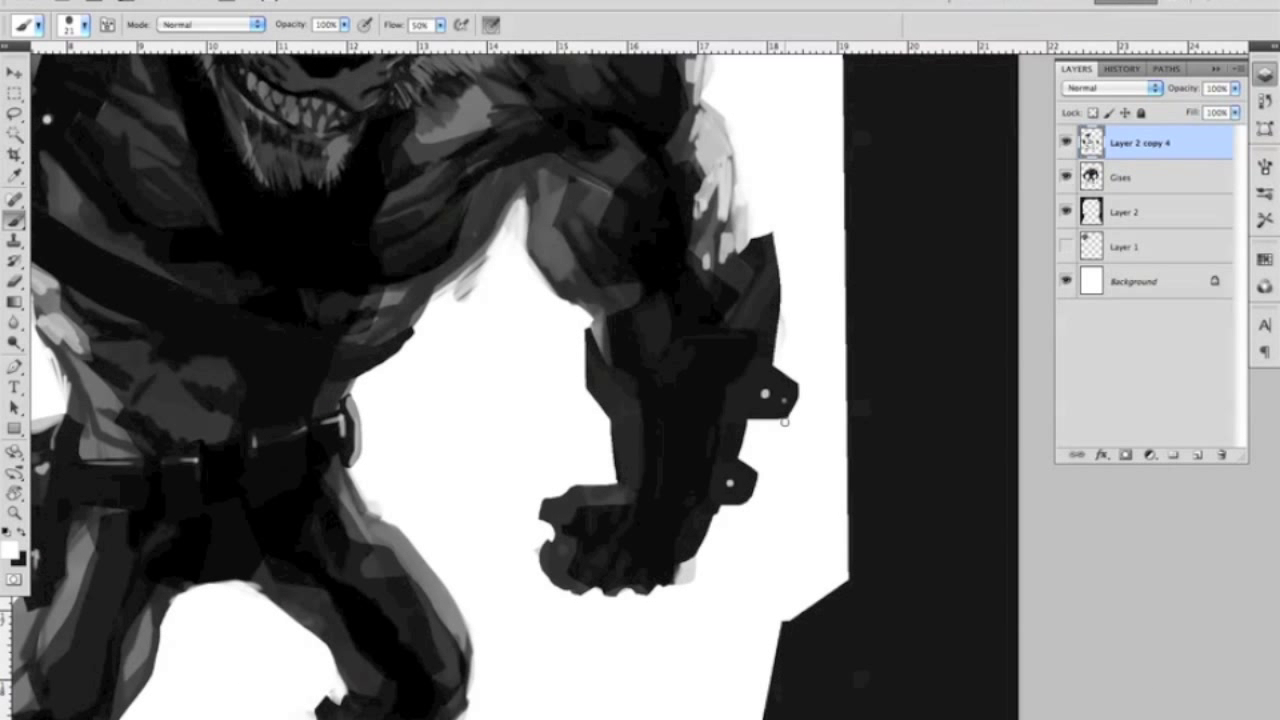
{"action": "left_click", "coordinate": [714, 477]}
{"action": "left_click", "coordinate": [731, 485]}
{"action": "left_click", "coordinate": [752, 387]}
{"action": "left_click", "coordinate": [770, 393]}
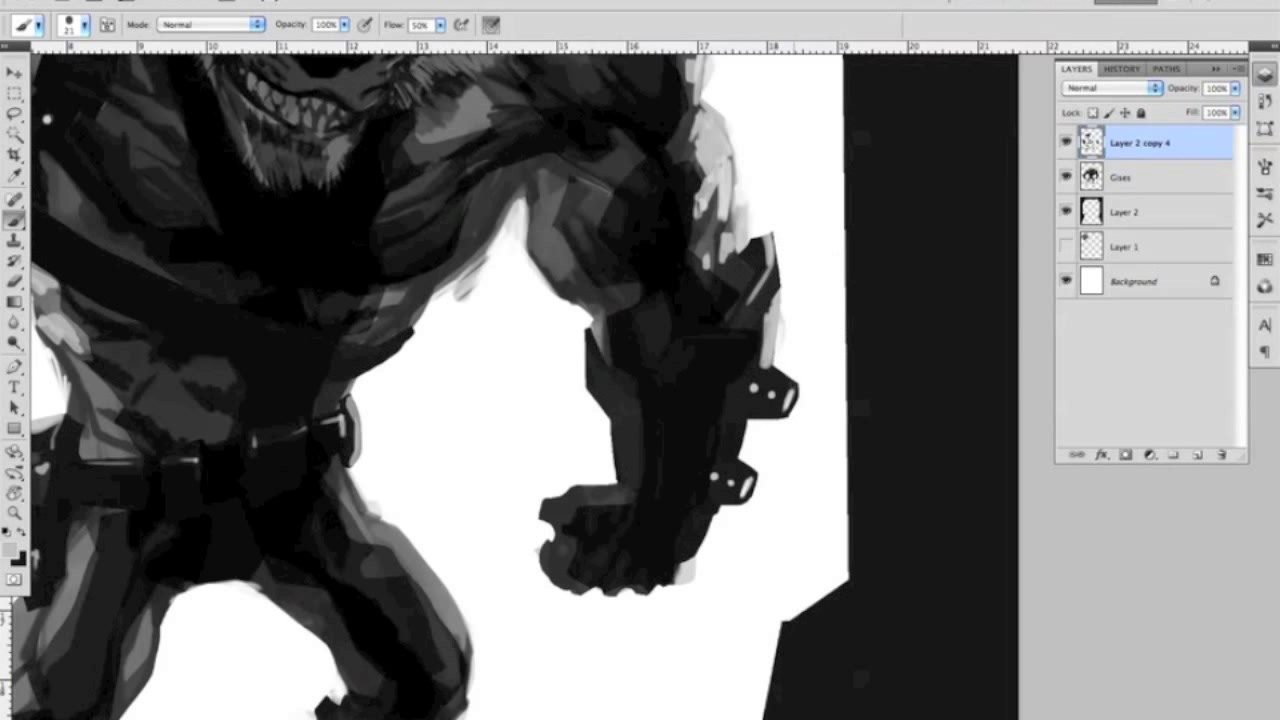
{"action": "mouse_move", "coordinate": [590, 332]}
{"action": "left_mouse_down"}
{"action": "mouse_move", "coordinate": [632, 509]}
{"action": "mouse_move", "coordinate": [1037, 520]}
{"action": "left_mouse_up"}
Step: Enlarge the brush and paint dark shading over the chest strap, its buckle and the shoulder armour
{"action": "right_click", "coordinate": [686, 232]}
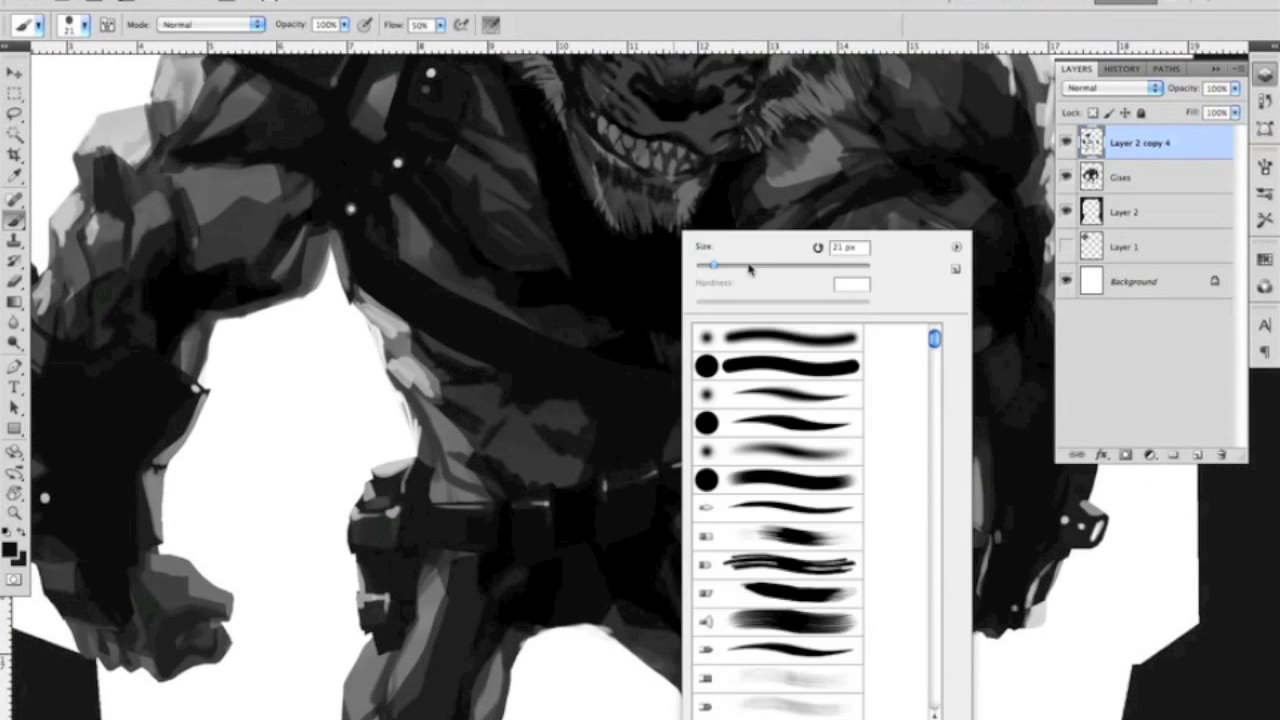
{"action": "left_click_drag", "start_coordinate": [749, 266], "coordinate": [790, 266]}
{"action": "key", "text": "Return"}
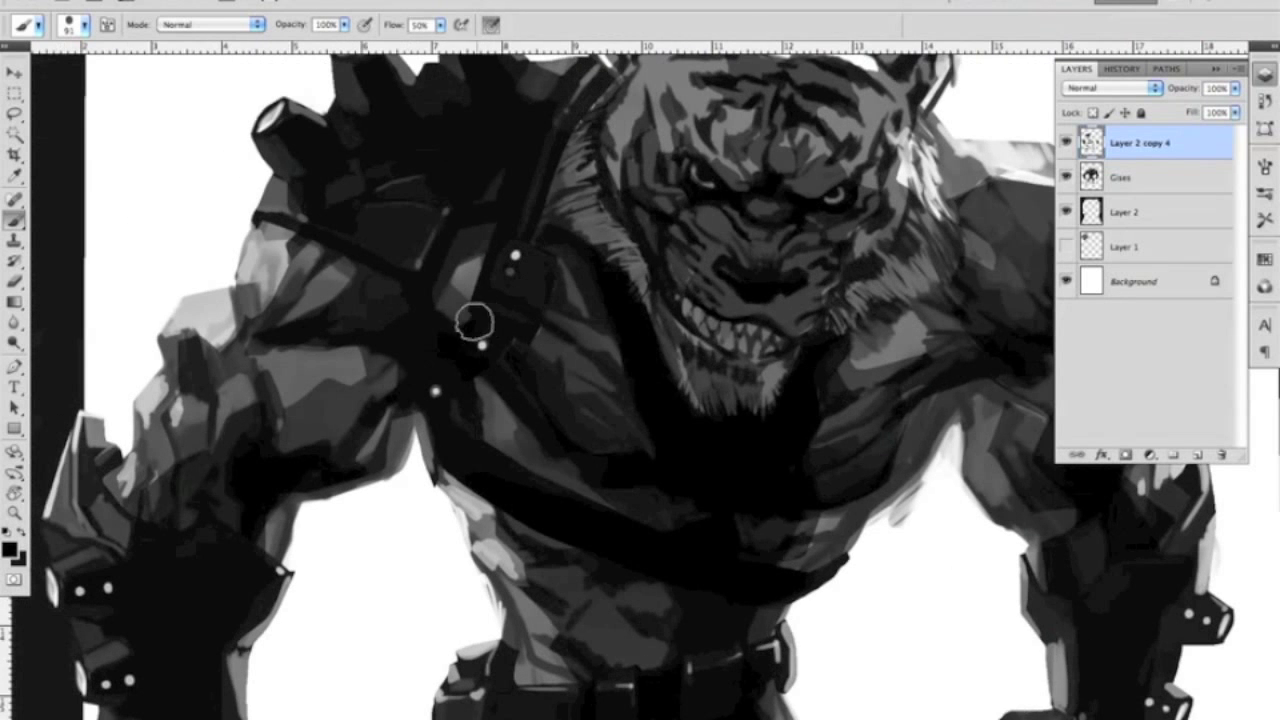
{"action": "mouse_move", "coordinate": [471, 320]}
{"action": "left_mouse_down"}
{"action": "mouse_move", "coordinate": [460, 252]}
{"action": "mouse_move", "coordinate": [546, 305]}
{"action": "left_mouse_up"}
{"action": "left_click_drag", "start_coordinate": [438, 418], "coordinate": [606, 510]}
{"action": "left_click_drag", "start_coordinate": [648, 308], "coordinate": [698, 223]}
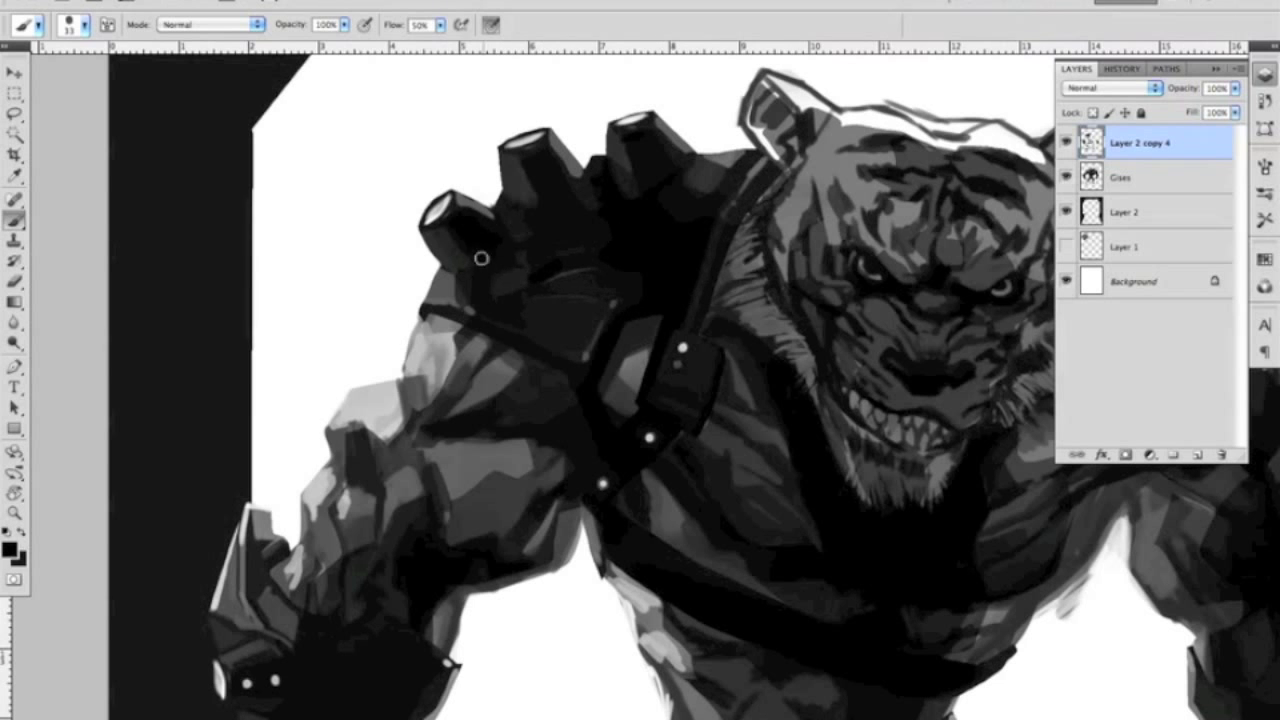
Step: Select the Layer 2 copy 4 and Gises layers together and move the creature within the frame
{"action": "key", "text": "z"}
{"action": "left_click", "coordinate": [772, 237], "text": "alt"}
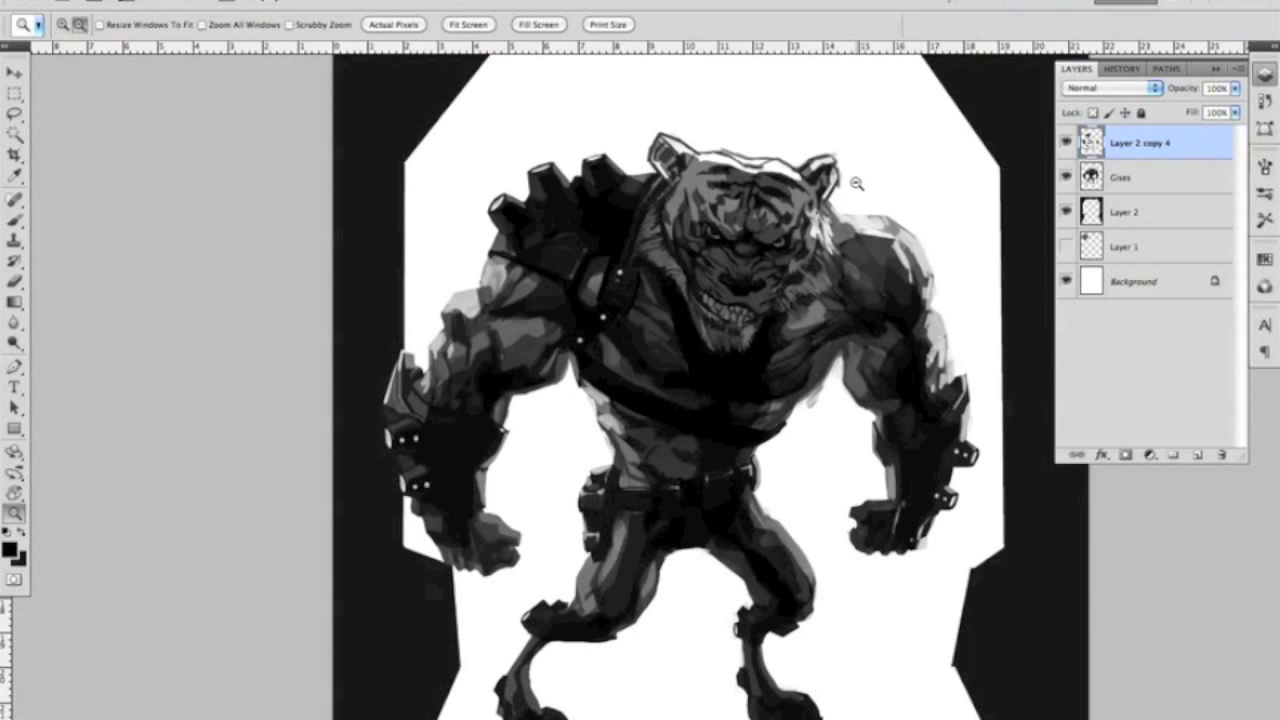
{"action": "left_click", "coordinate": [856, 183], "text": "alt"}
{"action": "left_click", "coordinate": [1120, 177], "text": "shift"}
{"action": "key", "text": "v"}
{"action": "key", "text": "ctrl+t"}
{"action": "left_click_drag", "start_coordinate": [665, 430], "coordinate": [665, 385]}
{"action": "key", "text": "Return"}
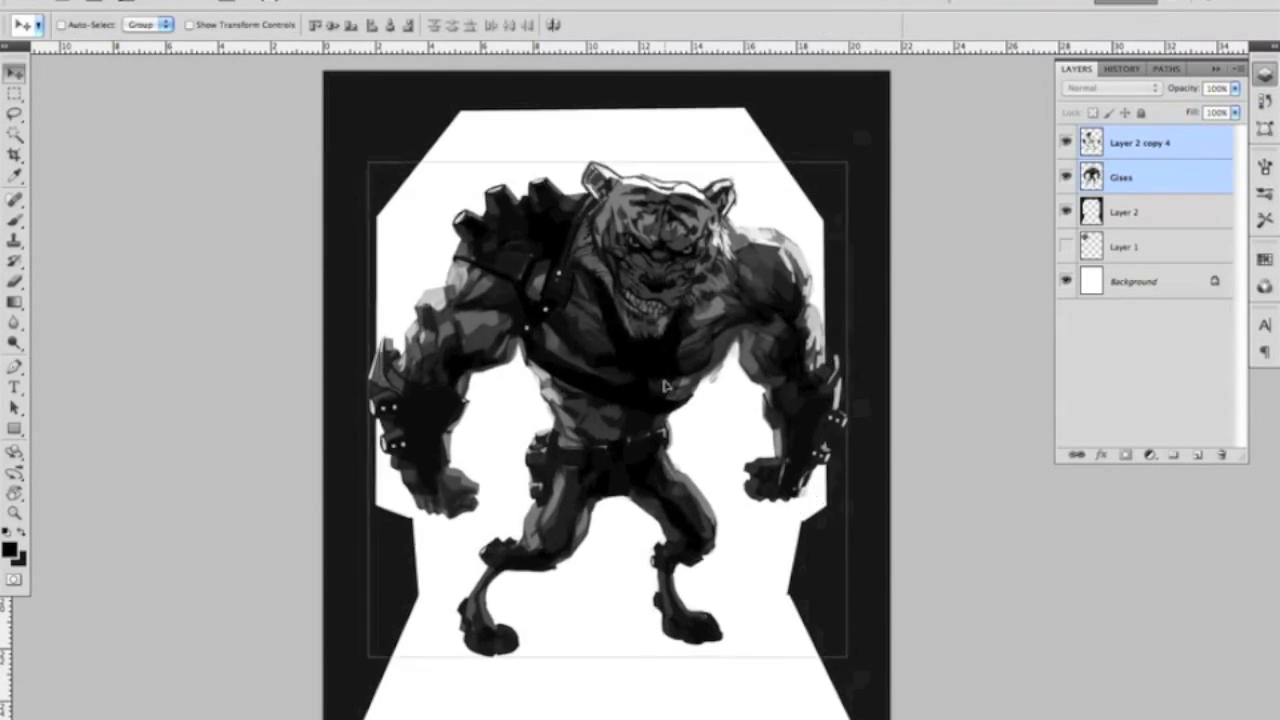
Step: Transform the two creature layers slightly so the figure sits better inside the dark frame, and save the document
{"action": "key", "text": "z"}
{"action": "left_click", "coordinate": [665, 385], "text": "alt"}
{"action": "left_click", "coordinate": [707, 382], "text": "alt"}
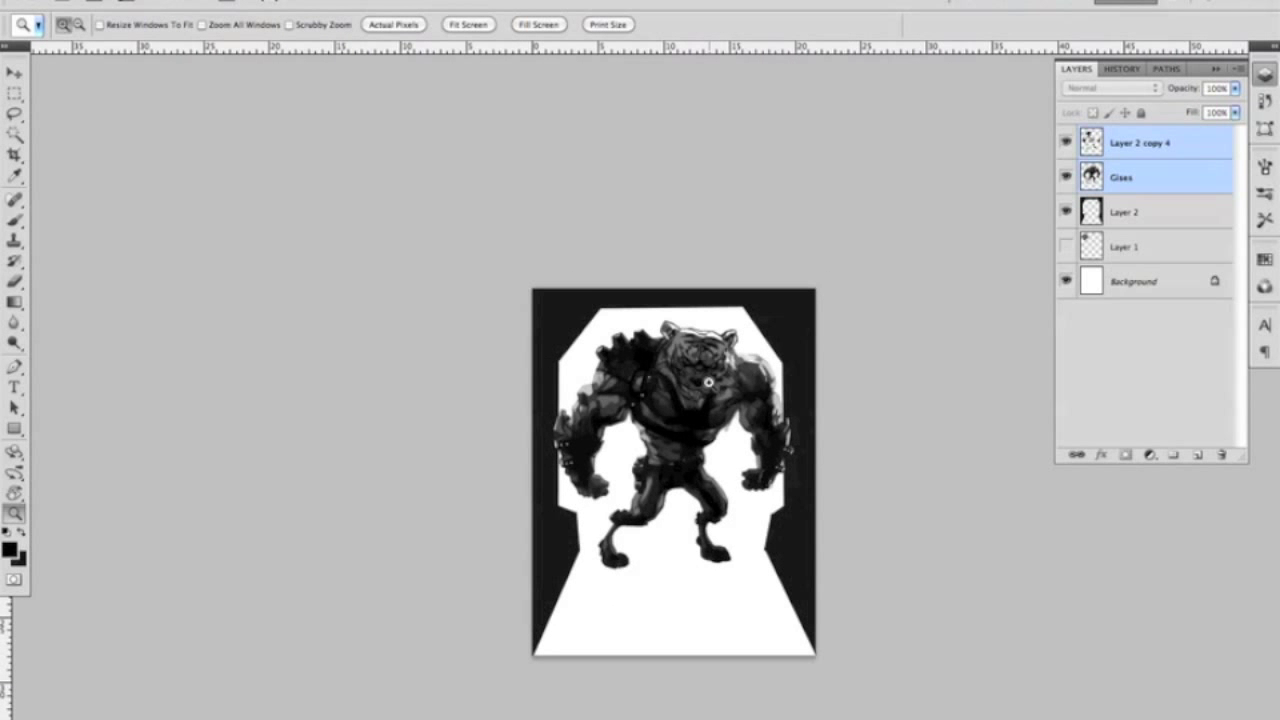
{"action": "key", "text": "ctrl+t"}
{"action": "left_click_drag", "start_coordinate": [800, 363], "coordinate": [797, 322]}
{"action": "key", "text": "Return"}
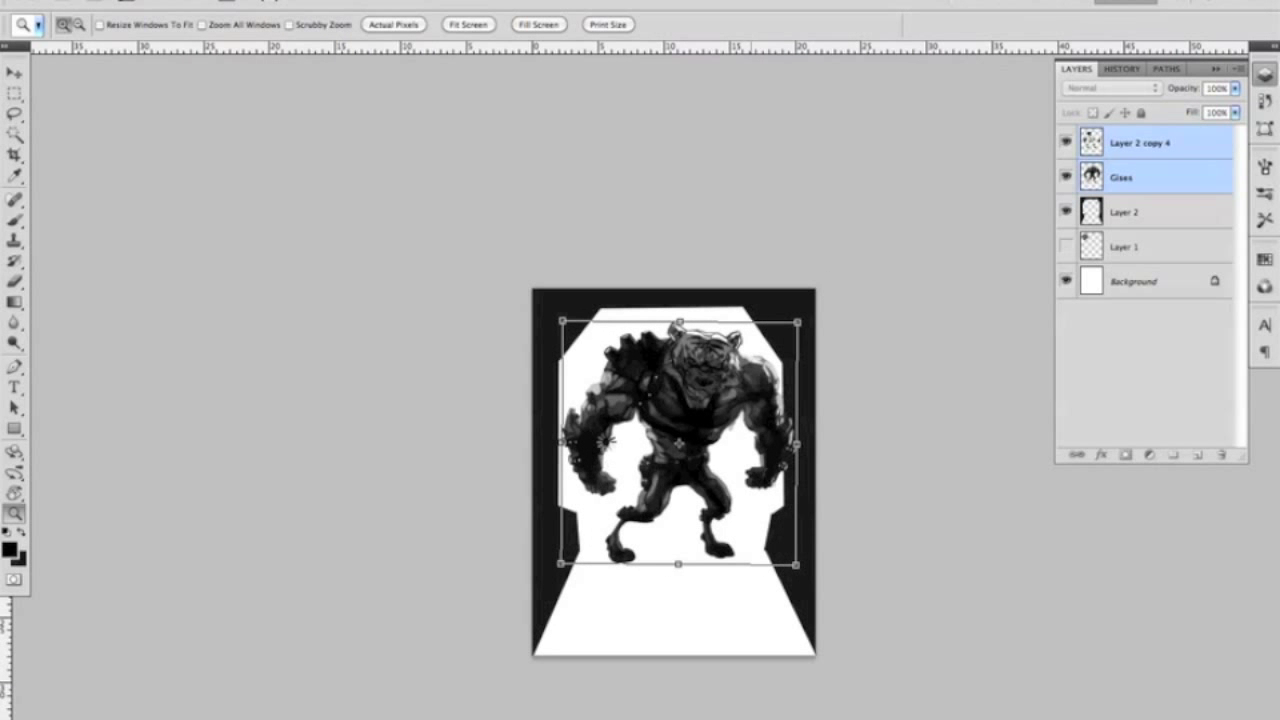
{"action": "key", "text": "ctrl+s"}
{"action": "key", "text": "Return"}
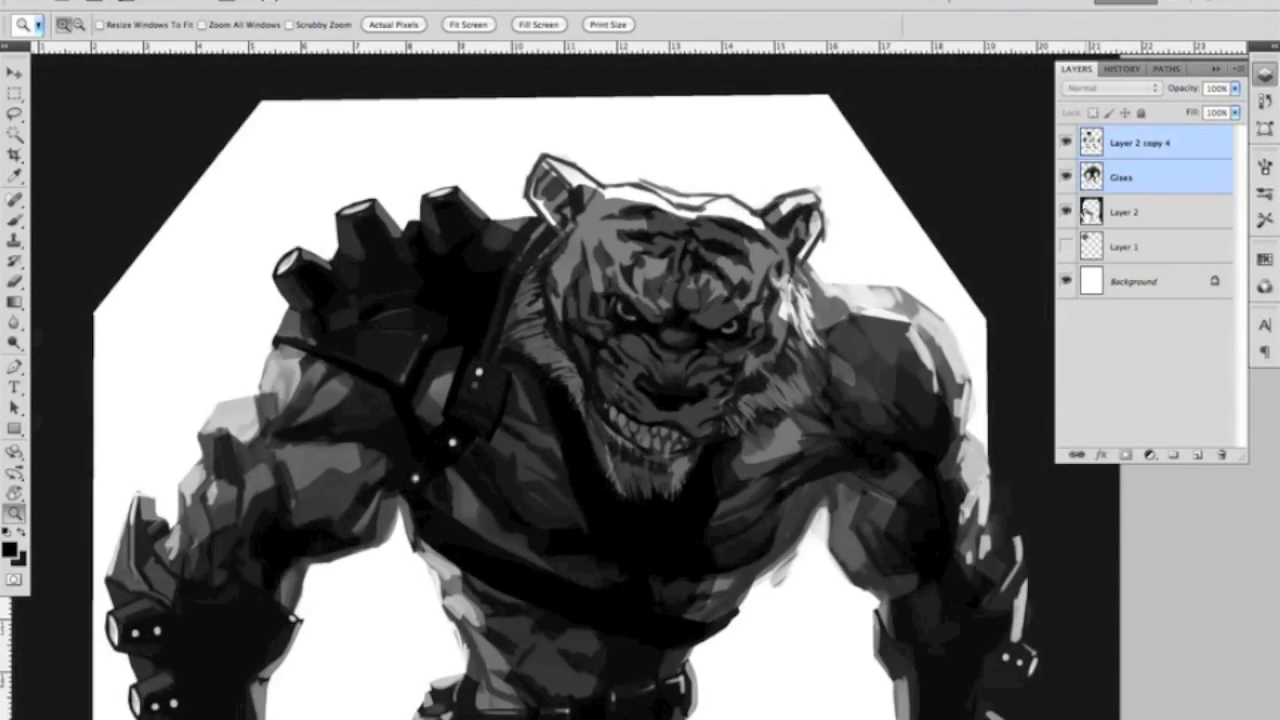
Step: On the Gises layer, show Layer 1's tiger reference, hide Layer 2's dark frame, and brush light fur strokes on the forehead
{"action": "left_click", "coordinate": [1140, 143], "text": "super"}
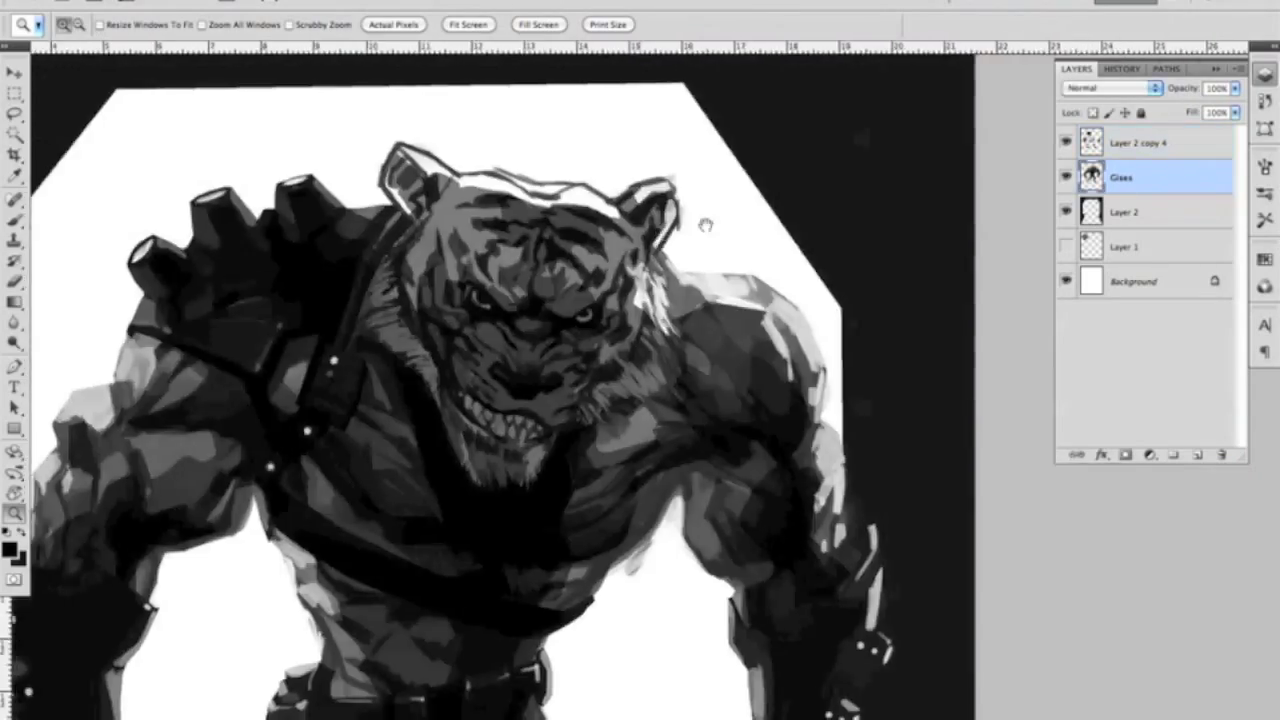
{"action": "left_click", "coordinate": [1066, 246]}
{"action": "left_click", "coordinate": [1066, 212]}
{"action": "key", "text": "b"}
{"action": "key", "text": "x"}
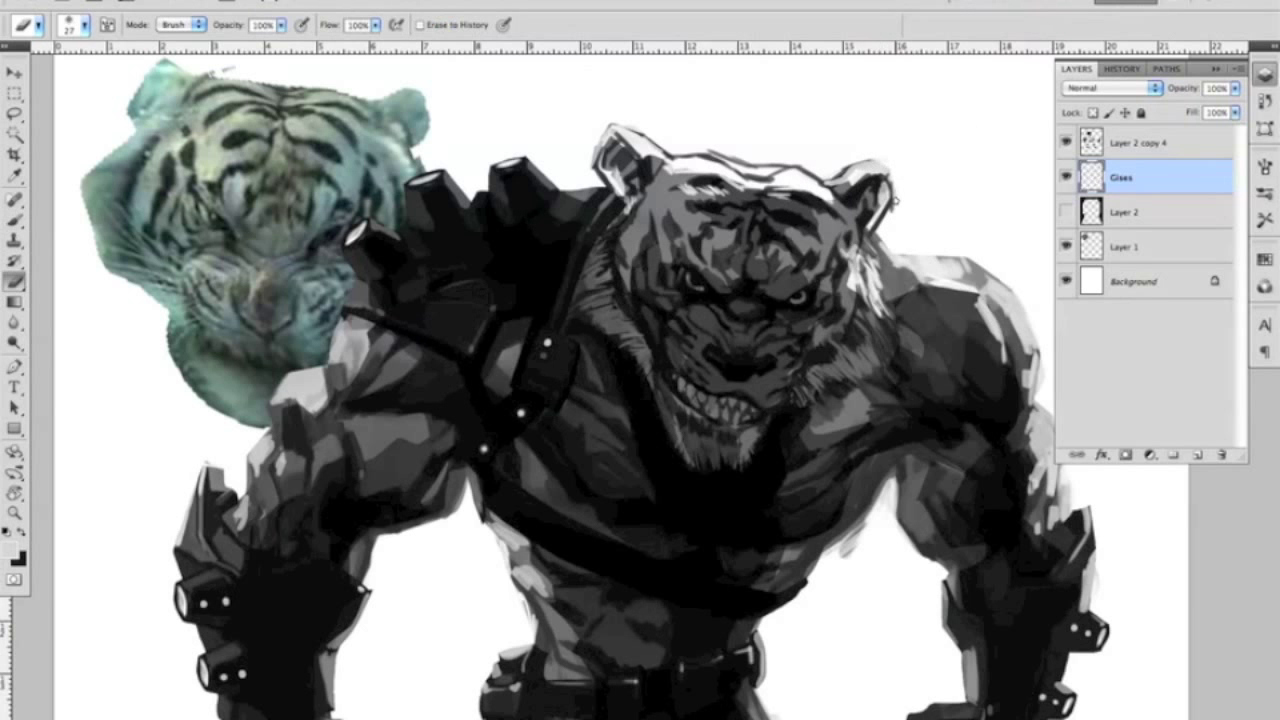
{"action": "left_click_drag", "start_coordinate": [799, 313], "coordinate": [775, 283]}
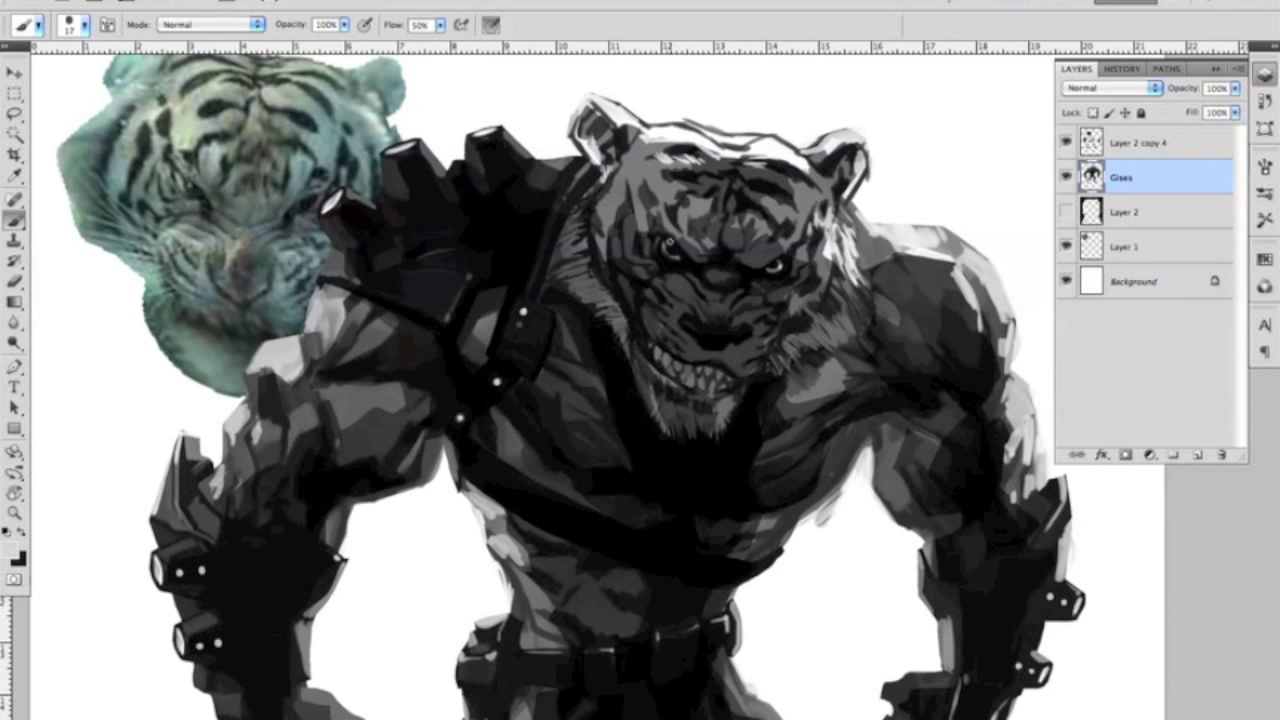
Step: Paint the tiger's eyes, muzzle wrinkles and bright cheek fur in finer detail with an 11 px brush
{"action": "left_click", "coordinate": [740, 262], "text": "ctrl"}
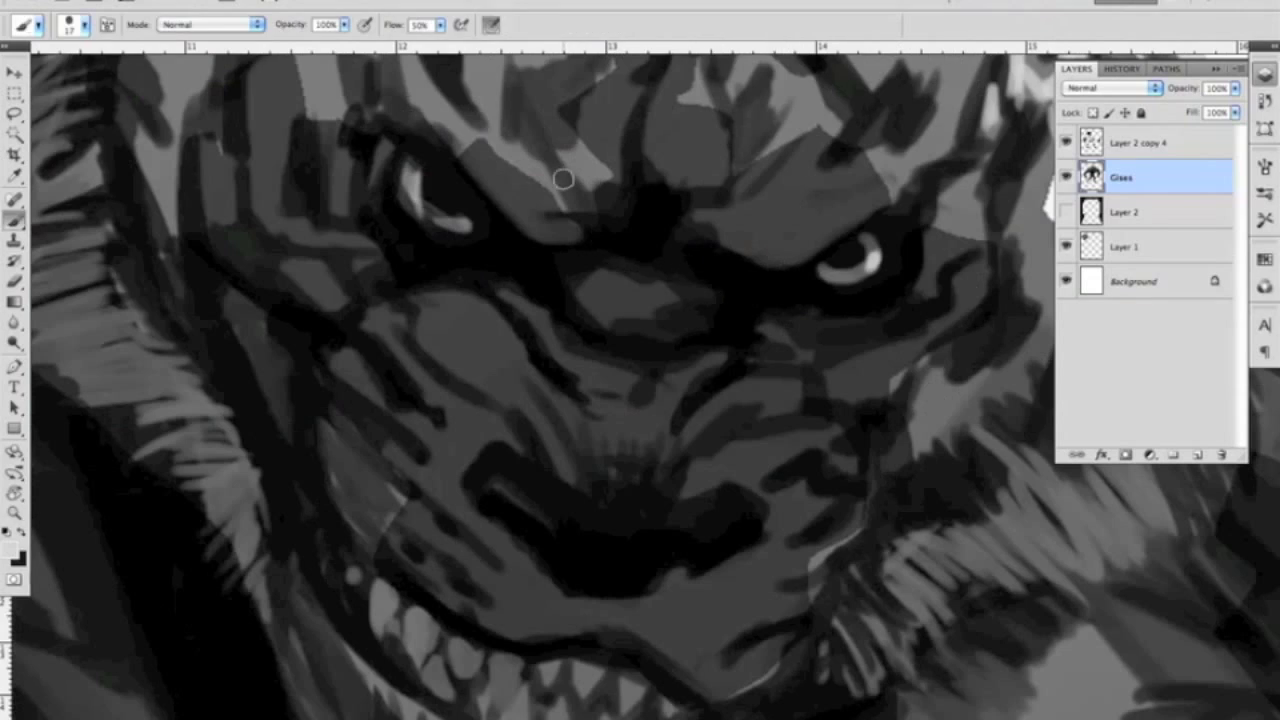
{"action": "left_click", "coordinate": [700, 268], "text": "ctrl+alt"}
{"action": "left_click", "coordinate": [690, 270], "text": "ctrl+alt"}
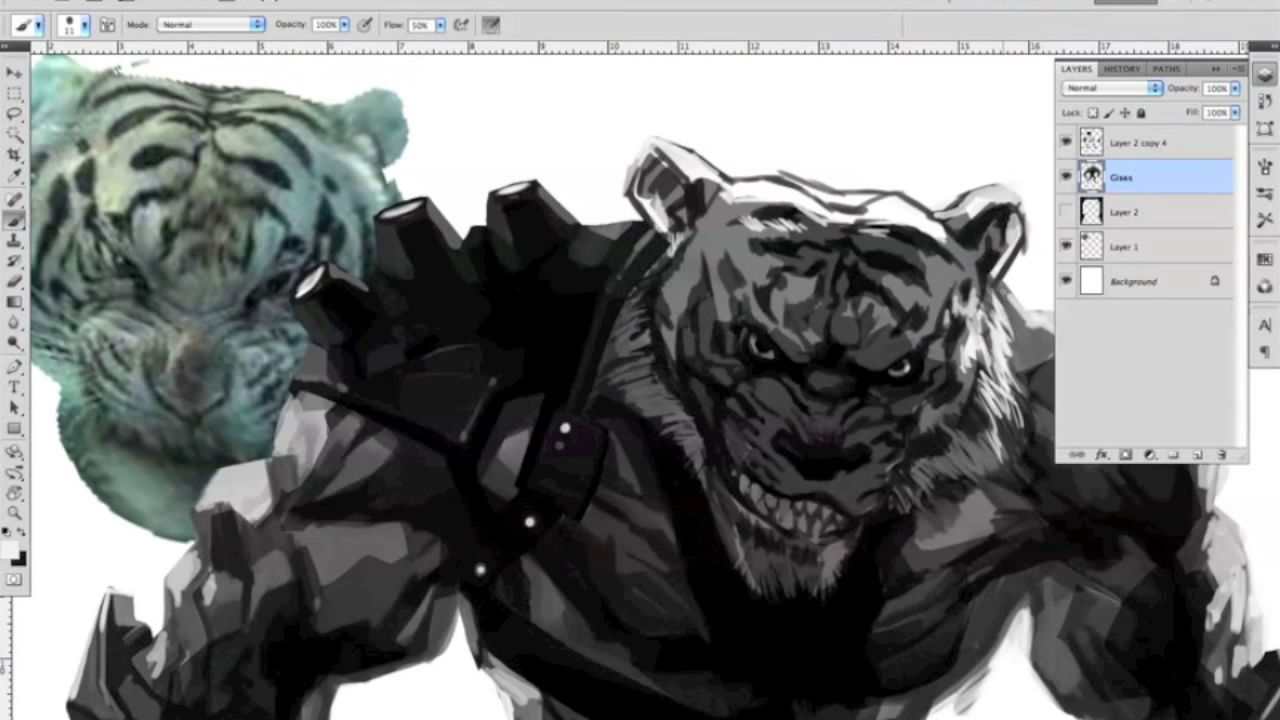
{"action": "left_click_drag", "start_coordinate": [1003, 316], "coordinate": [989, 268]}
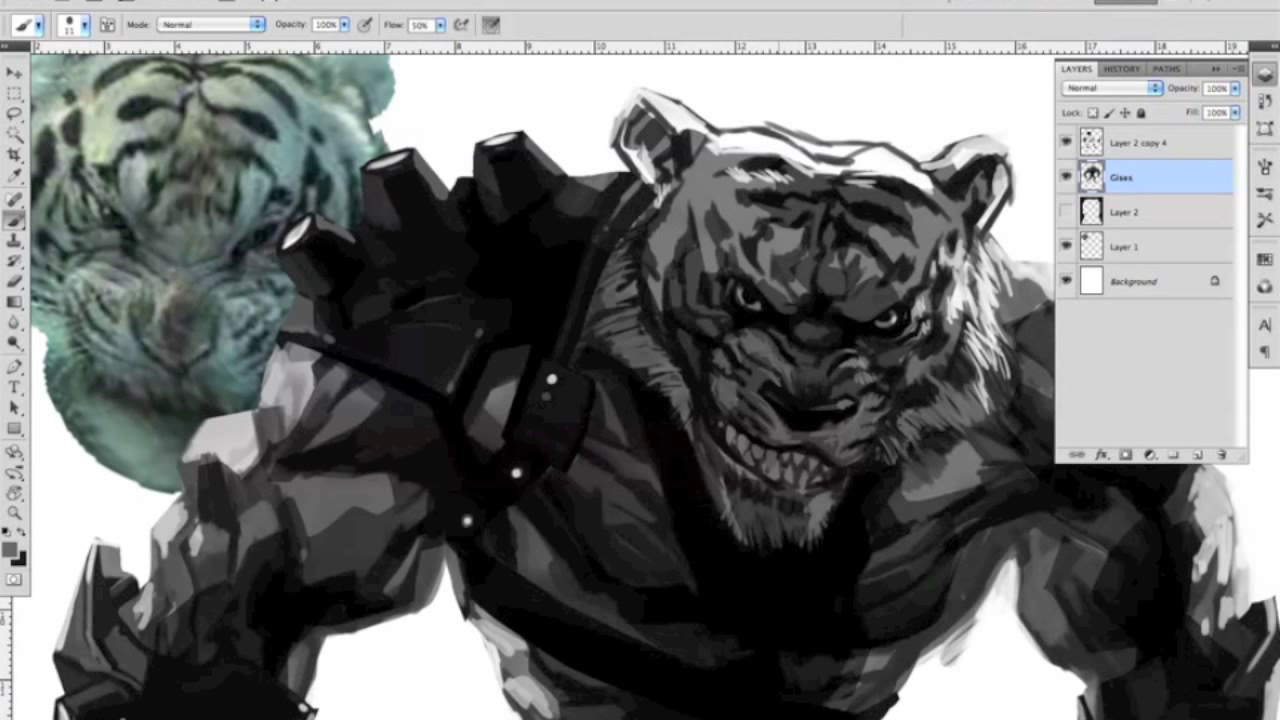
{"action": "left_click_drag", "start_coordinate": [989, 268], "coordinate": [1034, 262]}
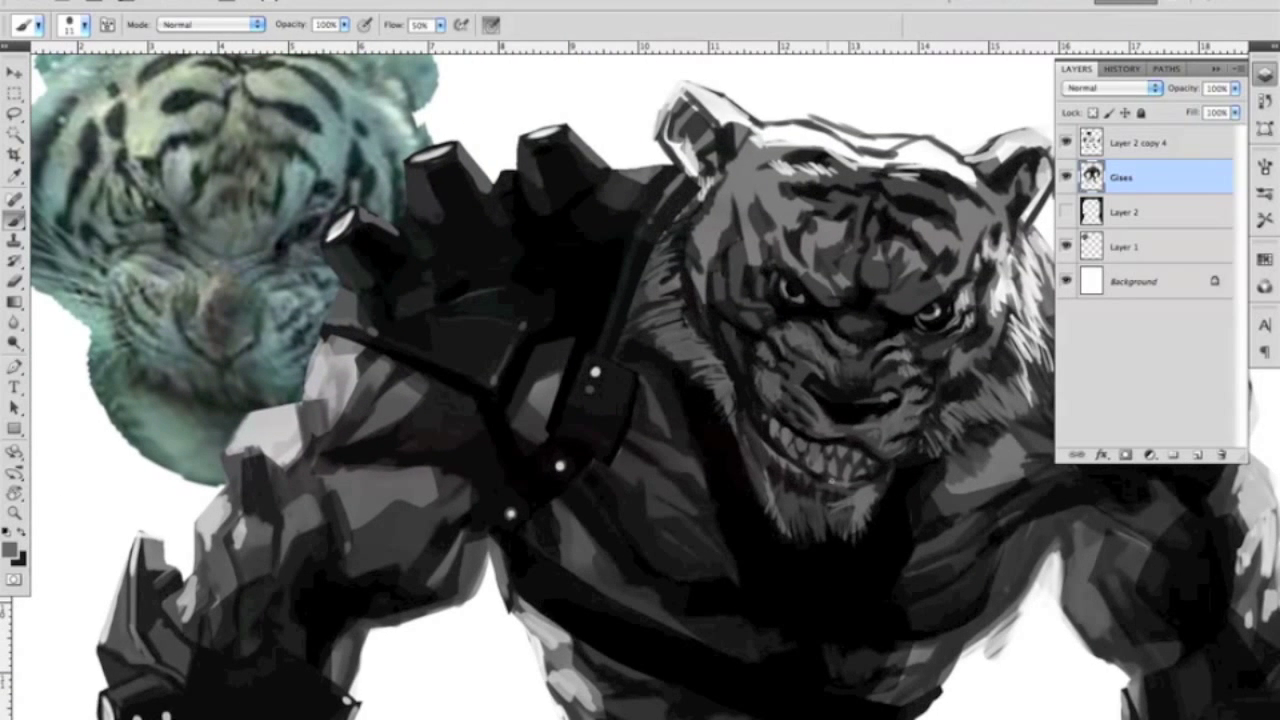
{"action": "left_click_drag", "start_coordinate": [1000, 302], "coordinate": [986, 310]}
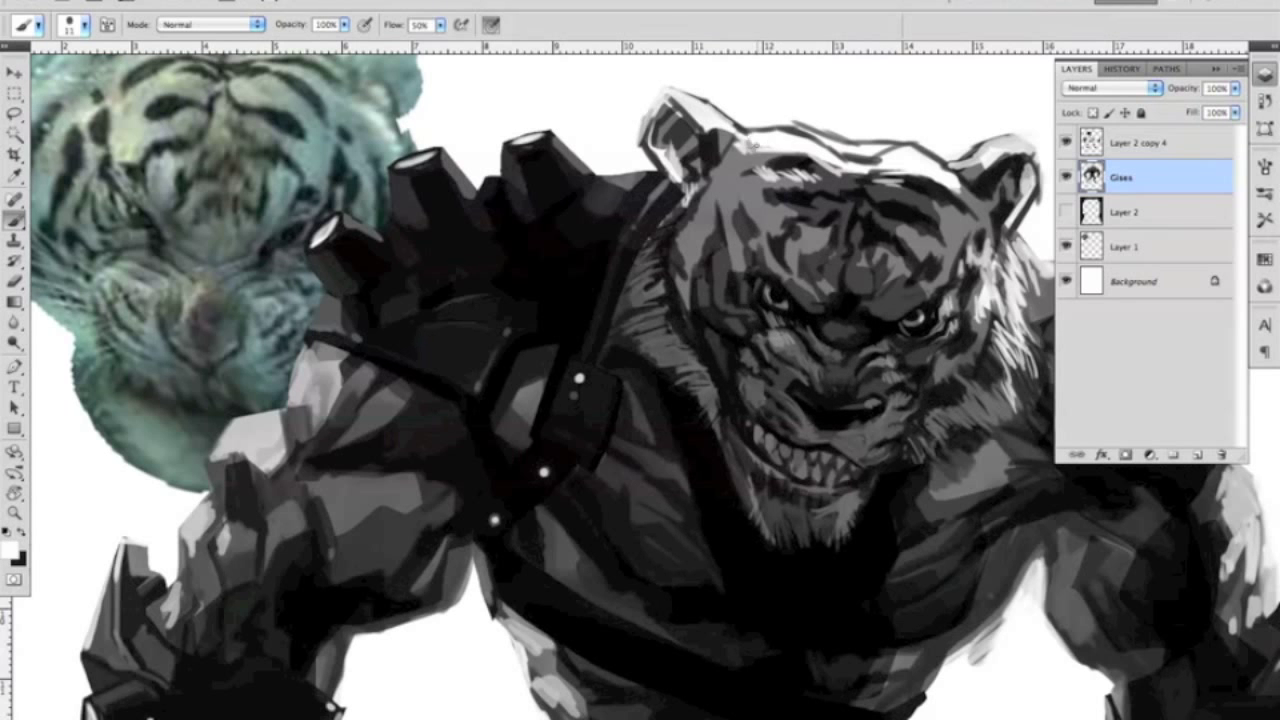
Step: Paint dark inner shading and light rims on the ear beside the shoulder armour, and refine the highlights around the eyes and cheek
{"action": "left_click_drag", "start_coordinate": [670, 148], "coordinate": [747, 208]}
{"action": "left_click", "coordinate": [1065, 143]}
{"action": "left_click", "coordinate": [1065, 143]}
{"action": "scroll", "coordinate": [640, 380], "scroll_direction": "down", "scroll_amount": 2}
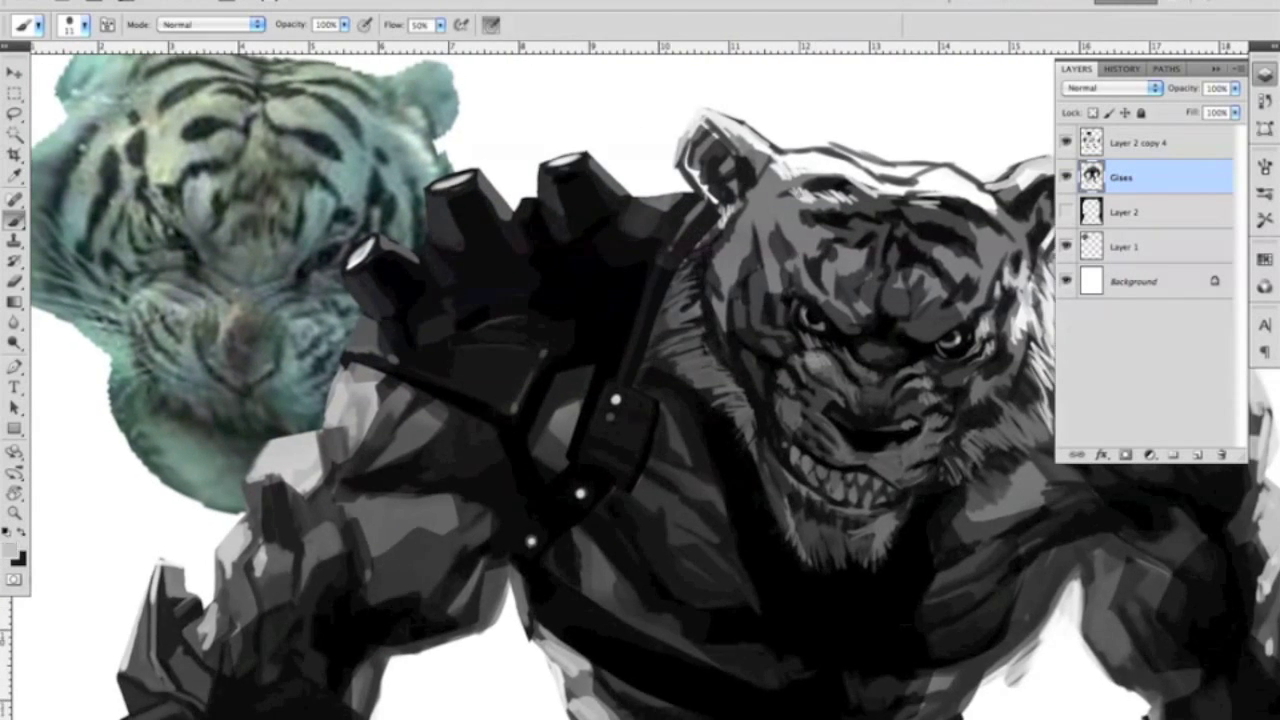
{"action": "left_click_drag", "start_coordinate": [758, 270], "coordinate": [782, 316]}
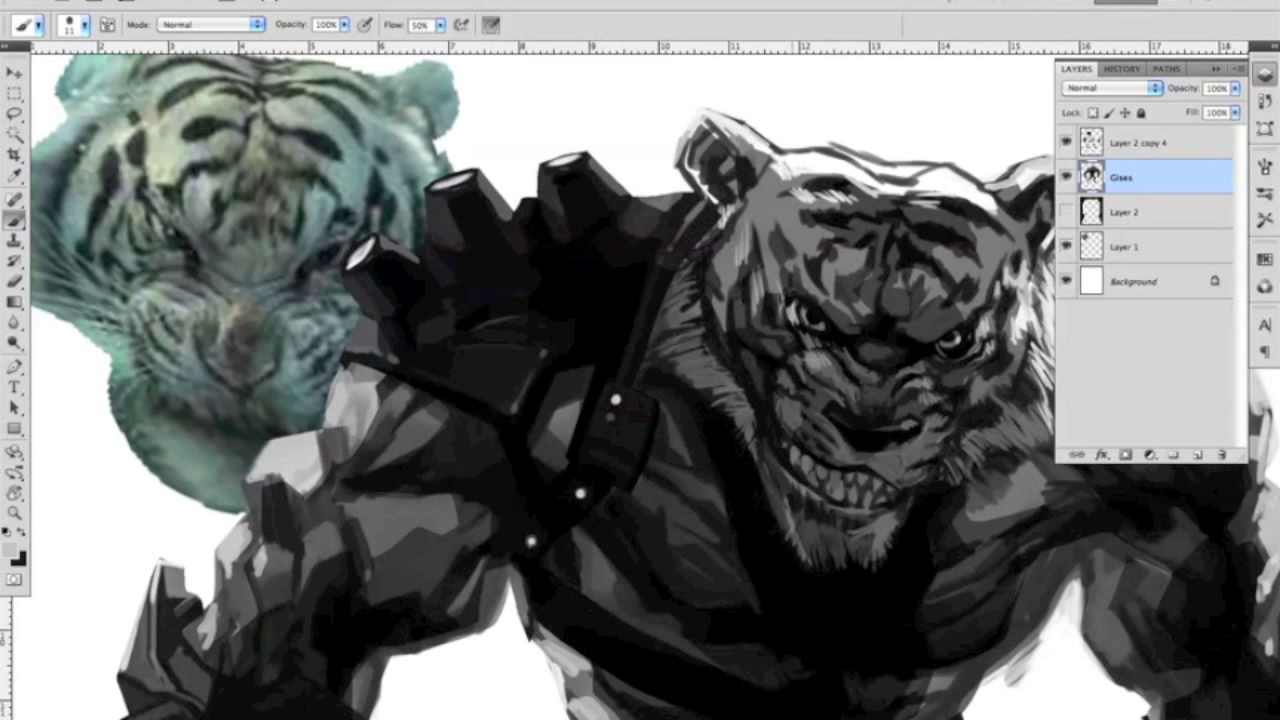
{"action": "scroll", "coordinate": [672, 301], "scroll_direction": "right", "scroll_amount": 3}
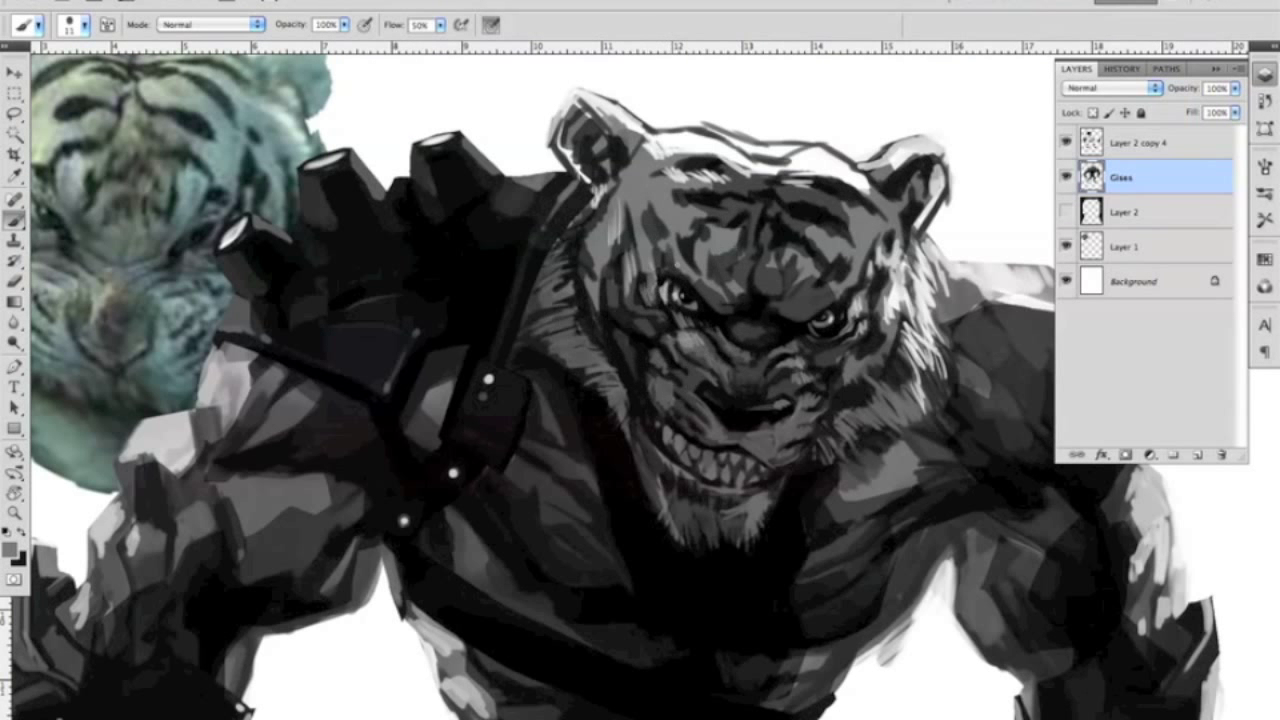
{"action": "scroll", "coordinate": [640, 380], "scroll_direction": "left", "scroll_amount": 2}
{"action": "scroll", "coordinate": [640, 380], "scroll_direction": "down", "scroll_amount": 1}
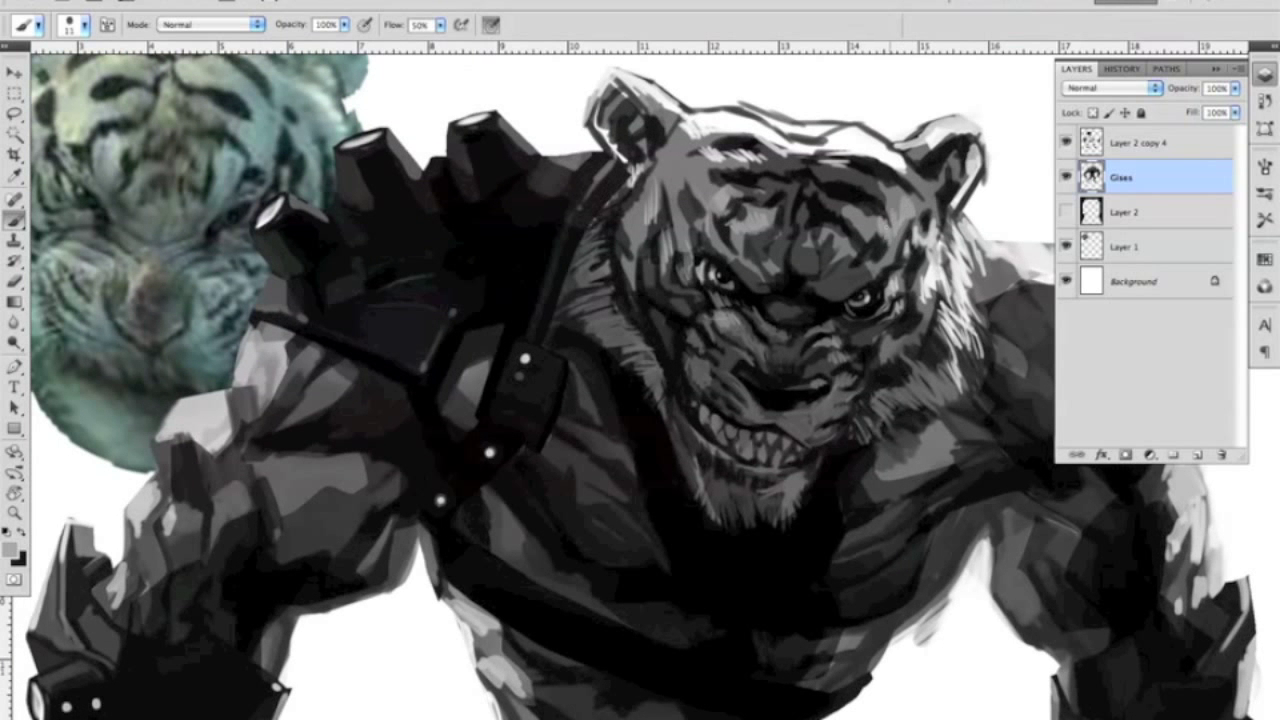
{"action": "scroll", "coordinate": [640, 380], "scroll_direction": "right", "scroll_amount": 2}
{"action": "scroll", "coordinate": [640, 380], "scroll_direction": "down", "scroll_amount": 1}
{"action": "mouse_move", "coordinate": [750, 350]}
{"action": "left_mouse_down"}
{"action": "mouse_move", "coordinate": [685, 335]}
{"action": "mouse_move", "coordinate": [705, 380]}
{"action": "left_mouse_up"}
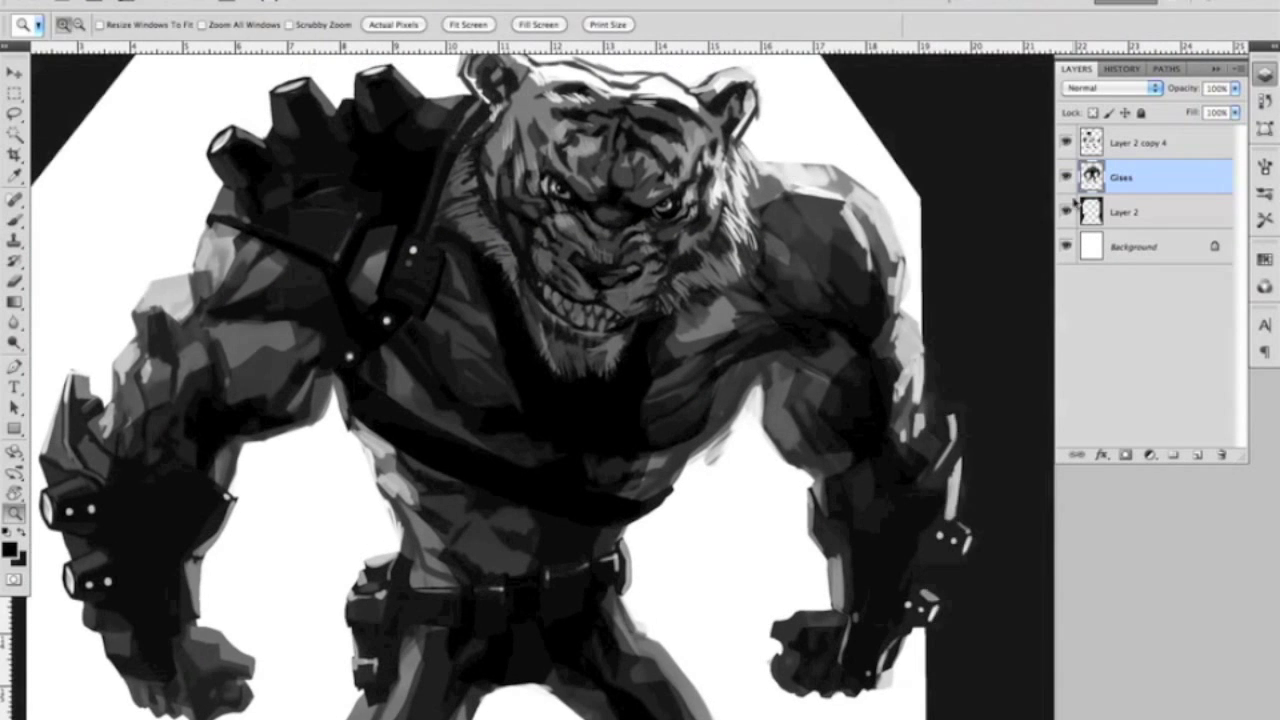
Step: Paint light rim highlights along the edges of both upper arms on the Gises layer, setting the brush to 22 px
{"action": "key", "text": "b"}
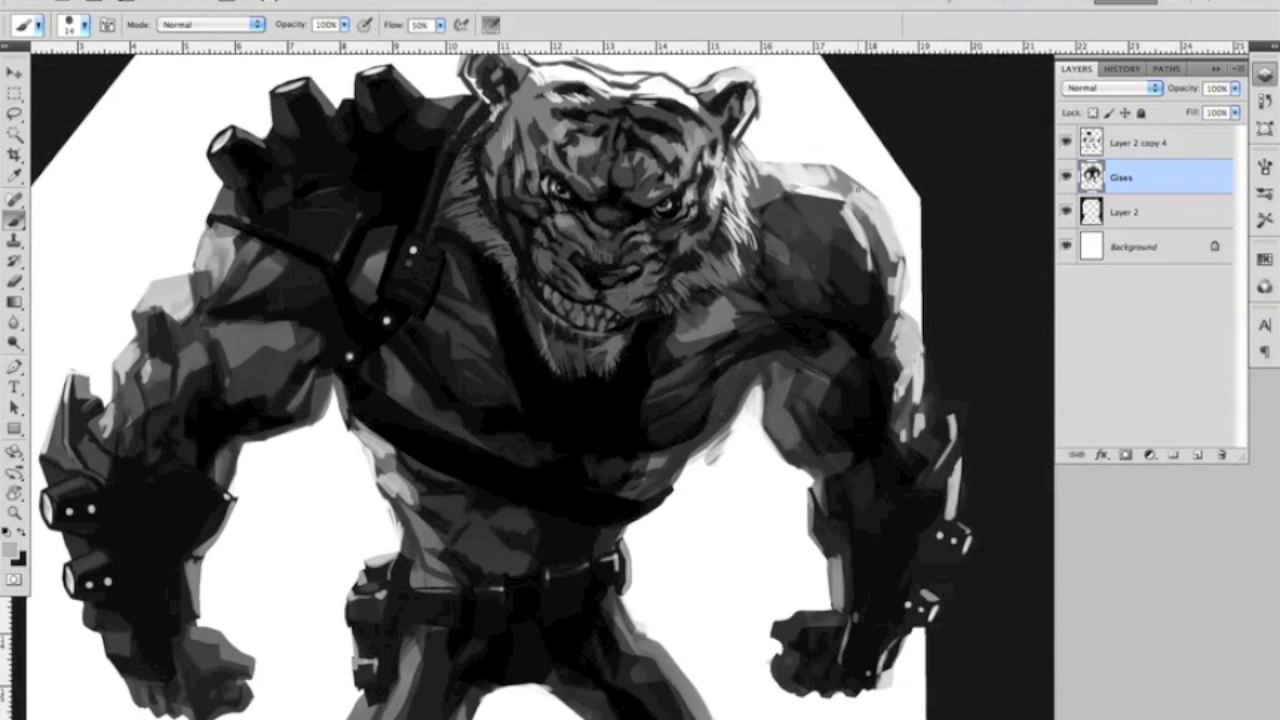
{"action": "left_click_drag", "start_coordinate": [886, 300], "coordinate": [880, 254]}
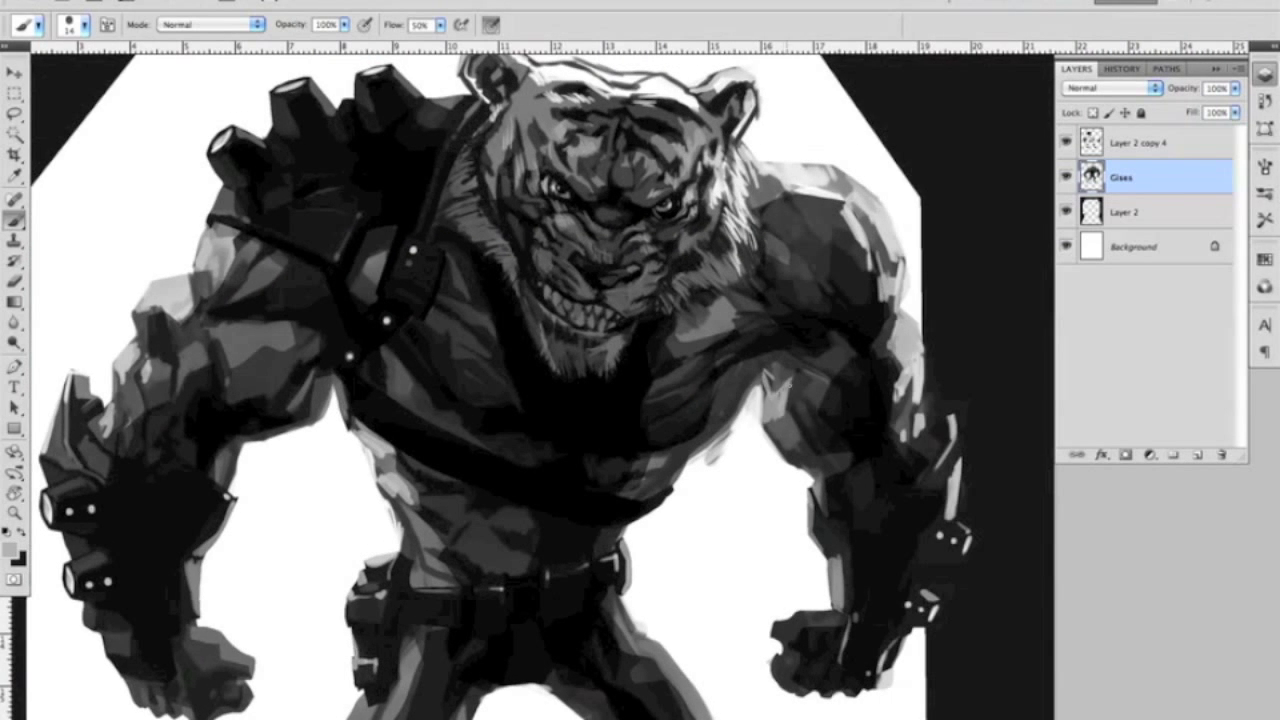
{"action": "right_click", "coordinate": [815, 510]}
{"action": "left_click", "coordinate": [1121, 177]}
{"action": "left_click_drag", "start_coordinate": [206, 239], "coordinate": [437, 209]}
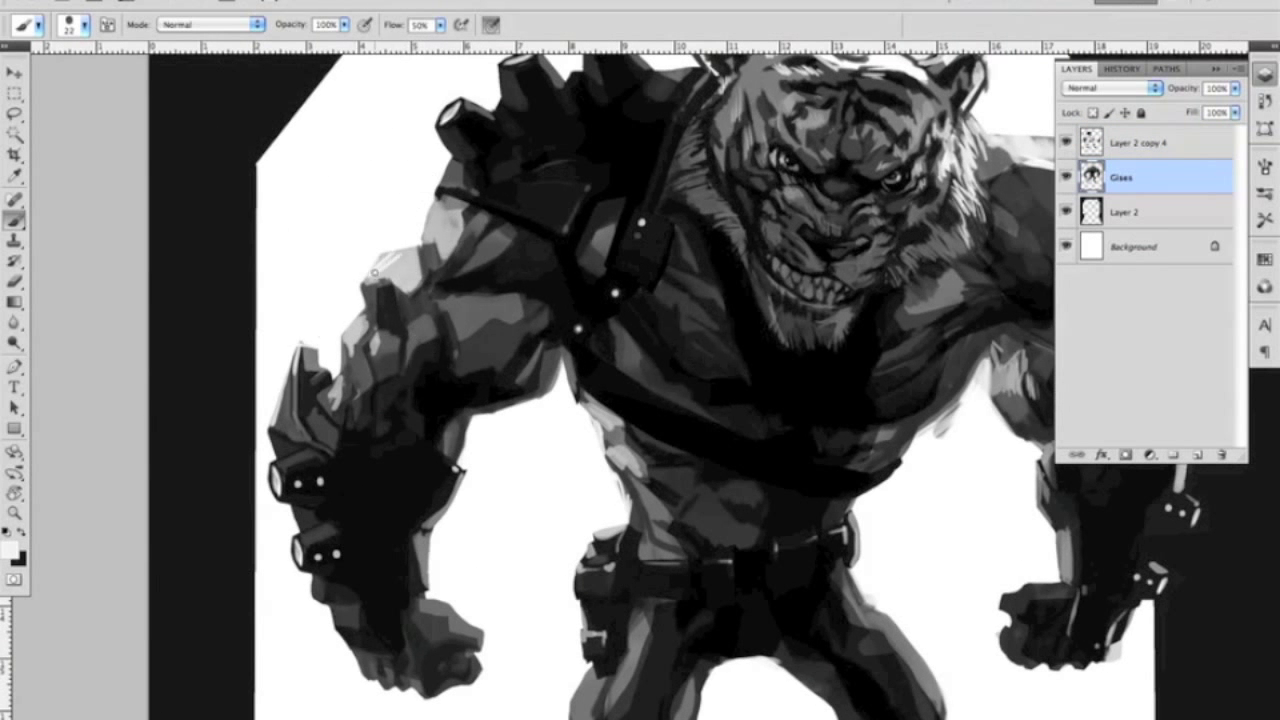
{"action": "left_click_drag", "start_coordinate": [600, 400], "coordinate": [680, 345]}
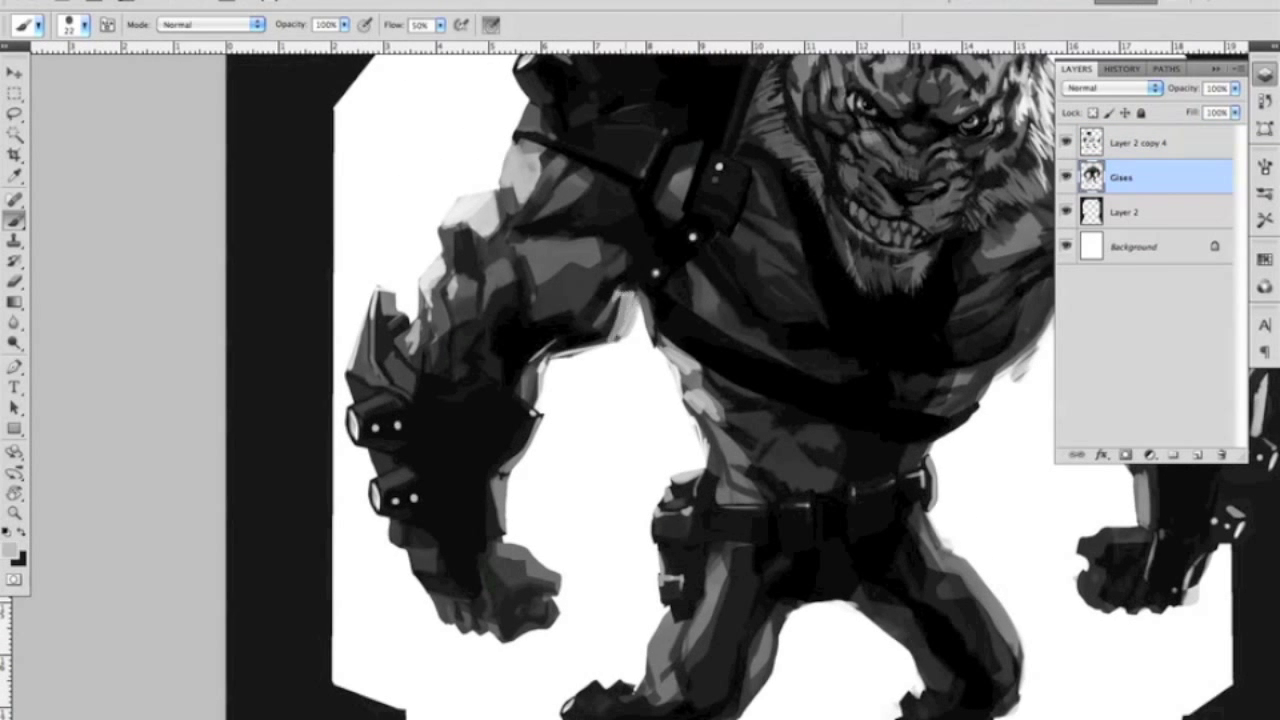
Step: Paint light grey highlights along both thighs and above the knees, and save the document
{"action": "left_click_drag", "start_coordinate": [666, 650], "coordinate": [686, 510]}
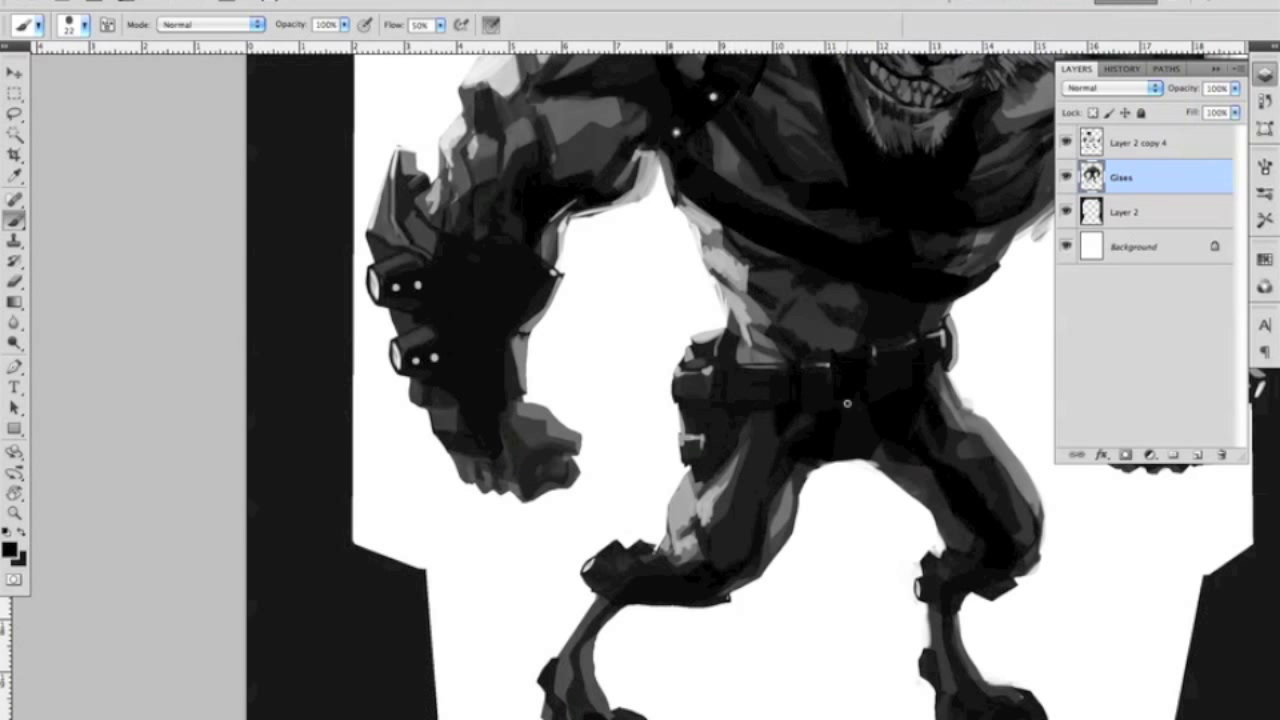
{"action": "left_click_drag", "start_coordinate": [745, 435], "coordinate": [620, 338]}
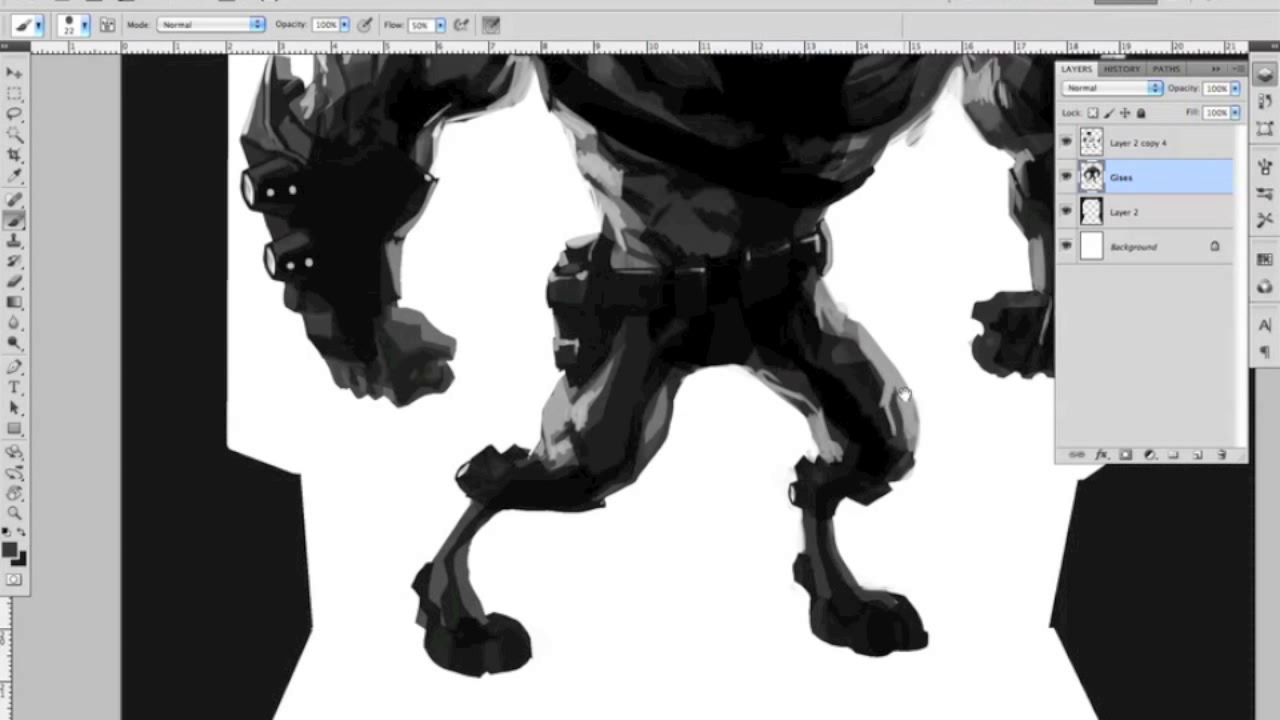
{"action": "left_click_drag", "start_coordinate": [670, 386], "coordinate": [592, 446]}
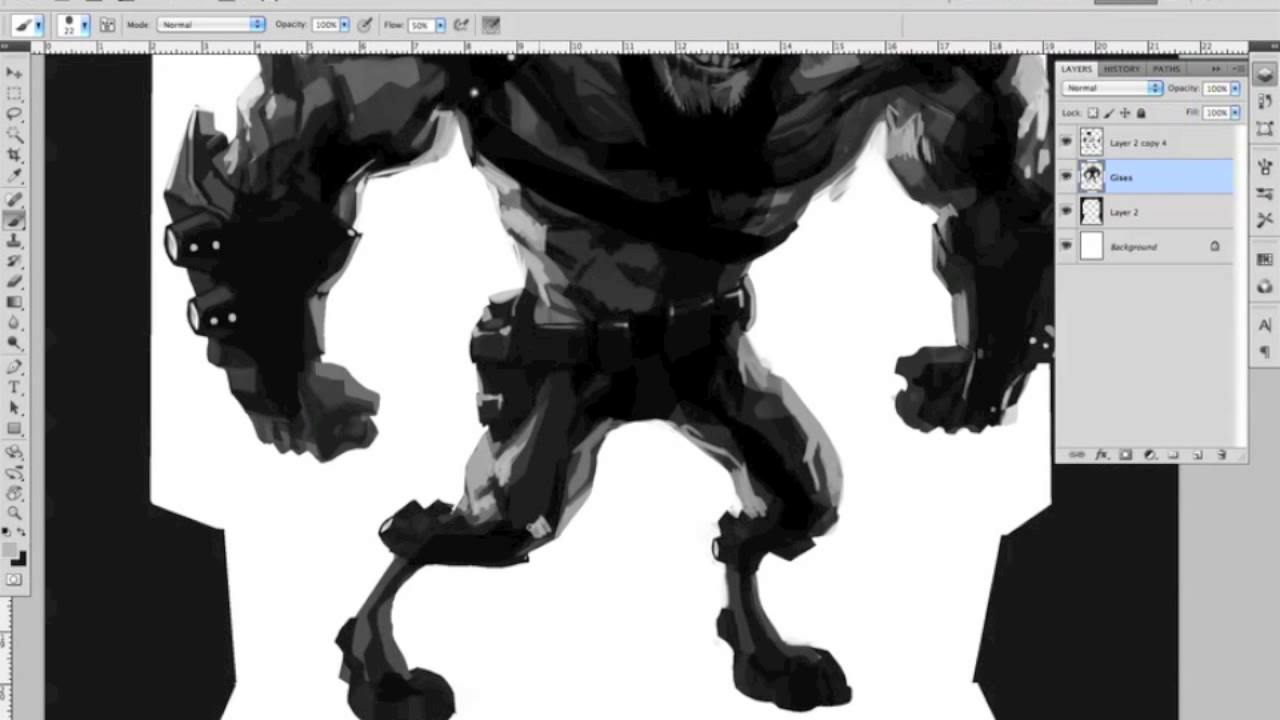
{"action": "key", "text": "ctrl+s"}
{"action": "key", "text": "Return"}
Step: On Layer 2 copy 4, paint grey edge highlights and panel lines on the knee guards, ankle guards and both armoured feet
{"action": "left_click", "coordinate": [1140, 143]}
{"action": "left_click", "coordinate": [1092, 143], "text": "ctrl"}
{"action": "key", "text": "ctrl+d"}
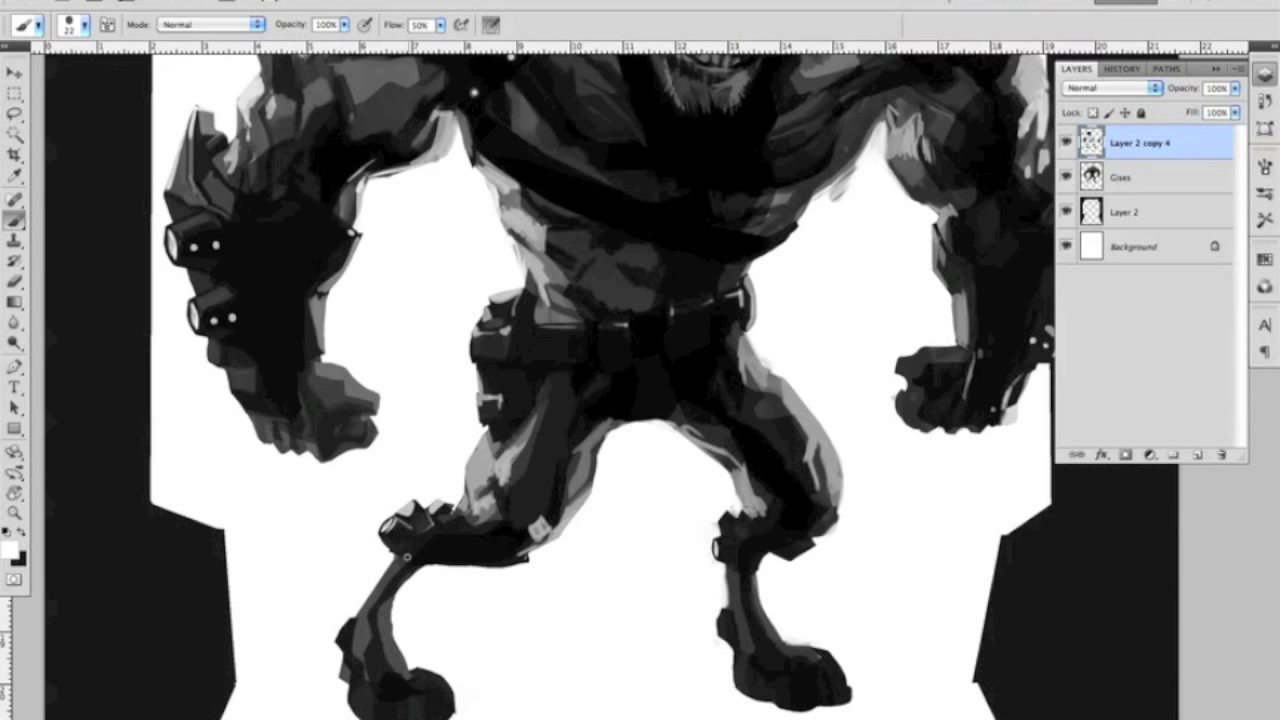
{"action": "left_click_drag", "start_coordinate": [342, 633], "coordinate": [437, 513]}
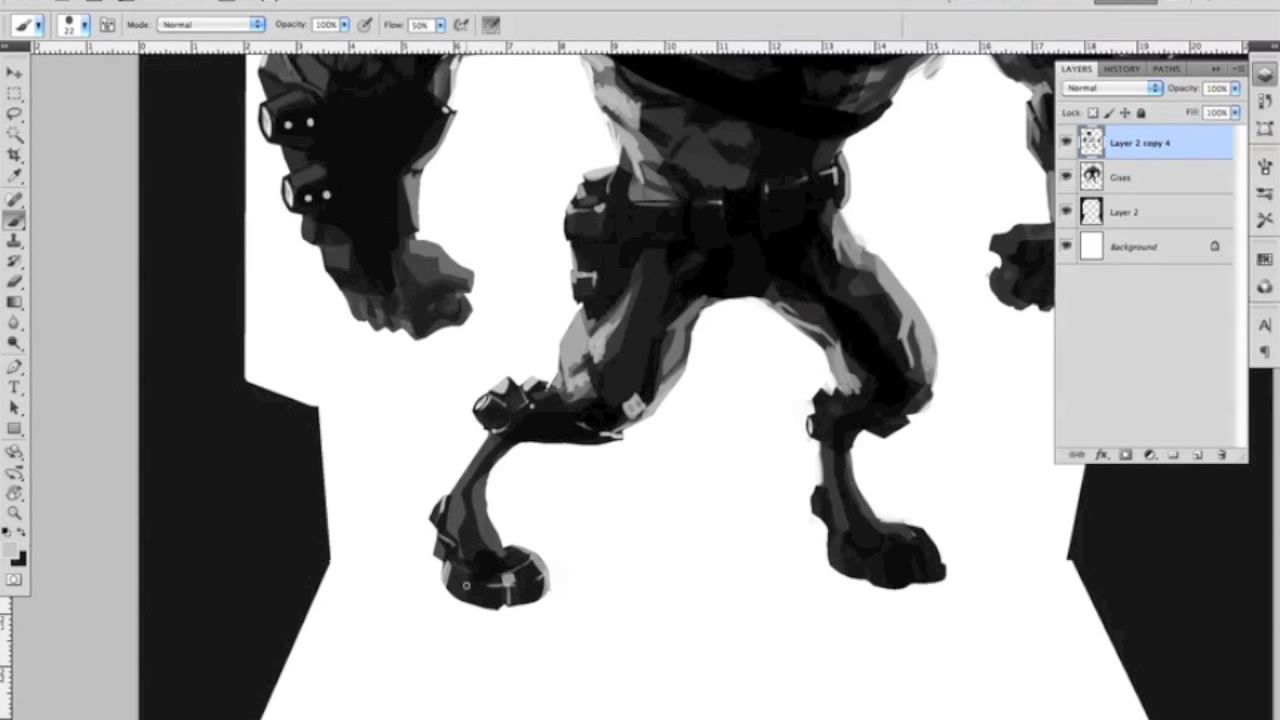
{"action": "left_click_drag", "start_coordinate": [587, 497], "coordinate": [492, 407]}
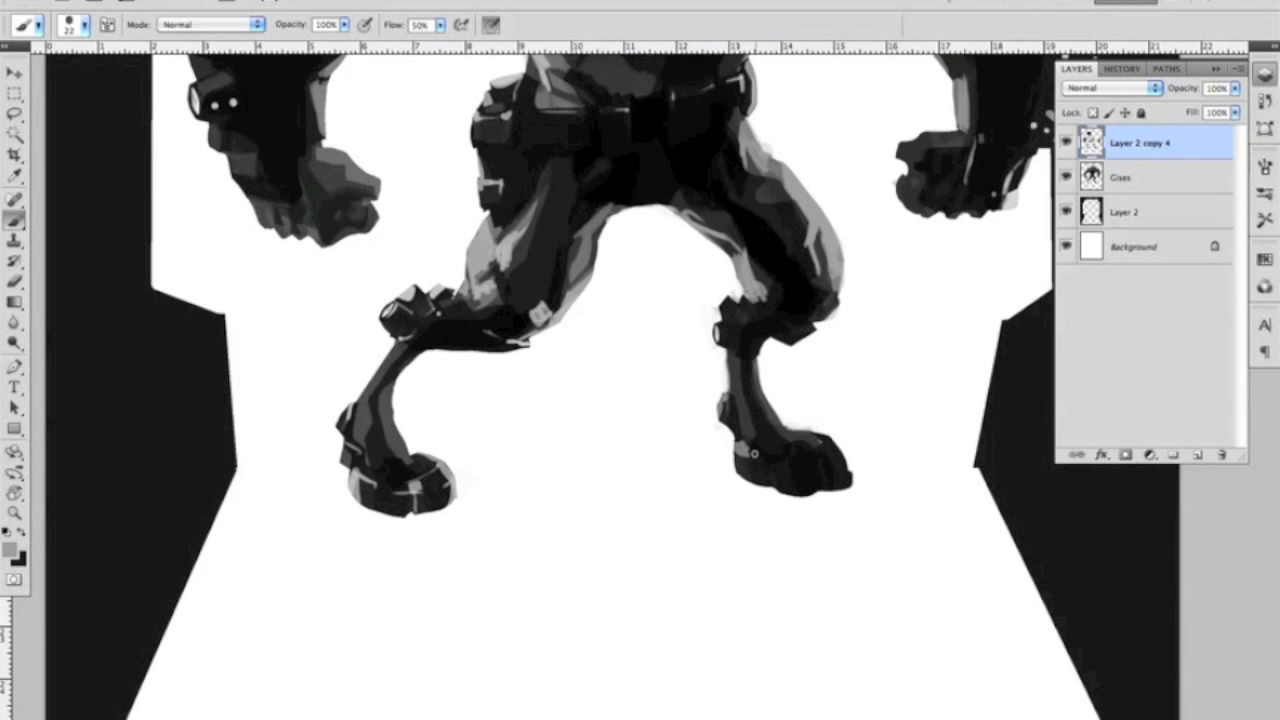
{"action": "left_click_drag", "start_coordinate": [849, 451], "coordinate": [926, 451]}
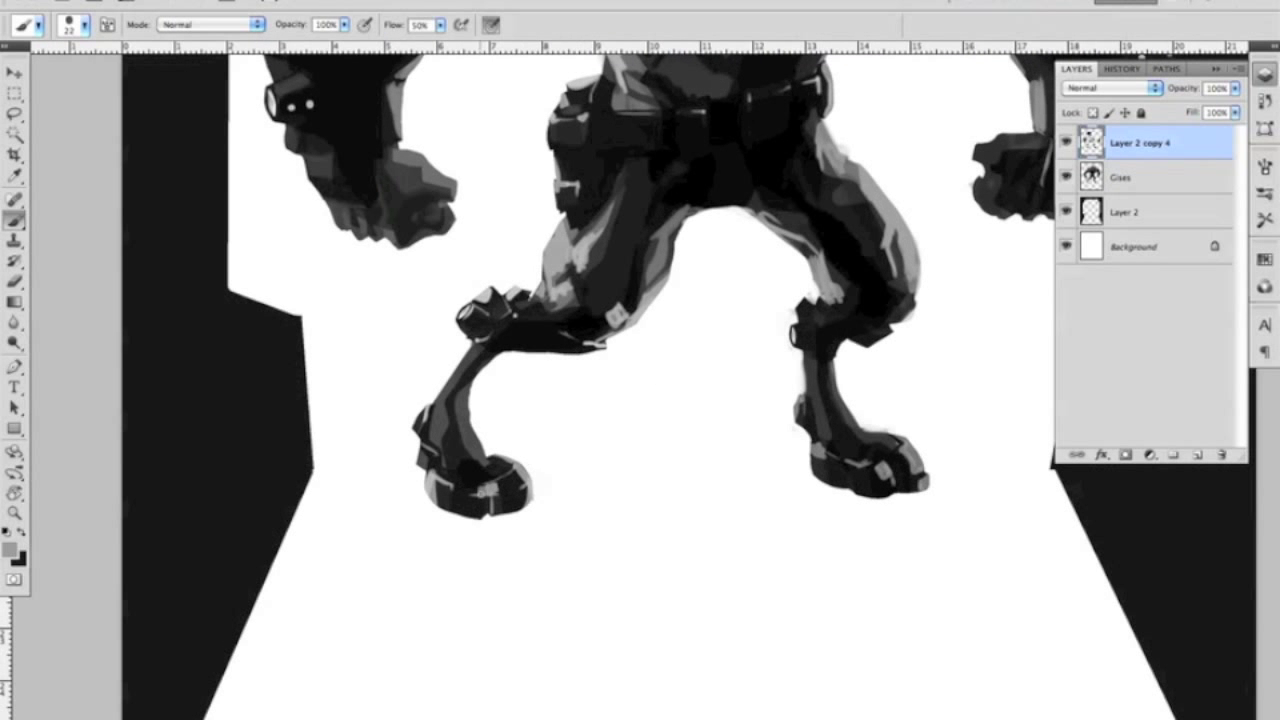
{"action": "key", "text": "z"}
{"action": "key", "text": "ctrl+0"}
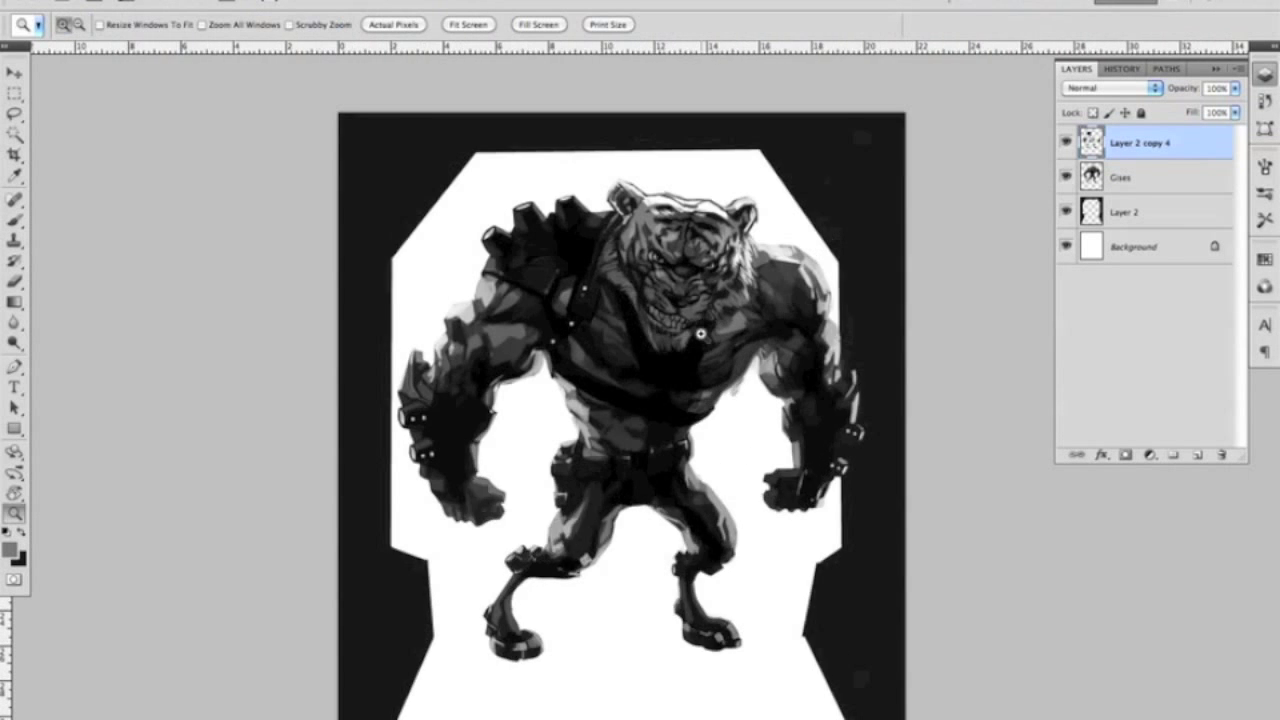
Step: Brighten the Gises layer with Levels, setting the white input level to 235
{"action": "key", "text": "ctrl+l"}
{"action": "key", "text": "Return"}
{"action": "left_click", "coordinate": [1155, 181]}
{"action": "key", "text": "ctrl+l"}
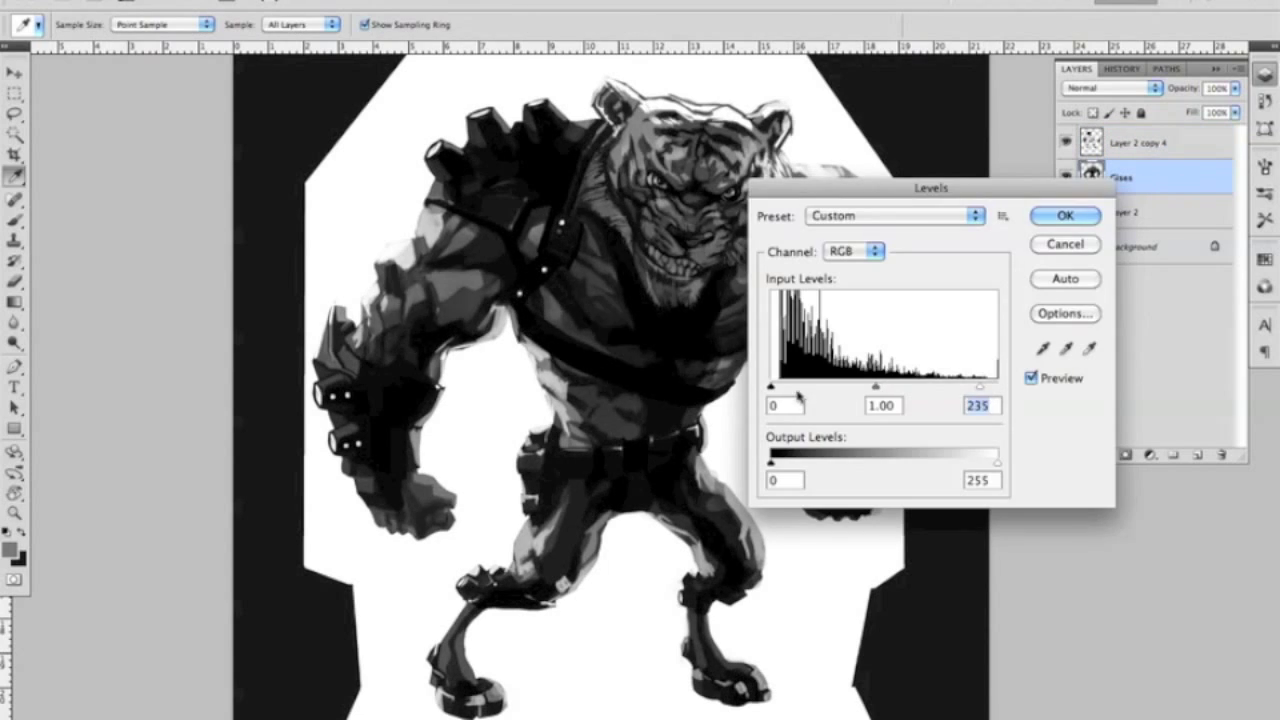
{"action": "left_click_drag", "start_coordinate": [772, 387], "coordinate": [790, 387]}
{"action": "key", "text": "Escape"}
{"action": "key", "text": "ctrl+l"}
{"action": "left_click_drag", "start_coordinate": [997, 387], "coordinate": [980, 387]}
{"action": "key", "text": "Return"}
{"action": "key", "text": "z"}
{"action": "key", "text": "ctrl+minus"}
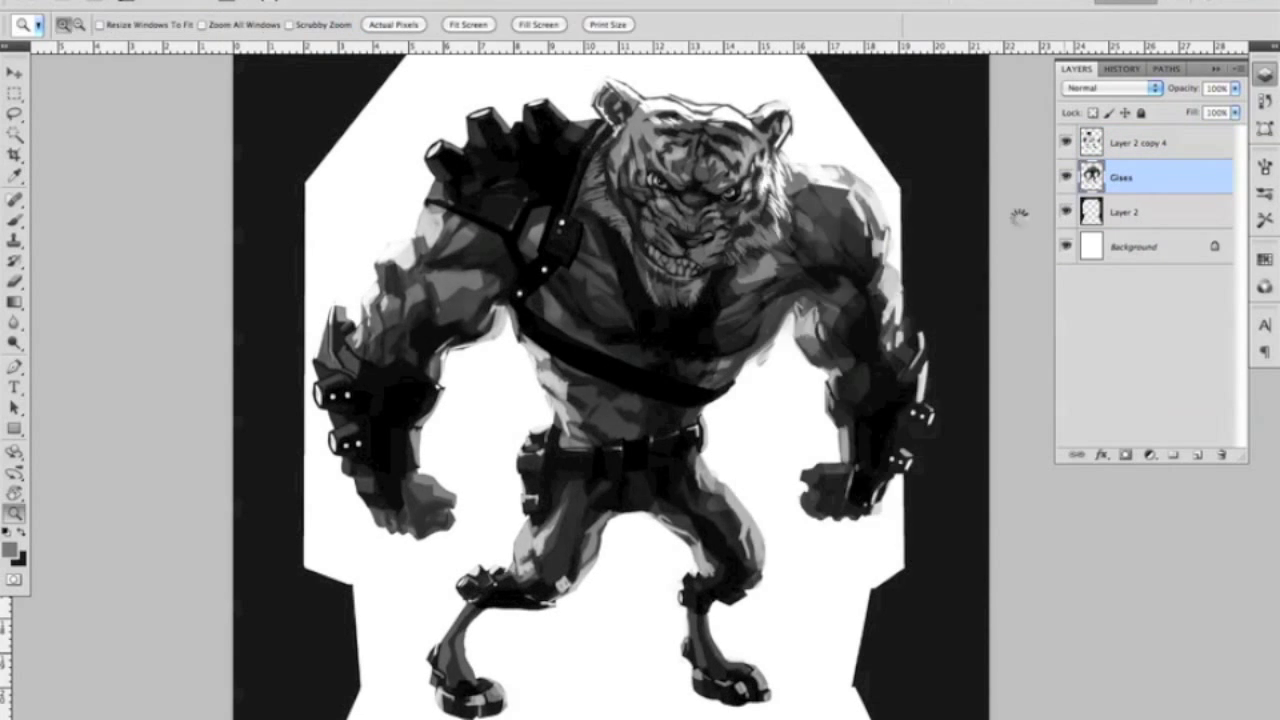
Step: On Layer 2 copy 4, paint thin grey panel lines on the two upper barrels and upper shoulder armour with a 12 px Screen-mode brush
{"action": "key", "text": "ctrl+minus"}
{"action": "key", "text": "ctrl+plus"}
{"action": "key", "text": "alt+bracketright"}
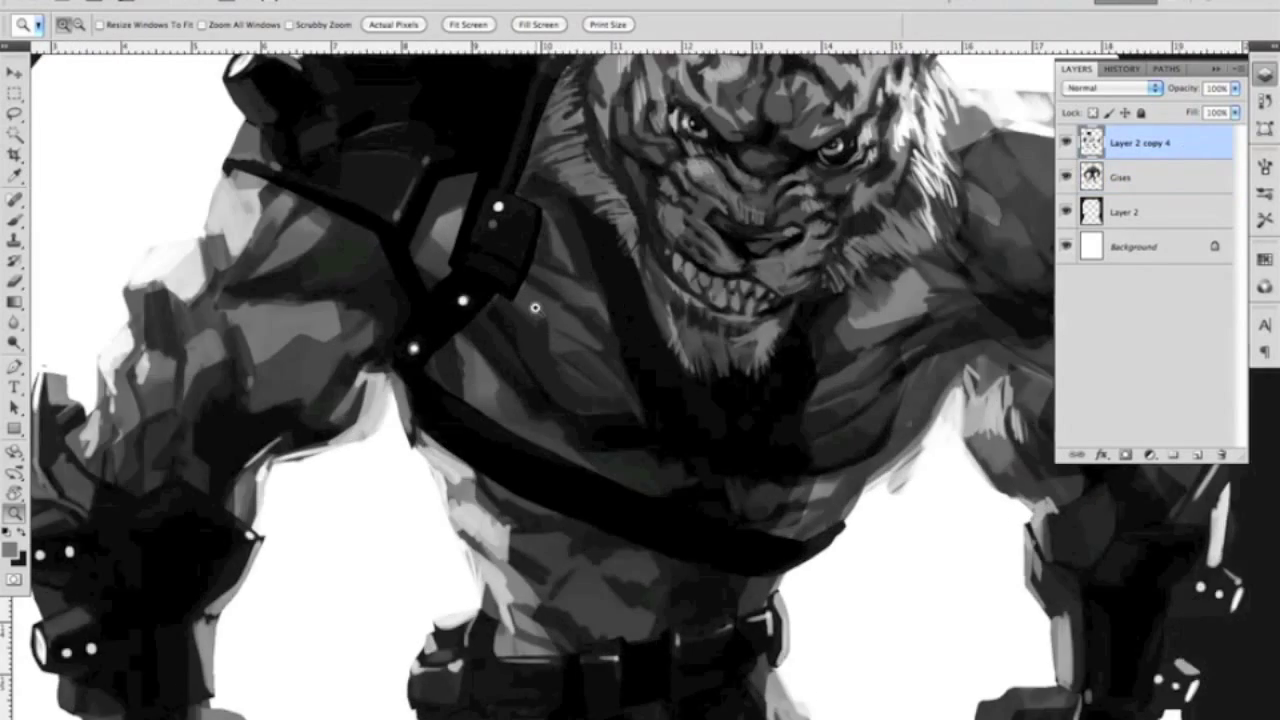
{"action": "key", "text": "b"}
{"action": "right_click", "coordinate": [384, 204]}
{"action": "key", "text": "Escape"}
{"action": "left_click", "coordinate": [392, 162], "text": "ctrl"}
{"action": "right_click", "coordinate": [545, 265]}
{"action": "key", "text": "Escape"}
{"action": "left_click", "coordinate": [210, 24]}
{"action": "left_click", "coordinate": [185, 152]}
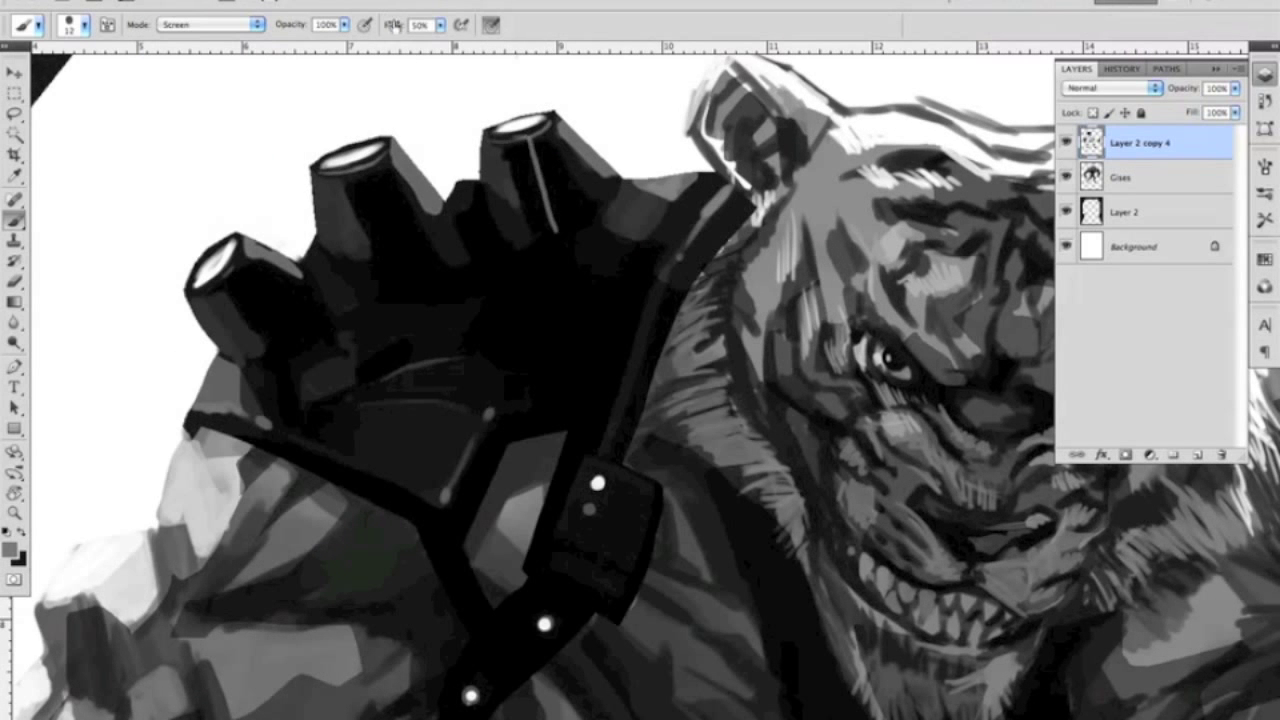
{"action": "left_click_drag", "start_coordinate": [595, 216], "coordinate": [498, 238]}
{"action": "scroll", "coordinate": [668, 221], "scroll_direction": "down", "scroll_amount": 3}
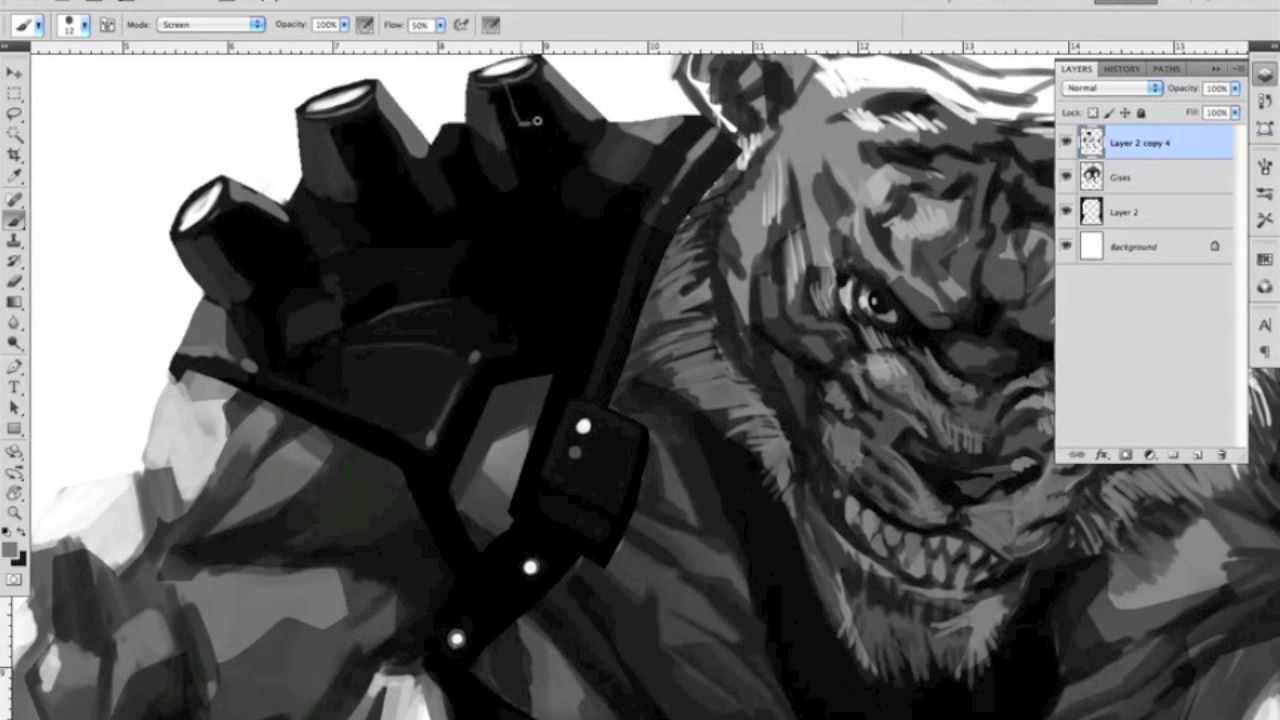
{"action": "scroll", "coordinate": [560, 158], "scroll_direction": "left", "scroll_amount": 1}
{"action": "scroll", "coordinate": [560, 158], "scroll_direction": "down", "scroll_amount": 1}
{"action": "left_click_drag", "start_coordinate": [361, 112], "coordinate": [388, 172]}
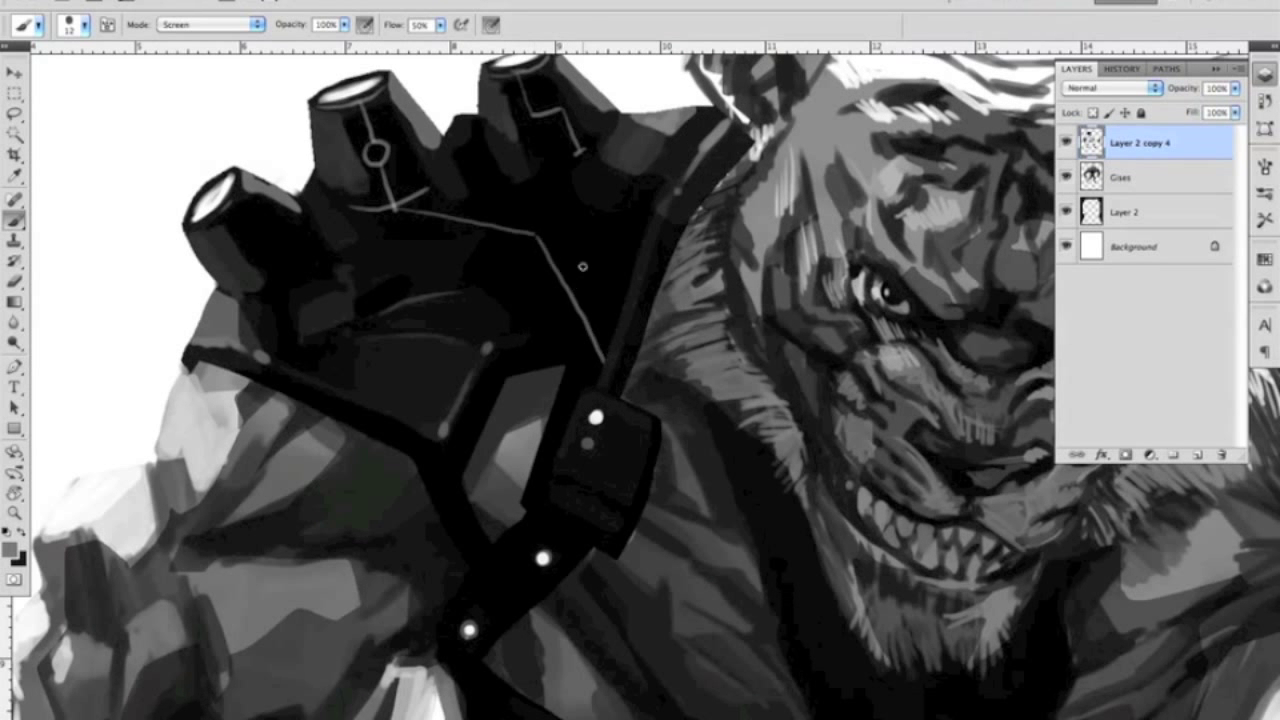
{"action": "mouse_move", "coordinate": [704, 207]}
{"action": "left_mouse_down"}
{"action": "mouse_move", "coordinate": [638, 263]}
{"action": "mouse_move", "coordinate": [546, 215]}
{"action": "left_mouse_up"}
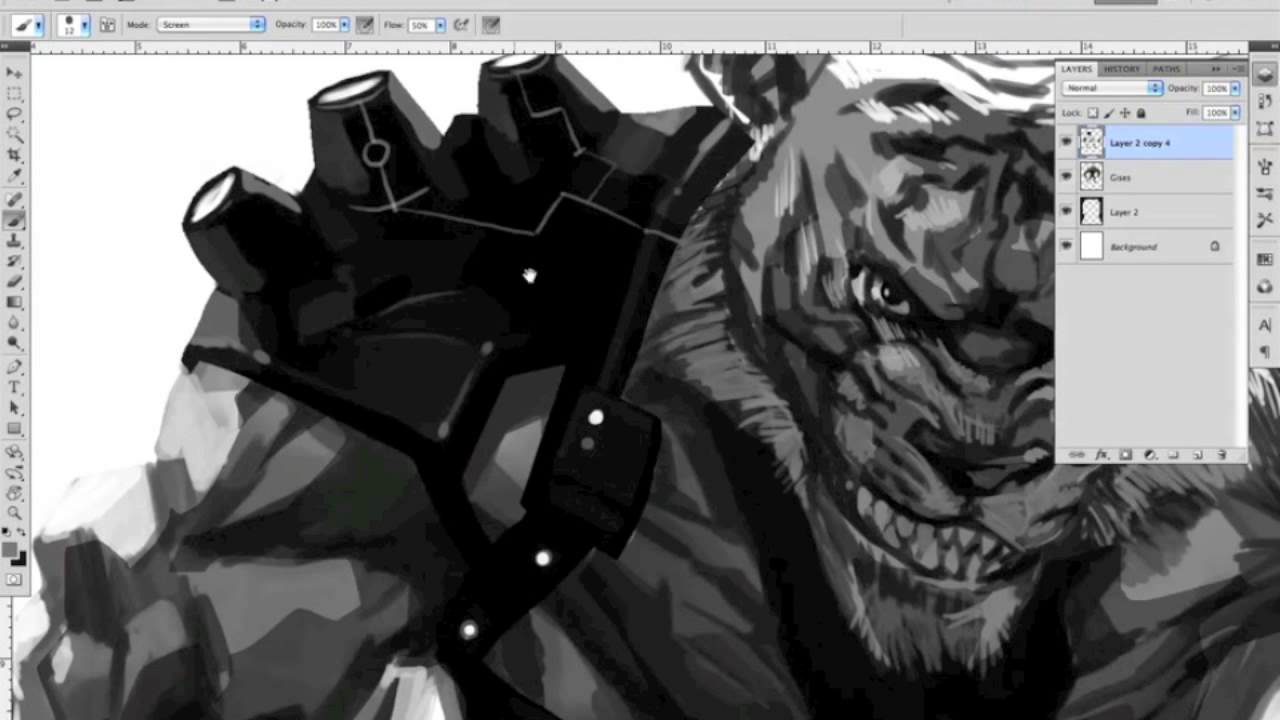
Step: Paint a zigzag line on the lowest shoulder barrel and angular panel lines across the lower shoulder plate
{"action": "left_click_drag", "start_coordinate": [530, 275], "coordinate": [758, 277]}
{"action": "left_click_drag", "start_coordinate": [437, 232], "coordinate": [465, 258]}
{"action": "left_click_drag", "start_coordinate": [536, 275], "coordinate": [700, 297]}
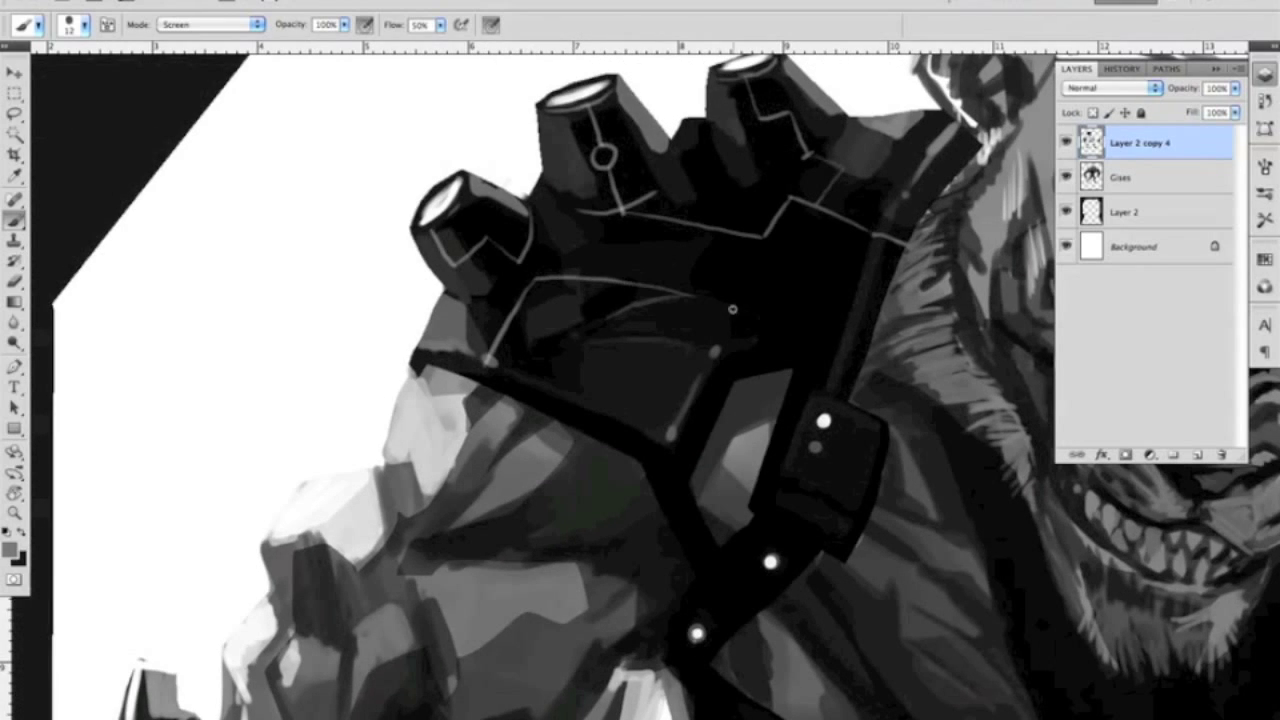
{"action": "left_click_drag", "start_coordinate": [659, 388], "coordinate": [461, 286]}
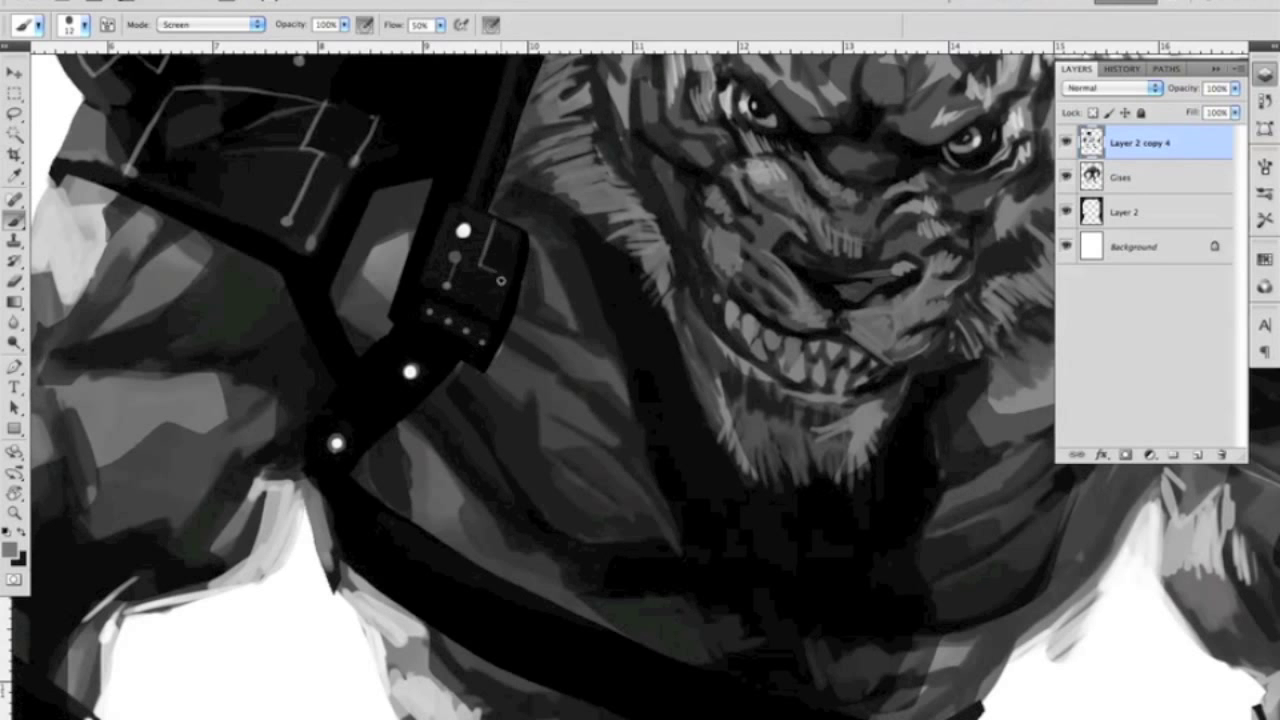
Step: Paint panel lines, rivets and ring outlines on the strap buckle and along the diagonal chest strap
{"action": "left_click_drag", "start_coordinate": [405, 339], "coordinate": [597, 320]}
{"action": "left_click_drag", "start_coordinate": [551, 423], "coordinate": [380, 170]}
{"action": "key", "text": "r"}
{"action": "left_click_drag", "start_coordinate": [763, 271], "coordinate": [558, 383]}
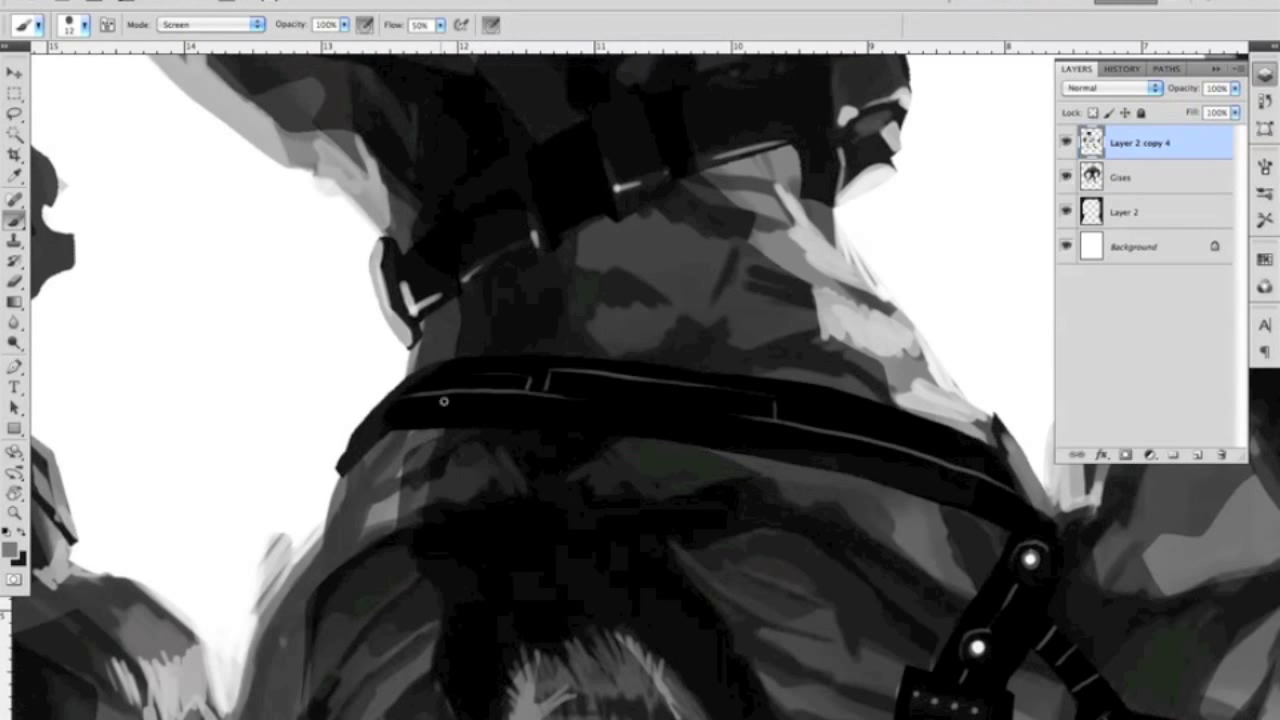
{"action": "left_click", "coordinate": [575, 385]}
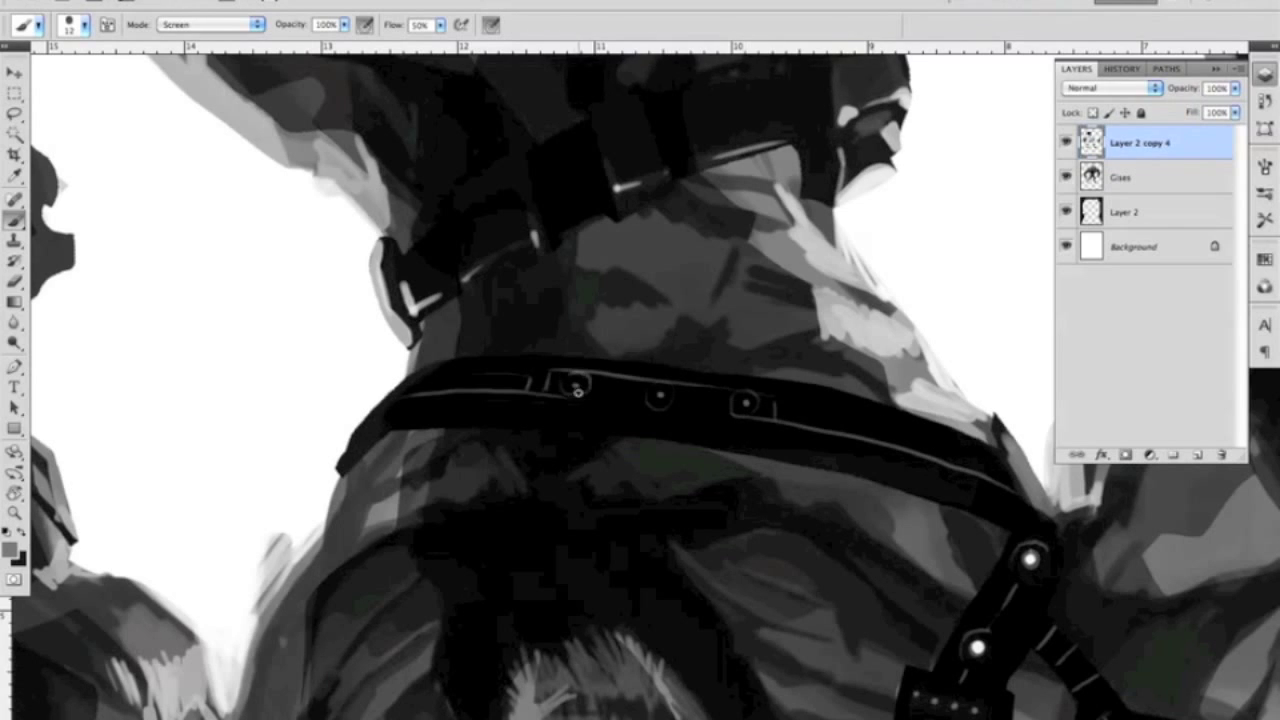
{"action": "key", "text": "r"}
{"action": "left_click_drag", "start_coordinate": [483, 377], "coordinate": [437, 301]}
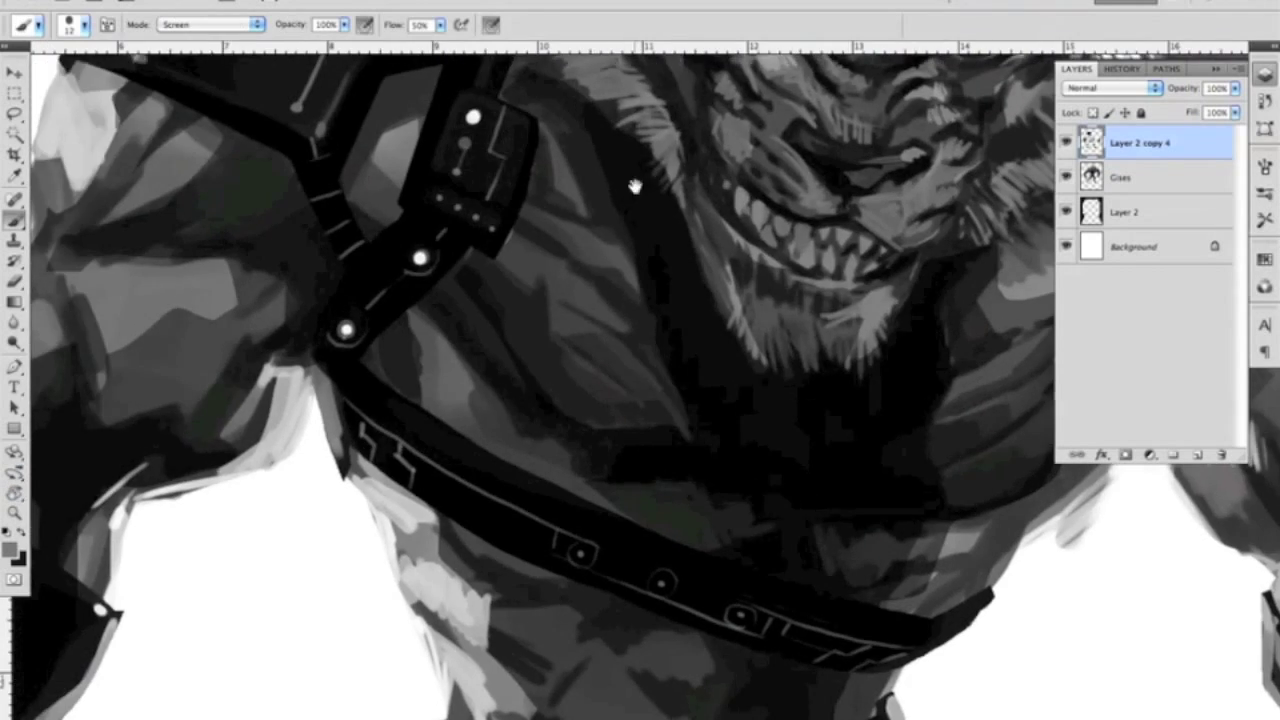
Step: Paint thin panel lines on the forearm guard opposite the shoulder armour, and rivets and panel lines on the belt
{"action": "scroll", "coordinate": [521, 218], "scroll_direction": "right", "scroll_amount": 10}
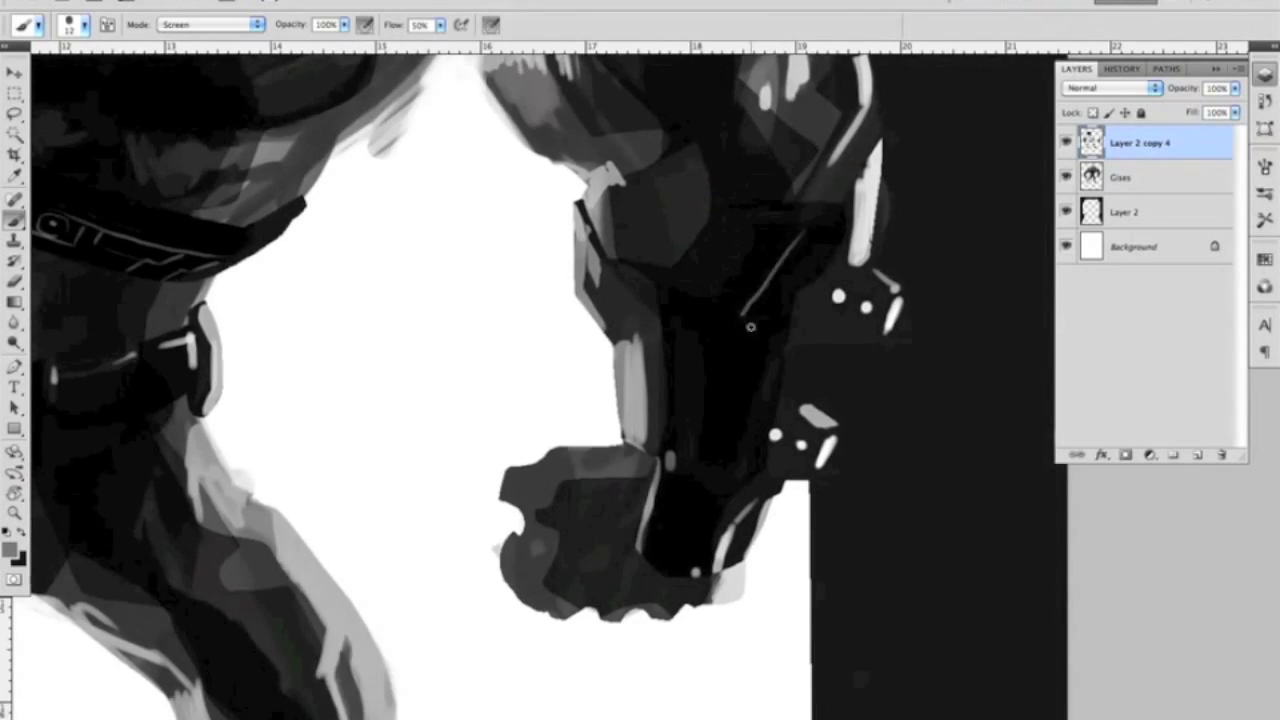
{"action": "left_click_drag", "start_coordinate": [670, 518], "coordinate": [655, 568]}
{"action": "mouse_move", "coordinate": [594, 284]}
{"action": "left_mouse_down"}
{"action": "mouse_move", "coordinate": [670, 300]}
{"action": "mouse_move", "coordinate": [712, 378]}
{"action": "left_mouse_up"}
{"action": "scroll", "coordinate": [800, 388], "scroll_direction": "down", "scroll_amount": 2}
{"action": "scroll", "coordinate": [800, 388], "scroll_direction": "left", "scroll_amount": 1}
{"action": "scroll", "coordinate": [680, 332], "scroll_direction": "left", "scroll_amount": 10}
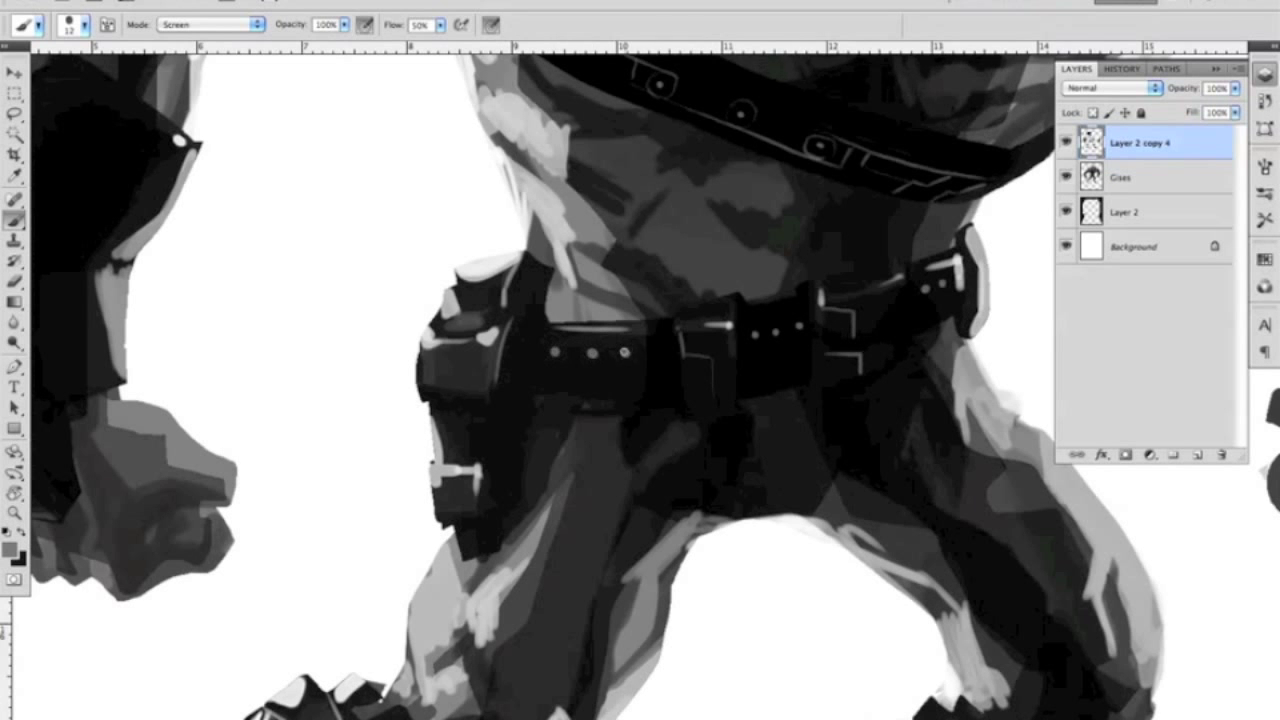
Step: Paint angular grey panel lines across the forearm guard on the shoulder-armour side, curving around its two cylinders
{"action": "scroll", "coordinate": [677, 408], "scroll_direction": "up", "scroll_amount": 2}
{"action": "scroll", "coordinate": [677, 408], "scroll_direction": "left", "scroll_amount": 6}
{"action": "mouse_move", "coordinate": [418, 242]}
{"action": "left_mouse_down"}
{"action": "mouse_move", "coordinate": [477, 339]}
{"action": "mouse_move", "coordinate": [482, 545]}
{"action": "left_mouse_up"}
{"action": "left_click_drag", "start_coordinate": [368, 214], "coordinate": [432, 562]}
{"action": "left_click_drag", "start_coordinate": [262, 381], "coordinate": [348, 390]}
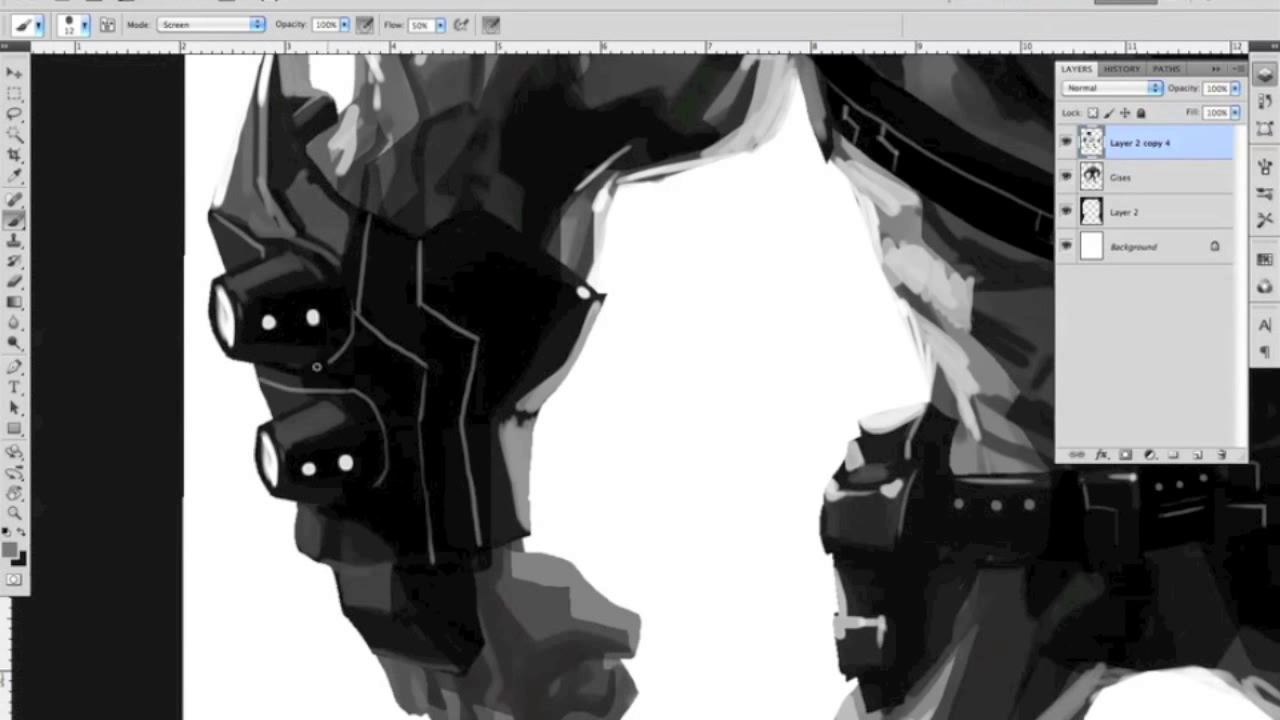
{"action": "scroll", "coordinate": [563, 275], "scroll_direction": "down", "scroll_amount": 3}
{"action": "key", "text": "z"}
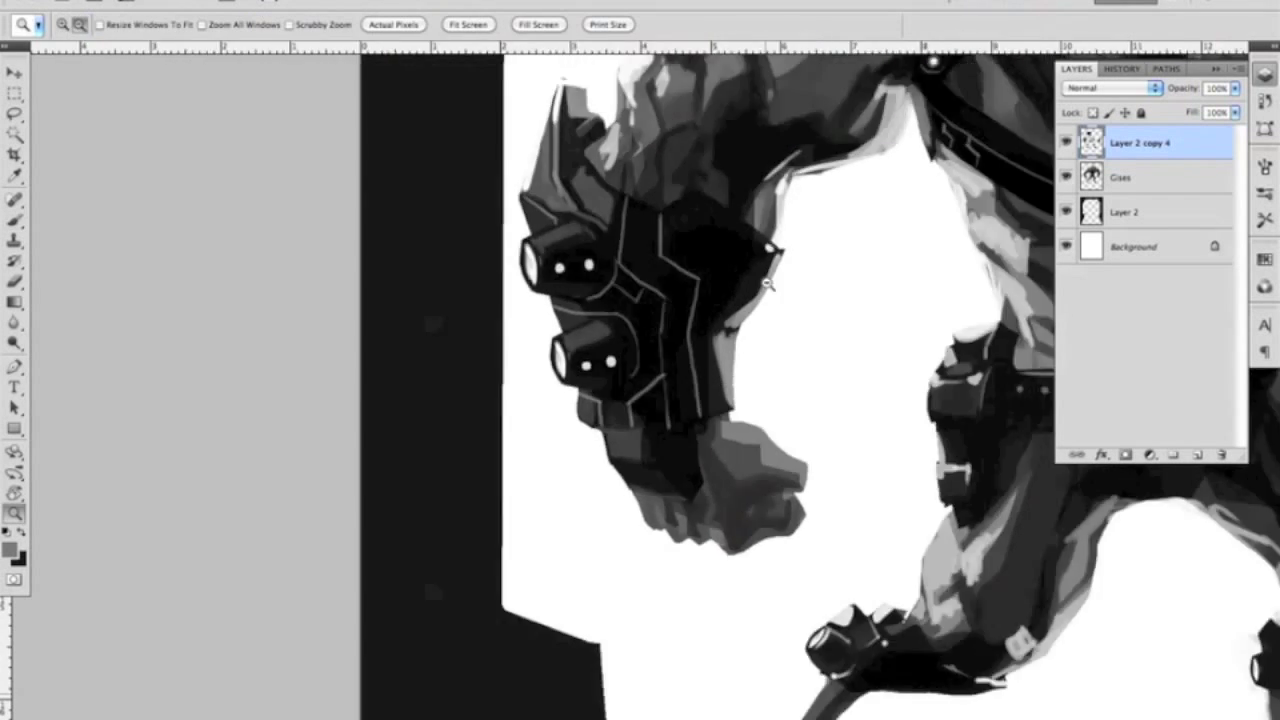
Step: Paint thin grey panel lines on the armoured feet and ankle guards
{"action": "scroll", "coordinate": [600, 320], "scroll_direction": "down", "scroll_amount": 2}
{"action": "scroll", "coordinate": [670, 364], "scroll_direction": "up", "scroll_amount": 3}
{"action": "scroll", "coordinate": [560, 500], "scroll_direction": "up", "scroll_amount": 2}
{"action": "key", "text": "b"}
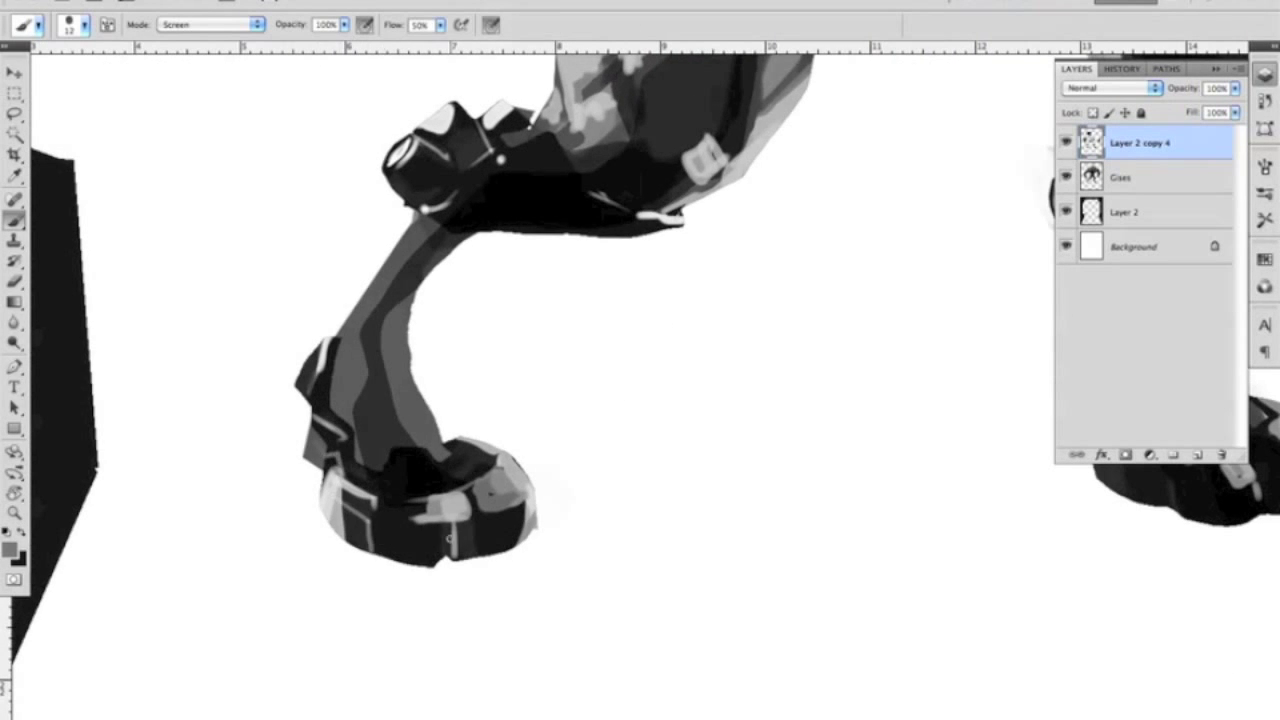
{"action": "left_click_drag", "start_coordinate": [900, 469], "coordinate": [956, 398]}
{"action": "key", "text": "ctrl+0"}
{"action": "scroll", "coordinate": [640, 360], "scroll_direction": "up", "scroll_amount": 2}
Step: On the Gises layer, paint light grey highlights on both lower legs with a 23 px Normal-mode brush
{"action": "key", "text": "alt+bracketleft"}
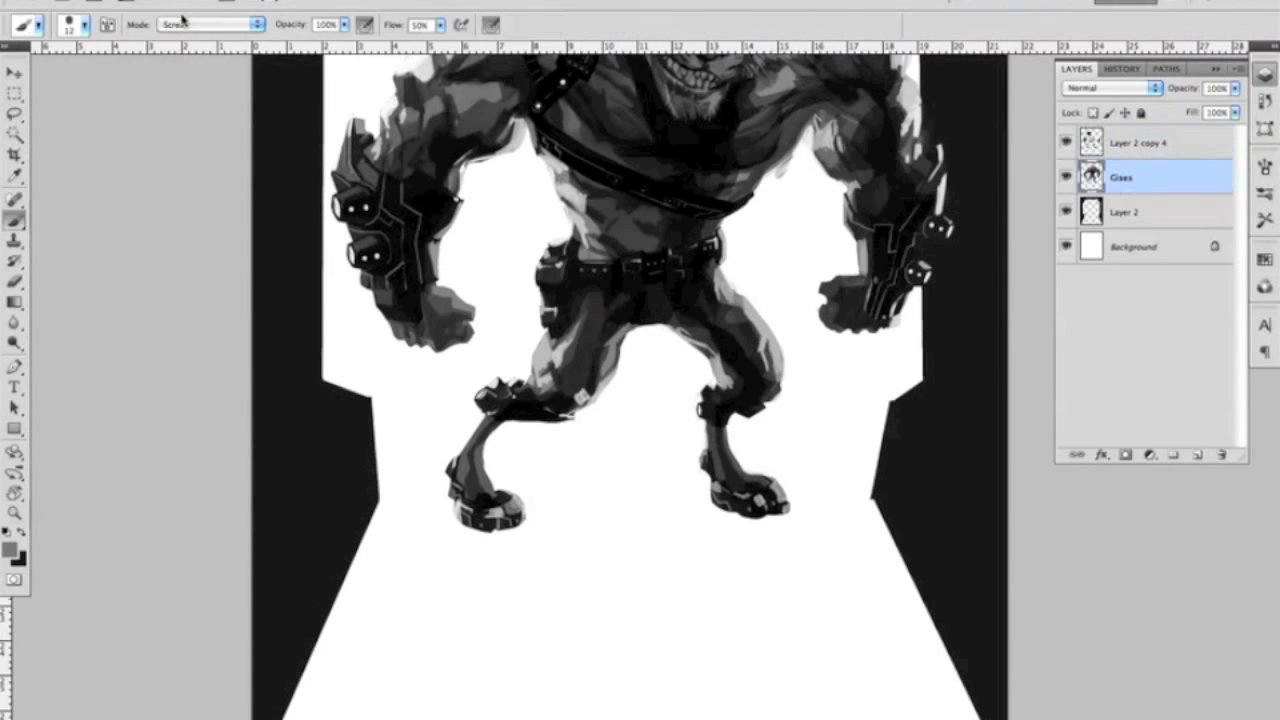
{"action": "key", "text": "z"}
{"action": "scroll", "coordinate": [614, 391], "scroll_direction": "up", "scroll_amount": 3}
{"action": "scroll", "coordinate": [537, 292], "scroll_direction": "down", "scroll_amount": 2}
{"action": "key", "text": "b"}
{"action": "right_click", "coordinate": [537, 292]}
{"action": "left_click_drag", "start_coordinate": [600, 265], "coordinate": [590, 265]}
{"action": "key", "text": "Return"}
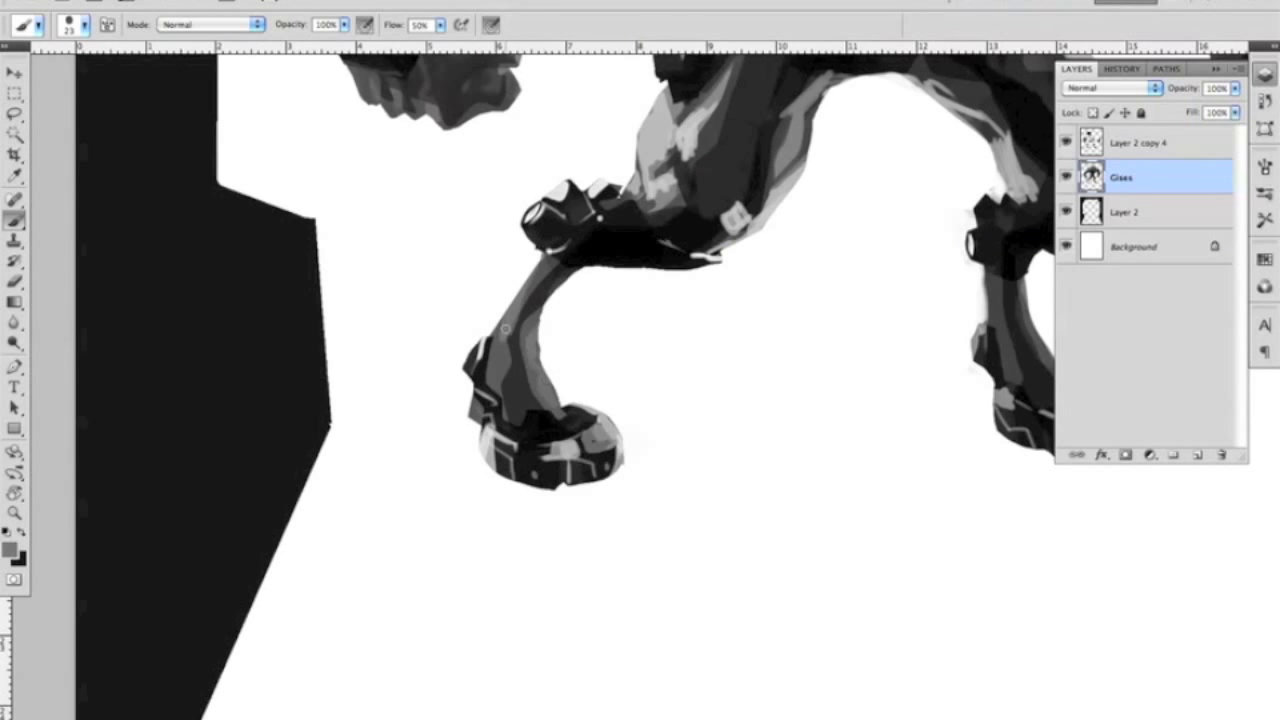
{"action": "scroll", "coordinate": [514, 386], "scroll_direction": "right", "scroll_amount": 5}
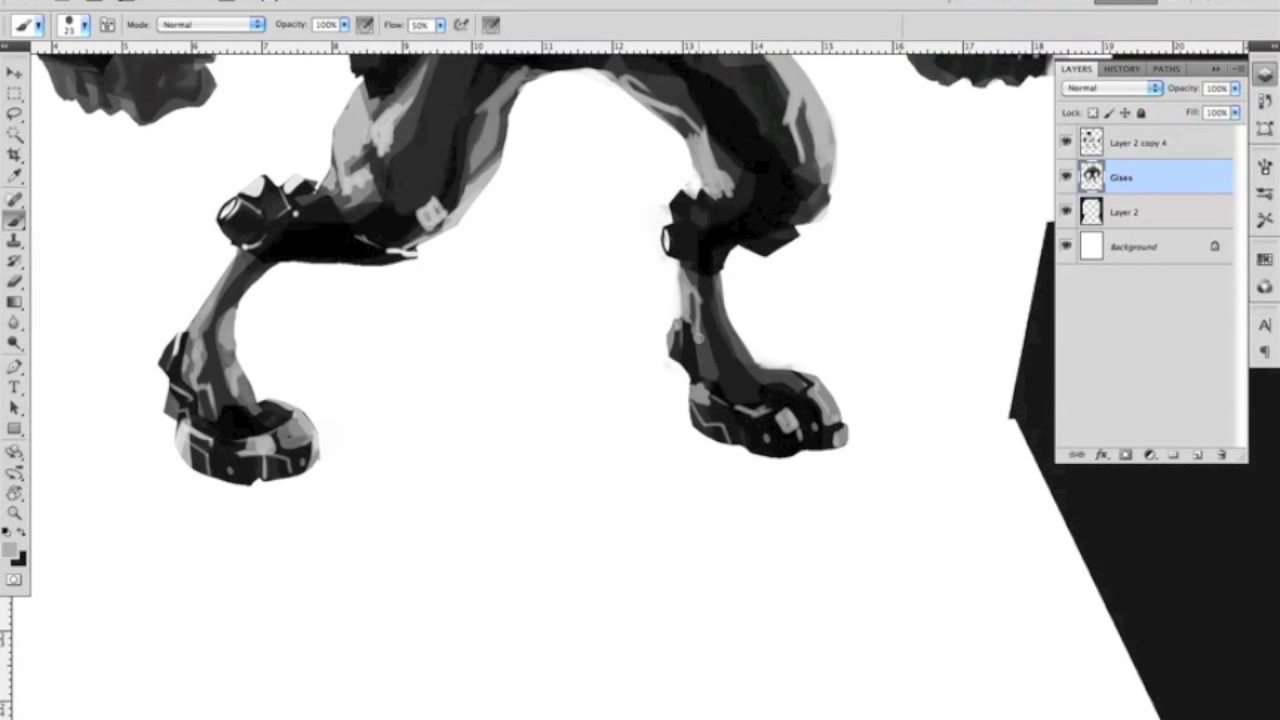
{"action": "scroll", "coordinate": [710, 357], "scroll_direction": "left", "scroll_amount": 2}
{"action": "scroll", "coordinate": [710, 357], "scroll_direction": "up", "scroll_amount": 1}
Step: Paint Screen-mode rim highlights on the Gises layer along the top of the tiger's head and ears
{"action": "key", "text": "alt+bracketright"}
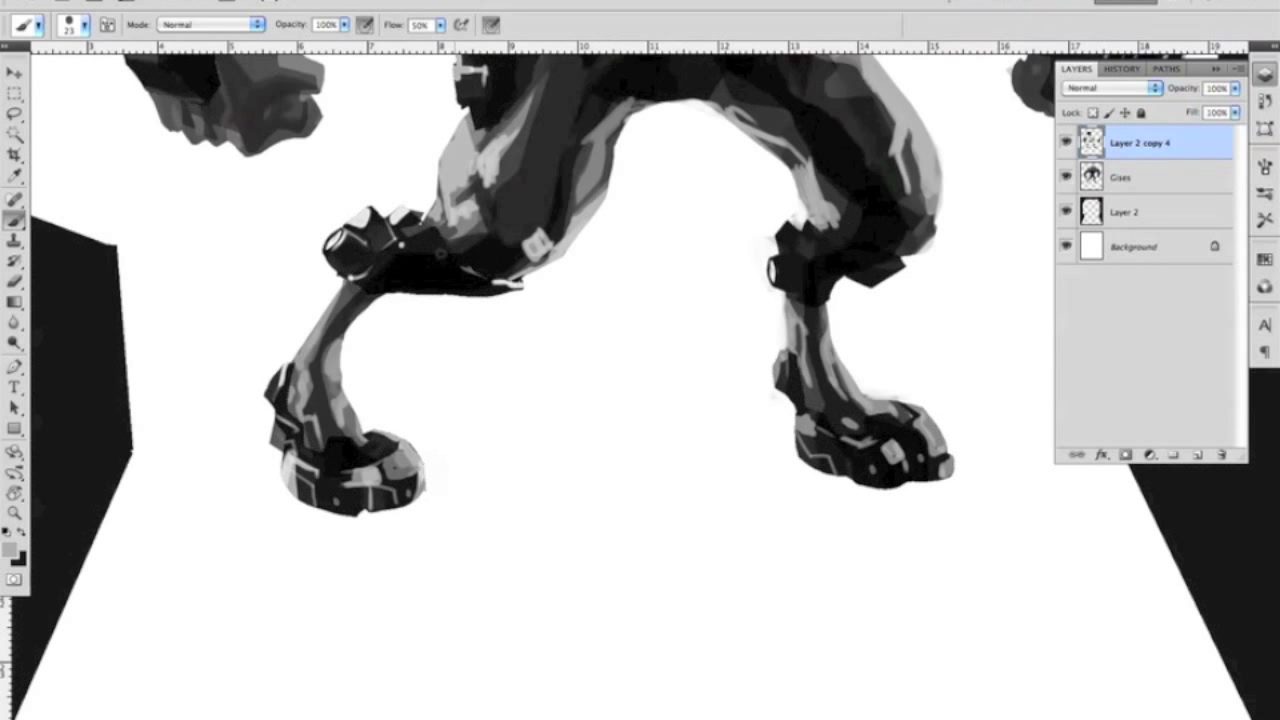
{"action": "key", "text": "ctrl+0"}
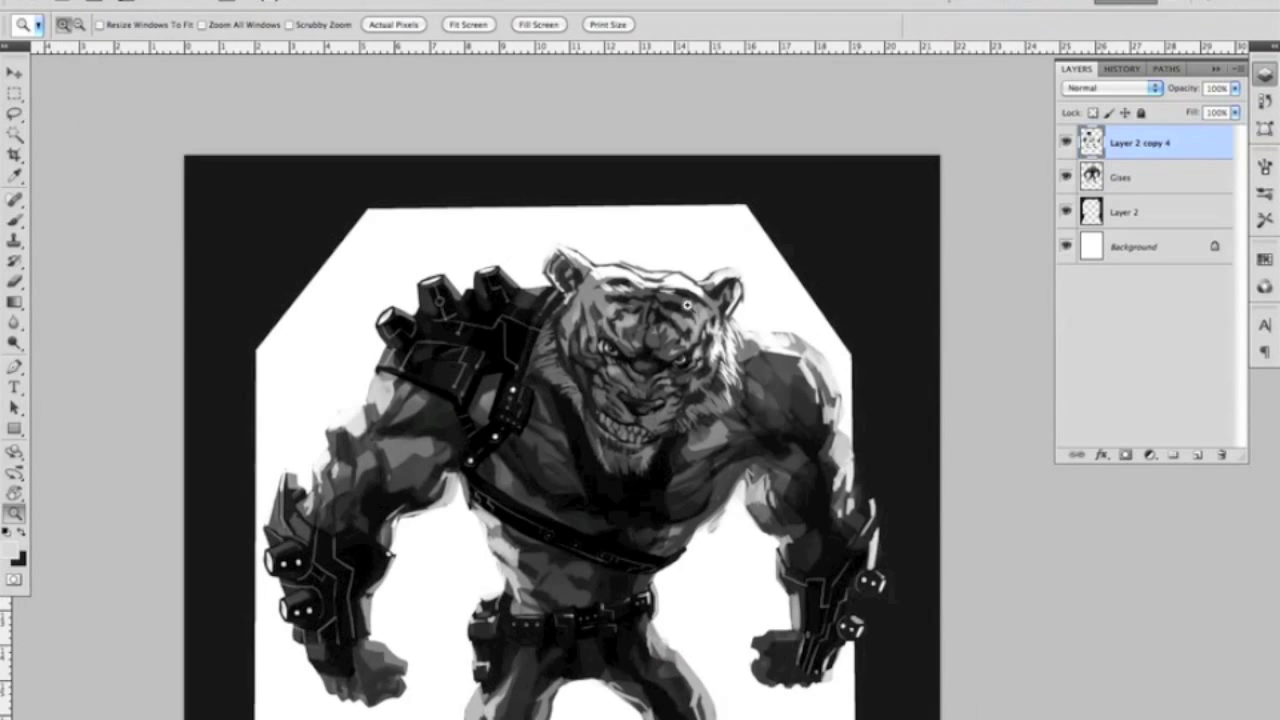
{"action": "scroll", "coordinate": [609, 212], "scroll_direction": "up", "scroll_amount": 3}
{"action": "key", "text": "alt+bracketleft"}
{"action": "key", "text": "shift+alt+s"}
{"action": "left_click_drag", "start_coordinate": [607, 210], "coordinate": [800, 230]}
{"action": "right_click", "coordinate": [838, 214]}
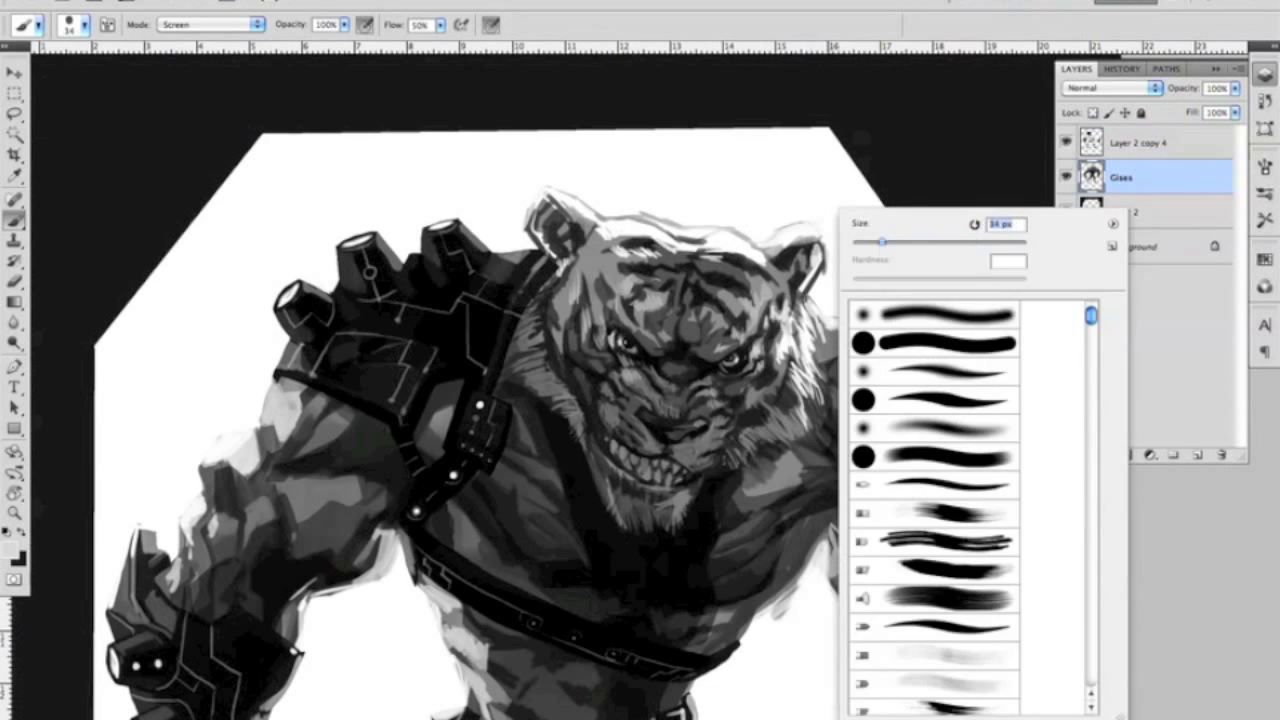
Step: Brighten the rim light on the Gises layer's arms, waist and legs with a 100 px Color Dodge brush at 31% opacity
{"action": "double_click", "coordinate": [866, 300]}
{"action": "key", "text": "shift+alt+d"}
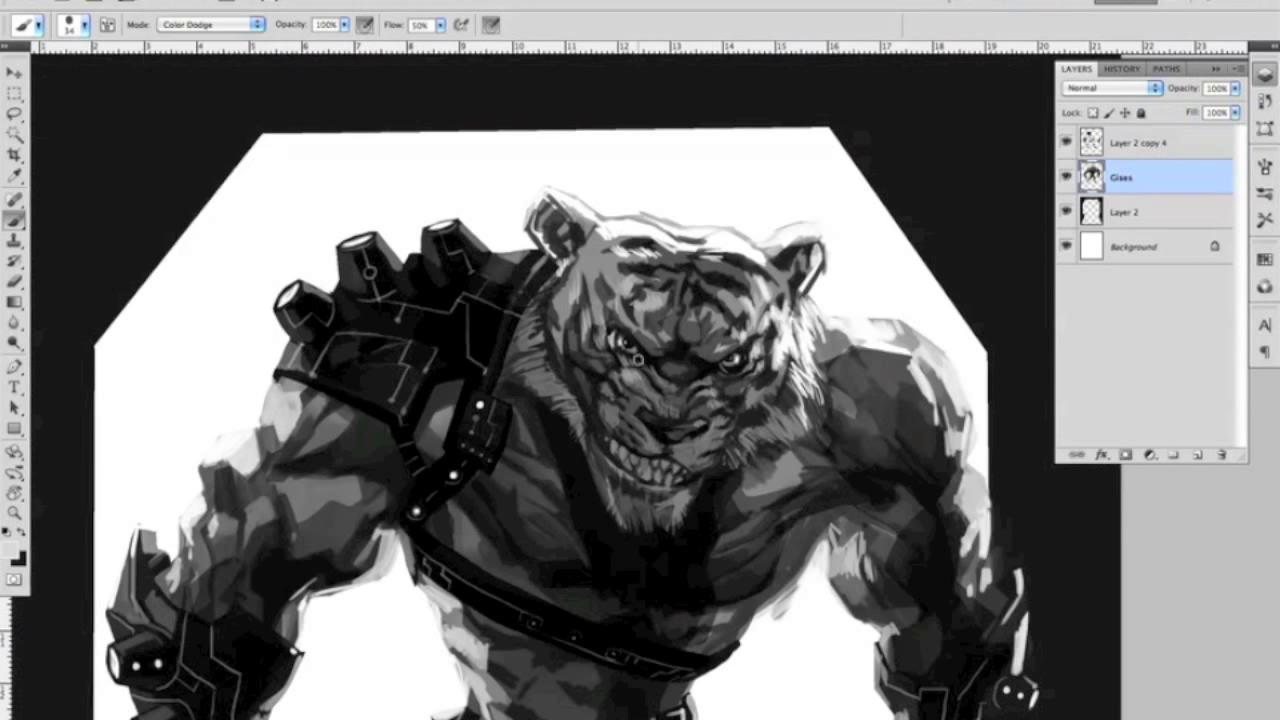
{"action": "right_click", "coordinate": [830, 224]}
{"action": "key", "text": "Return"}
{"action": "key", "text": "ctrl+0"}
{"action": "scroll", "coordinate": [640, 360], "scroll_direction": "up", "scroll_amount": 2}
{"action": "key", "text": "3"}
{"action": "key", "text": "1"}
{"action": "left_click_drag", "start_coordinate": [714, 236], "coordinate": [788, 414]}
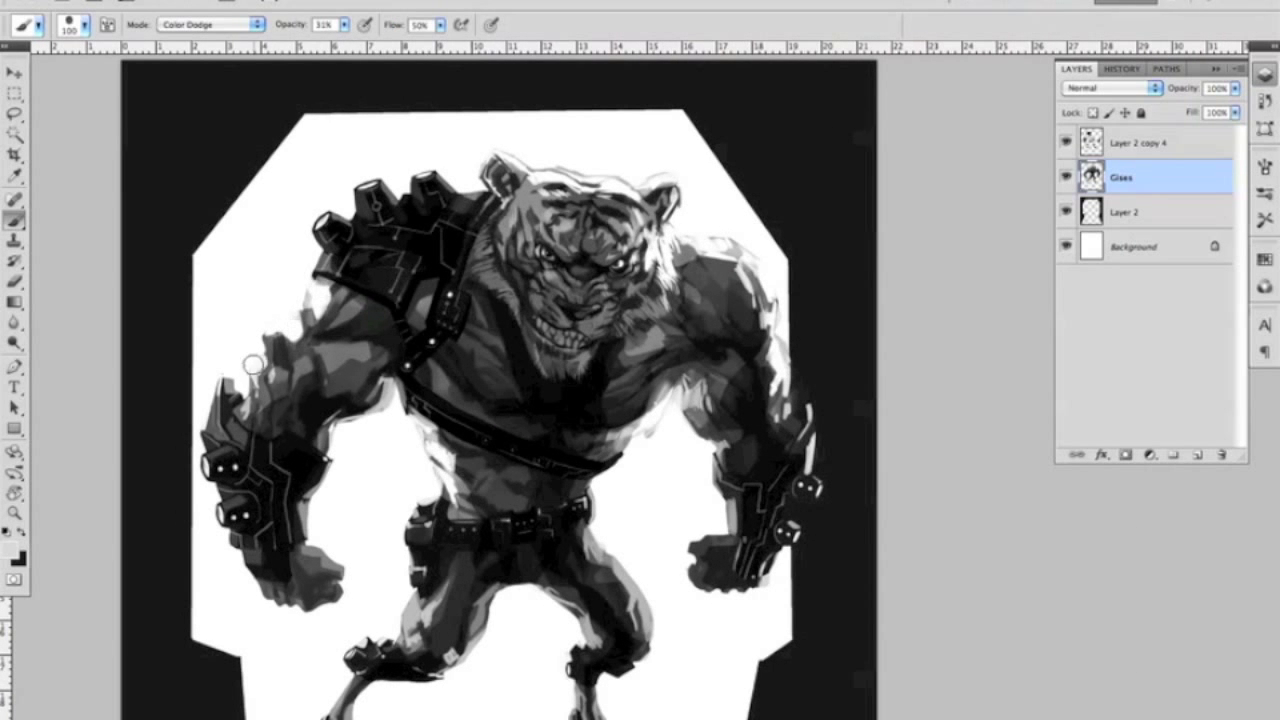
{"action": "left_click_drag", "start_coordinate": [253, 366], "coordinate": [367, 333]}
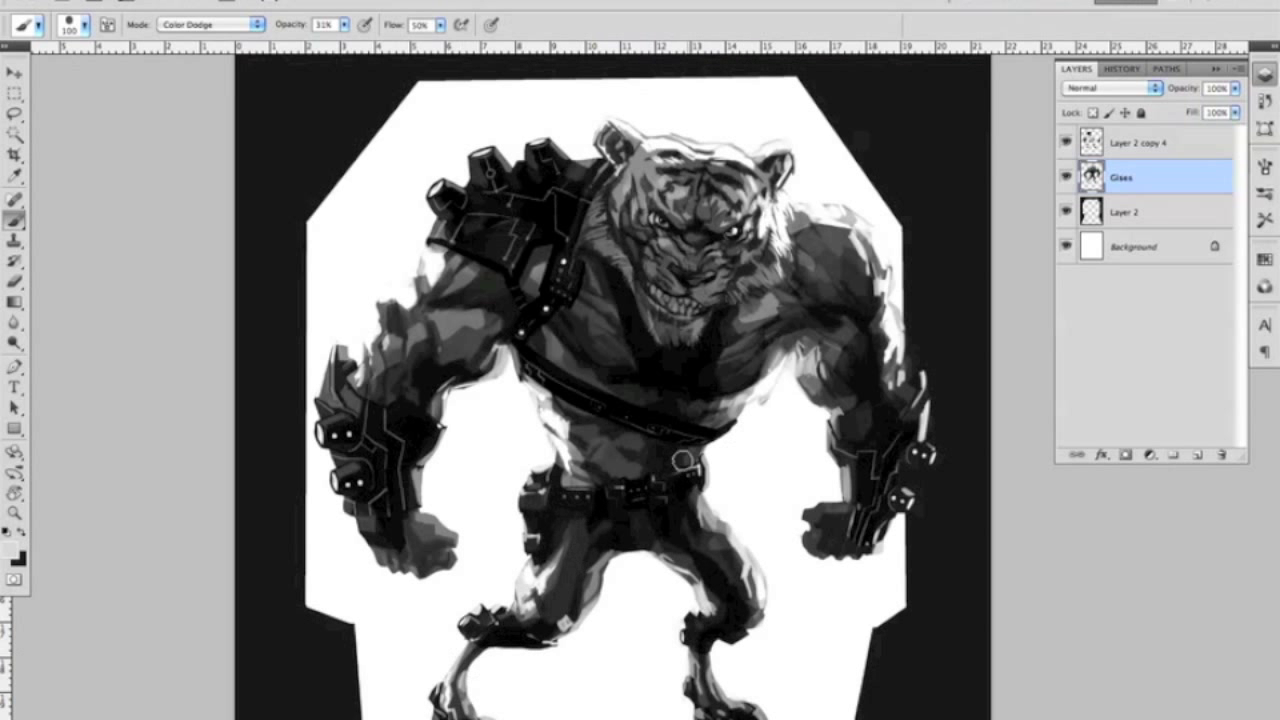
{"action": "left_click_drag", "start_coordinate": [846, 430], "coordinate": [848, 530]}
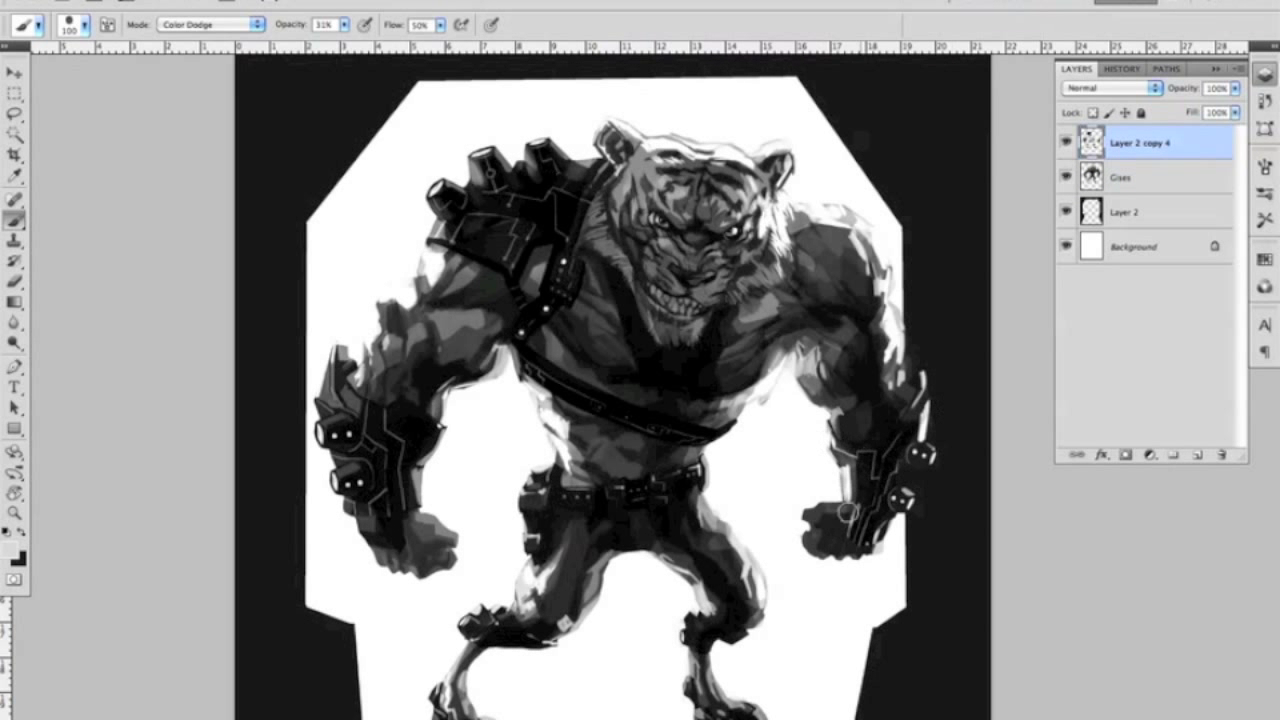
Step: Brighten the edges of the forearm guard and belt pouch on Layer 2 copy 4 with the Color Dodge brush
{"action": "left_click_drag", "start_coordinate": [440, 420], "coordinate": [395, 505]}
{"action": "left_click_drag", "start_coordinate": [548, 494], "coordinate": [564, 437]}
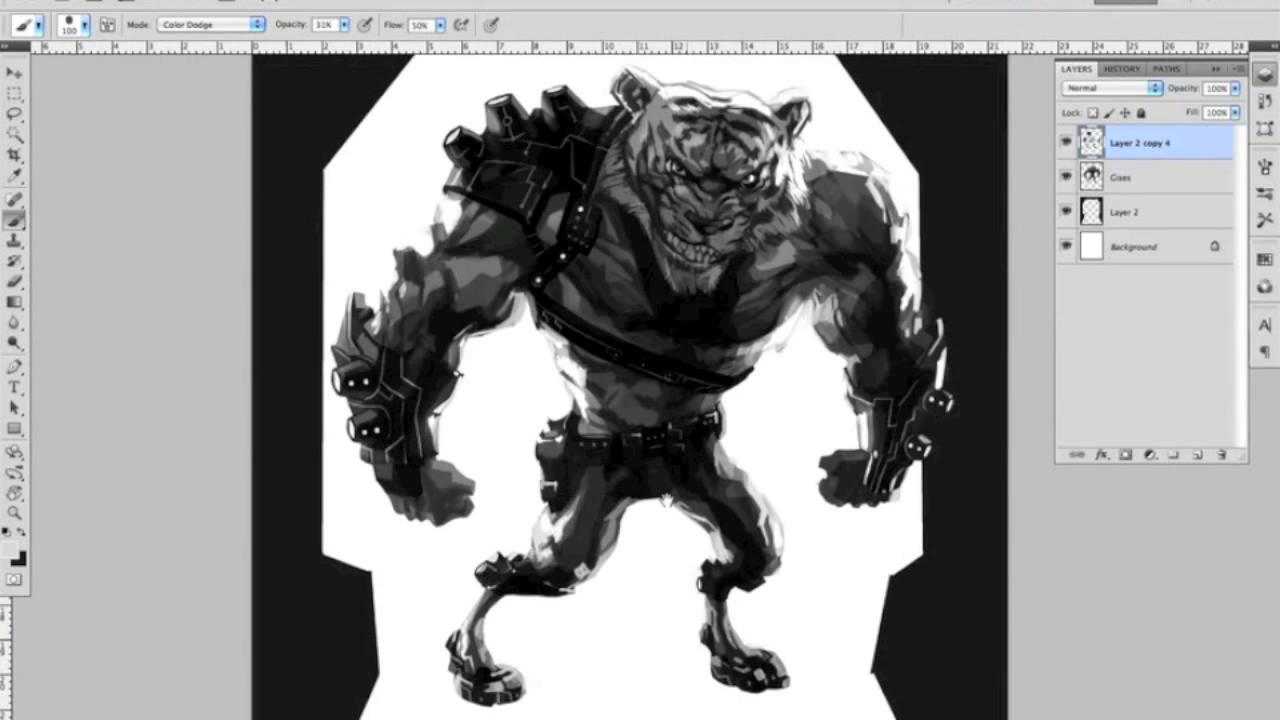
{"action": "key", "text": "z"}
{"action": "left_click", "coordinate": [728, 228], "text": "alt"}
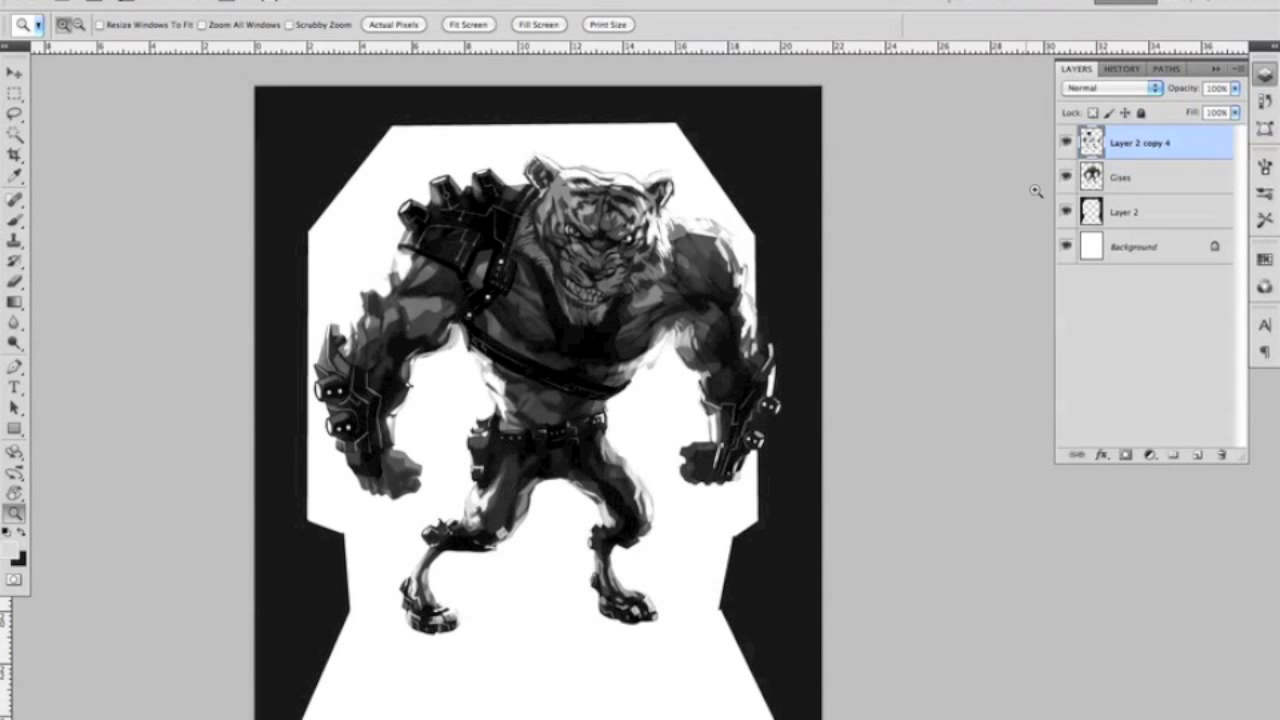
Step: Merge Layer 2 copy 4 with the Gises layer and rename the merged layer Tigre Toño
{"action": "left_click", "coordinate": [1094, 177], "text": "shift"}
{"action": "key", "text": "ctrl+e"}
{"action": "double_click", "coordinate": [1130, 143]}
{"action": "type", "text": "Tigre Toño"}
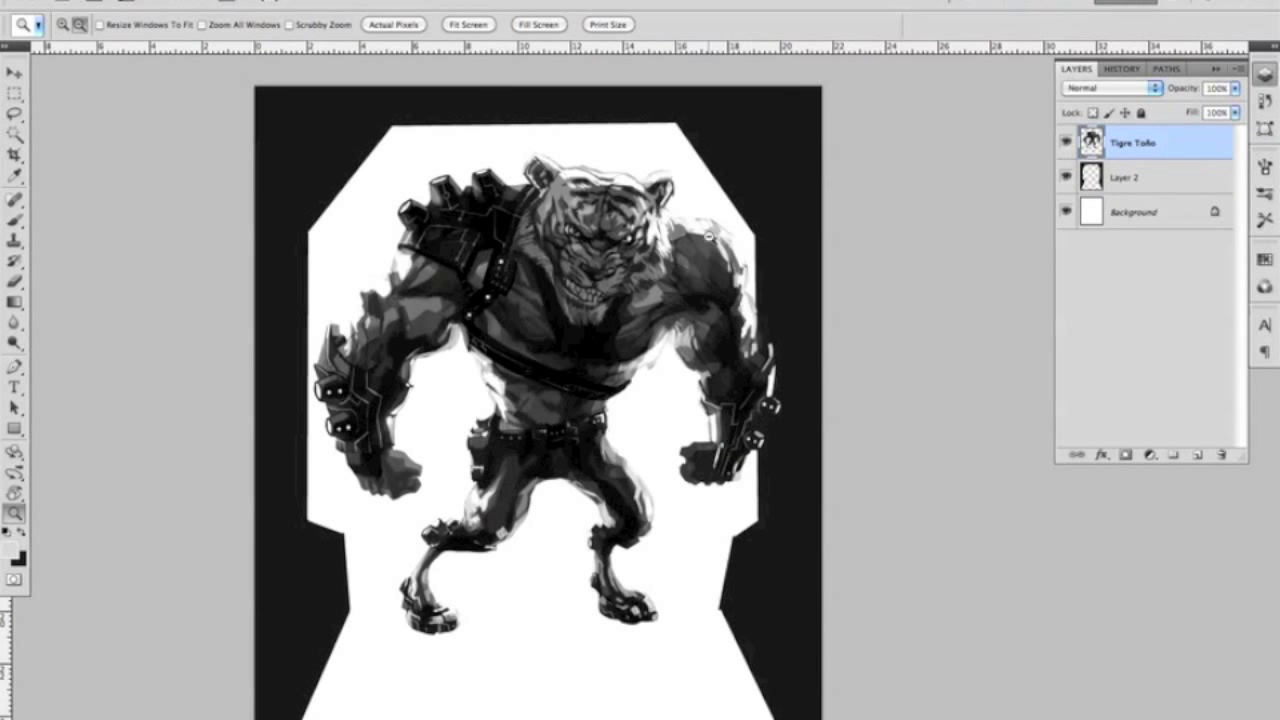
Step: Lasso areas of the fist on the shoulder-armour side and darken them with Hue/Saturation, setting Lightness to -44
{"action": "key", "text": "ctrl+plus"}
{"action": "key", "text": "b"}
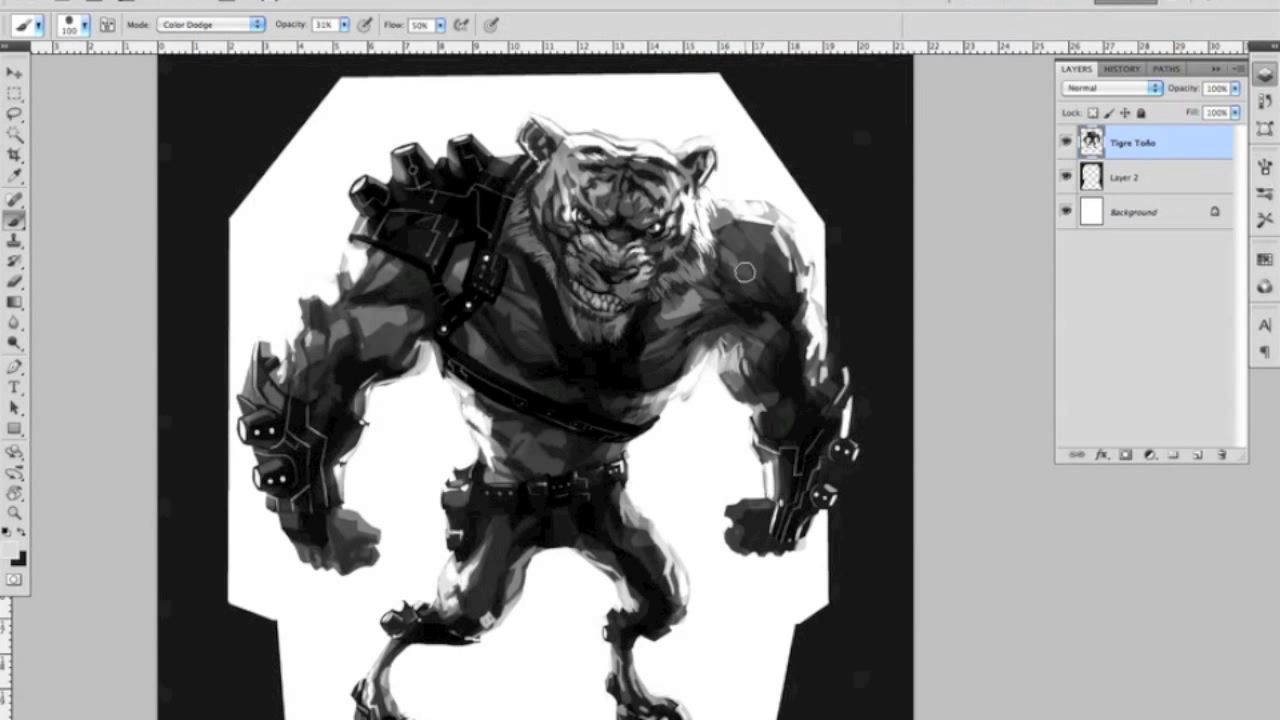
{"action": "key", "text": "z"}
{"action": "key", "text": "ctrl+plus"}
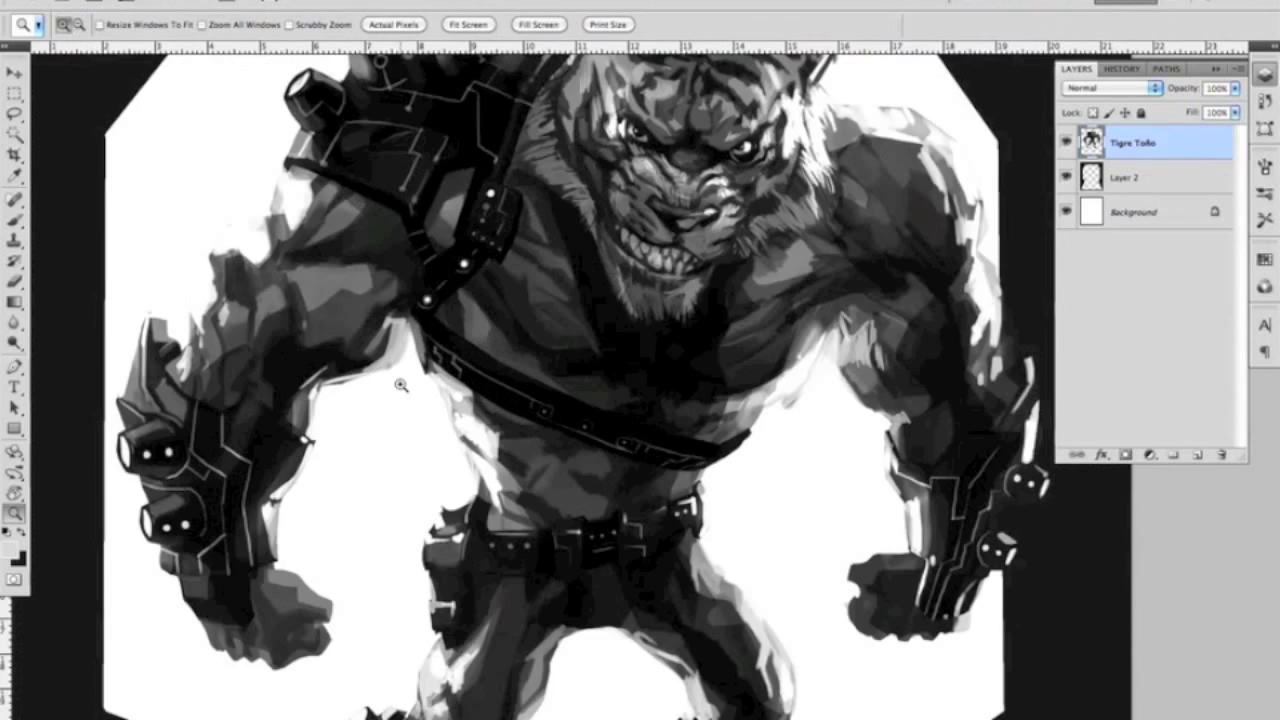
{"action": "key", "text": "ctrl+plus"}
{"action": "key", "text": "l"}
{"action": "left_click_drag", "start_coordinate": [300, 440], "coordinate": [450, 480]}
{"action": "mouse_move", "coordinate": [640, 400]}
{"action": "left_mouse_down"}
{"action": "mouse_move", "coordinate": [450, 353]}
{"action": "mouse_move", "coordinate": [510, 310]}
{"action": "left_mouse_up"}
{"action": "key", "text": "ctrl+u"}
{"action": "left_click_drag", "start_coordinate": [1001, 390], "coordinate": [966, 397]}
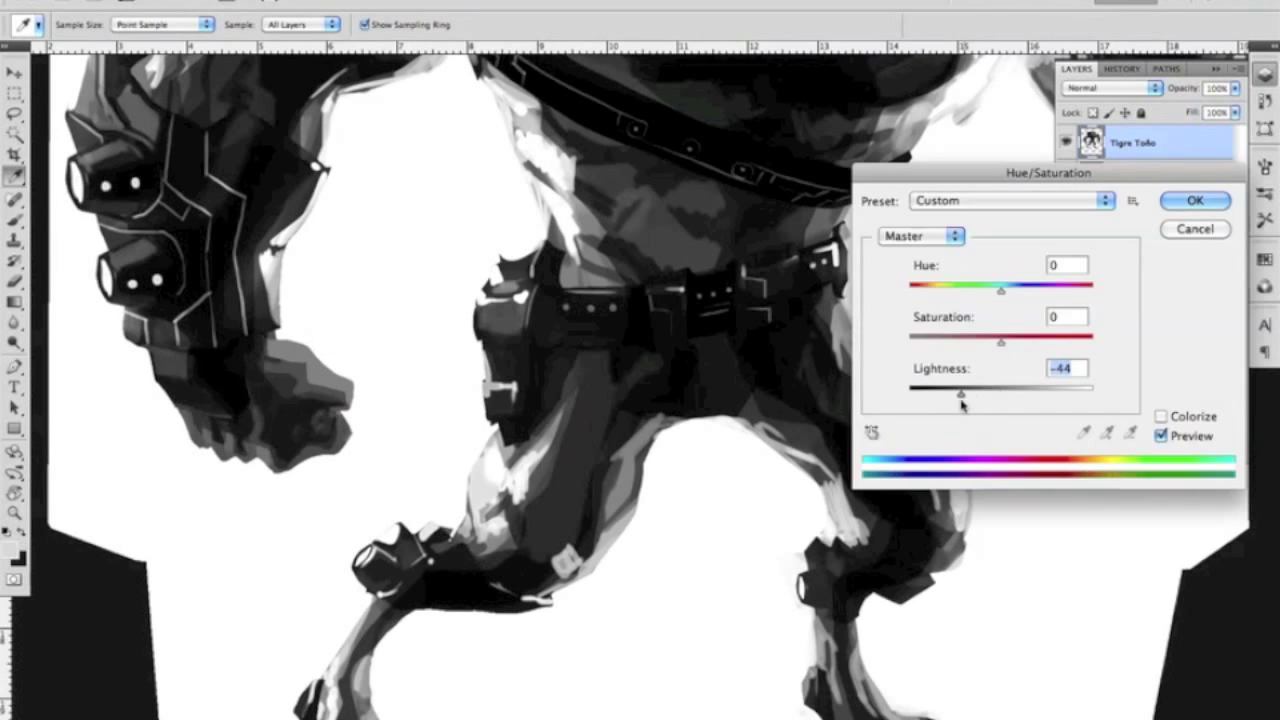
{"action": "key", "text": "Return"}
Step: Lighten selected shapes on the opposite fist with Hue/Saturation
{"action": "scroll", "coordinate": [658, 208], "scroll_direction": "right", "scroll_amount": 5}
{"action": "key", "text": "ctrl+u"}
{"action": "left_click_drag", "start_coordinate": [1001, 397], "coordinate": [1030, 397]}
{"action": "key", "text": "Return"}
{"action": "left_click_drag", "start_coordinate": [840, 318], "coordinate": [888, 313]}
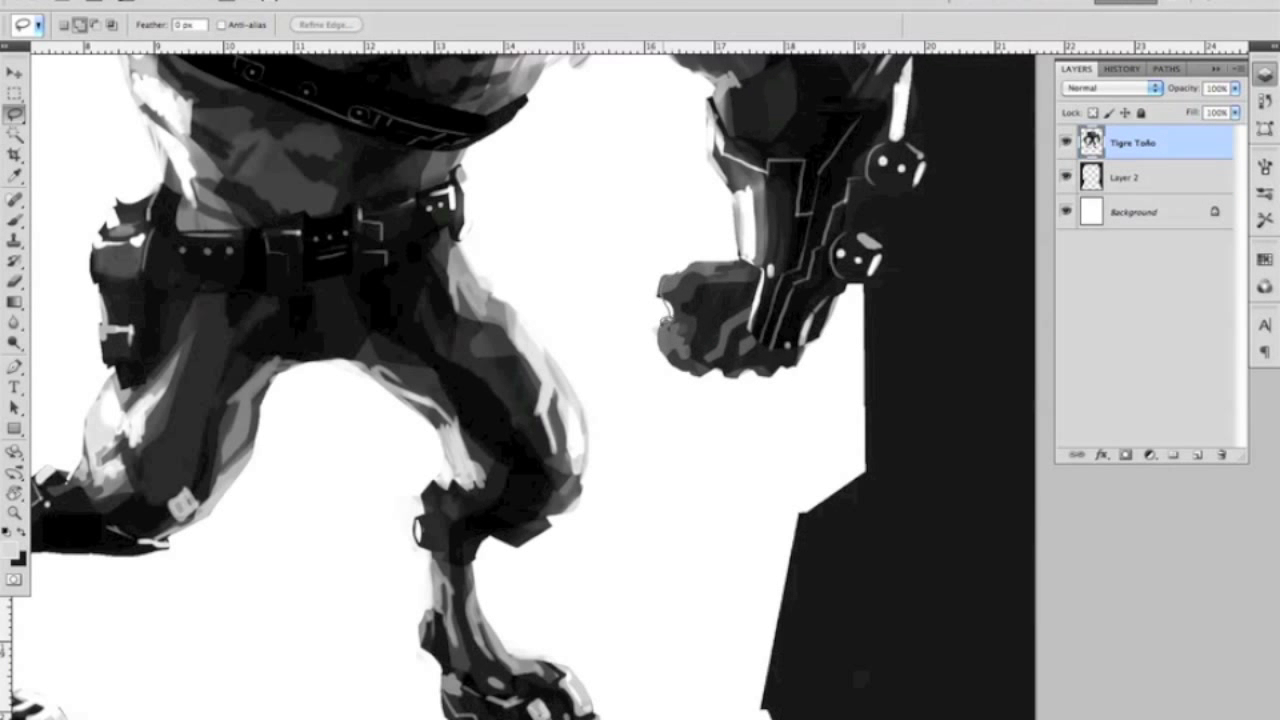
{"action": "key", "text": "z"}
{"action": "key", "text": "ctrl+minus"}
{"action": "key", "text": "ctrl+minus"}
{"action": "key", "text": "ctrl+minus"}
{"action": "key", "text": "ctrl+minus"}
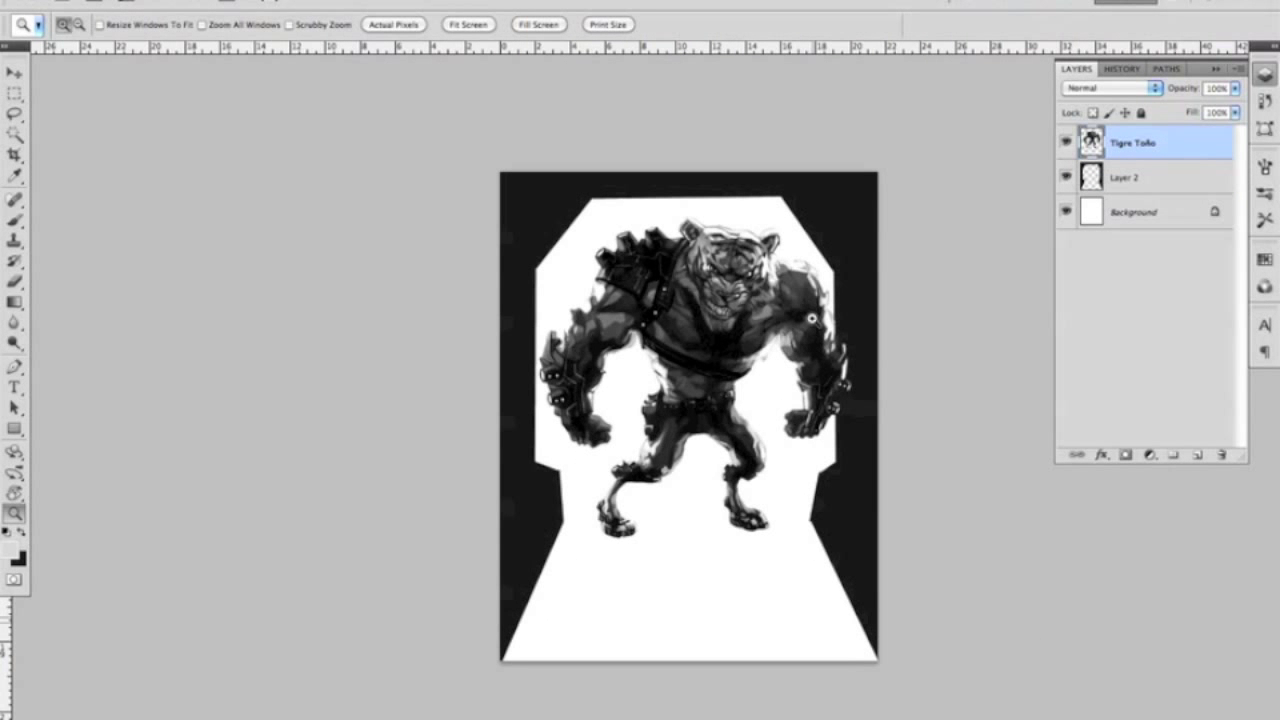
Step: Brighten the highlights of the Tigre Toño layer with Levels
{"action": "key", "text": "ctrl+plus"}
{"action": "key", "text": "ctrl+l"}
{"action": "left_click_drag", "start_coordinate": [889, 463], "coordinate": [874, 463]}
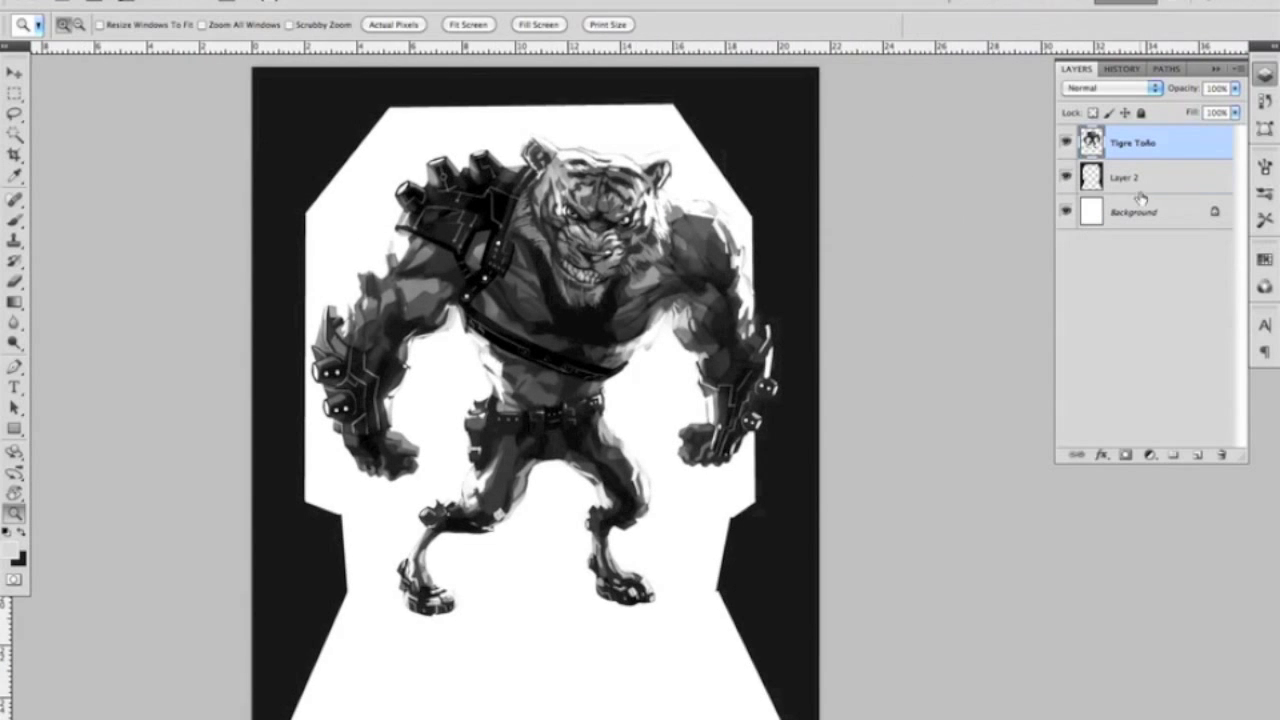
Step: Paint a straight grey horizontal line above the frame opening on a new layer, using a 27 px brush
{"action": "left_click", "coordinate": [1140, 182]}
{"action": "key", "text": "b"}
{"action": "left_click", "coordinate": [210, 24]}
{"action": "left_click", "coordinate": [210, 24]}
{"action": "right_click", "coordinate": [552, 106]}
{"action": "left_click_drag", "start_coordinate": [620, 142], "coordinate": [598, 138]}
{"action": "key", "text": "Return"}
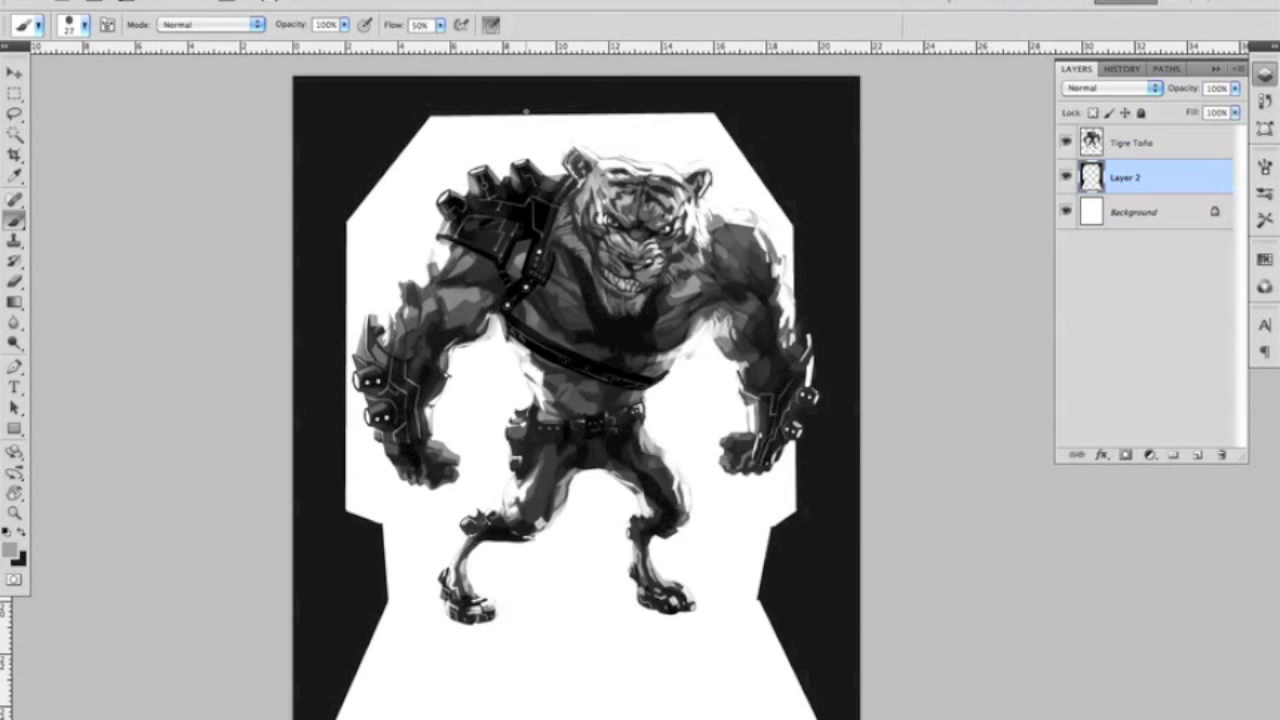
{"action": "key", "text": "ctrl+plus"}
{"action": "key", "text": "ctrl+shift+alt+n"}
Step: Repeat the horizontal line upward to make four evenly spaced stripes and widen them progressively toward the canvas edge
{"action": "key", "text": "ctrl+t"}
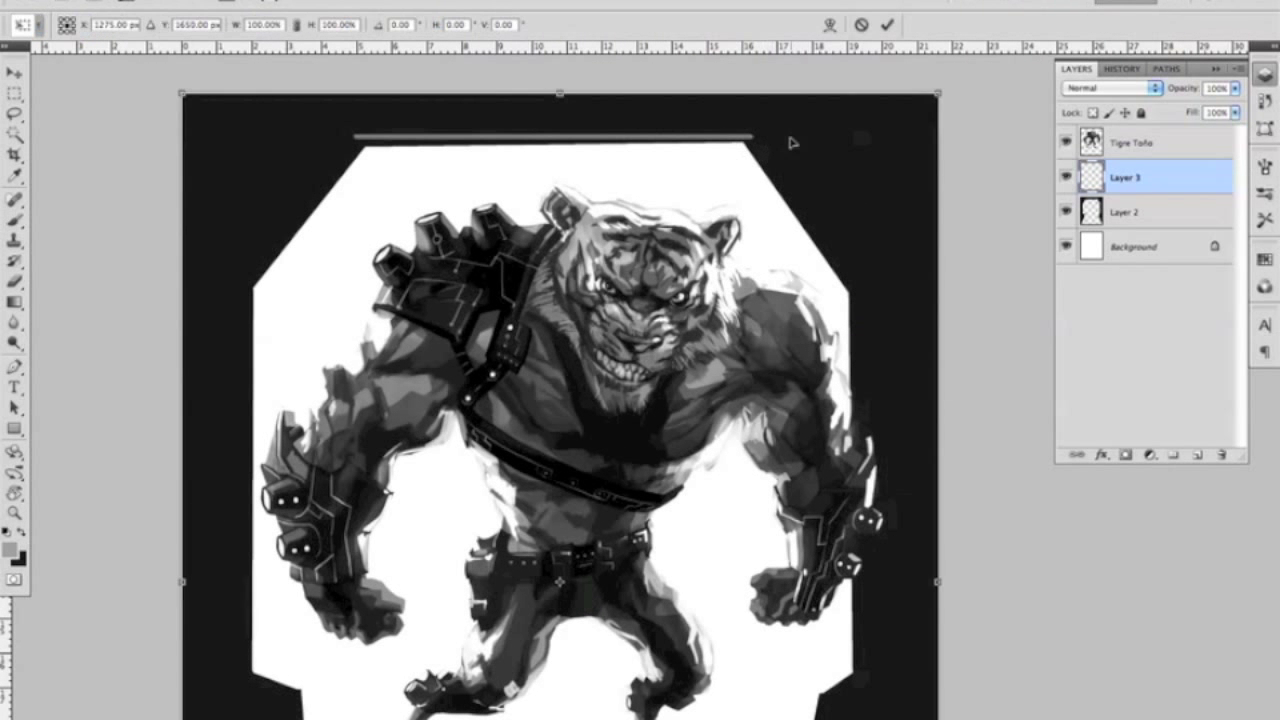
{"action": "key", "text": "shift+Up"}
{"action": "key", "text": "Return"}
{"action": "key", "text": "ctrl+shift+alt+t"}
{"action": "key", "text": "ctrl+shift+alt+t"}
{"action": "key", "text": "ctrl+shift+alt+t"}
{"action": "key", "text": "ctrl+t"}
{"action": "key", "text": "Return"}
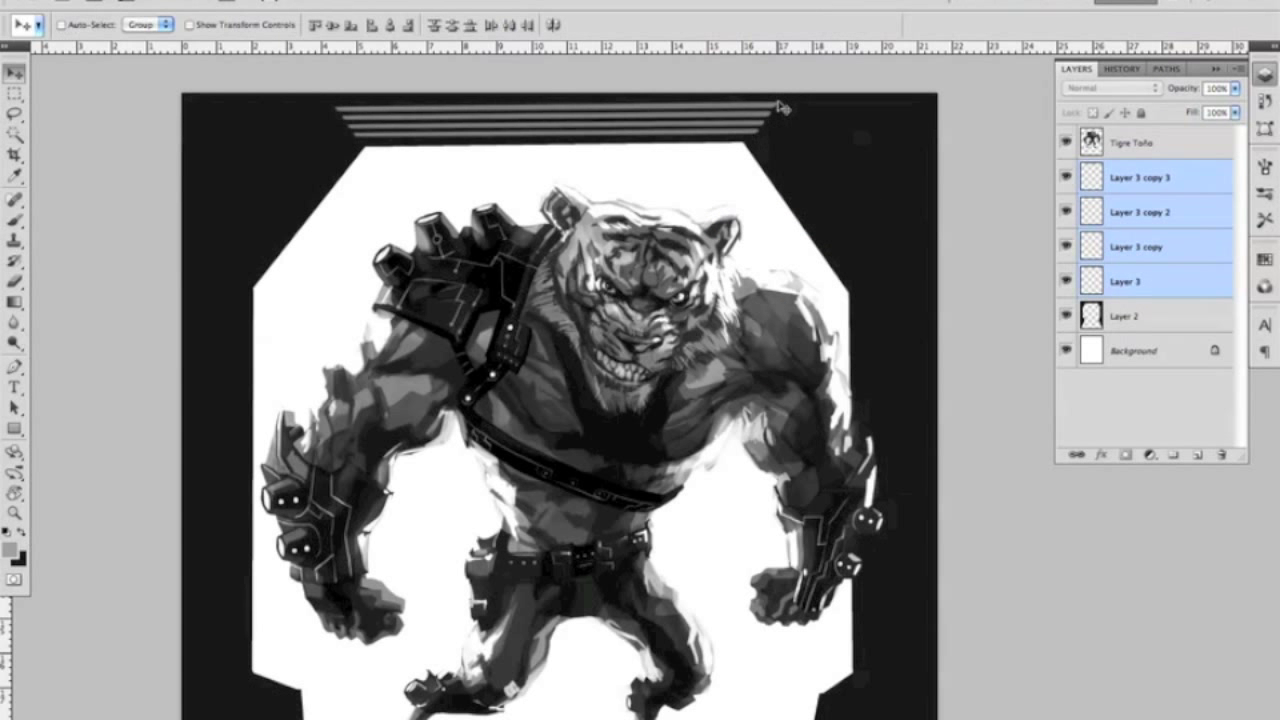
Step: Duplicate the four stripes, then rotate and shorten the copies along the opening's upper right slanted edge
{"action": "key", "text": "ctrl+alt+t"}
{"action": "left_click_drag", "start_coordinate": [762, 294], "coordinate": [889, 329]}
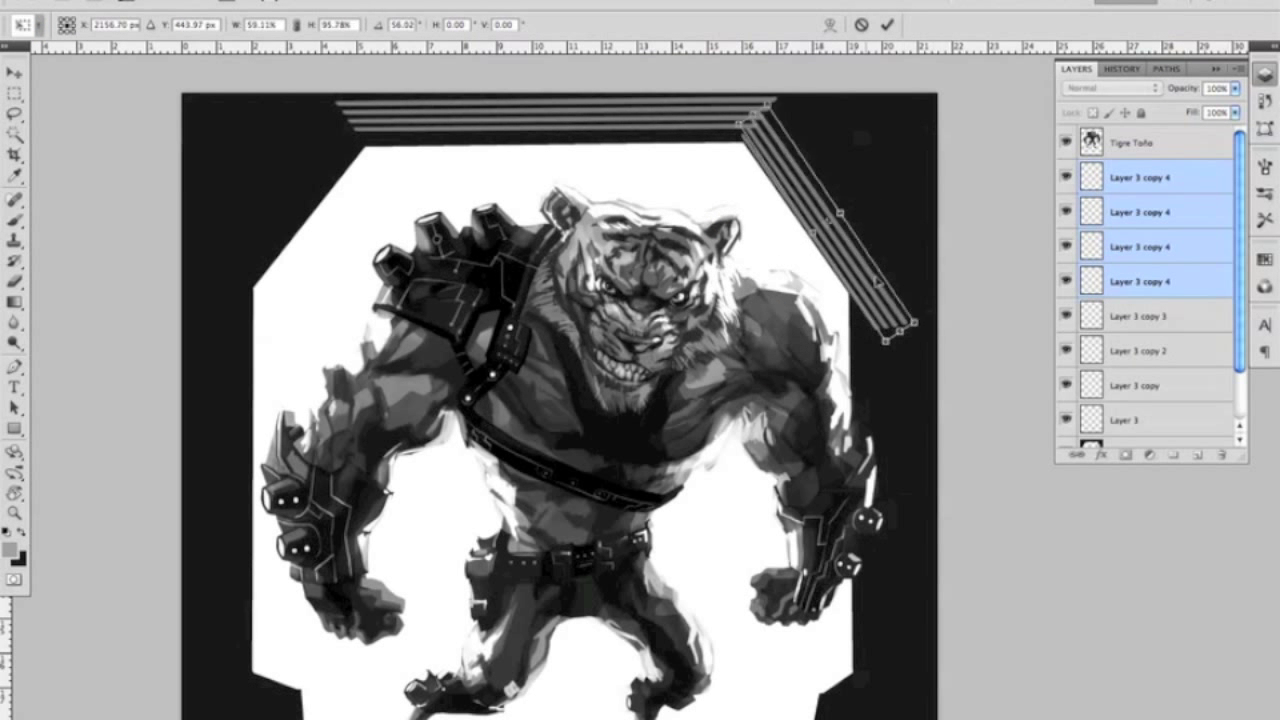
{"action": "key", "text": "Return"}
Step: Duplicate the slanted stripes, mirror them onto the upper left edge and shorten them to meet the horizontal stripes
{"action": "key", "text": "ctrl+alt+t"}
{"action": "left_click_drag", "start_coordinate": [390, 170], "coordinate": [275, 185]}
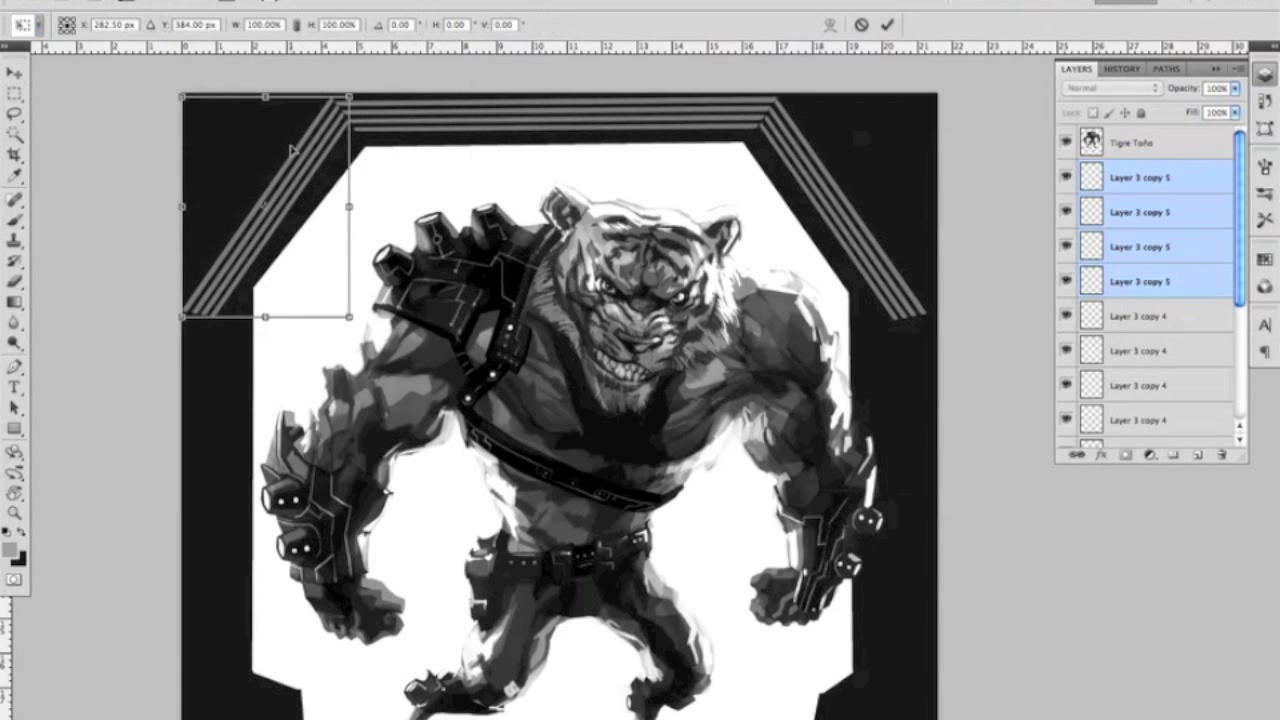
{"action": "key", "text": "Return"}
{"action": "key", "text": "ctrl+t"}
{"action": "left_click_drag", "start_coordinate": [280, 287], "coordinate": [287, 283]}
{"action": "key", "text": "Return"}
Step: Shorten and skew the right slanted stripes on Layer 3 copy 4 to match the opposite side
{"action": "left_click", "coordinate": [1140, 212]}
{"action": "key", "text": "ctrl+t"}
{"action": "left_click_drag", "start_coordinate": [843, 320], "coordinate": [835, 295]}
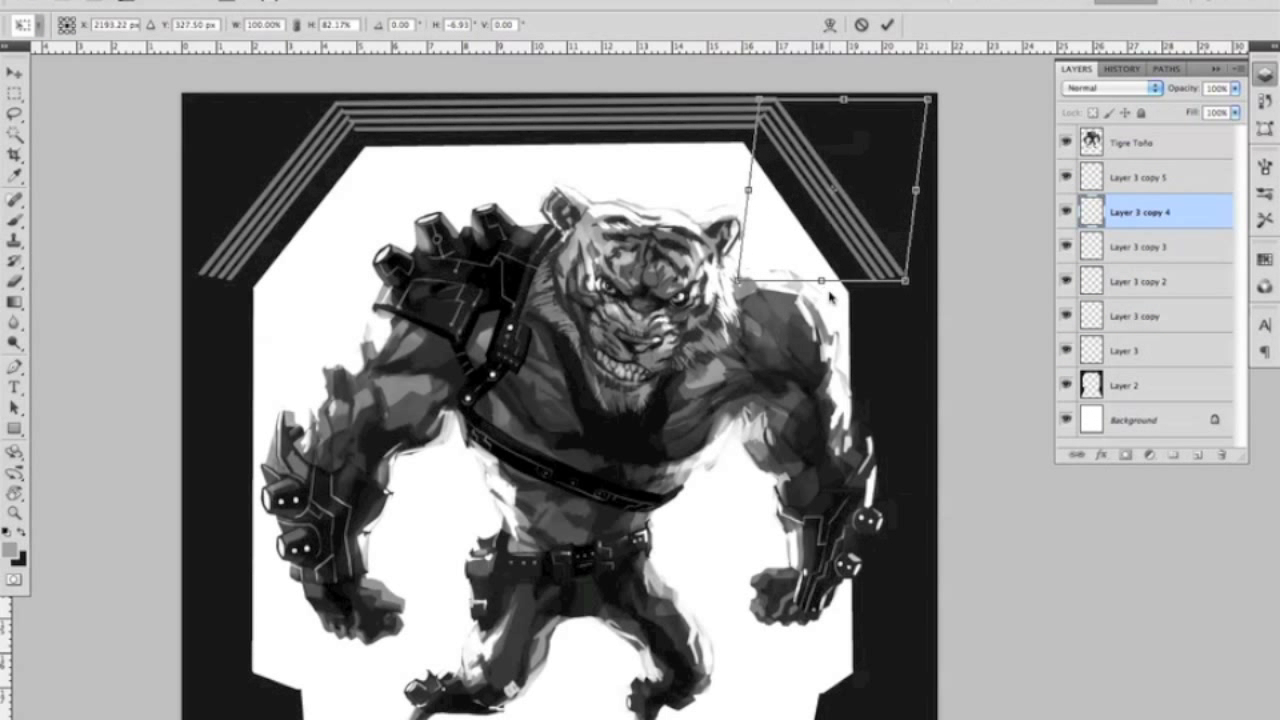
{"action": "key", "text": "Return"}
Step: Merge all the stripe layers into one and narrow the result to about 99% width
{"action": "left_click", "coordinate": [1140, 246]}
{"action": "left_click", "coordinate": [1140, 350], "text": "shift"}
{"action": "left_click", "coordinate": [1138, 177], "text": "shift"}
{"action": "key", "text": "ctrl+e"}
{"action": "key", "text": "ctrl+t"}
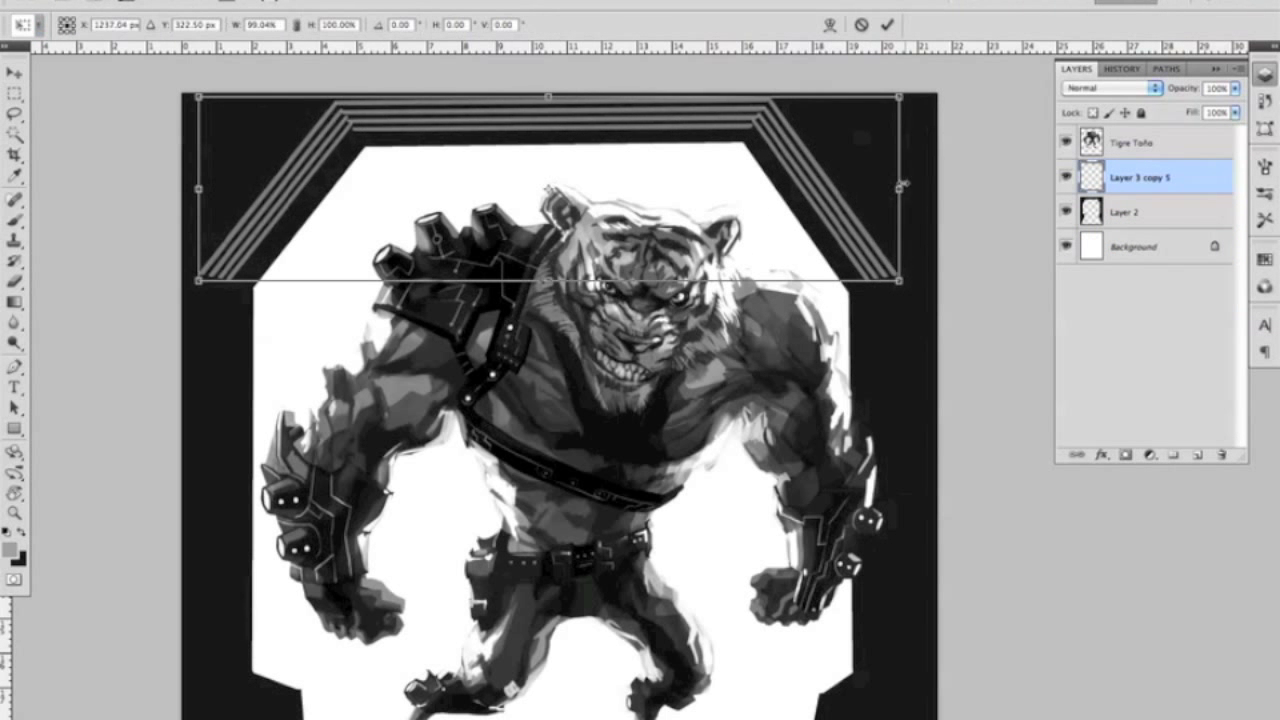
{"action": "key", "text": "Return"}
Step: Create a new layer and paint vertical lines continuing the stripes down both sides of the frame, plus a right panel outline
{"action": "key", "text": "z"}
{"action": "left_click", "coordinate": [640, 218], "text": "alt"}
{"action": "left_click", "coordinate": [640, 218]}
{"action": "key", "text": "b"}
{"action": "key", "text": "ctrl+shift+n"}
{"action": "key", "text": "Return"}
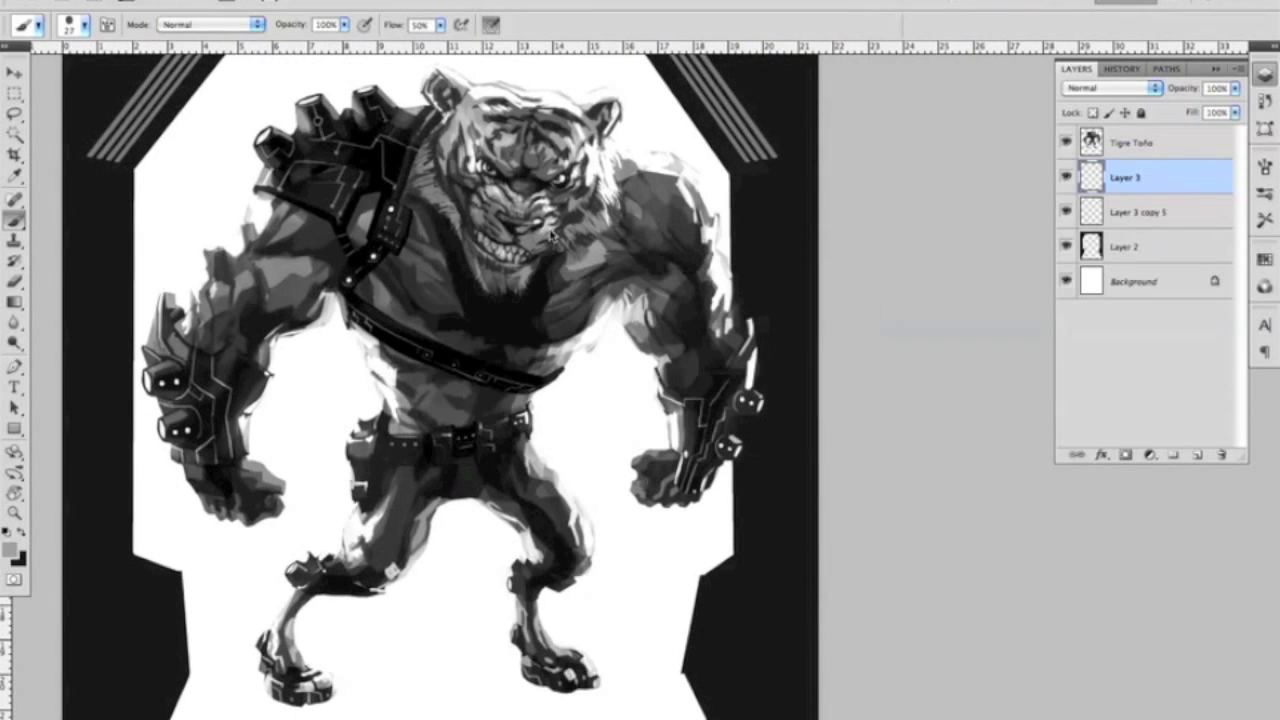
{"action": "scroll", "coordinate": [775, 424], "scroll_direction": "down", "scroll_amount": 2}
{"action": "scroll", "coordinate": [768, 432], "scroll_direction": "down", "scroll_amount": 2}
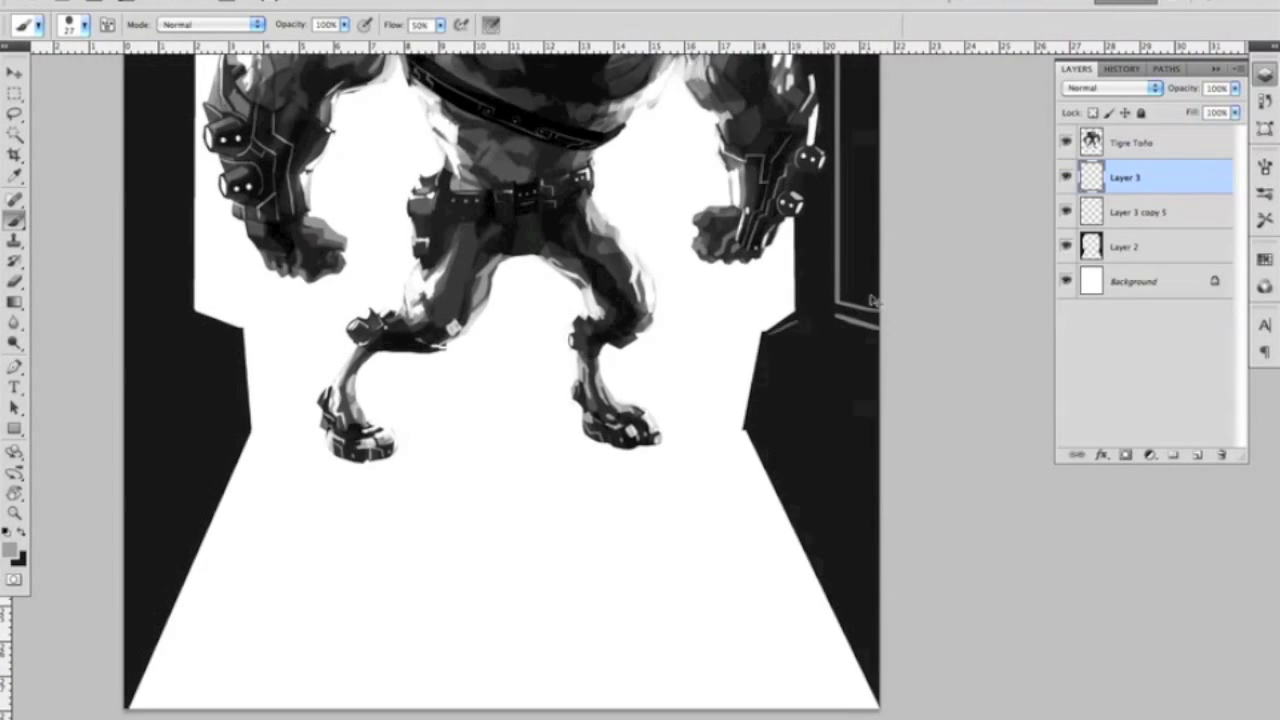
{"action": "scroll", "coordinate": [894, 414], "scroll_direction": "up", "scroll_amount": 5}
{"action": "scroll", "coordinate": [894, 414], "scroll_direction": "left", "scroll_amount": 4}
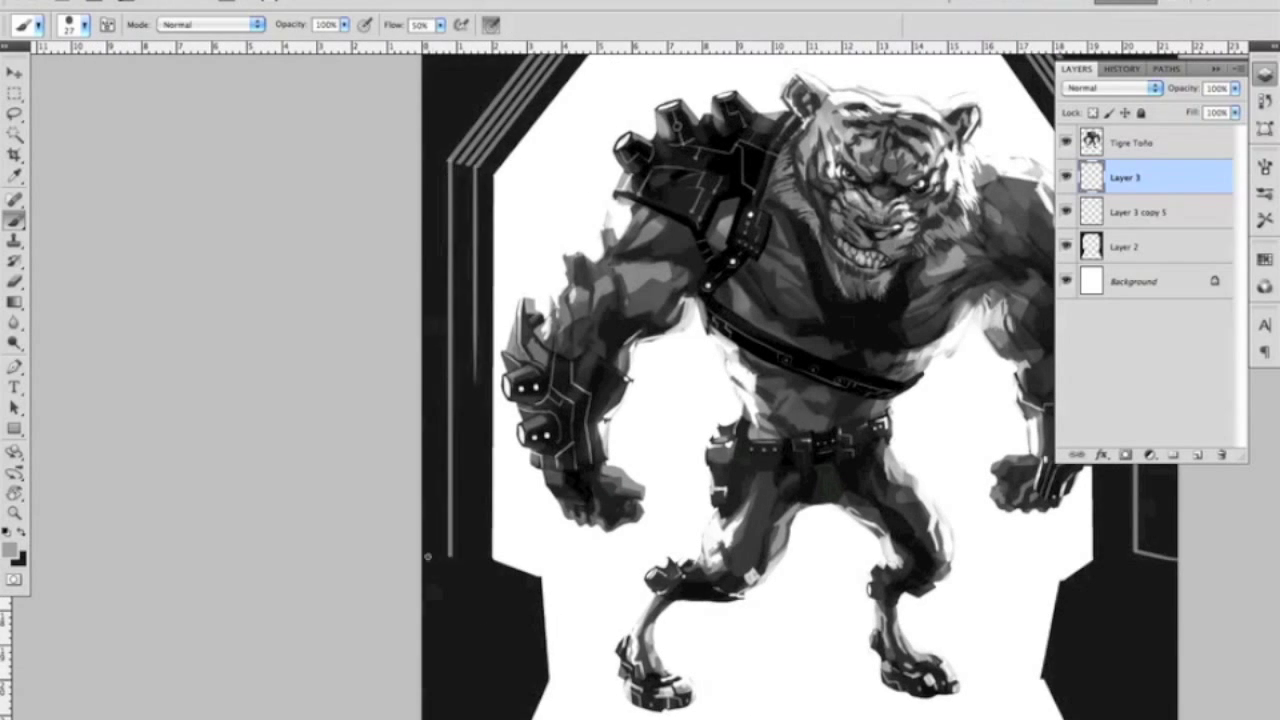
{"action": "scroll", "coordinate": [788, 220], "scroll_direction": "right", "scroll_amount": 4}
{"action": "scroll", "coordinate": [788, 420], "scroll_direction": "left", "scroll_amount": 3}
Step: Lasso the side lines on both sides of the frame and reposition them to align with the slanted stripes
{"action": "key", "text": "l"}
{"action": "mouse_move", "coordinate": [380, 382]}
{"action": "left_mouse_down"}
{"action": "mouse_move", "coordinate": [380, 540]}
{"action": "mouse_move", "coordinate": [404, 416]}
{"action": "left_mouse_up"}
{"action": "key", "text": "v"}
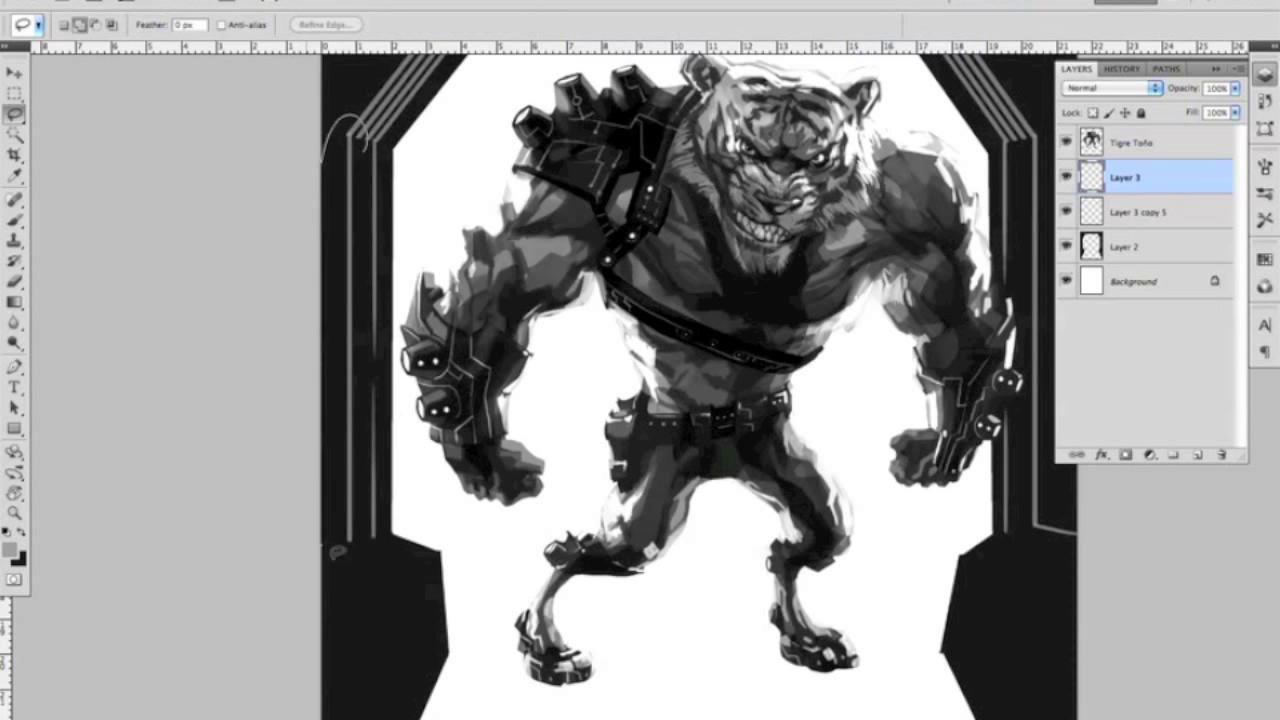
{"action": "scroll", "coordinate": [404, 416], "scroll_direction": "right", "scroll_amount": 2}
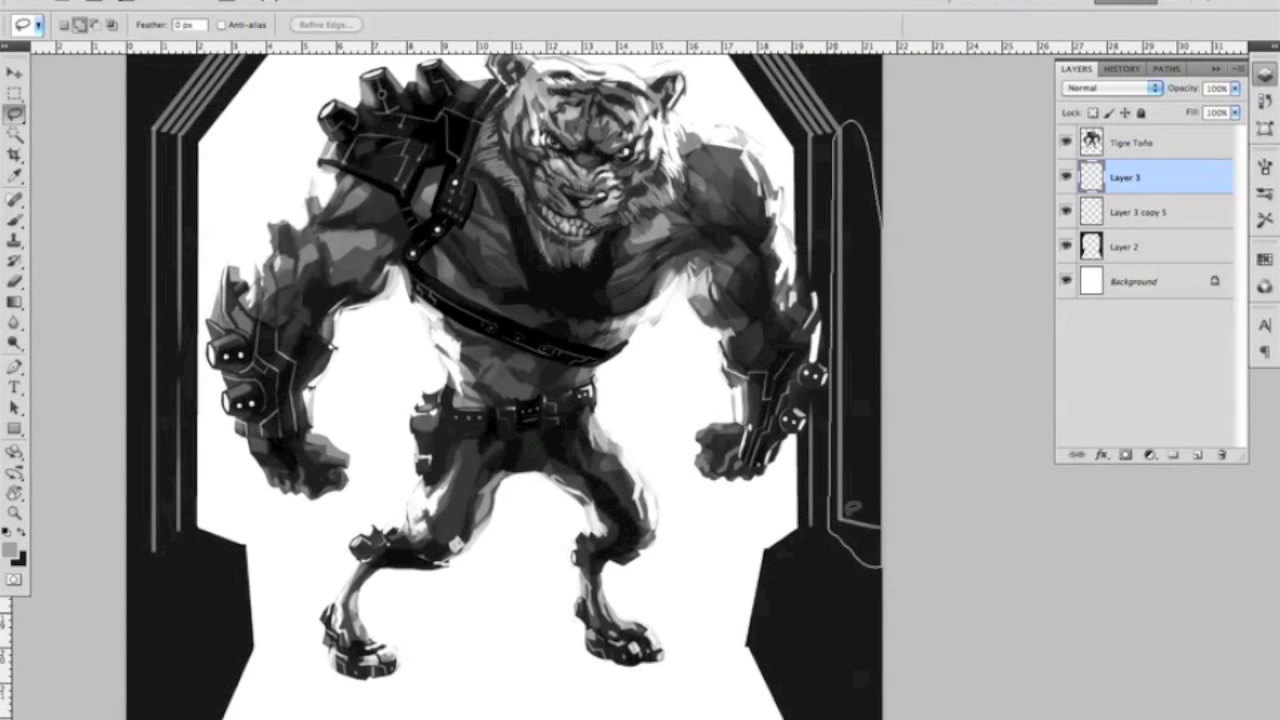
{"action": "key", "text": "ctrl+t"}
{"action": "mouse_move", "coordinate": [882, 528]}
{"action": "left_mouse_down"}
{"action": "mouse_move", "coordinate": [882, 556]}
{"action": "mouse_move", "coordinate": [750, 484]}
{"action": "mouse_move", "coordinate": [695, 381]}
{"action": "left_mouse_up"}
{"action": "key", "text": "Return"}
Step: Rotate the view to paint angular panel lines in the frame's lower right section, then restore the upright view
{"action": "key", "text": "b"}
{"action": "key", "text": "r"}
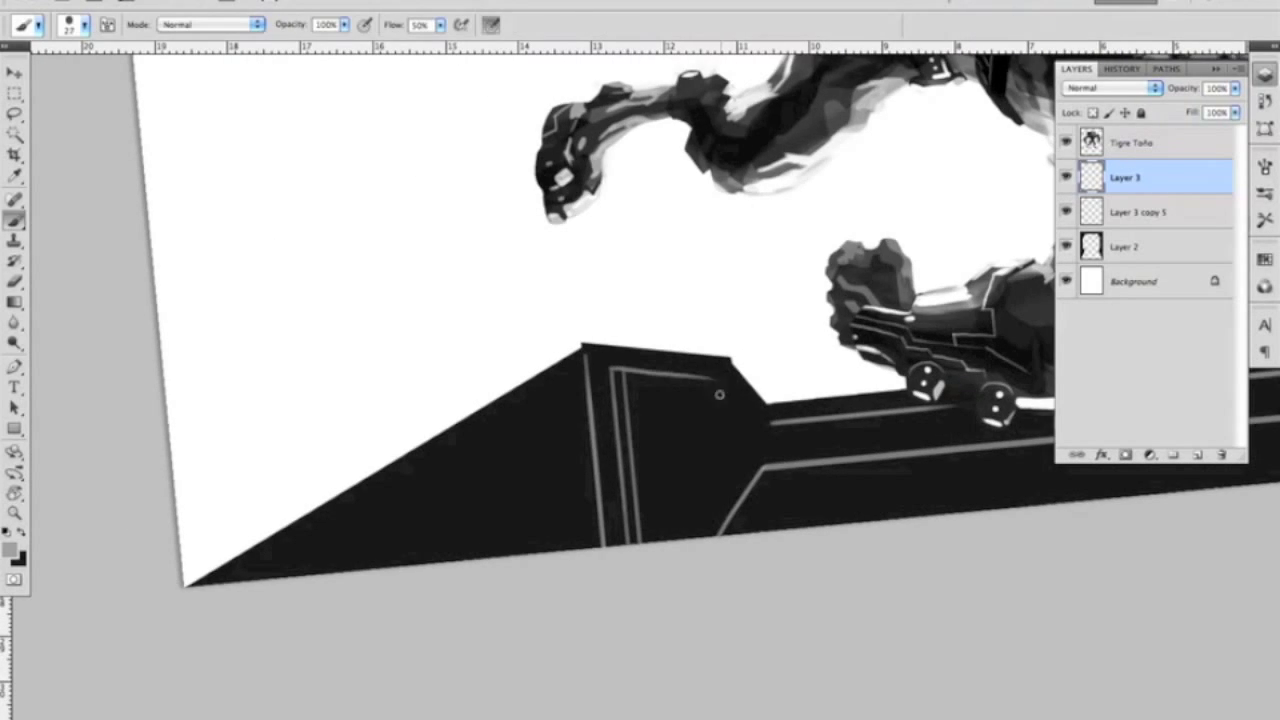
{"action": "key", "text": "z"}
{"action": "key", "text": "ctrl+0"}
{"action": "left_click", "coordinate": [14, 493]}
{"action": "left_click", "coordinate": [86, 491]}
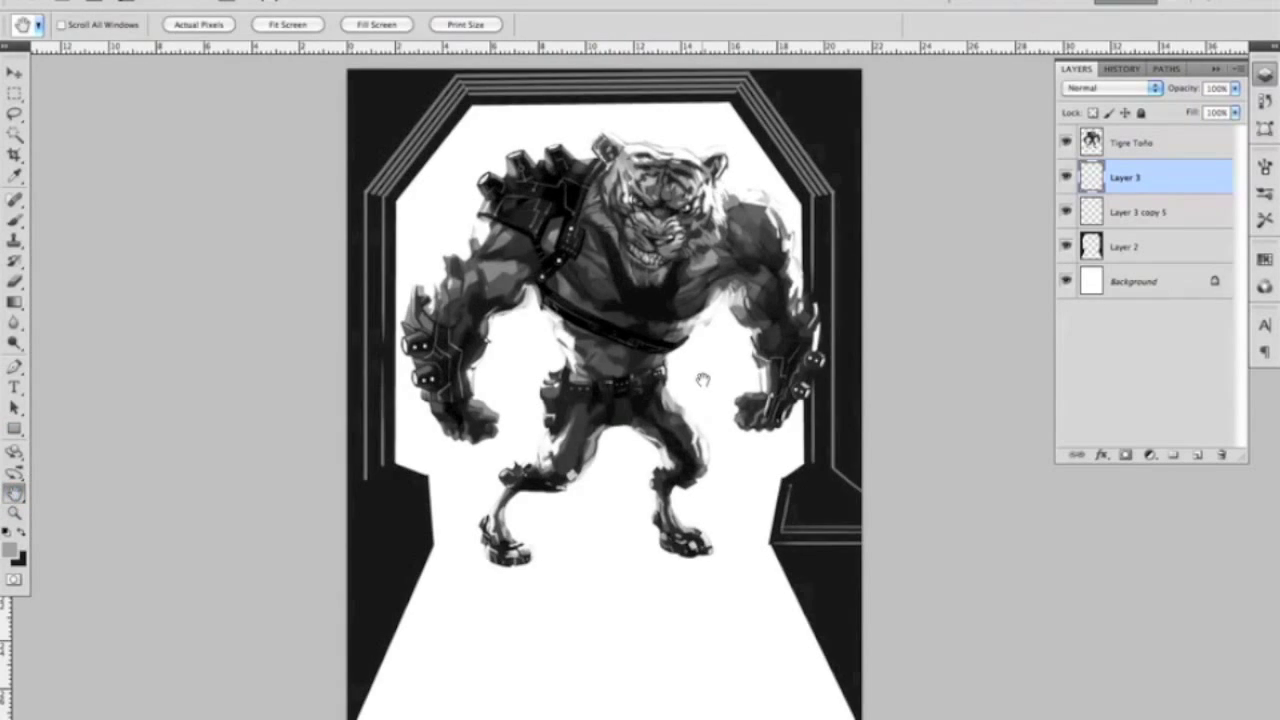
Step: Add a bent line in the frame's upper left corner, joining a horizontal piece to a diagonal one and erasing the excess
{"action": "key", "text": "ctrl+plus"}
{"action": "key", "text": "b"}
{"action": "key", "text": "l"}
{"action": "mouse_move", "coordinate": [430, 248]}
{"action": "left_mouse_down"}
{"action": "mouse_move", "coordinate": [518, 234]}
{"action": "mouse_move", "coordinate": [286, 177]}
{"action": "left_mouse_up"}
{"action": "key", "text": "v"}
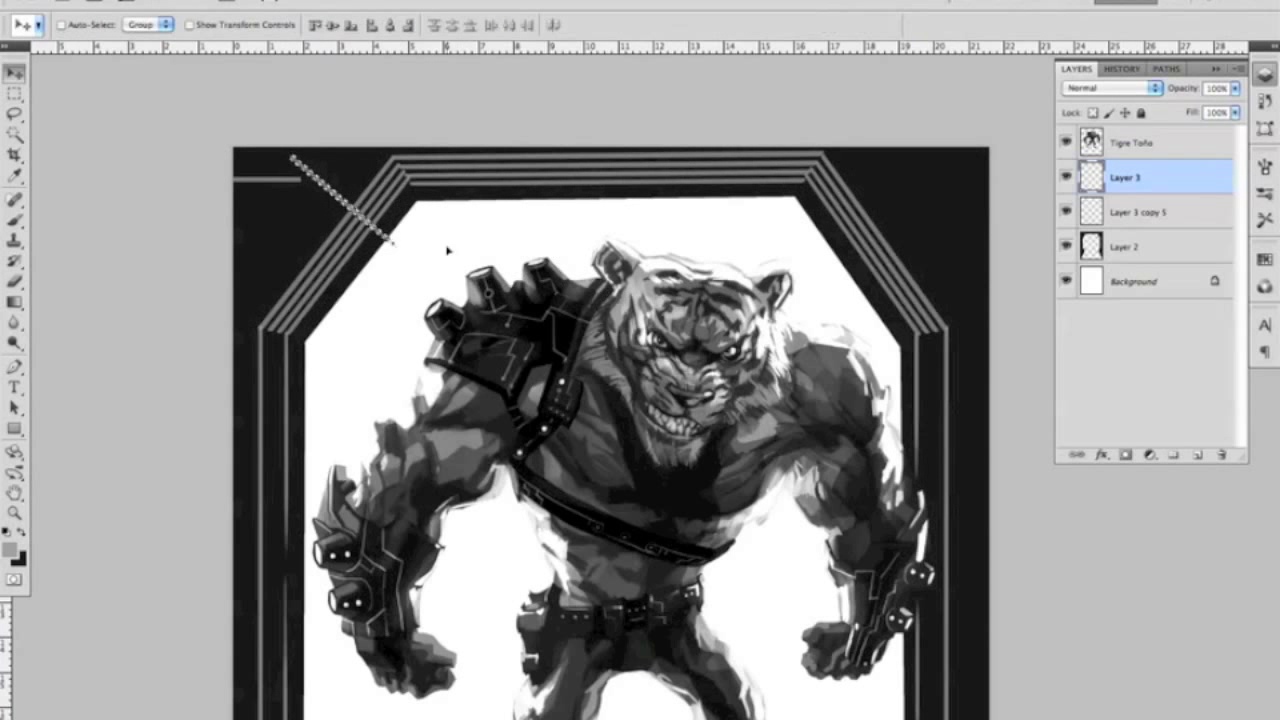
{"action": "key", "text": "e"}
{"action": "mouse_move", "coordinate": [262, 151]}
{"action": "left_mouse_down"}
{"action": "mouse_move", "coordinate": [295, 173]}
{"action": "mouse_move", "coordinate": [166, 109]}
{"action": "left_mouse_up"}
Step: Paint three small white dots in a row beneath the upper left corner line
{"action": "key", "text": "b"}
{"action": "right_click", "coordinate": [390, 195]}
{"action": "key", "text": "Escape"}
{"action": "key", "text": "v"}
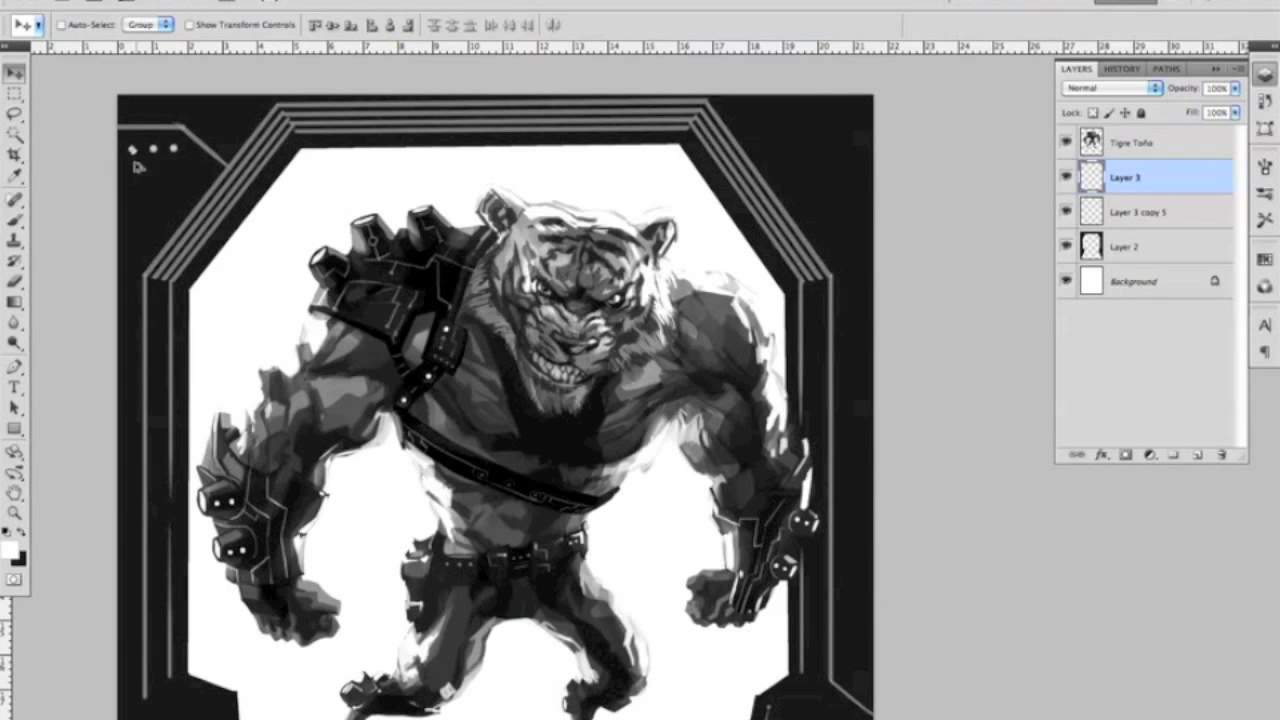
Step: Merge the panel-line layer with the stripes layer, Layer 3 copy 5
{"action": "key", "text": "z"}
{"action": "left_click", "coordinate": [721, 373], "text": "alt"}
{"action": "left_click", "coordinate": [788, 383], "text": "alt"}
{"action": "key", "text": "ctrl+e"}
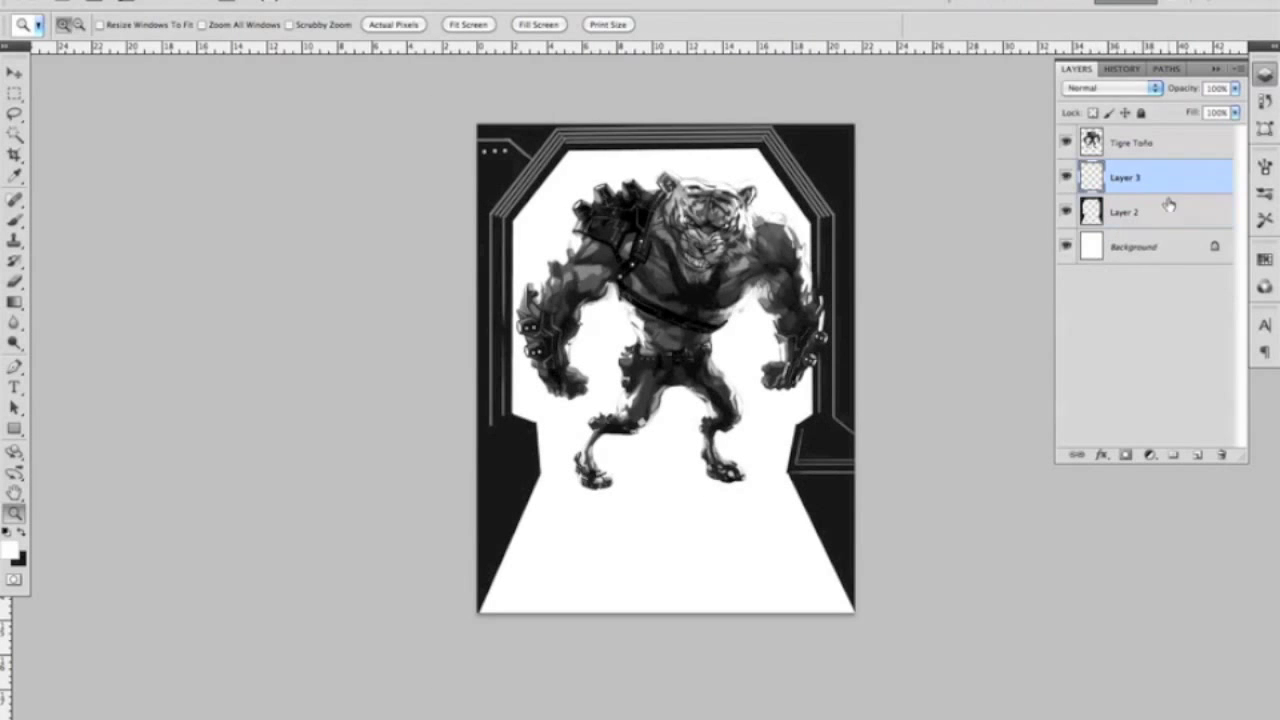
{"action": "left_click", "coordinate": [1235, 88]}
Step: Add two parallel slanted white lines beside the stripes in the frame's upper right corner
{"action": "key", "text": "ctrl+plus"}
{"action": "key", "text": "ctrl+plus"}
{"action": "key", "text": "b"}
{"action": "key", "text": "l"}
{"action": "key", "text": "v"}
{"action": "mouse_move", "coordinate": [512, 184]}
{"action": "left_mouse_down"}
{"action": "mouse_move", "coordinate": [770, 186]}
{"action": "mouse_move", "coordinate": [785, 158]}
{"action": "left_mouse_up"}
{"action": "key", "text": "ctrl+t"}
{"action": "left_click_drag", "start_coordinate": [862, 150], "coordinate": [864, 122]}
{"action": "key", "text": "Return"}
{"action": "mouse_move", "coordinate": [790, 175]}
{"action": "left_mouse_down"}
{"action": "mouse_move", "coordinate": [800, 193]}
{"action": "mouse_move", "coordinate": [902, 178]}
{"action": "left_mouse_up"}
{"action": "key", "text": "b"}
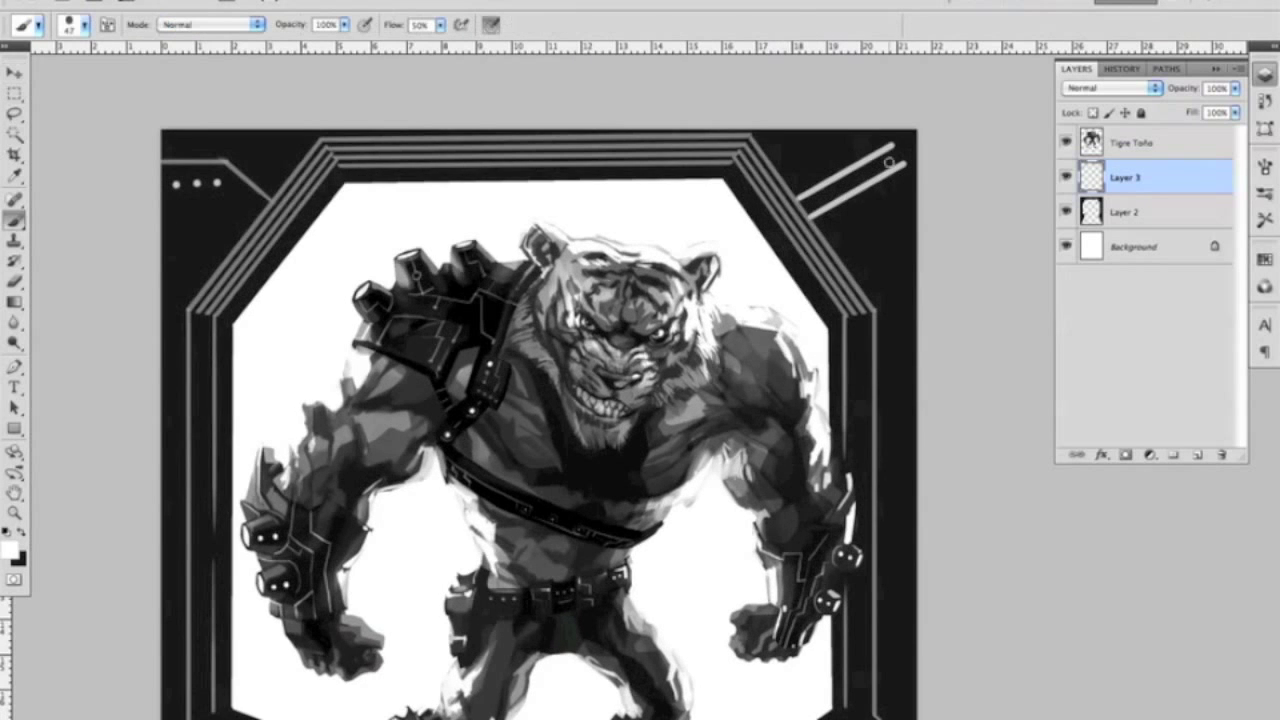
Step: Set the brush size to 17 px and paint an angular outline in the frame's right side panel
{"action": "scroll", "coordinate": [540, 400], "scroll_direction": "down", "scroll_amount": 3}
{"action": "right_click", "coordinate": [786, 230]}
{"action": "key", "text": "Return"}
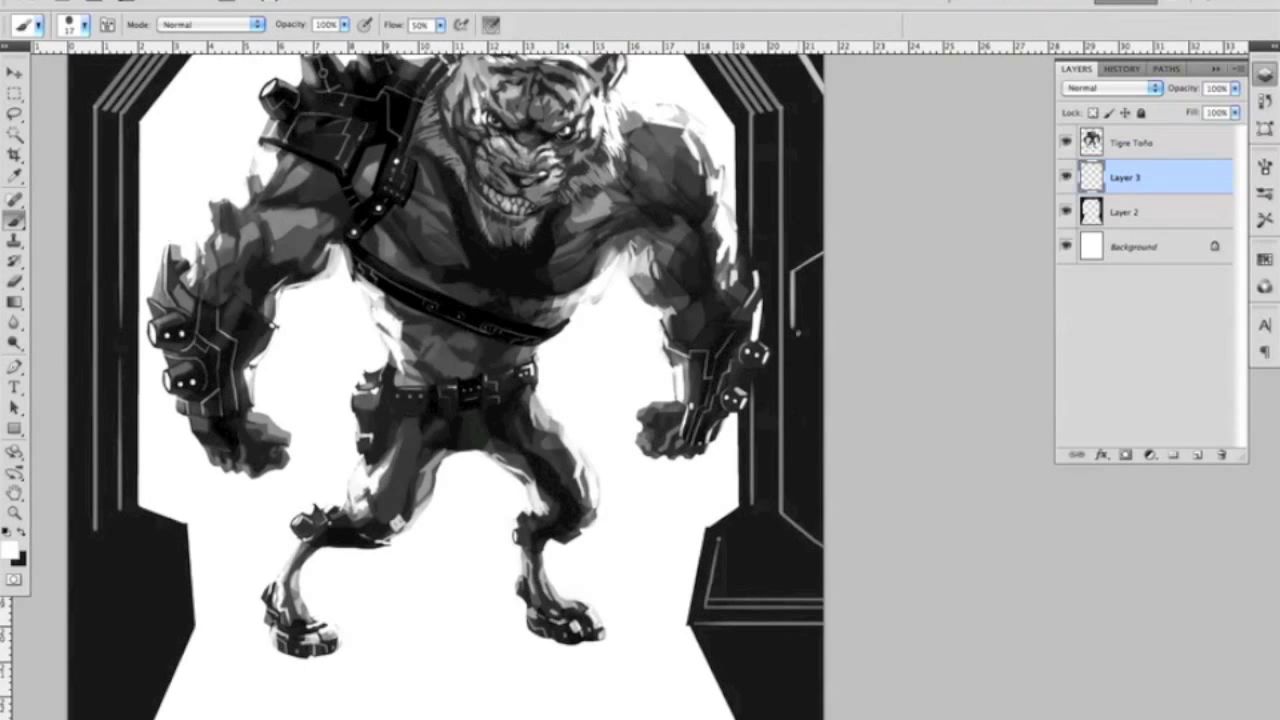
{"action": "left_click_drag", "start_coordinate": [808, 263], "coordinate": [948, 118]}
Step: Add double diagonal lines to the frame's lower left panel and adjust their placement with Free Transform
{"action": "key", "text": "ctrl+t"}
{"action": "mouse_move", "coordinate": [250, 440]}
{"action": "left_mouse_down"}
{"action": "mouse_move", "coordinate": [250, 518]}
{"action": "mouse_move", "coordinate": [286, 434]}
{"action": "mouse_move", "coordinate": [272, 438]}
{"action": "left_mouse_up"}
{"action": "key", "text": "Return"}
{"action": "key", "text": "v"}
{"action": "key", "text": "ctrl+t"}
{"action": "key", "text": "Return"}
{"action": "key", "text": "b"}
{"action": "scroll", "coordinate": [341, 410], "scroll_direction": "down", "scroll_amount": 2}
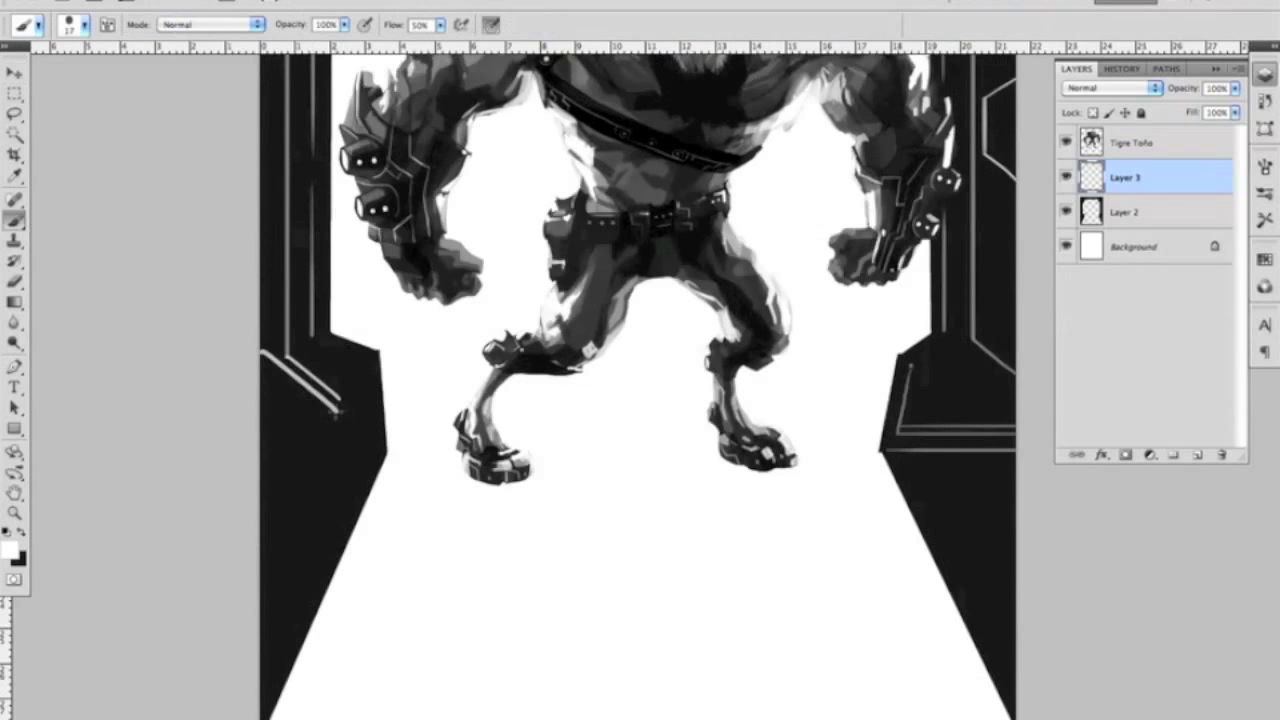
Step: Complete the lower left panel outline, then erase and repaint the slanted line in the lower right panel
{"action": "scroll", "coordinate": [336, 446], "scroll_direction": "right", "scroll_amount": 3}
{"action": "scroll", "coordinate": [336, 446], "scroll_direction": "down", "scroll_amount": 1}
{"action": "key", "text": "e"}
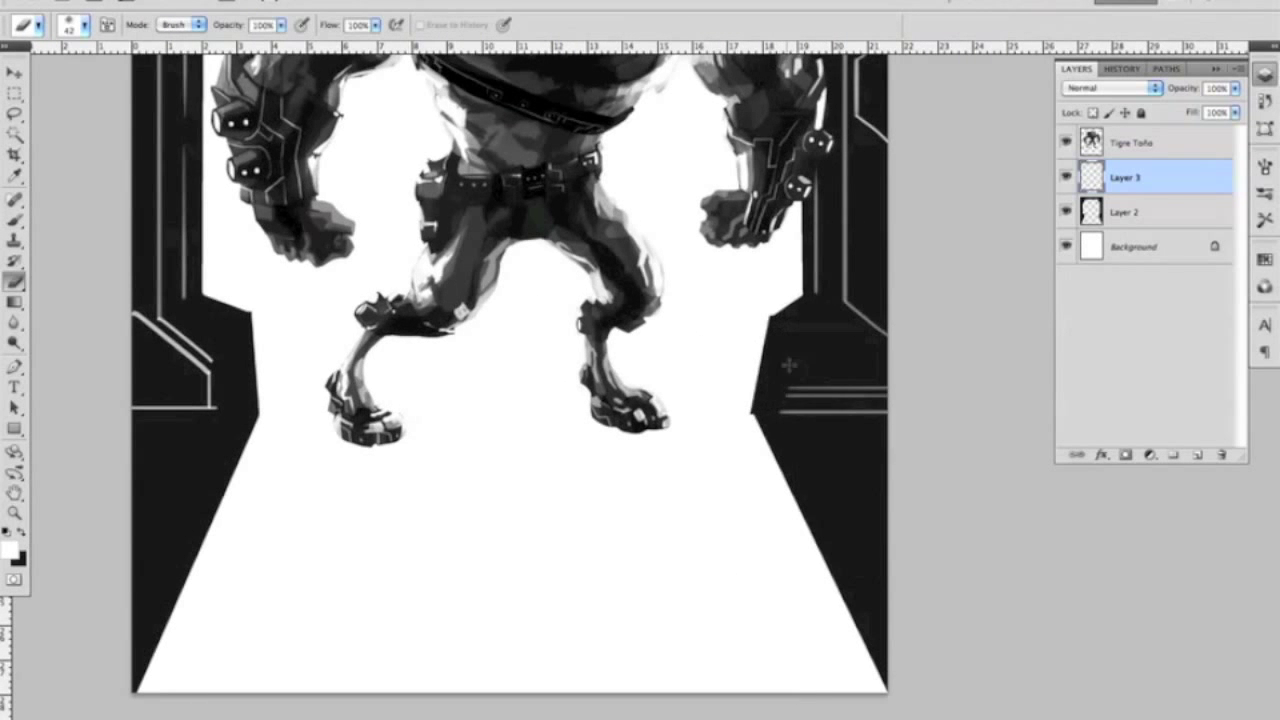
{"action": "key", "text": "b"}
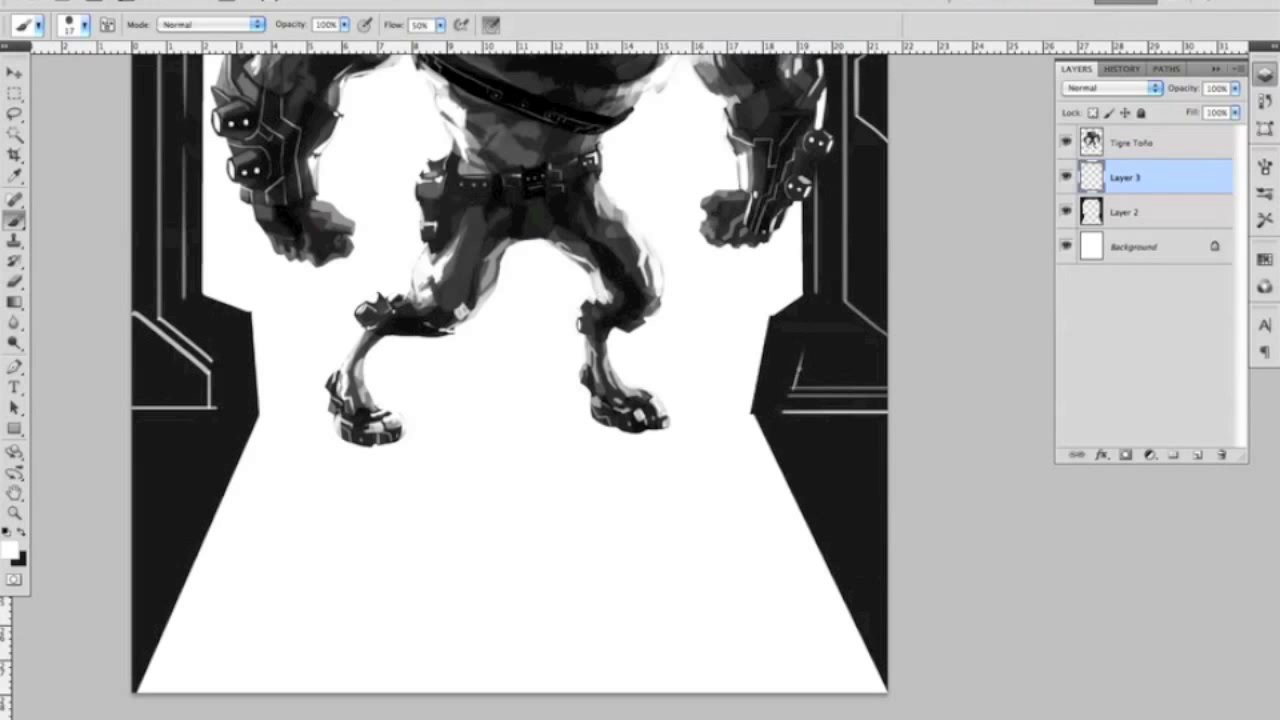
Step: Lower Layer 3's opacity to about 41% and merge it with the dark frame on Layer 2
{"action": "key", "text": "z"}
{"action": "key", "text": "ctrl+0"}
{"action": "key", "text": "ctrl+plus"}
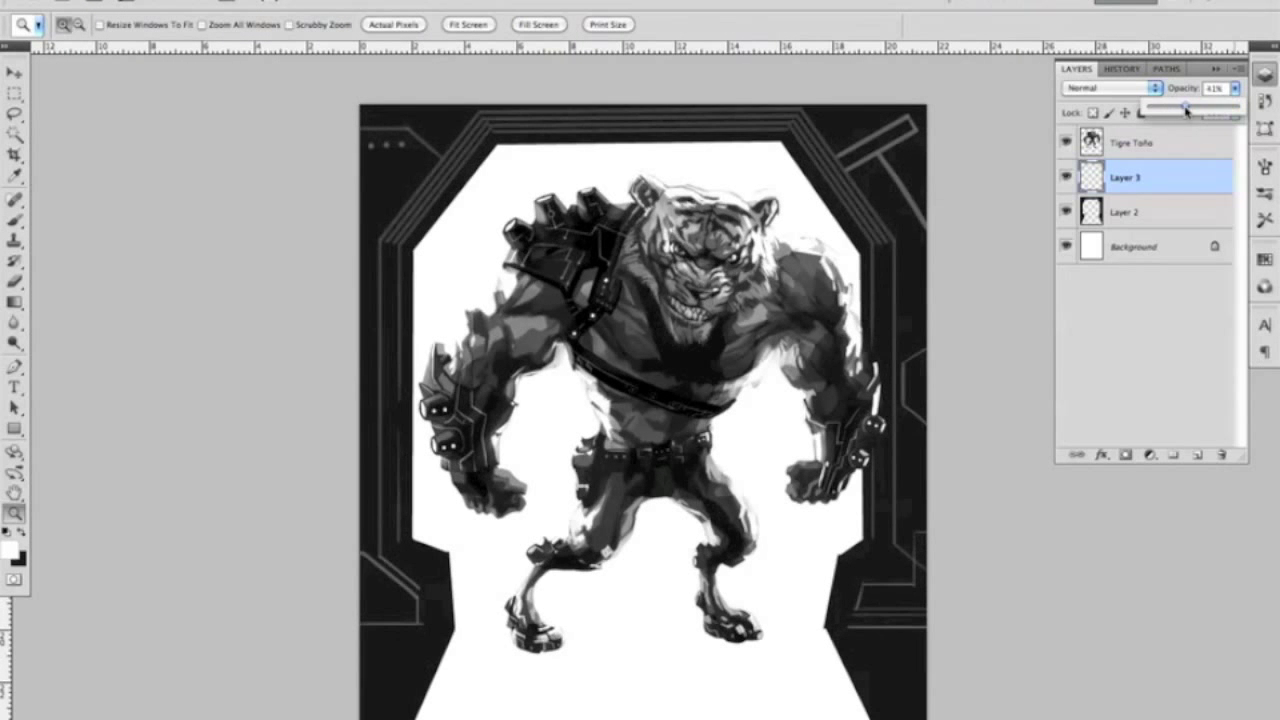
{"action": "key", "text": "ctrl+e"}
Step: Warp the merged frame layer so its top edge bulges slightly upward
{"action": "key", "text": "ctrl+minus"}
{"action": "key", "text": "ctrl+t"}
{"action": "right_click", "coordinate": [653, 472]}
{"action": "left_click", "coordinate": [672, 443]}
{"action": "left_click_drag", "start_coordinate": [709, 189], "coordinate": [703, 191]}
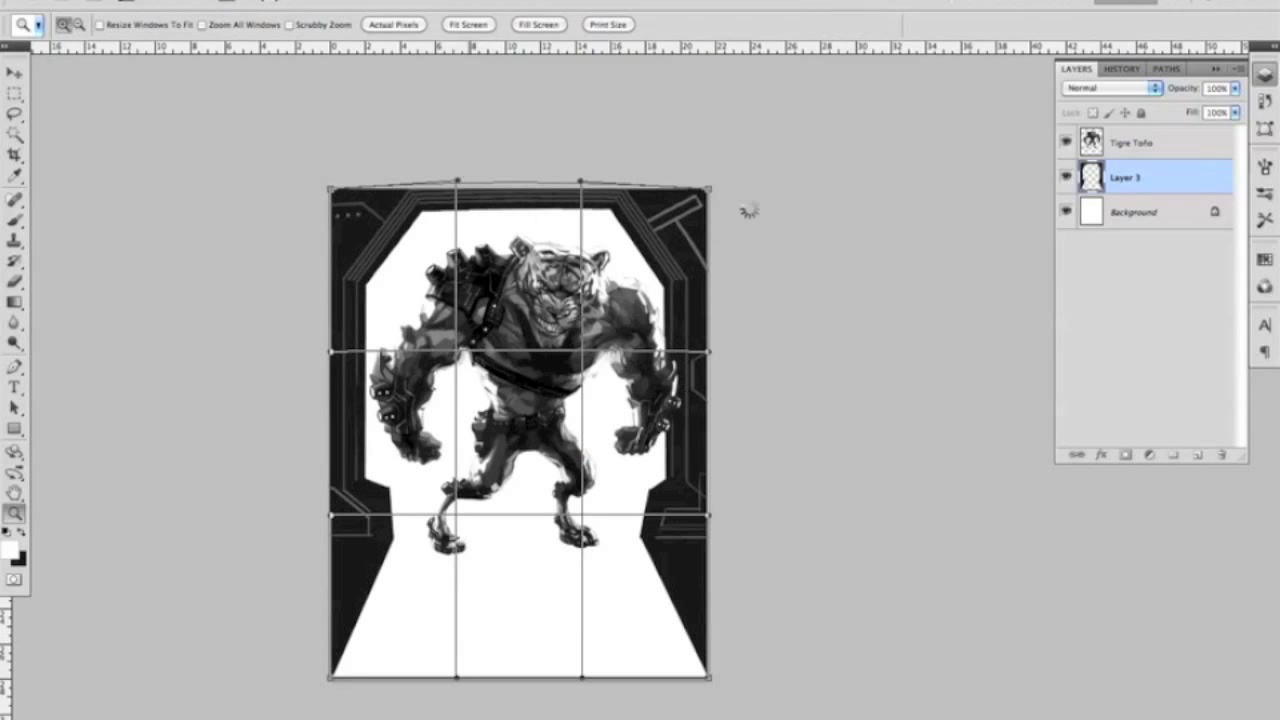
{"action": "key", "text": "Return"}
{"action": "key", "text": "z"}
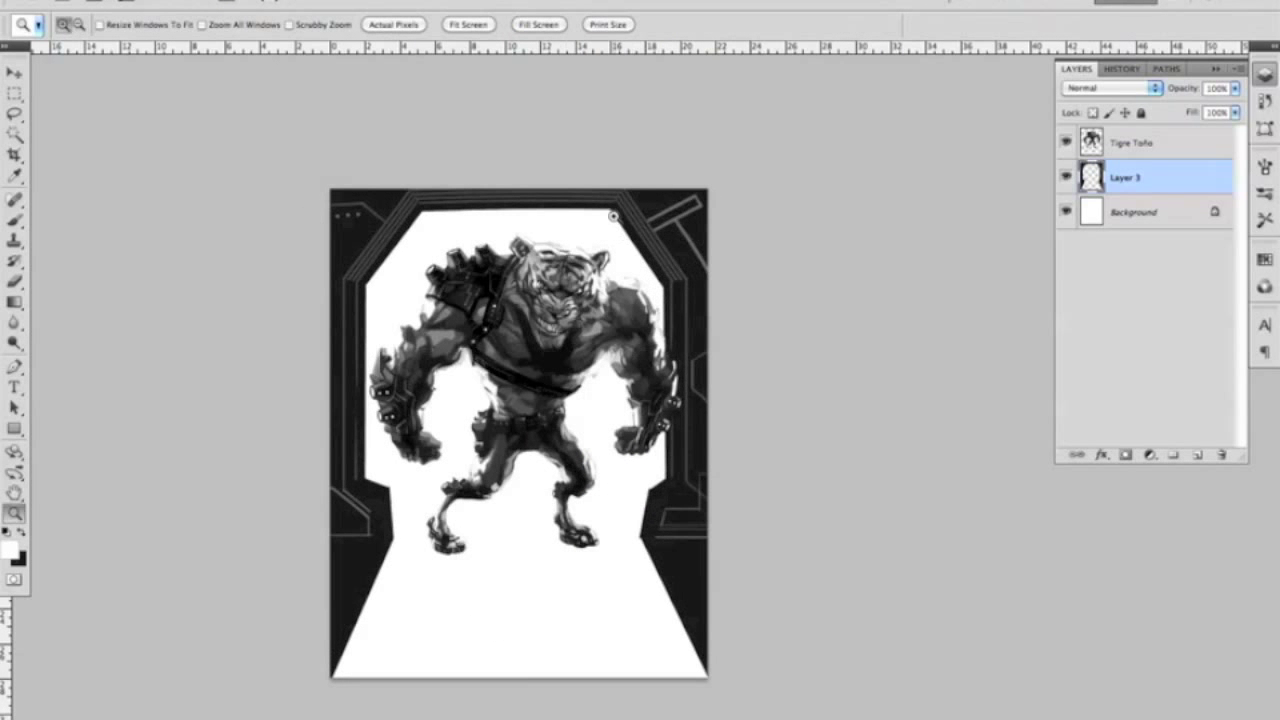
Step: Lasso the creature's cast shadow stretching from its feet across the floor and fill it with near-black
{"action": "left_click", "coordinate": [441, 515]}
{"action": "key", "text": "l"}
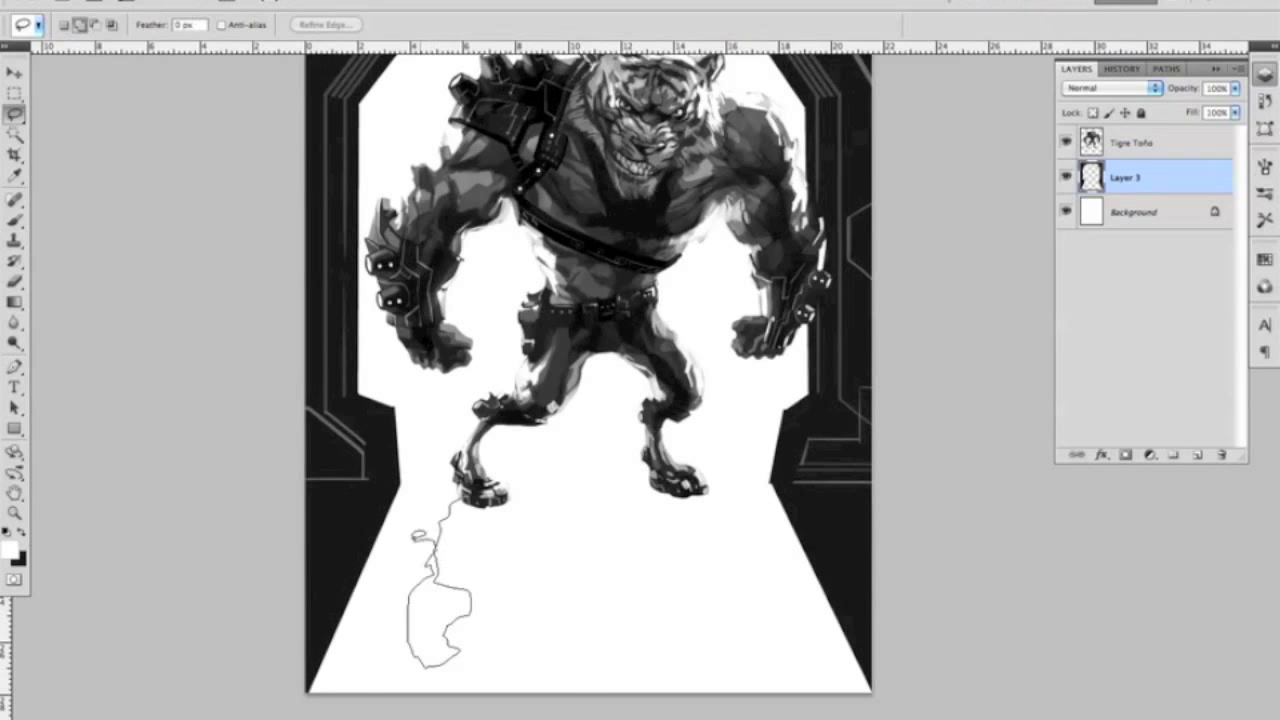
{"action": "mouse_move", "coordinate": [605, 610]}
{"action": "left_mouse_down"}
{"action": "mouse_move", "coordinate": [550, 550]}
{"action": "mouse_move", "coordinate": [650, 500]}
{"action": "mouse_move", "coordinate": [700, 600]}
{"action": "mouse_move", "coordinate": [808, 600]}
{"action": "mouse_move", "coordinate": [800, 620]}
{"action": "left_mouse_up"}
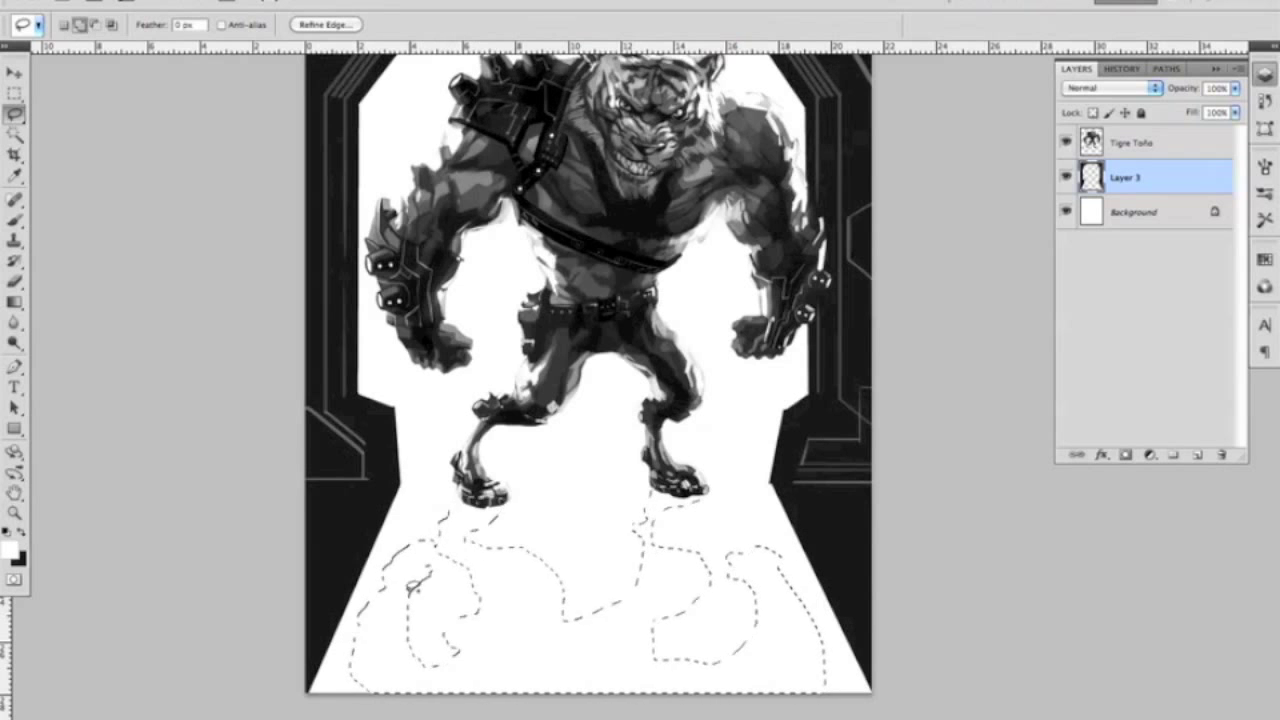
{"action": "key", "text": "b"}
{"action": "right_click", "coordinate": [770, 190]}
{"action": "key", "text": "Escape"}
{"action": "key", "text": "x"}
{"action": "key", "text": "alt+BackSpace"}
{"action": "key", "text": "z"}
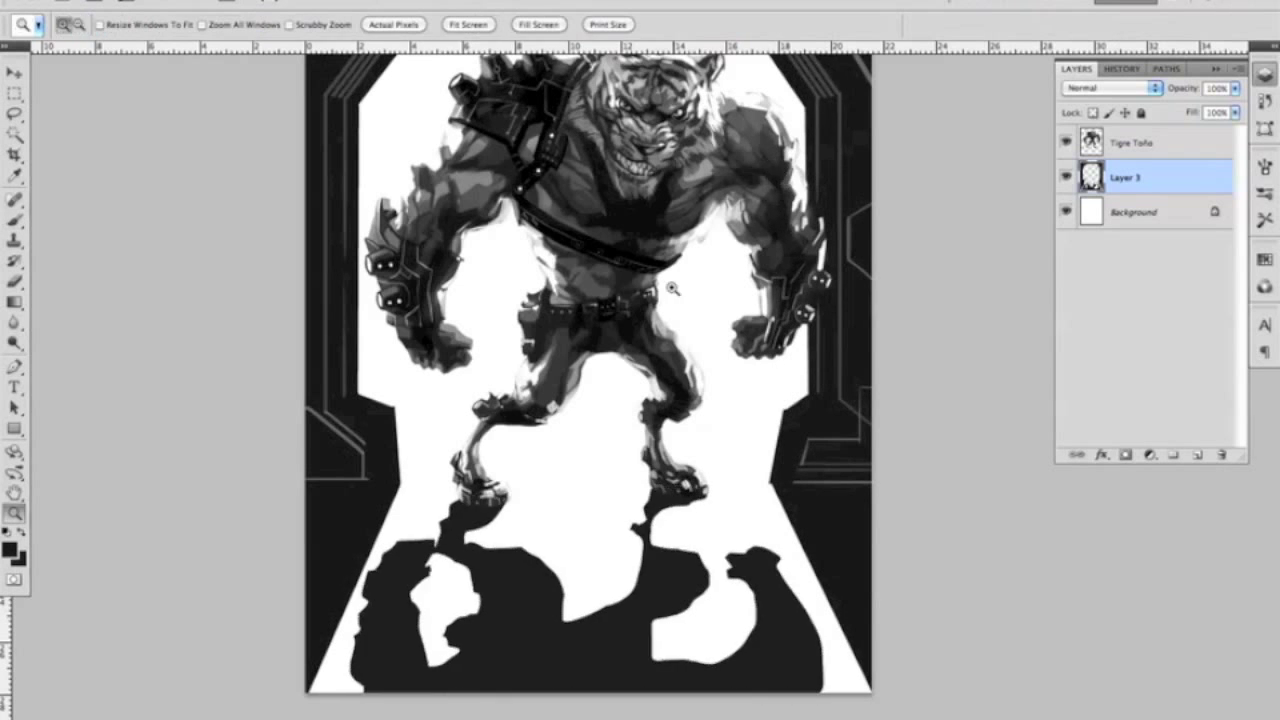
Step: Reshape the floor shadow's edges with light grey brushwork and the Eraser
{"action": "left_click", "coordinate": [742, 385], "text": "alt"}
{"action": "key", "text": "ctrl+plus"}
{"action": "key", "text": "b"}
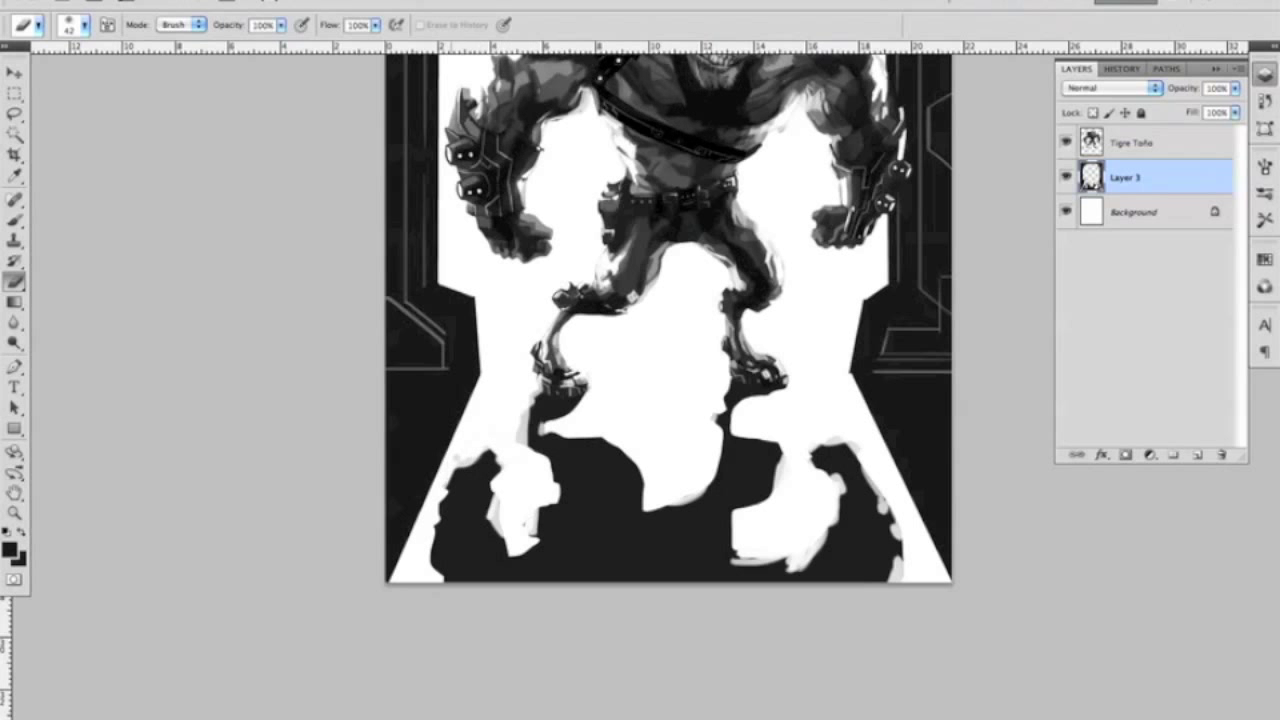
{"action": "key", "text": "b"}
{"action": "key", "text": "e"}
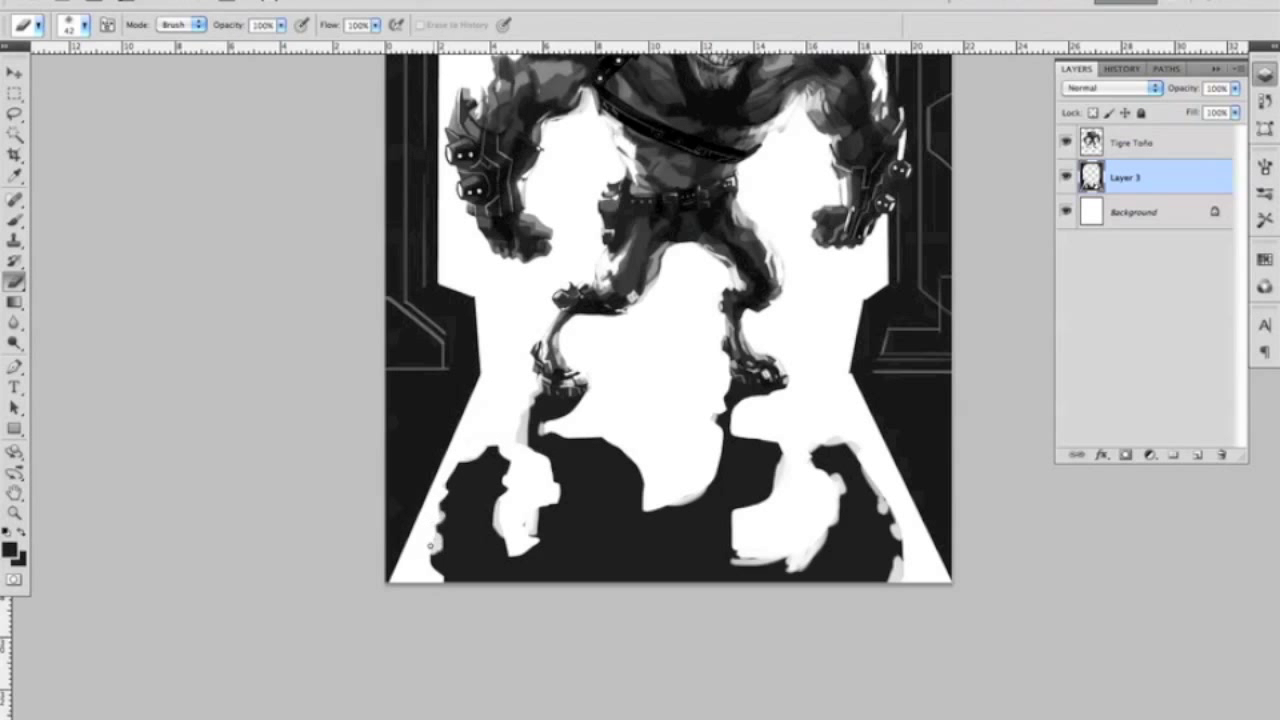
Step: Flip the whole canvas horizontally
{"action": "key", "text": "z"}
{"action": "left_click", "coordinate": [487, 440], "text": "alt"}
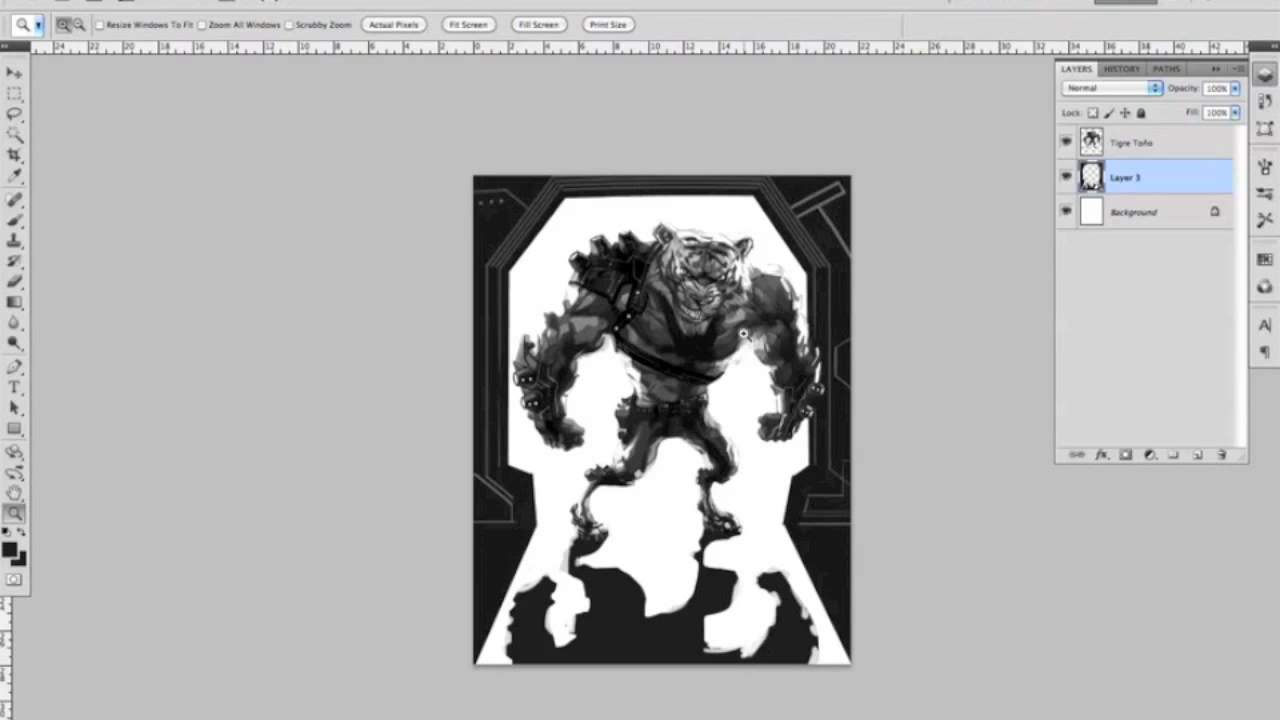
{"action": "left_click", "coordinate": [743, 333]}
{"action": "key", "text": "ctrl+shift+h"}
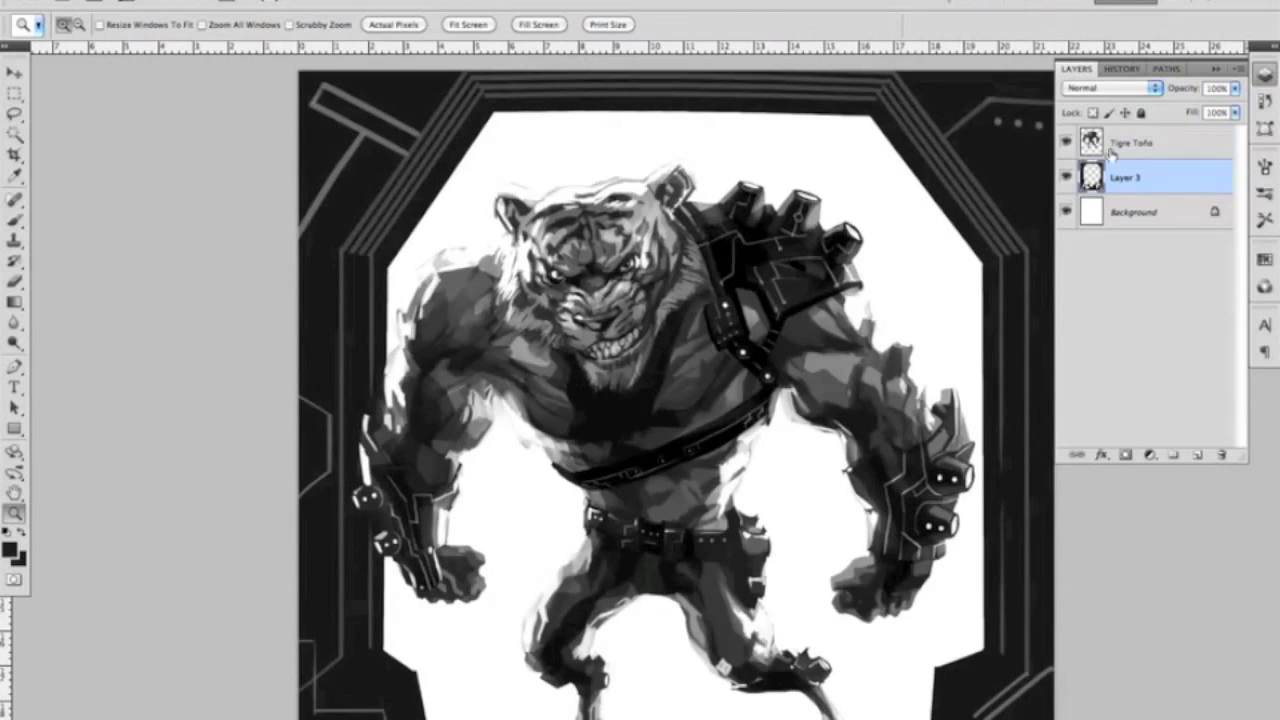
{"action": "key", "text": "ctrl+minus"}
{"action": "left_click", "coordinate": [380, 2]}
{"action": "left_click", "coordinate": [595, 278]}
{"action": "key", "text": "Return"}
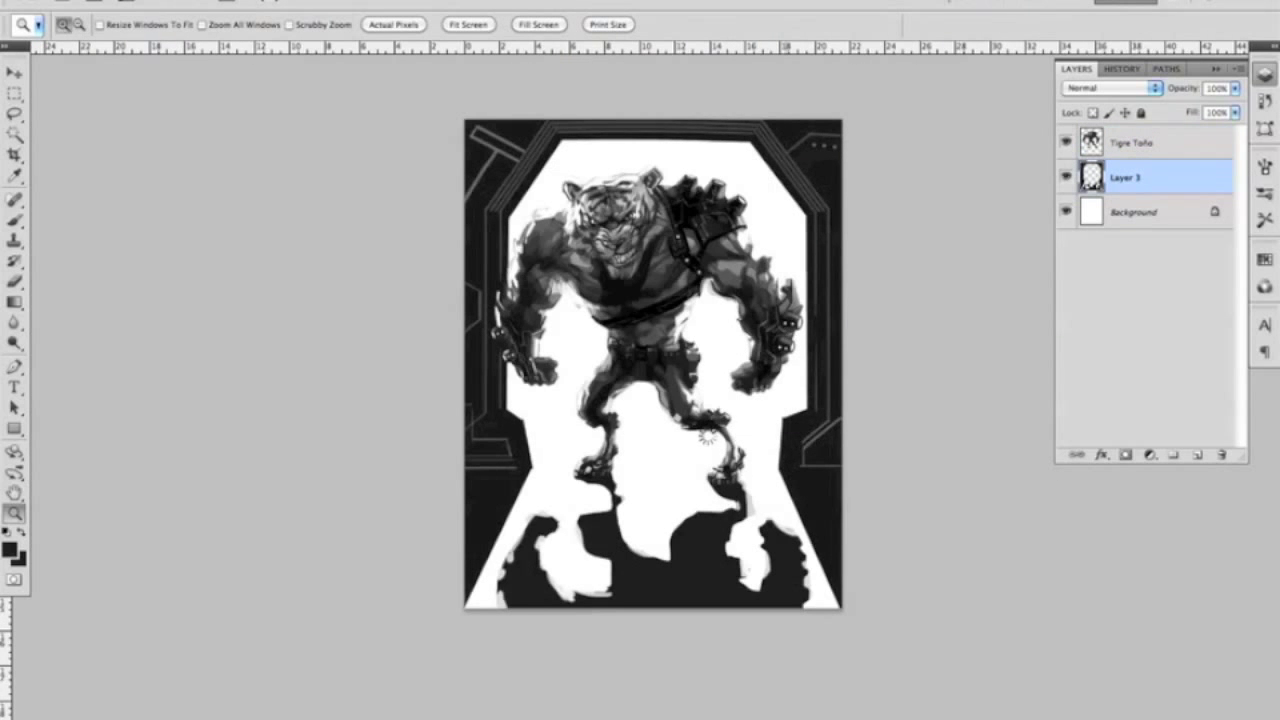
{"action": "key", "text": "ctrl+z"}
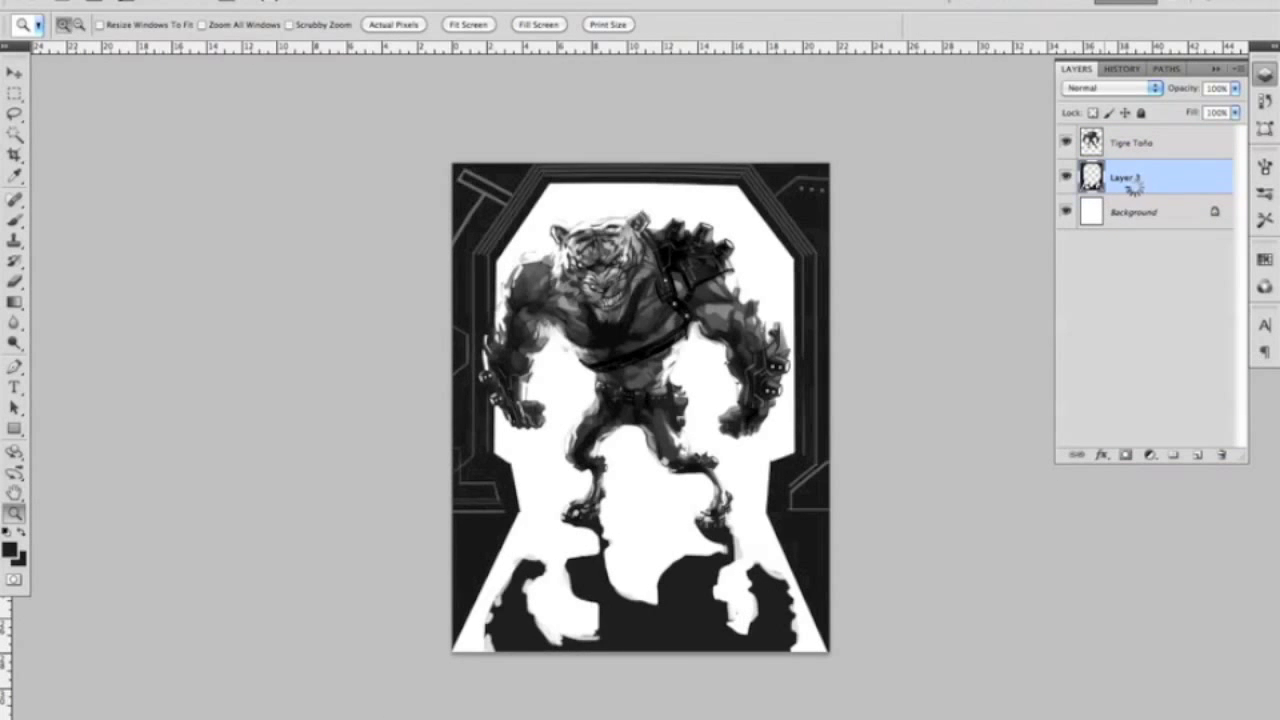
Step: Duplicate the frame layer, blur the copy and place it beneath the sharp original at 86% opacity
{"action": "key", "text": "ctrl+z"}
{"action": "key", "text": "ctrl+z"}
{"action": "key", "text": "ctrl+z"}
{"action": "key", "text": "ctrl+j"}
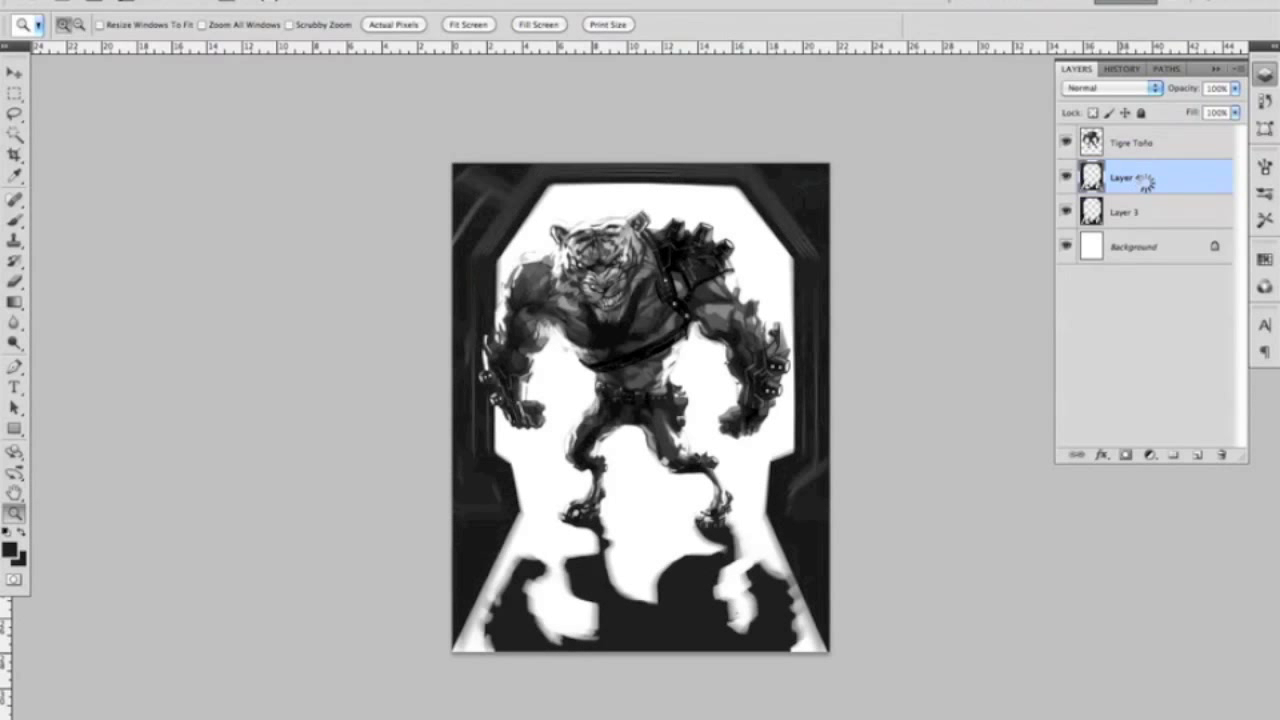
{"action": "key", "text": "ctrl+bracketleft"}
{"action": "left_click", "coordinate": [1235, 88]}
{"action": "left_click_drag", "start_coordinate": [1240, 106], "coordinate": [1233, 113]}
Step: Try a copied shape layer above the background, scaled to about 95% behind the frame
{"action": "key", "text": "Delete"}
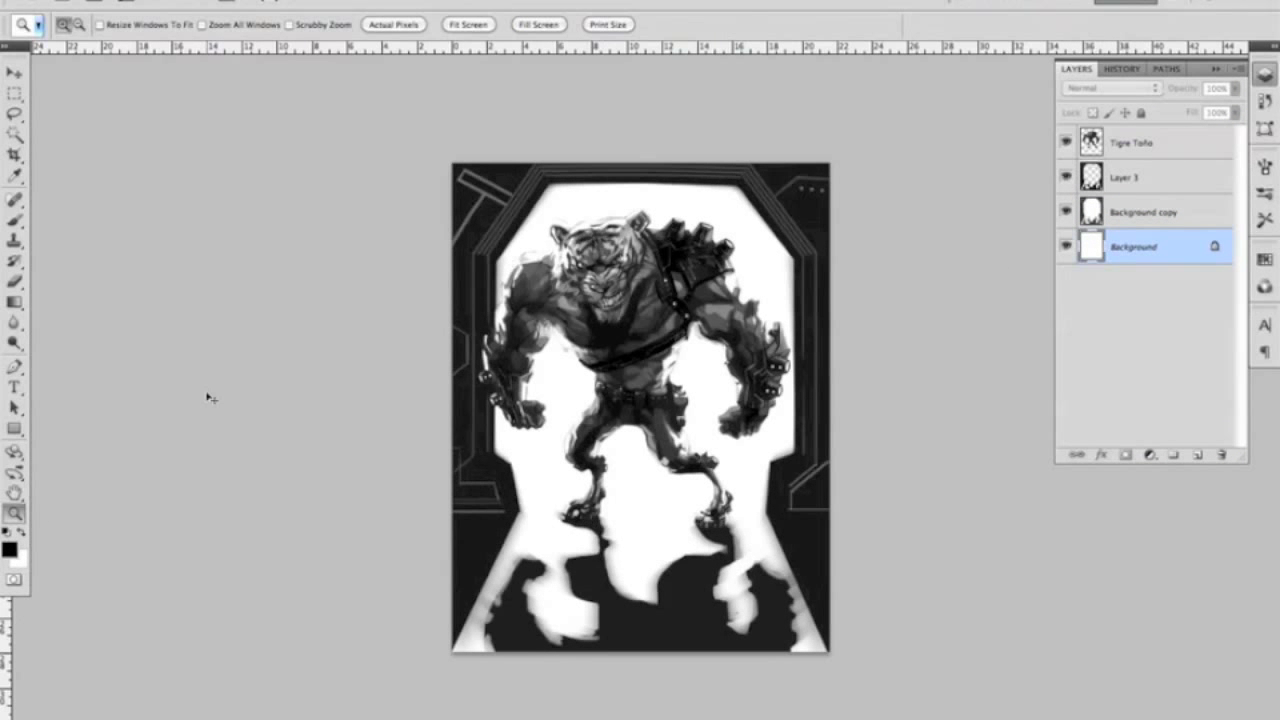
{"action": "key", "text": "ctrl+plus"}
{"action": "key", "text": "ctrl+minus"}
{"action": "key", "text": "l"}
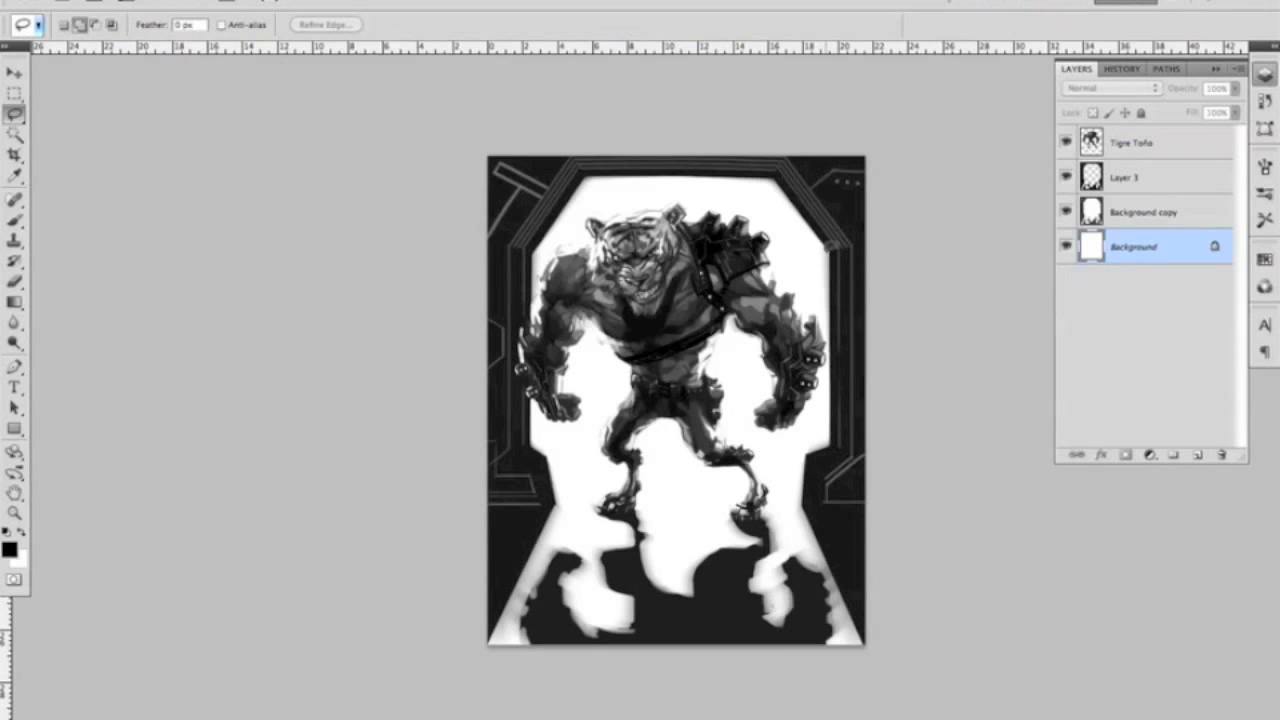
{"action": "key", "text": "ctrl+j"}
{"action": "key", "text": "b"}
{"action": "key", "text": "ctrl+bracketleft"}
{"action": "key", "text": "ctrl+bracketleft"}
{"action": "key", "text": "ctrl+t"}
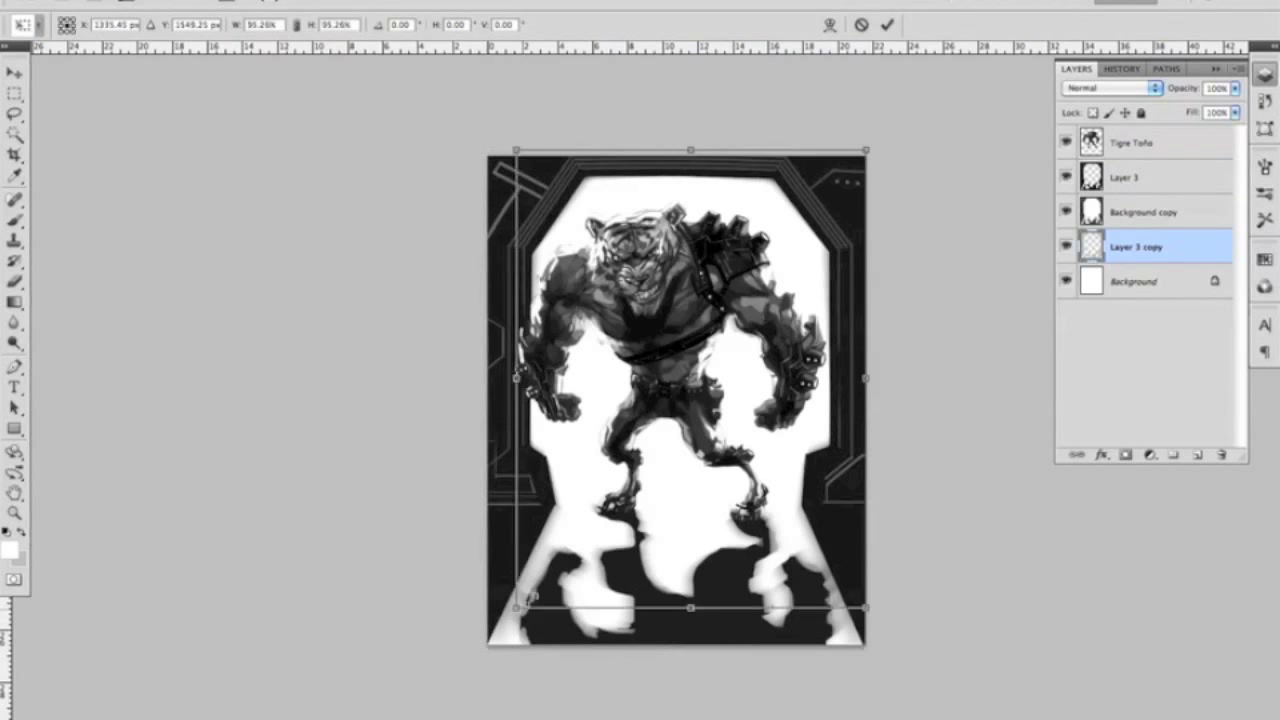
{"action": "key", "text": "Return"}
Step: Try the copied shape layer in Multiply mode, moved above the blurred background copy and repositioned
{"action": "left_click", "coordinate": [1110, 88]}
{"action": "left_click", "coordinate": [1131, 131]}
{"action": "key", "text": "ctrl+bracketright"}
{"action": "key", "text": "v"}
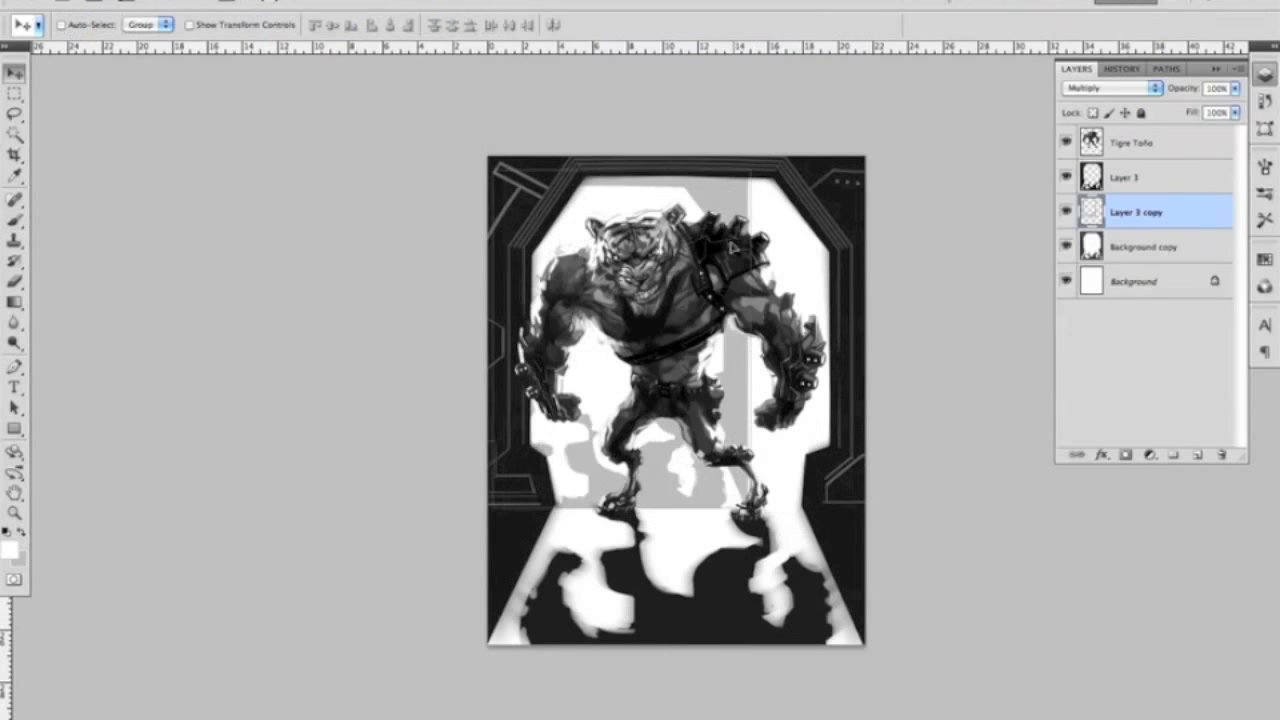
{"action": "key", "text": "m"}
{"action": "key", "text": "v"}
{"action": "key", "text": "ctrl+t"}
{"action": "left_click_drag", "start_coordinate": [823, 290], "coordinate": [860, 280]}
{"action": "key", "text": "Escape"}
{"action": "key", "text": "ctrl+bracketright"}
{"action": "left_click", "coordinate": [1160, 240]}
{"action": "key", "text": "ctrl+shift+n"}
{"action": "left_click", "coordinate": [1066, 177]}
Step: Outline angular polygonal shapes around the creature inside the frame opening and fill them with light grey on a new layer
{"action": "left_click_drag", "start_coordinate": [14, 113], "coordinate": [80, 135]}
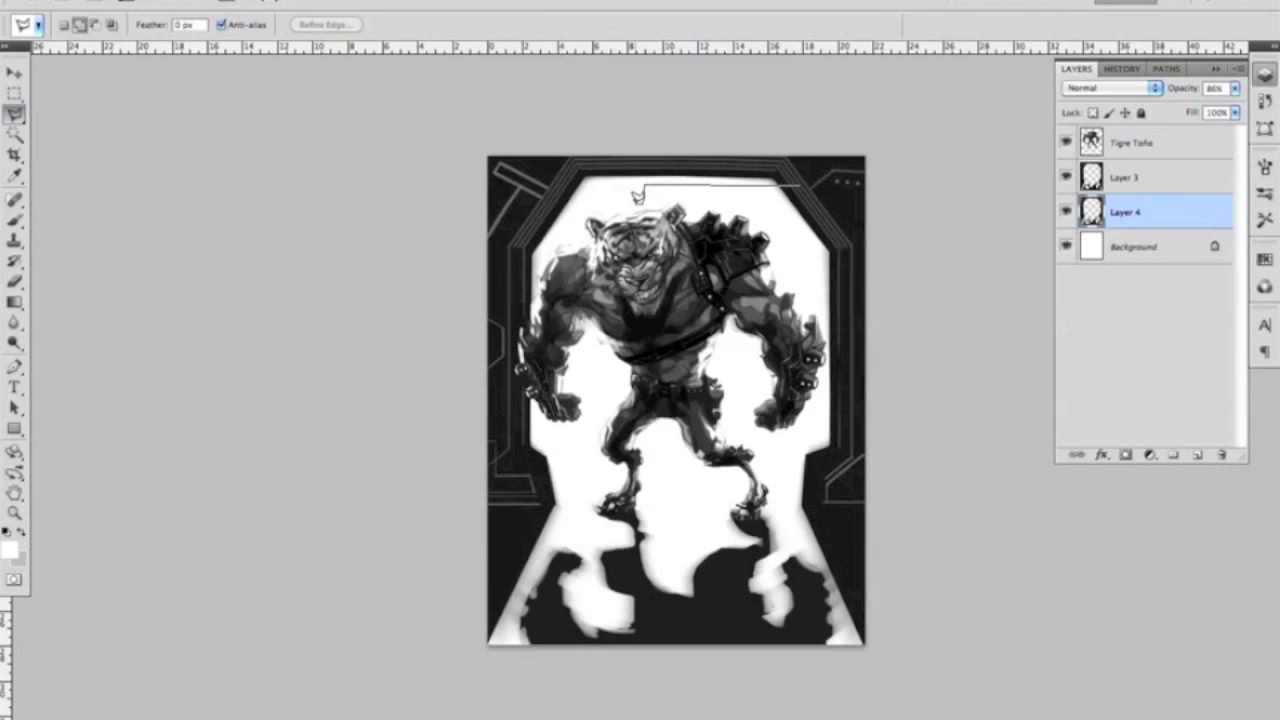
{"action": "left_click", "coordinate": [800, 185]}
{"action": "left_click", "coordinate": [735, 185]}
{"action": "left_click", "coordinate": [808, 272]}
{"action": "left_click", "coordinate": [812, 215]}
{"action": "left_click", "coordinate": [822, 450]}
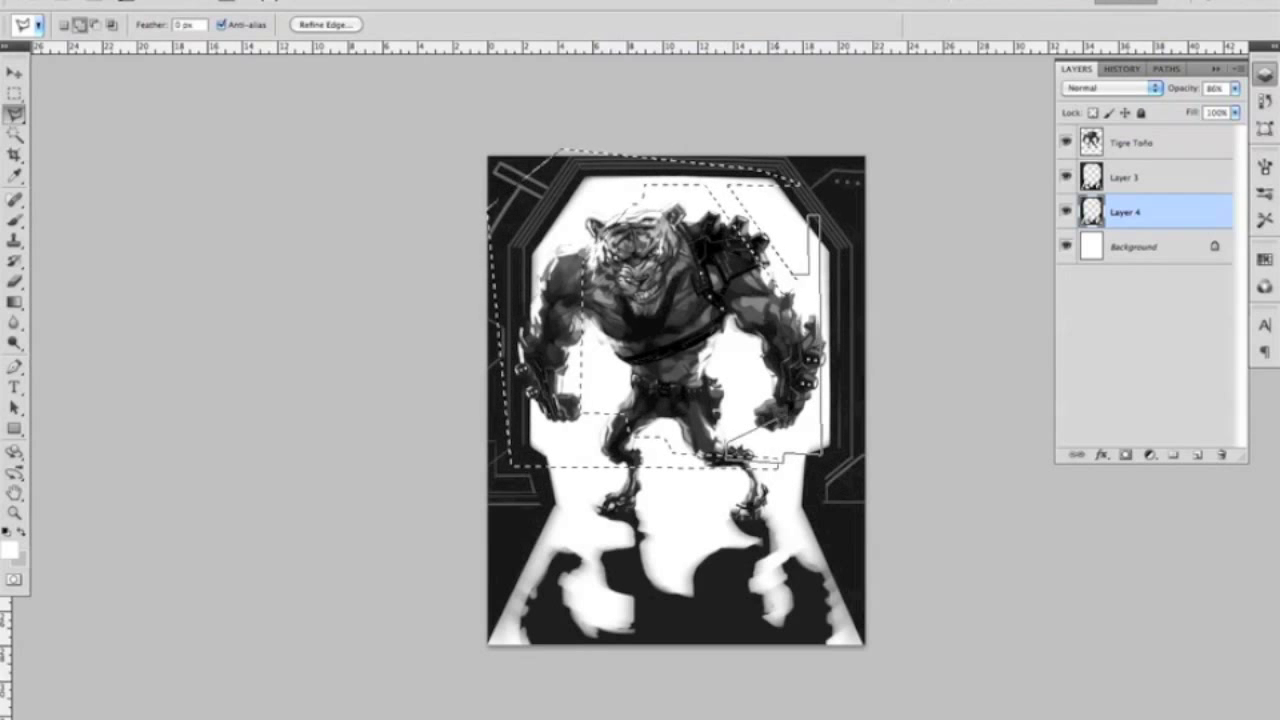
{"action": "key", "text": "b"}
{"action": "key", "text": "super+shift+n"}
{"action": "key", "text": "Return"}
{"action": "key", "text": "alt+BackSpace"}
{"action": "key", "text": "super+d"}
Step: Narrow the light grey background shapes from both sides to fit them to the frame opening
{"action": "key", "text": "super+t"}
{"action": "mouse_move", "coordinate": [489, 285]}
{"action": "left_mouse_down"}
{"action": "mouse_move", "coordinate": [546, 285]}
{"action": "mouse_move", "coordinate": [503, 285]}
{"action": "left_mouse_up"}
{"action": "left_click_drag", "start_coordinate": [846, 283], "coordinate": [838, 283]}
{"action": "key", "text": "Return"}
Step: Add a light grey angular patch below the creature's hand at the lower left of the frame opening
{"action": "key", "text": "l"}
{"action": "left_click", "coordinate": [591, 405]}
{"action": "left_click", "coordinate": [552, 452]}
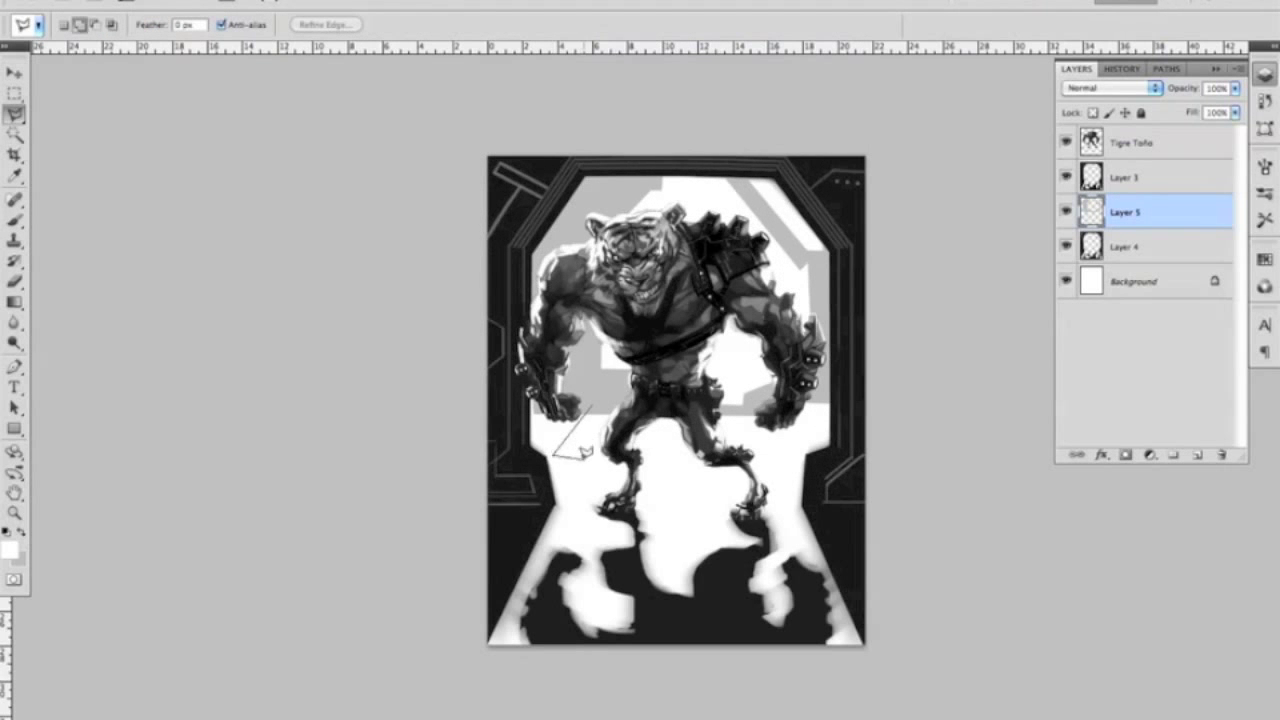
{"action": "key", "text": "Return"}
{"action": "key", "text": "alt+BackSpace"}
{"action": "key", "text": "super+d"}
Step: Nudge and free-transform the light grey shape layer behind the creature
{"action": "left_click", "coordinate": [720, 340]}
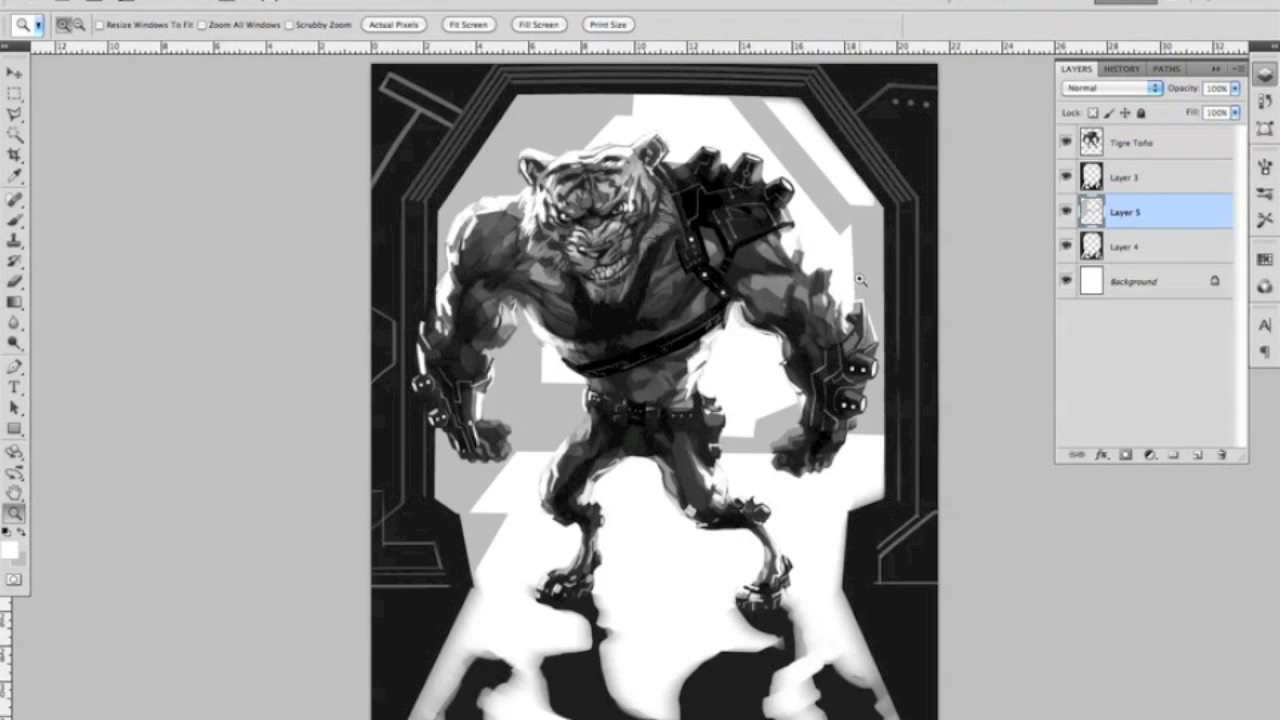
{"action": "key", "text": "v"}
{"action": "left_click_drag", "start_coordinate": [801, 170], "coordinate": [800, 172]}
{"action": "key", "text": "z"}
{"action": "left_click", "coordinate": [665, 280], "text": "alt"}
{"action": "key", "text": "super+t"}
{"action": "key", "text": "Return"}
Step: Add horizontal light grey bands across the lower part of the frame opening with the Rectangular Marquee
{"action": "key", "text": "l"}
{"action": "key", "text": "m"}
{"action": "left_click_drag", "start_coordinate": [538, 414], "coordinate": [830, 392]}
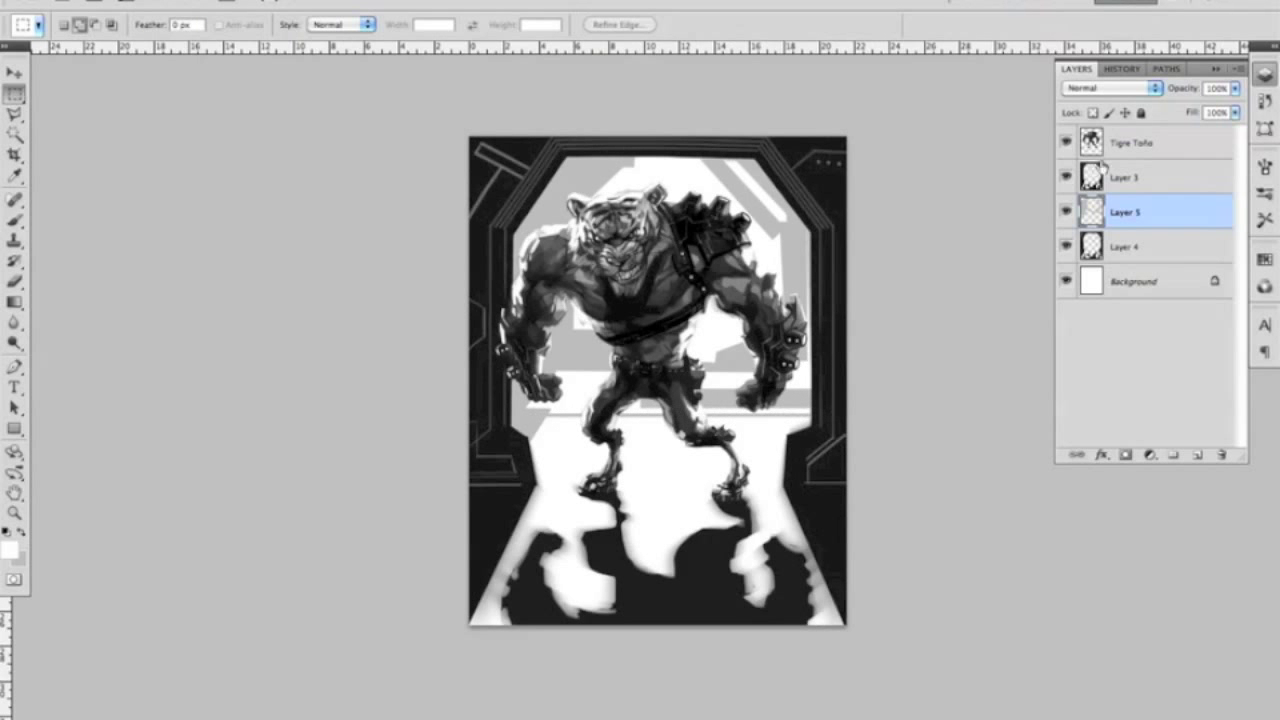
Step: Temporarily hide the creature layer and cut angular notches out of the light grey shapes with polygonal selections
{"action": "left_click", "coordinate": [1066, 142]}
{"action": "key", "text": "l"}
{"action": "key", "text": "super+plus"}
{"action": "double_click", "coordinate": [698, 366]}
{"action": "scroll", "coordinate": [780, 350], "scroll_direction": "up", "scroll_amount": 3}
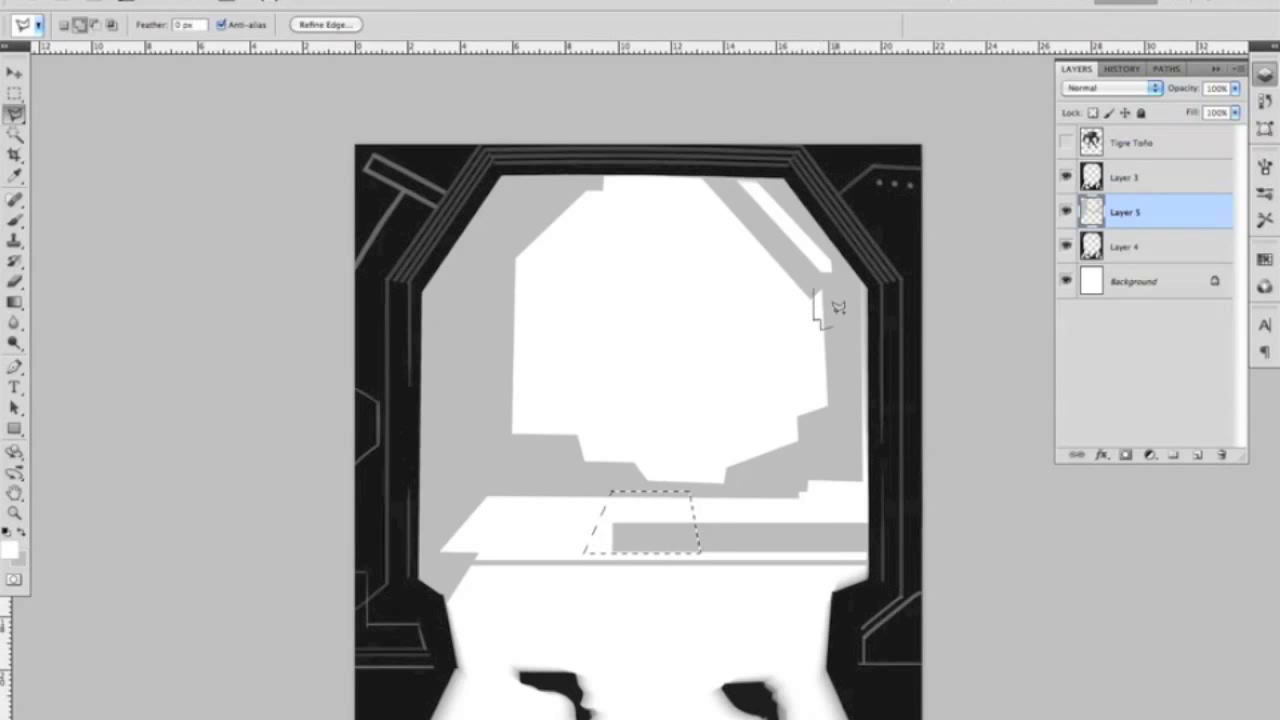
{"action": "key", "text": "Delete"}
{"action": "left_click", "coordinate": [1066, 142]}
Step: Choose the 35 px segmented pipe brush preset for painting
{"action": "key", "text": "b"}
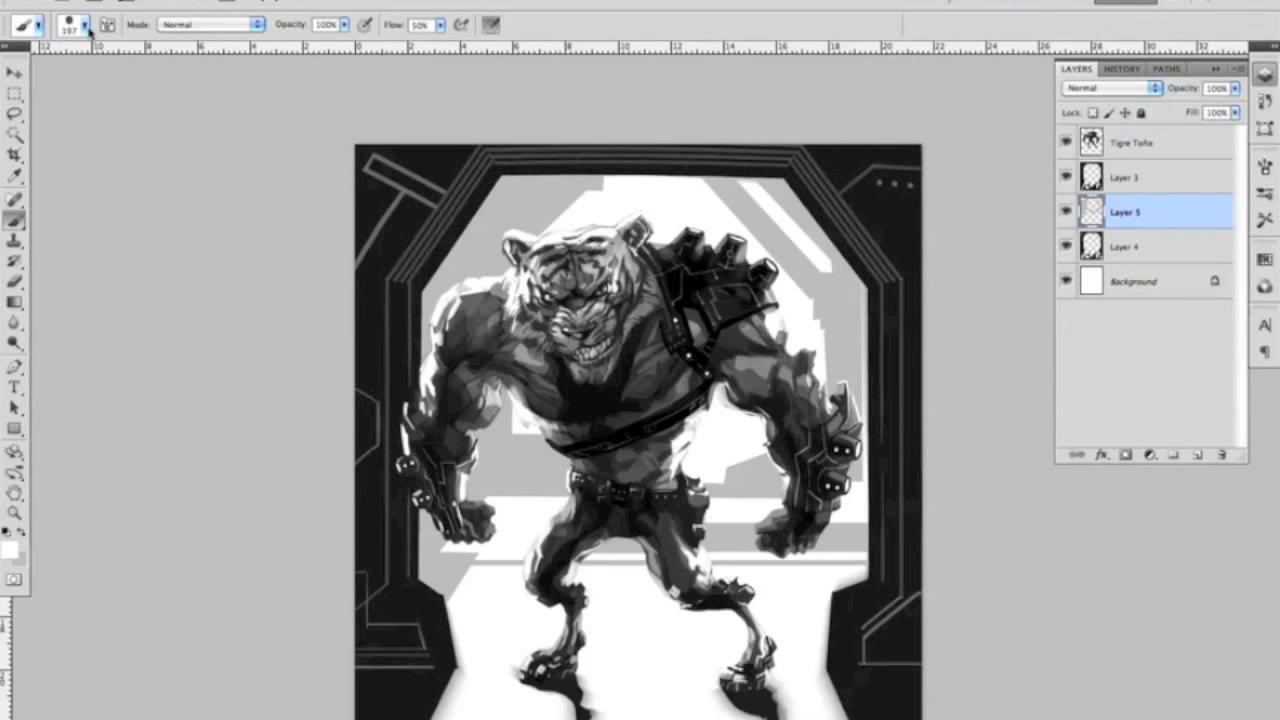
{"action": "left_click", "coordinate": [86, 26]}
{"action": "left_click_drag", "start_coordinate": [260, 271], "coordinate": [260, 528]}
{"action": "double_click", "coordinate": [110, 200]}
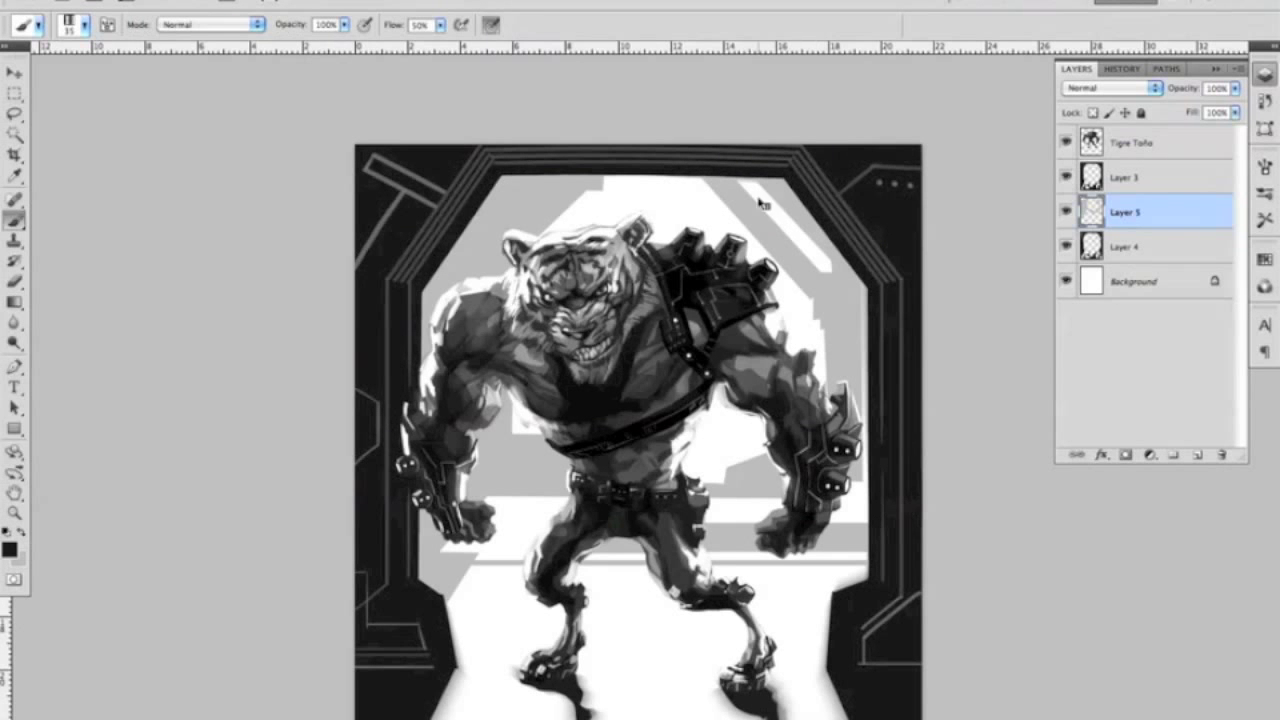
Step: Configure the pipe brush's Shape Dynamics with Direction controlling the angle and Pen Pressure controlling the roundness
{"action": "key", "text": "F5"}
{"action": "left_click", "coordinate": [978, 280]}
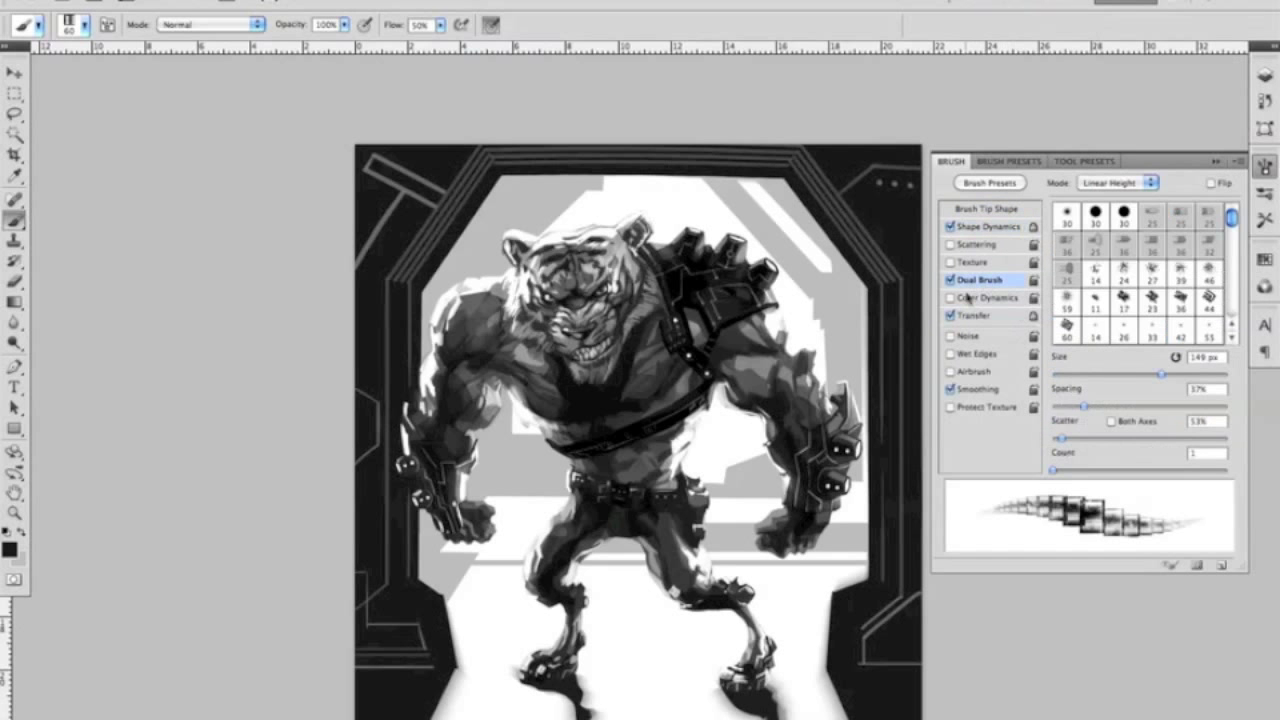
{"action": "left_click", "coordinate": [977, 244]}
{"action": "left_click", "coordinate": [950, 244]}
{"action": "left_click", "coordinate": [990, 226]}
{"action": "left_click", "coordinate": [1145, 396]}
{"action": "left_click", "coordinate": [1138, 360]}
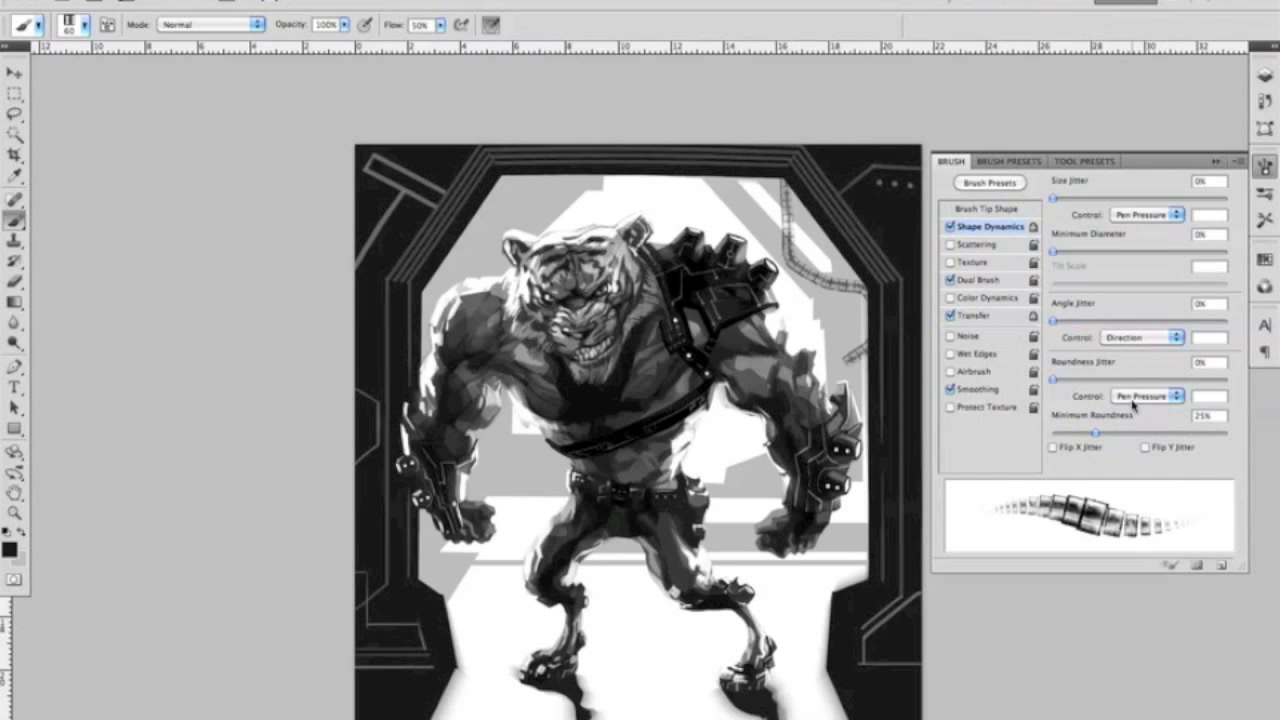
Step: Paint two segmented pipes curving across the upper-right corner of the frame opening with the brush at 85 px
{"action": "right_click", "coordinate": [775, 184]}
{"action": "left_click_drag", "start_coordinate": [745, 182], "coordinate": [862, 290]}
{"action": "right_click", "coordinate": [775, 178]}
{"action": "left_click", "coordinate": [1062, 110]}
{"action": "key", "text": "ctrl+z"}
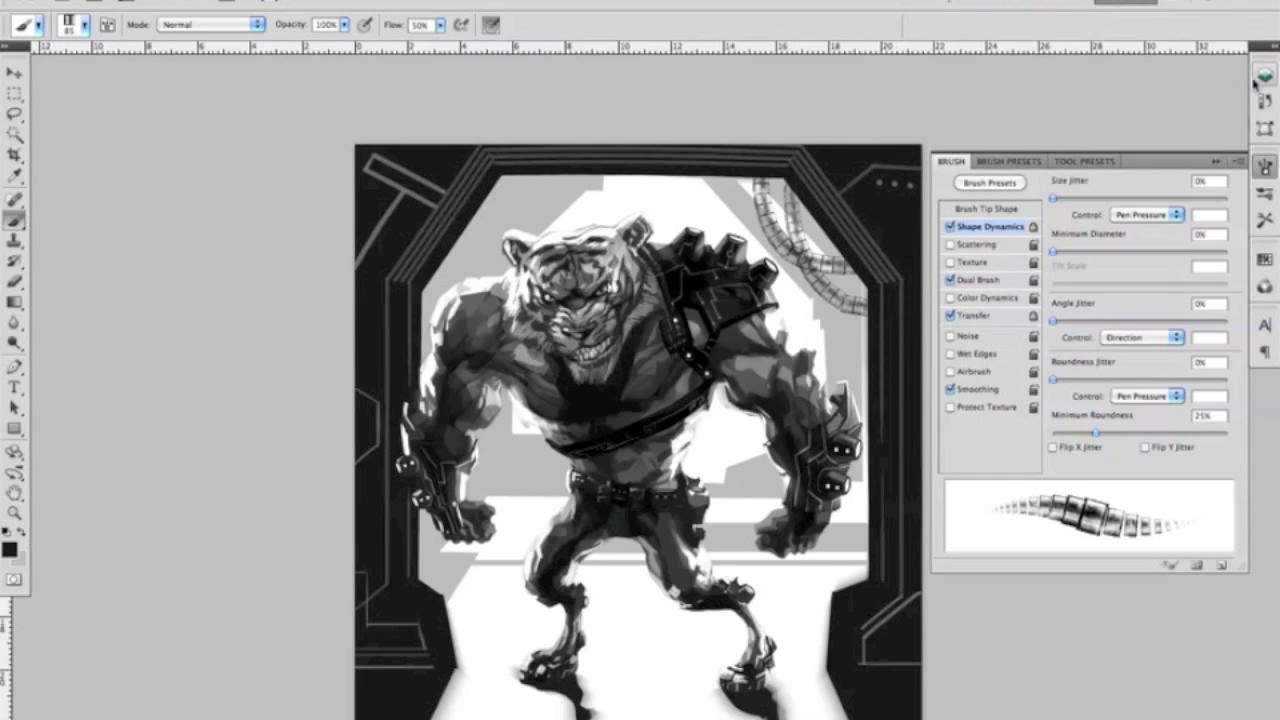
Step: Lasso around both segmented pipes and darken them to dark grey
{"action": "key", "text": "F7"}
{"action": "key", "text": "z"}
{"action": "left_click", "coordinate": [700, 285]}
{"action": "key", "text": "l"}
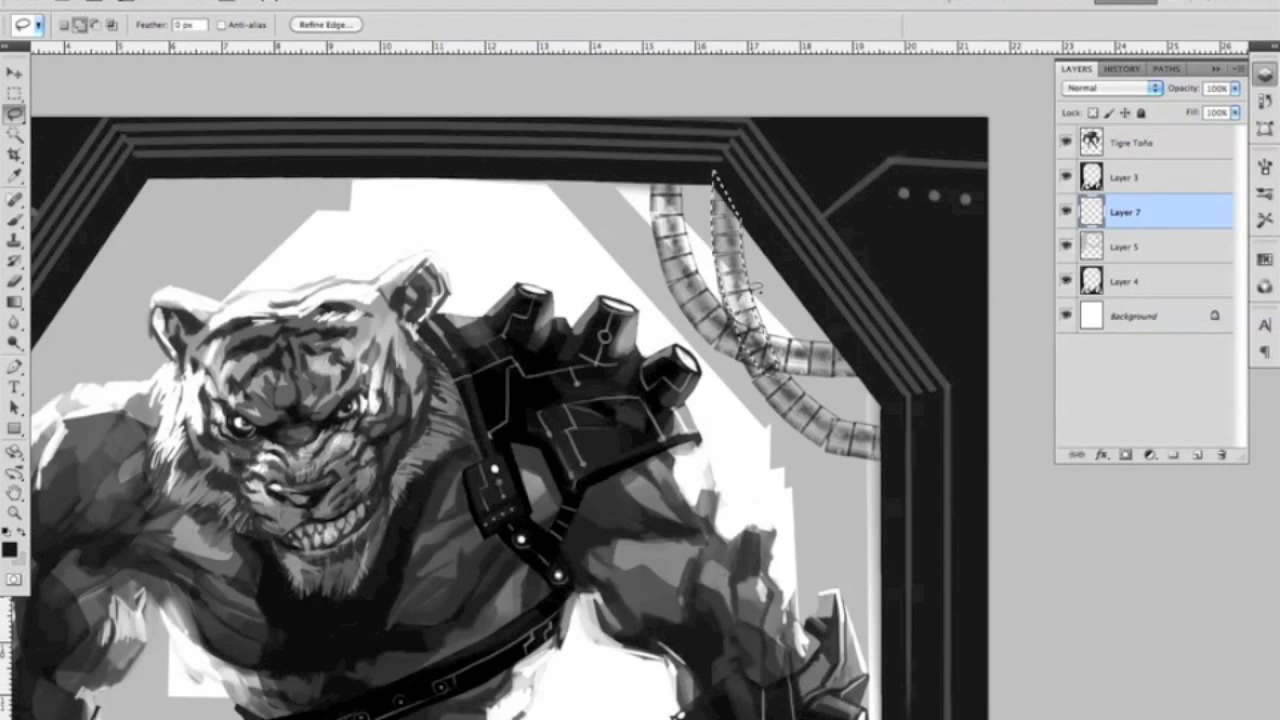
{"action": "left_click_drag", "start_coordinate": [850, 414], "coordinate": [884, 452]}
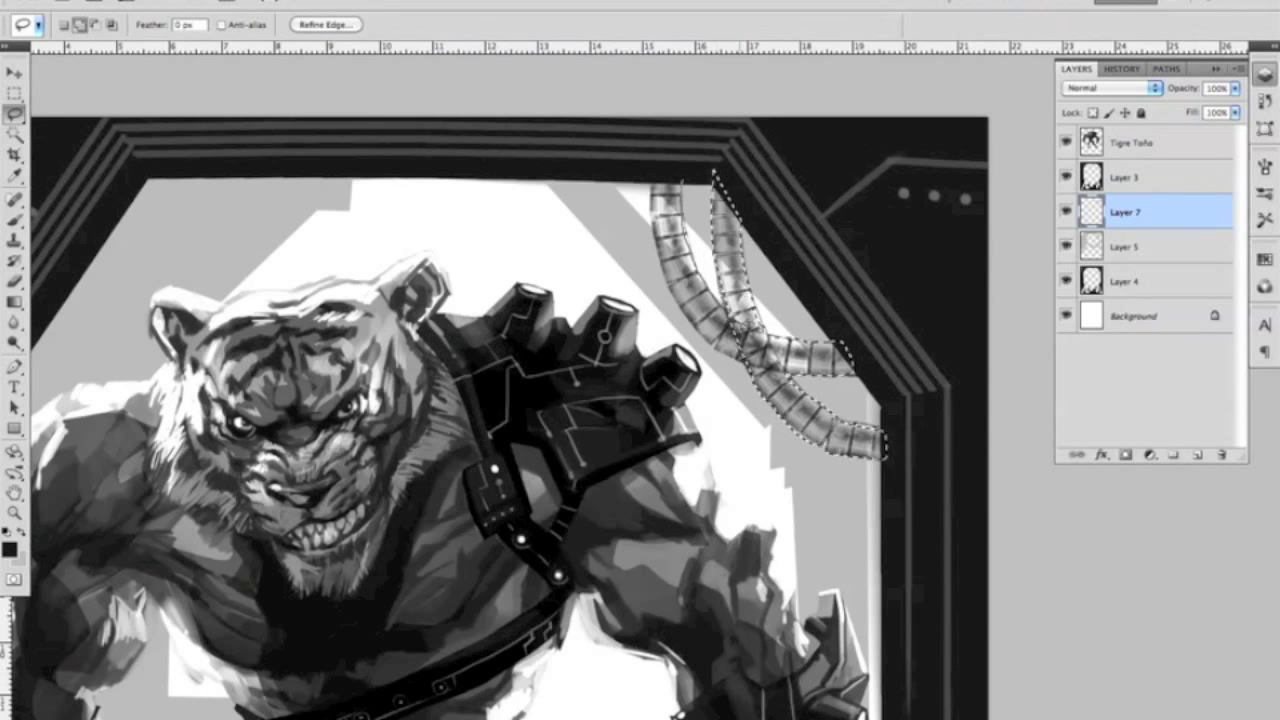
{"action": "key", "text": "b"}
{"action": "key", "text": "ctrl+u"}
Step: Work darker segmented-brush detail into the pipes on the light grey shapes' layer
{"action": "right_click", "coordinate": [725, 197]}
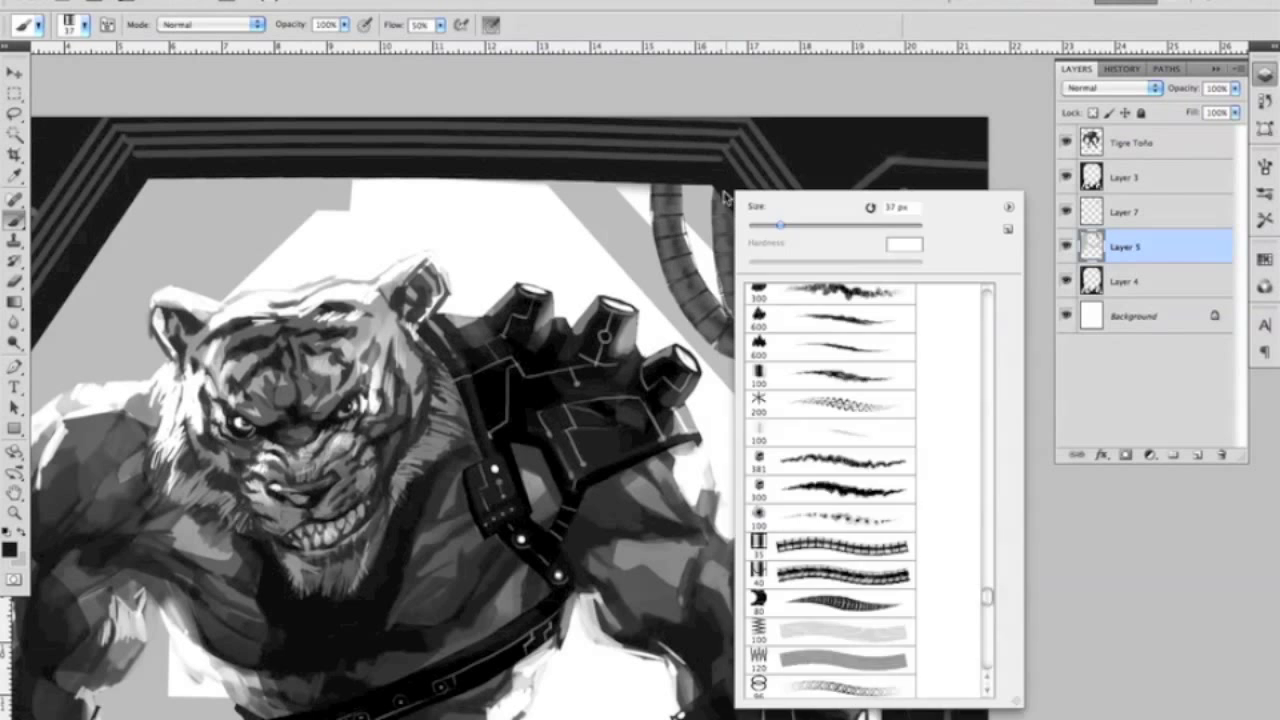
{"action": "left_click", "coordinate": [690, 185]}
{"action": "right_click", "coordinate": [800, 328]}
{"action": "double_click", "coordinate": [877, 337]}
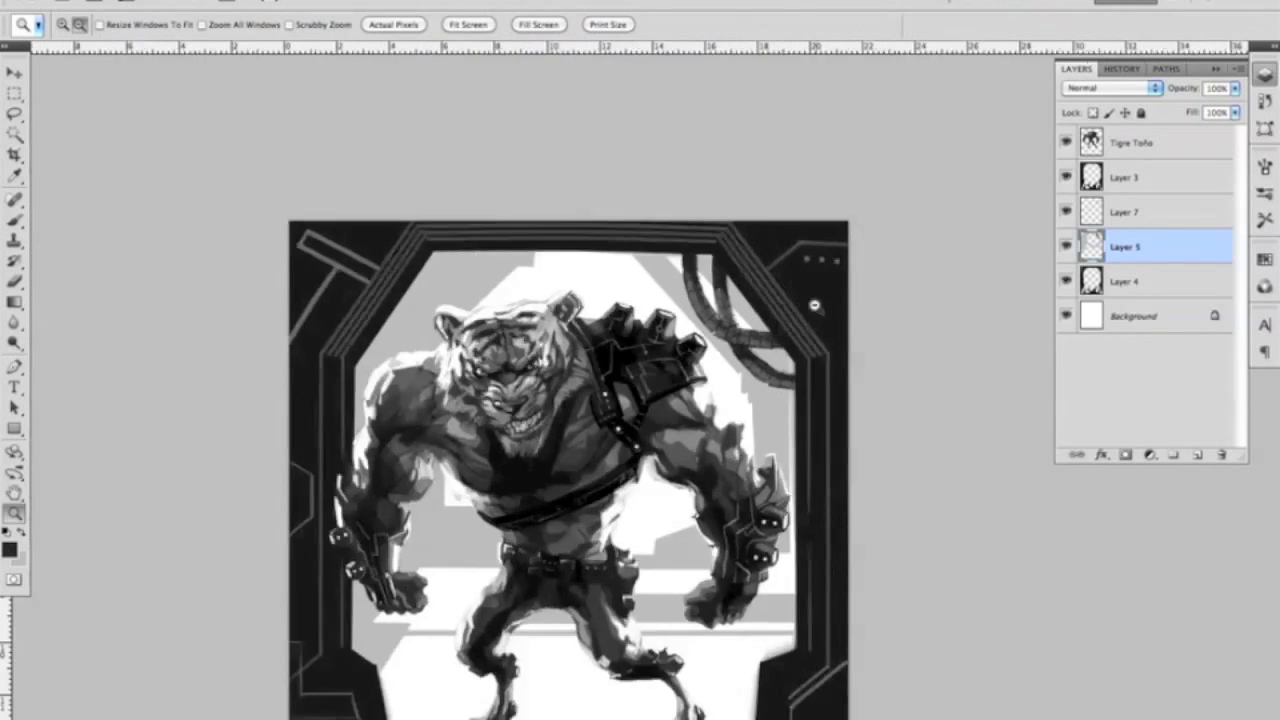